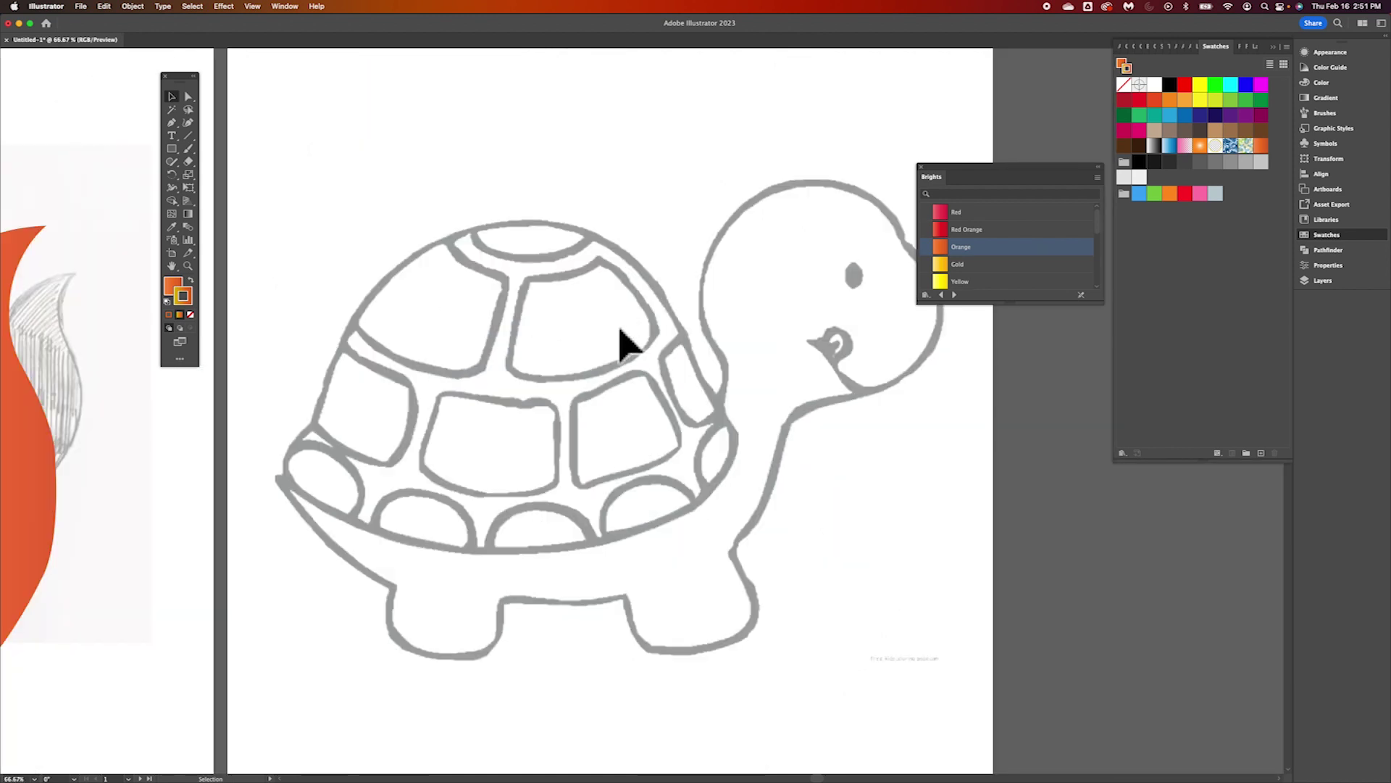
Close the Brights swatch library and dock the floating toolbar along the edge of the workspace
{"action": "scroll", "coordinate": [621, 332], "scroll_direction": "right", "scroll_amount": 1}
{"action": "scroll", "coordinate": [621, 332], "scroll_direction": "left", "scroll_amount": 1}
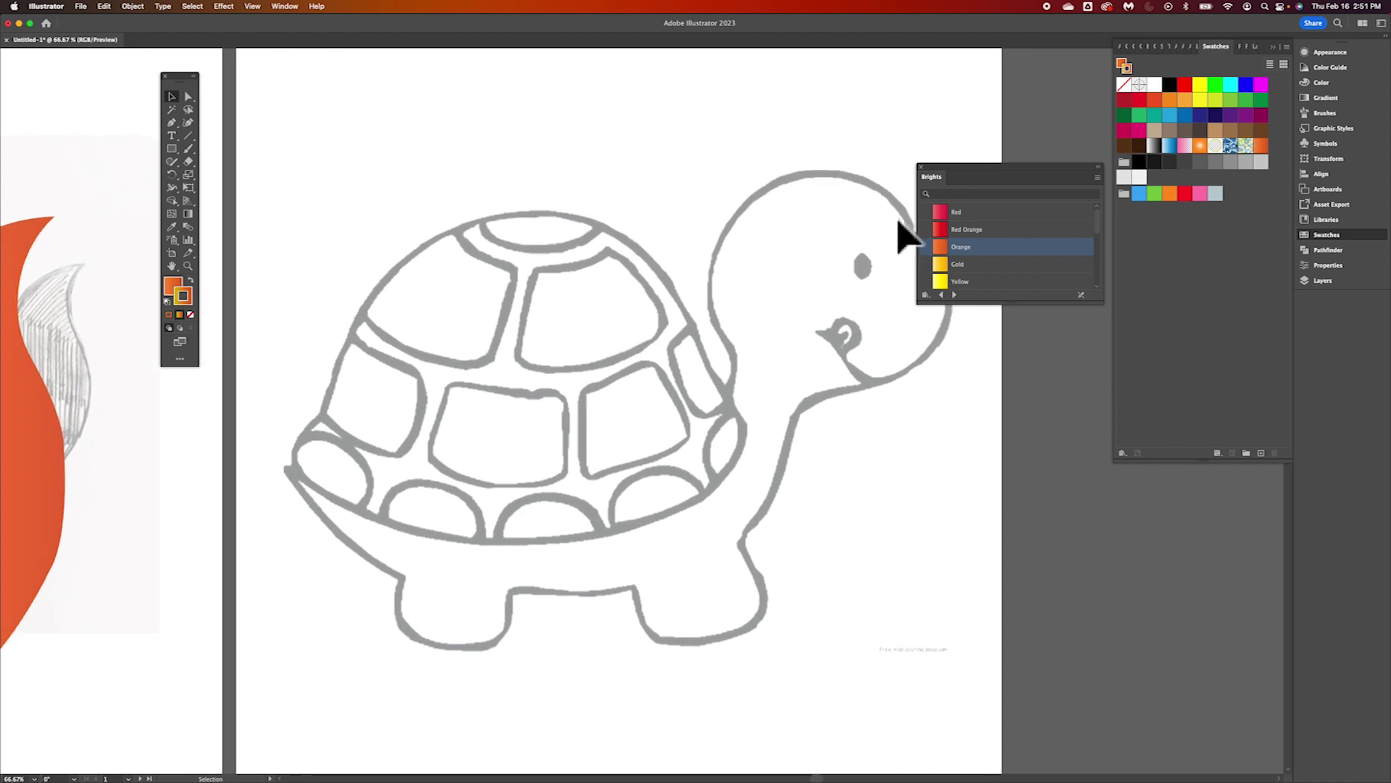
{"action": "left_click", "coordinate": [923, 168]}
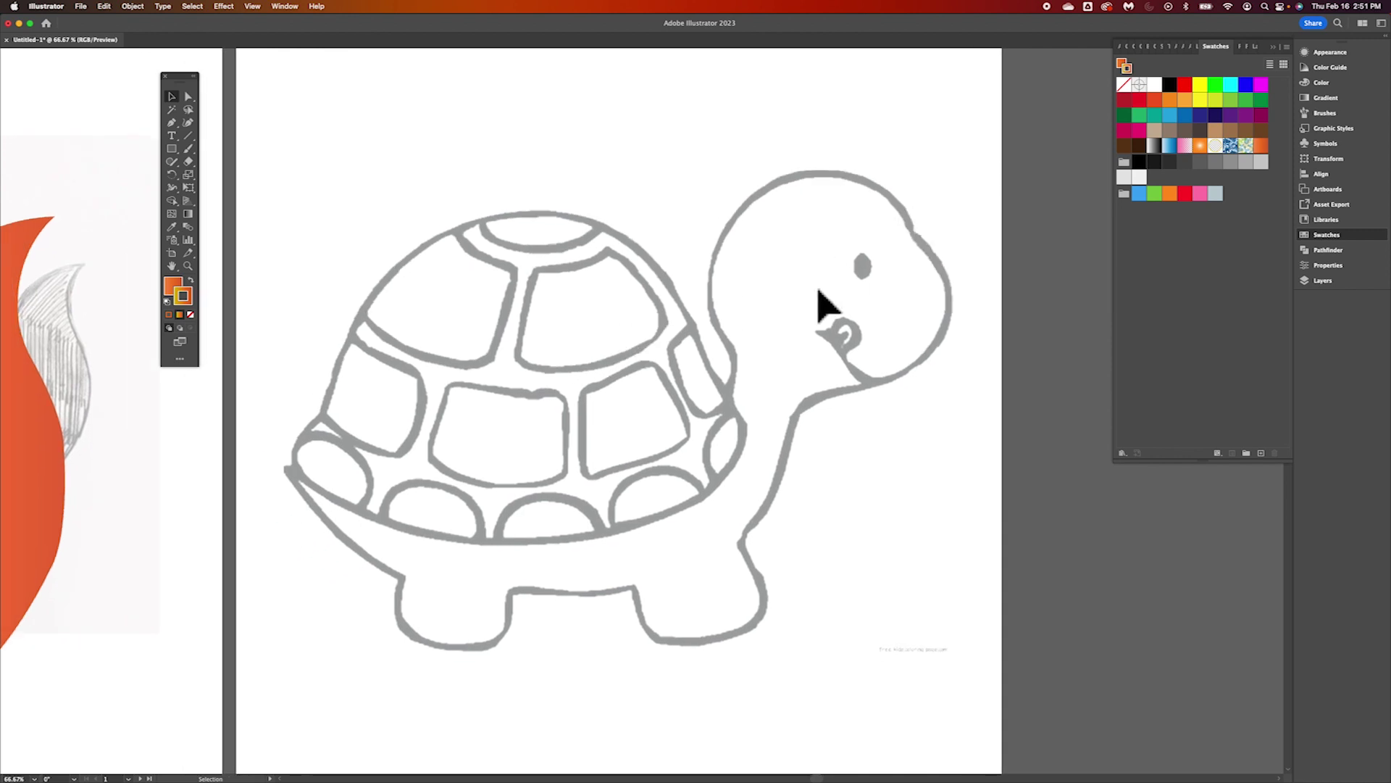
{"action": "scroll", "coordinate": [818, 310], "scroll_direction": "left", "scroll_amount": 1}
{"action": "scroll", "coordinate": [817, 310], "scroll_direction": "right", "scroll_amount": 1}
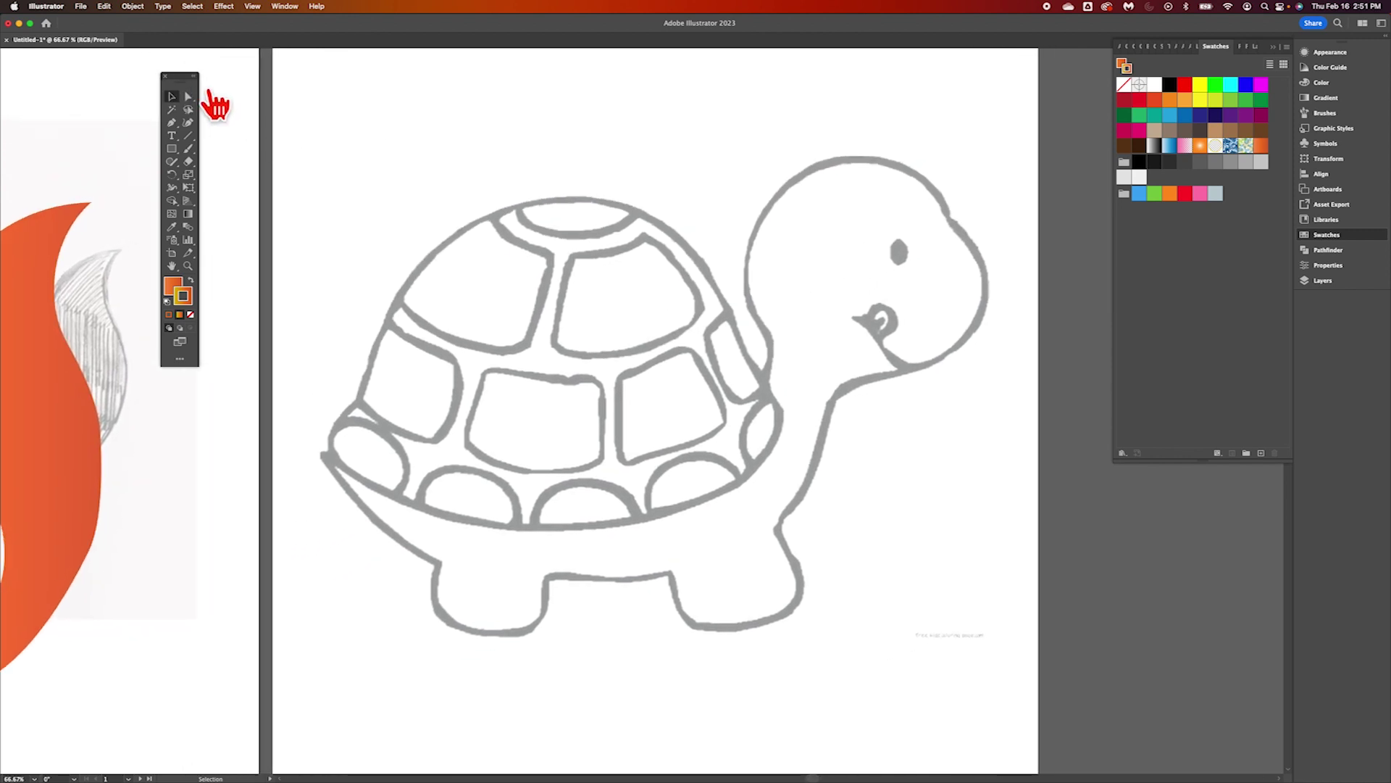
{"action": "left_click_drag", "start_coordinate": [185, 79], "coordinate": [11, 84]}
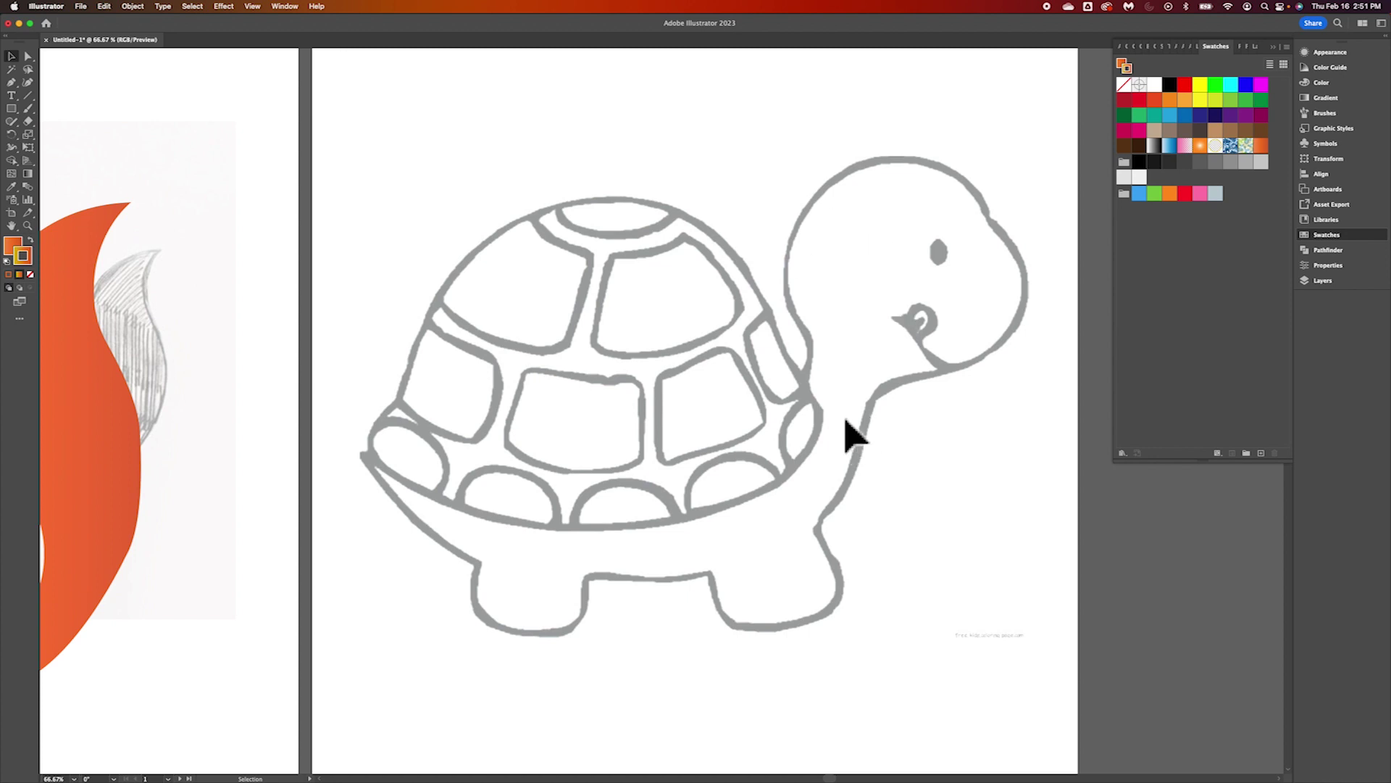
Examine the turtle sketch's shell, legs and head outlines at 100% zoom
{"action": "scroll", "coordinate": [813, 363], "scroll_direction": "down", "scroll_amount": 2}
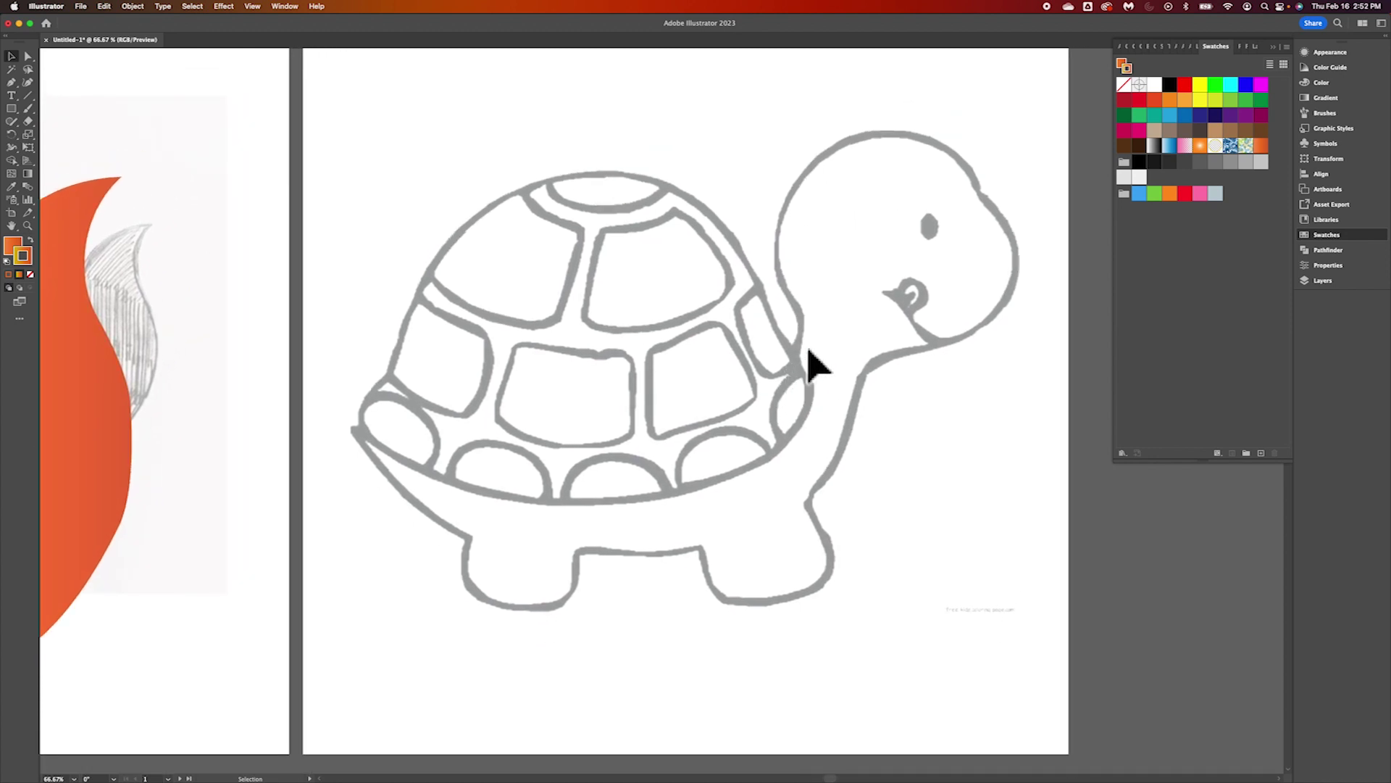
{"action": "key", "text": "super+1"}
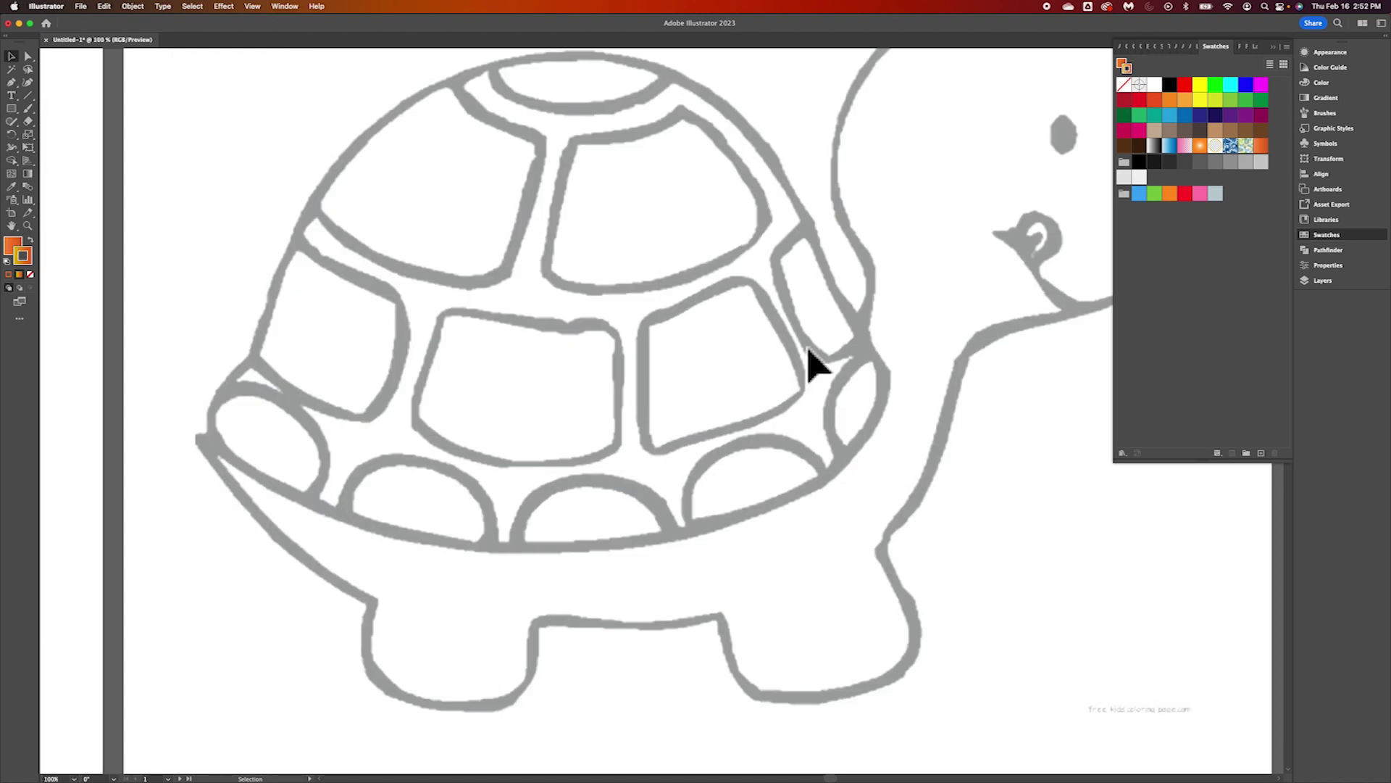
{"action": "scroll", "coordinate": [809, 350], "scroll_direction": "right", "scroll_amount": 5}
{"action": "scroll", "coordinate": [809, 349], "scroll_direction": "up", "scroll_amount": 3}
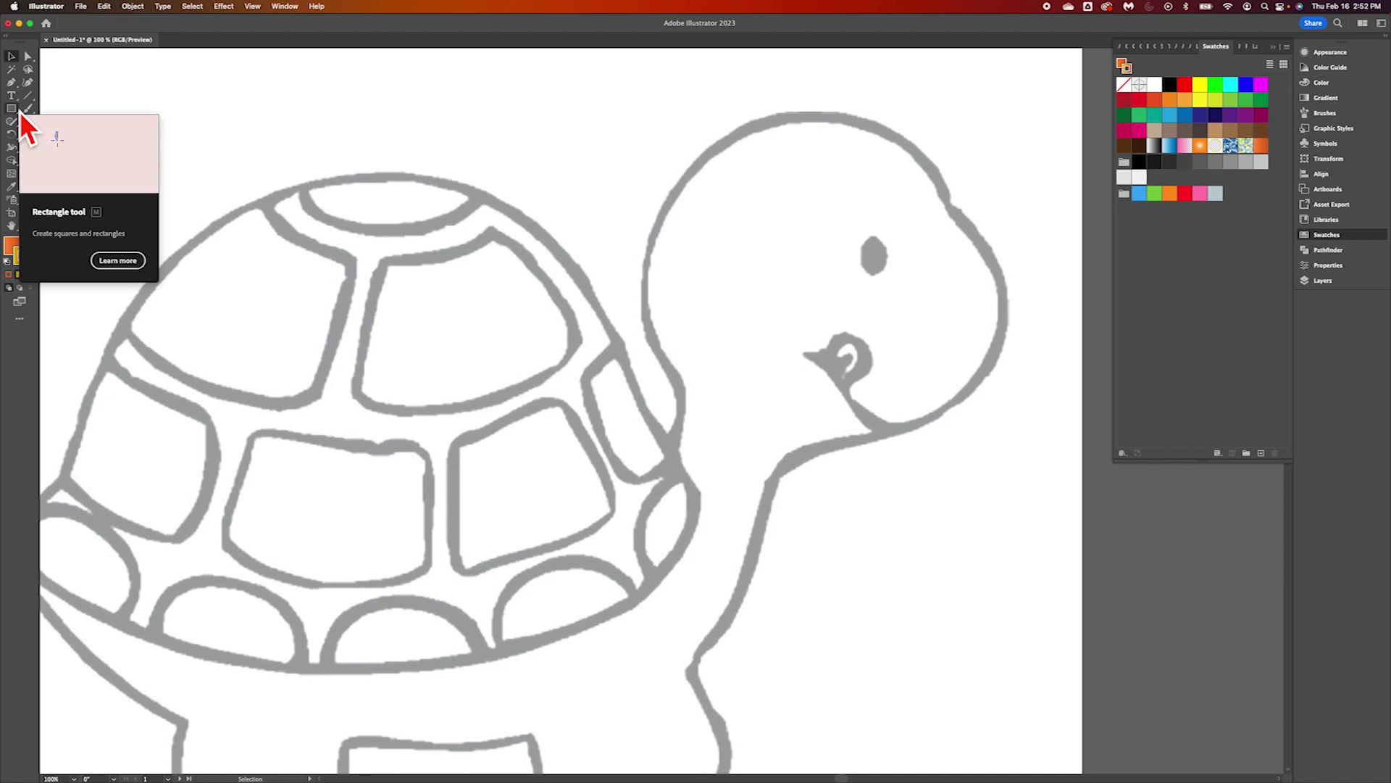
{"action": "scroll", "coordinate": [608, 442], "scroll_direction": "down", "scroll_amount": 1}
{"action": "scroll", "coordinate": [609, 442], "scroll_direction": "left", "scroll_amount": 1}
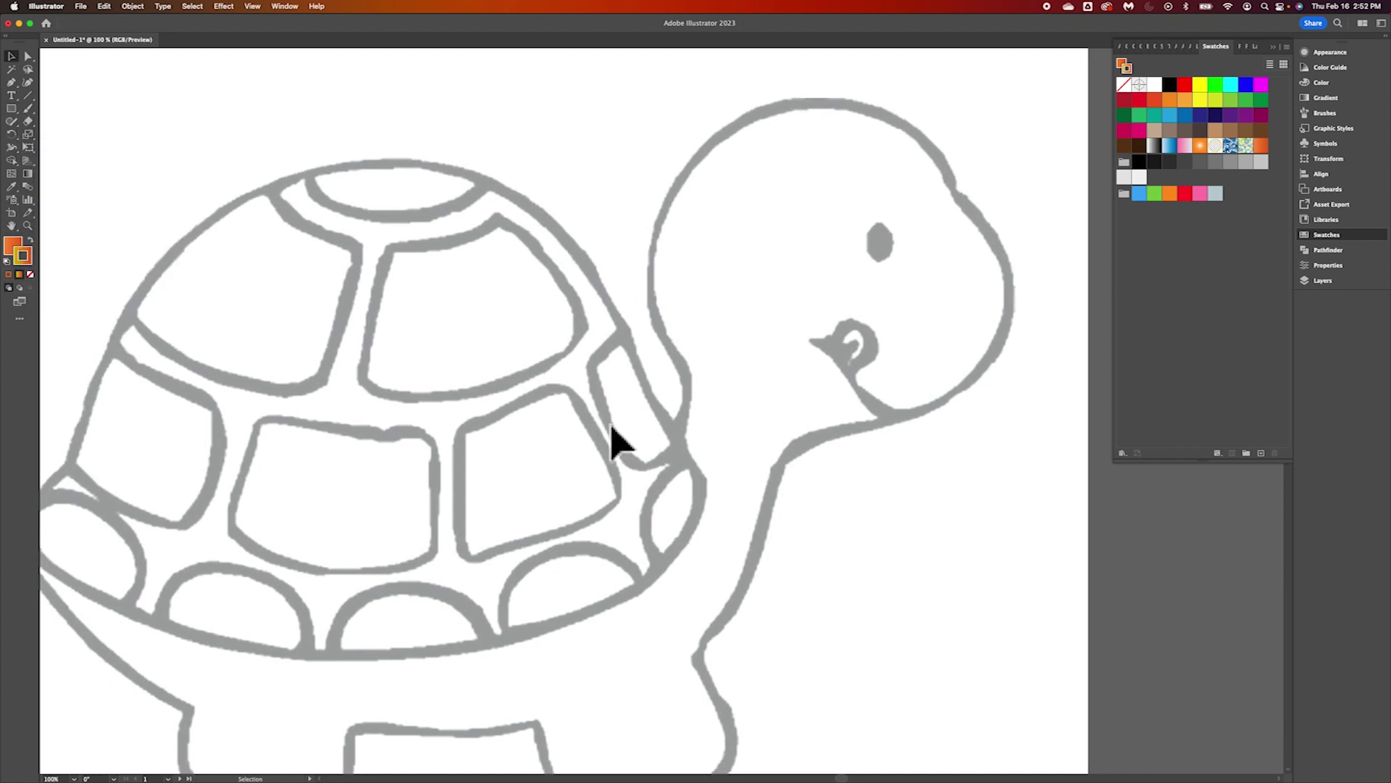
{"action": "scroll", "coordinate": [611, 438], "scroll_direction": "down", "scroll_amount": 3}
{"action": "scroll", "coordinate": [611, 442], "scroll_direction": "up", "scroll_amount": 3}
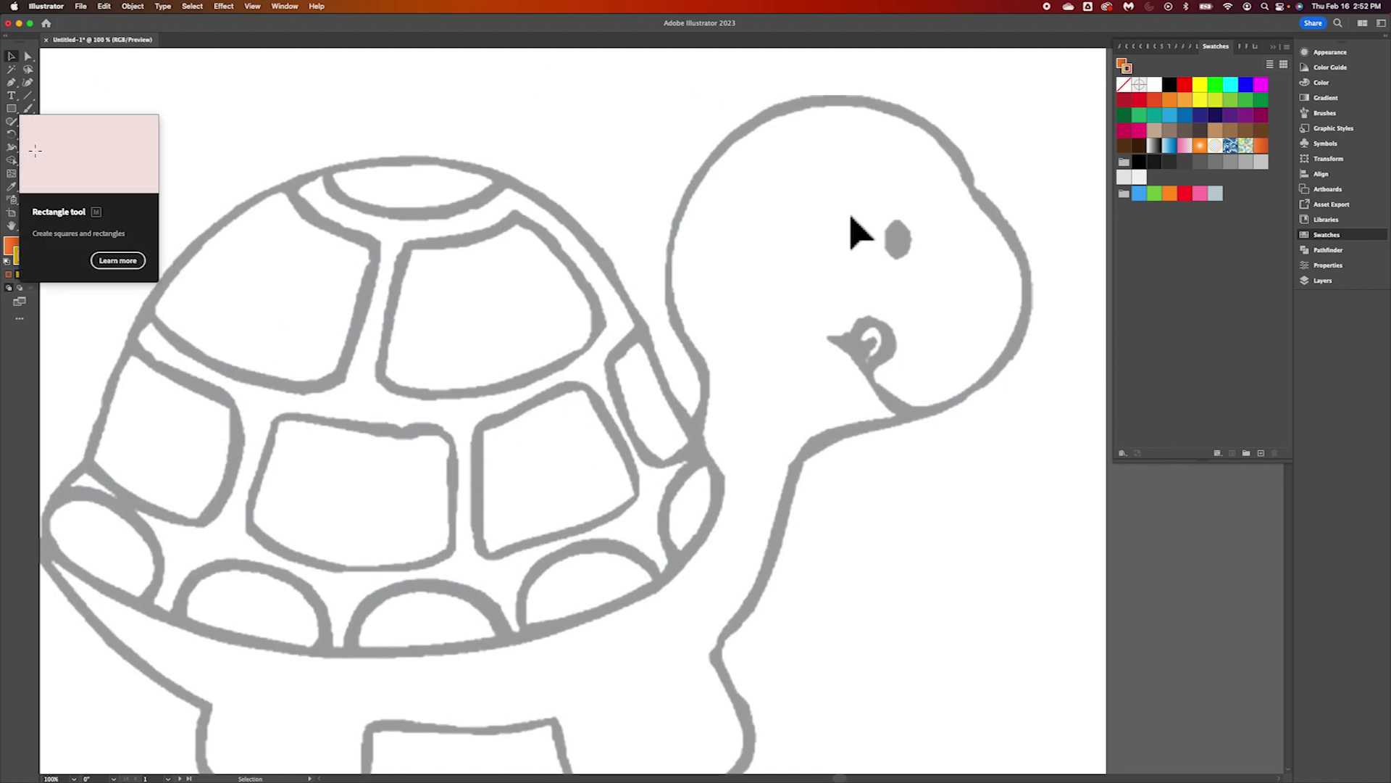
{"action": "scroll", "coordinate": [683, 512], "scroll_direction": "down", "scroll_amount": 5}
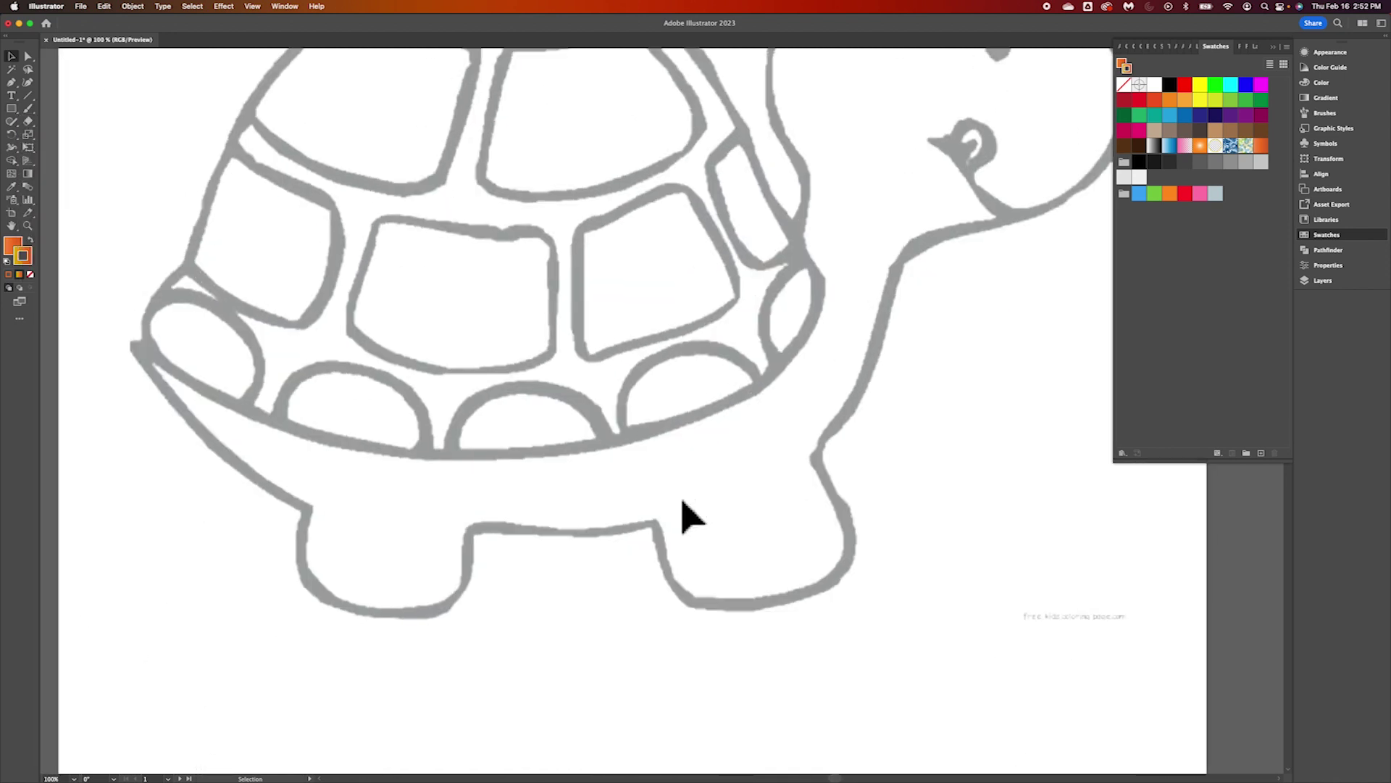
{"action": "scroll", "coordinate": [683, 513], "scroll_direction": "up", "scroll_amount": 4}
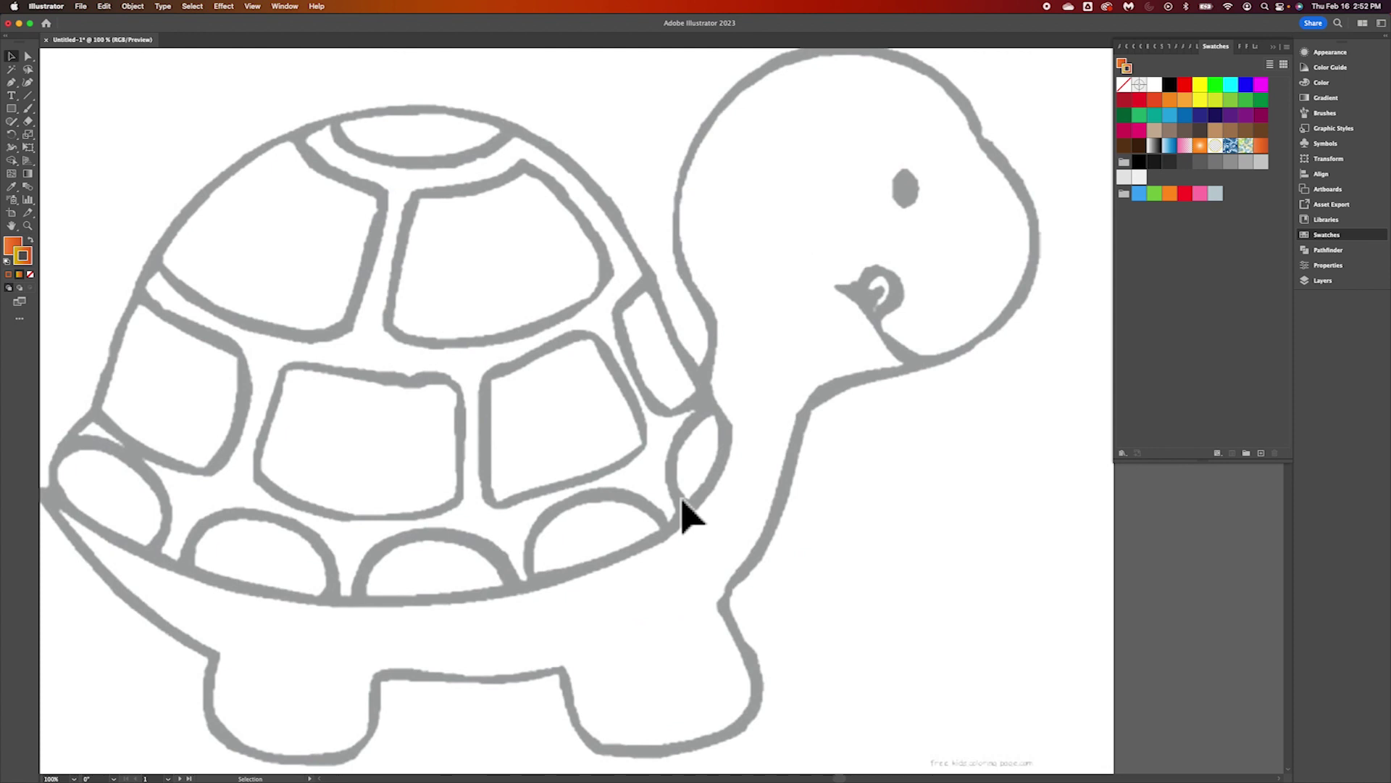
{"action": "scroll", "coordinate": [685, 514], "scroll_direction": "up", "scroll_amount": 2}
{"action": "scroll", "coordinate": [685, 513], "scroll_direction": "right", "scroll_amount": 1}
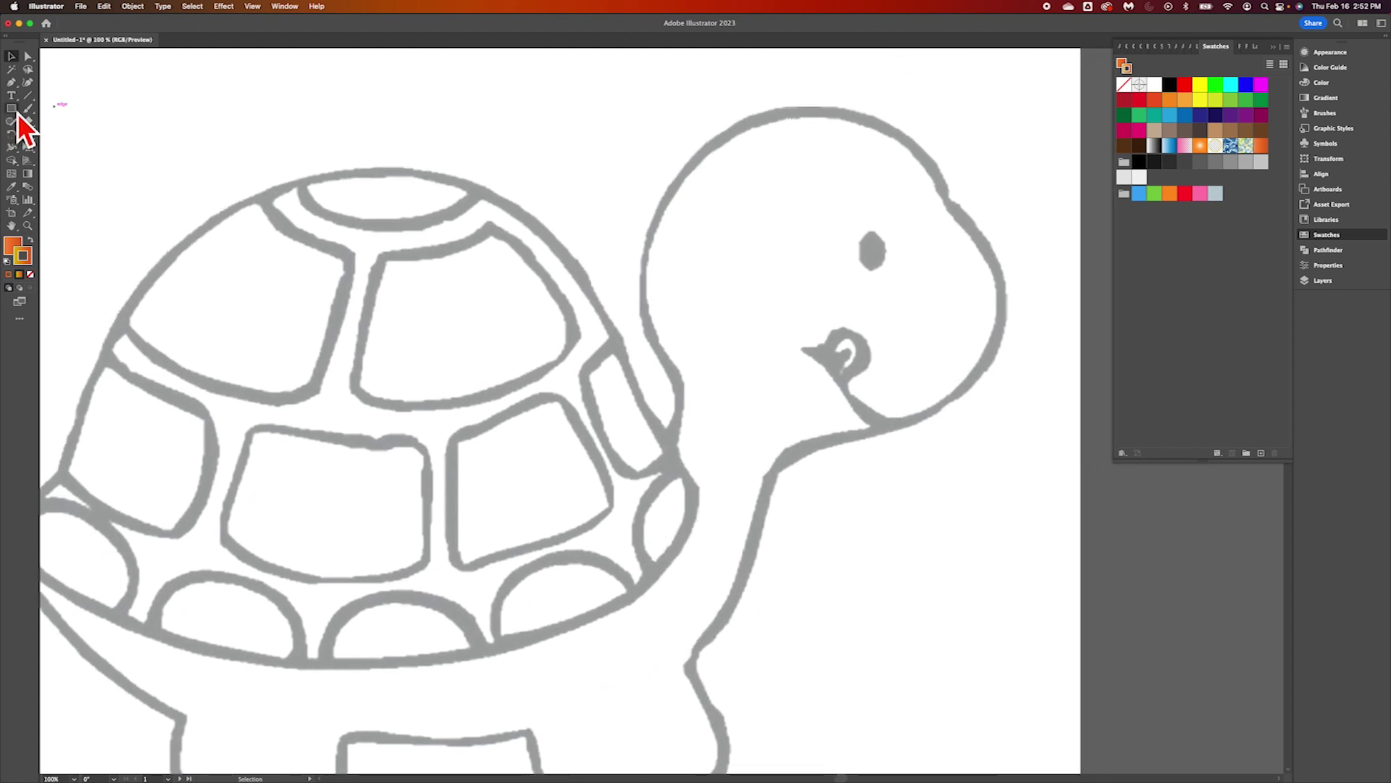
{"action": "left_click", "coordinate": [17, 114]}
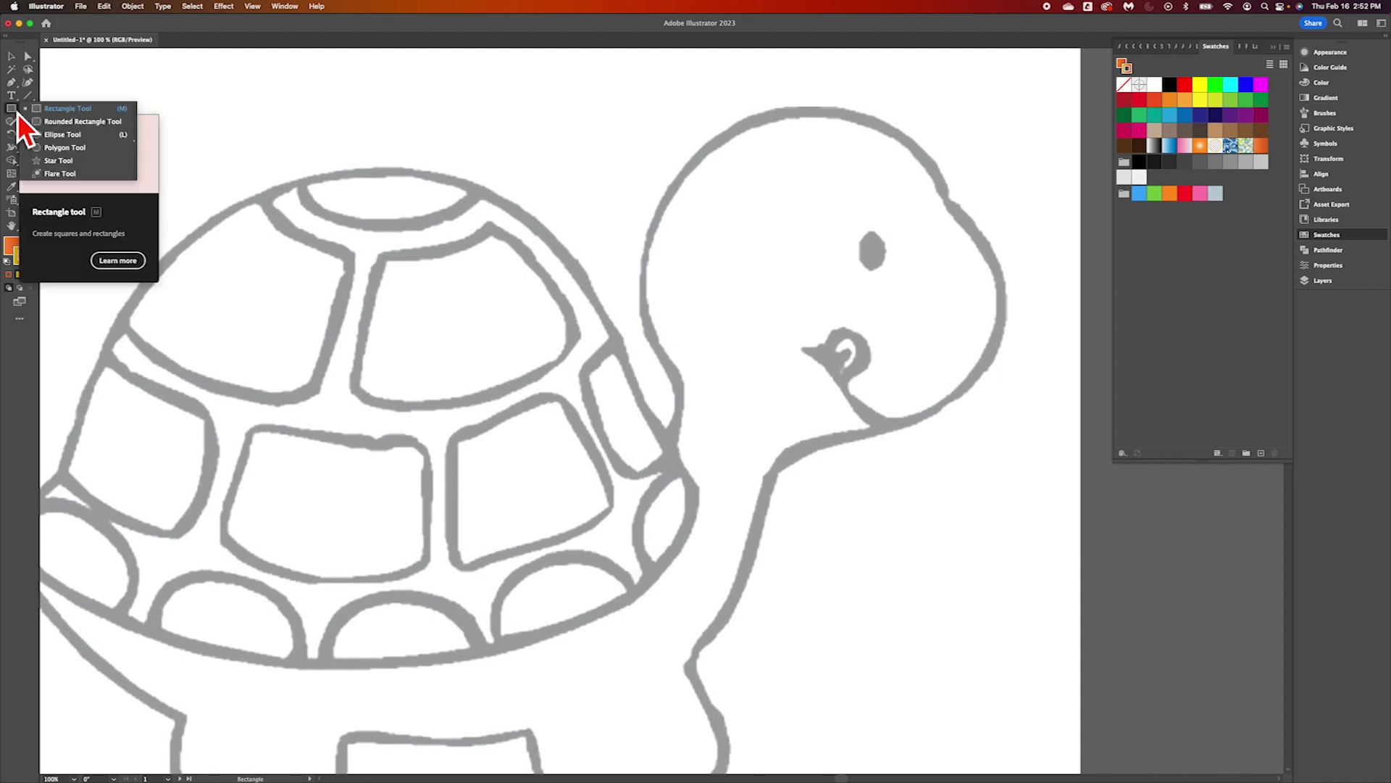
{"action": "left_click", "coordinate": [85, 137]}
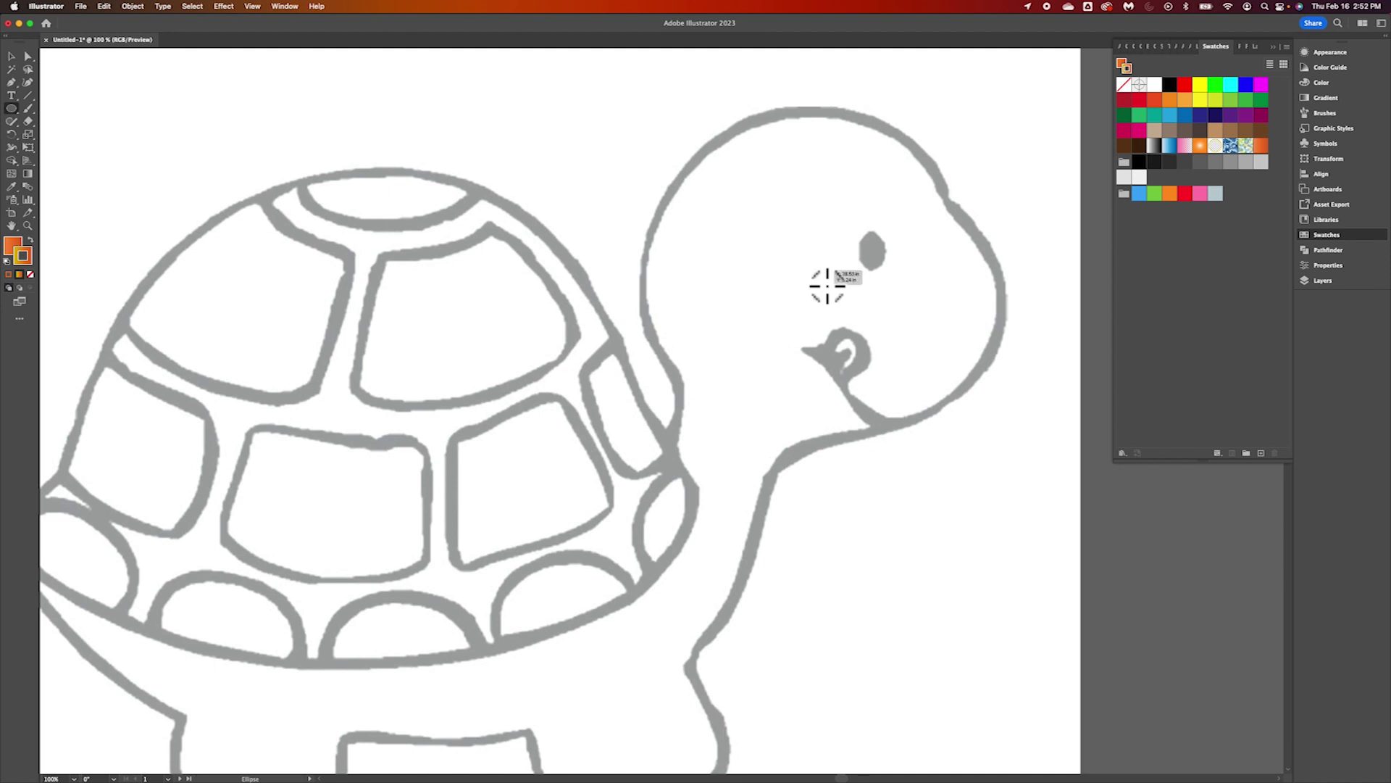
{"action": "left_click_drag", "start_coordinate": [828, 286], "coordinate": [987, 382]}
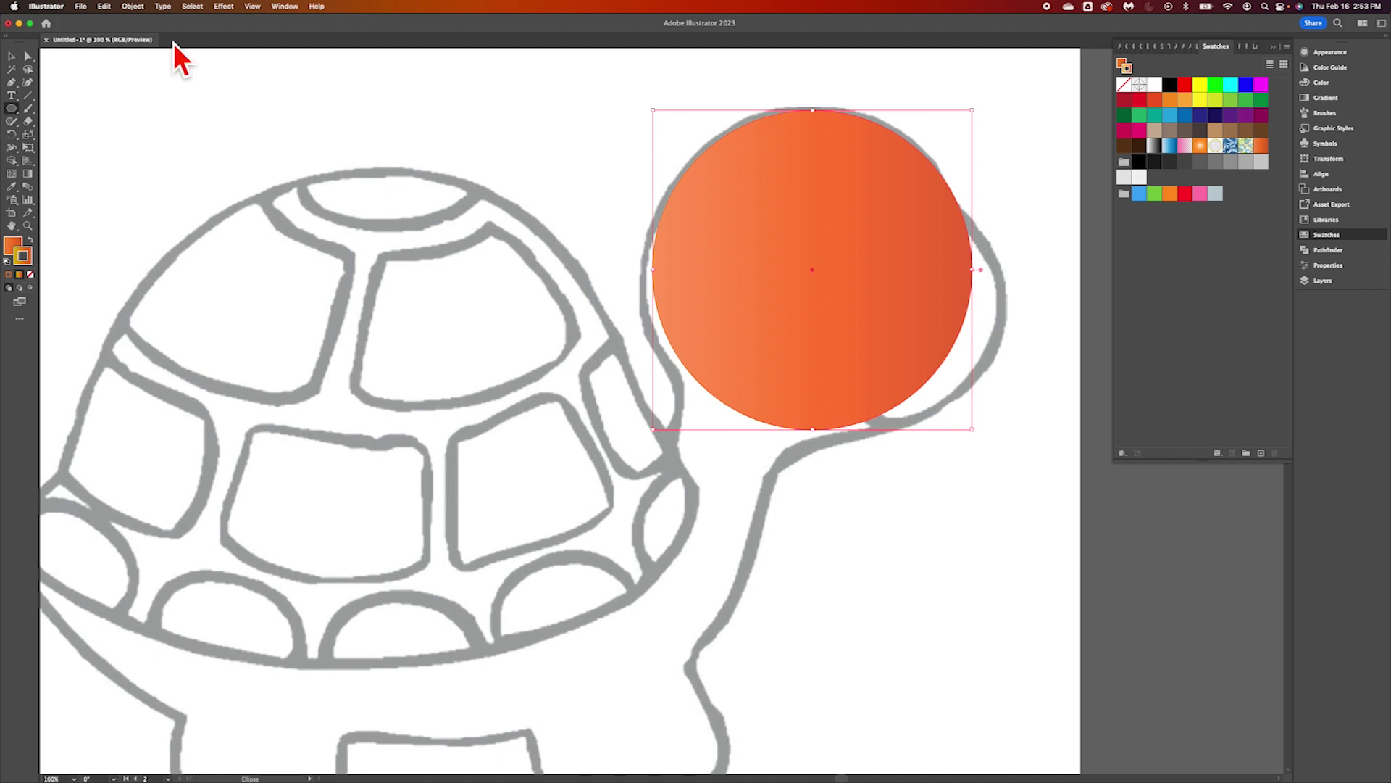
{"action": "left_click", "coordinate": [11, 57]}
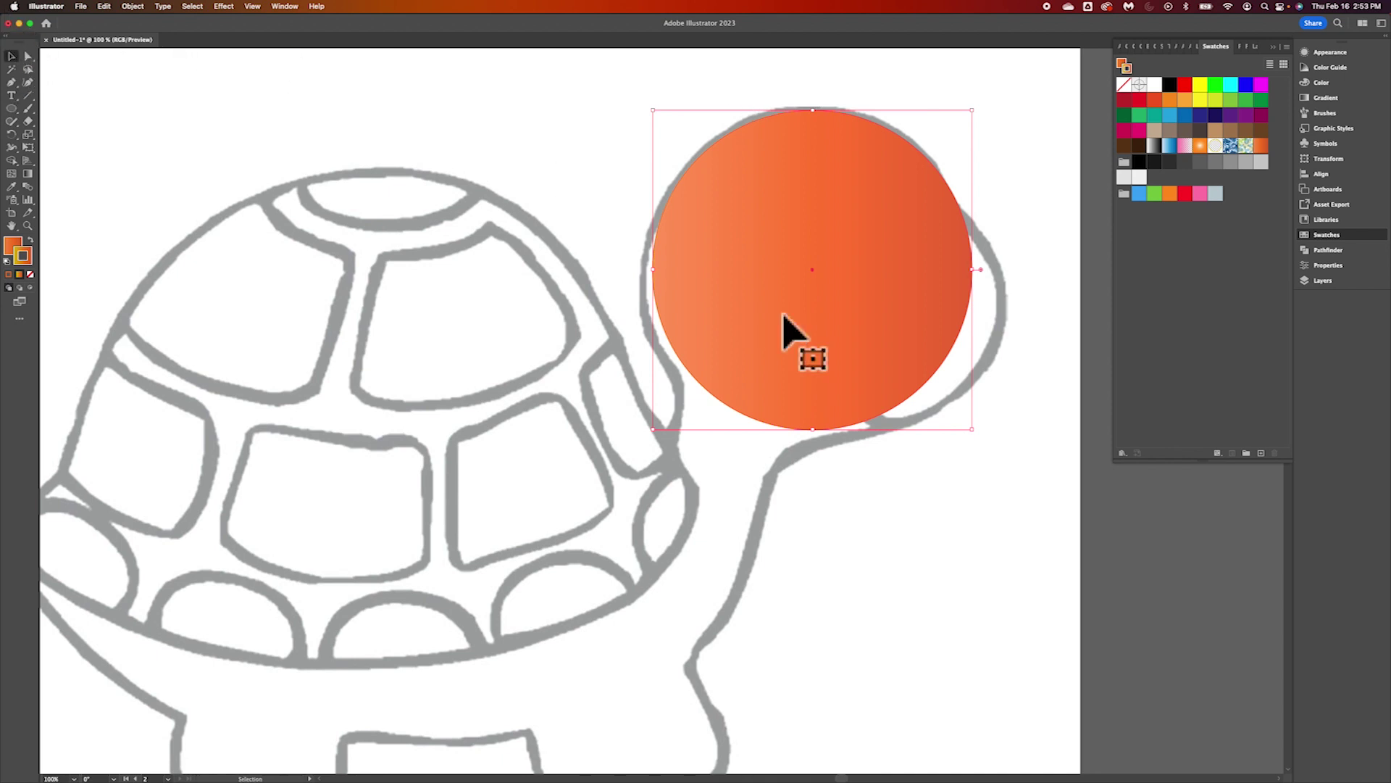
{"action": "key", "text": "Delete"}
Add a new layer above the existing layers and set the fill to none
{"action": "left_click", "coordinate": [1323, 280]}
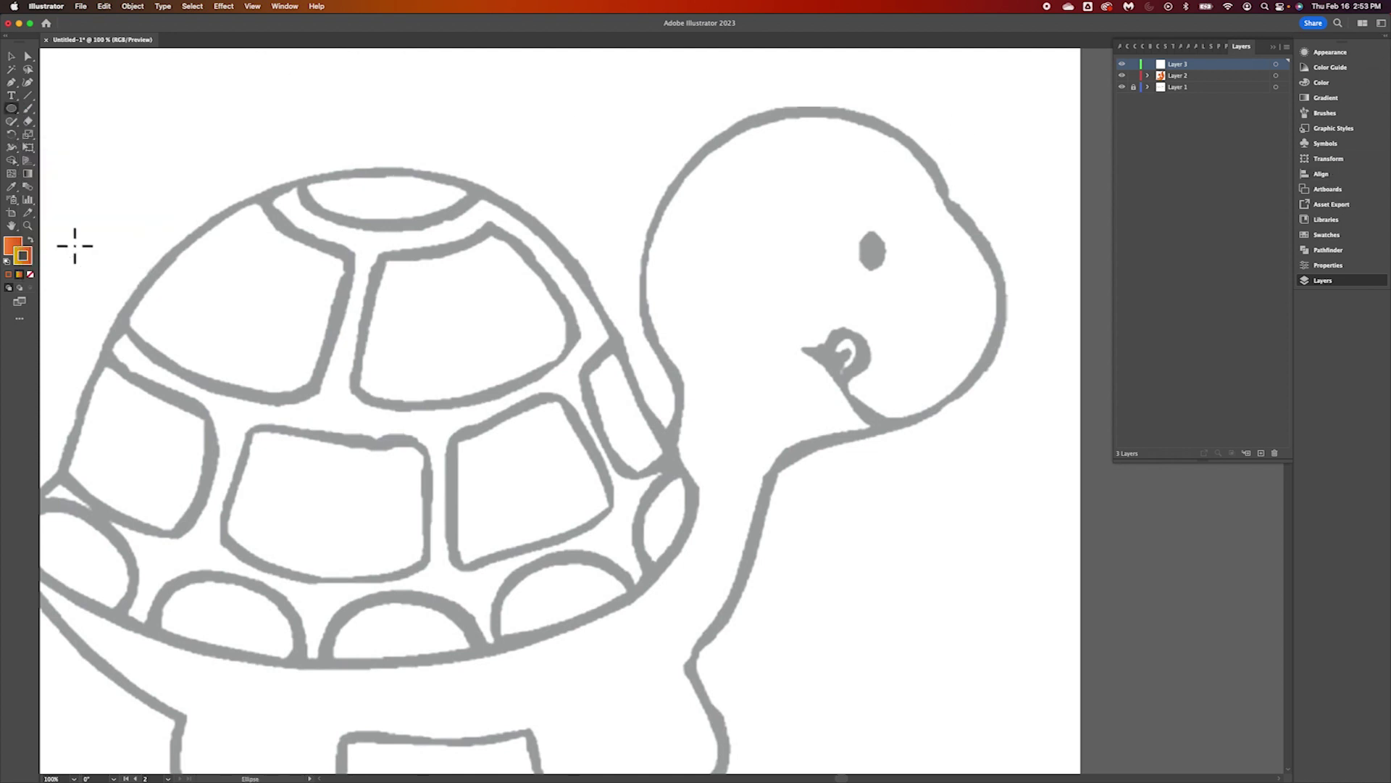
{"action": "left_click", "coordinate": [18, 251]}
{"action": "left_click", "coordinate": [30, 274]}
Set the stroke colour to red #ff0606
{"action": "key", "text": "x"}
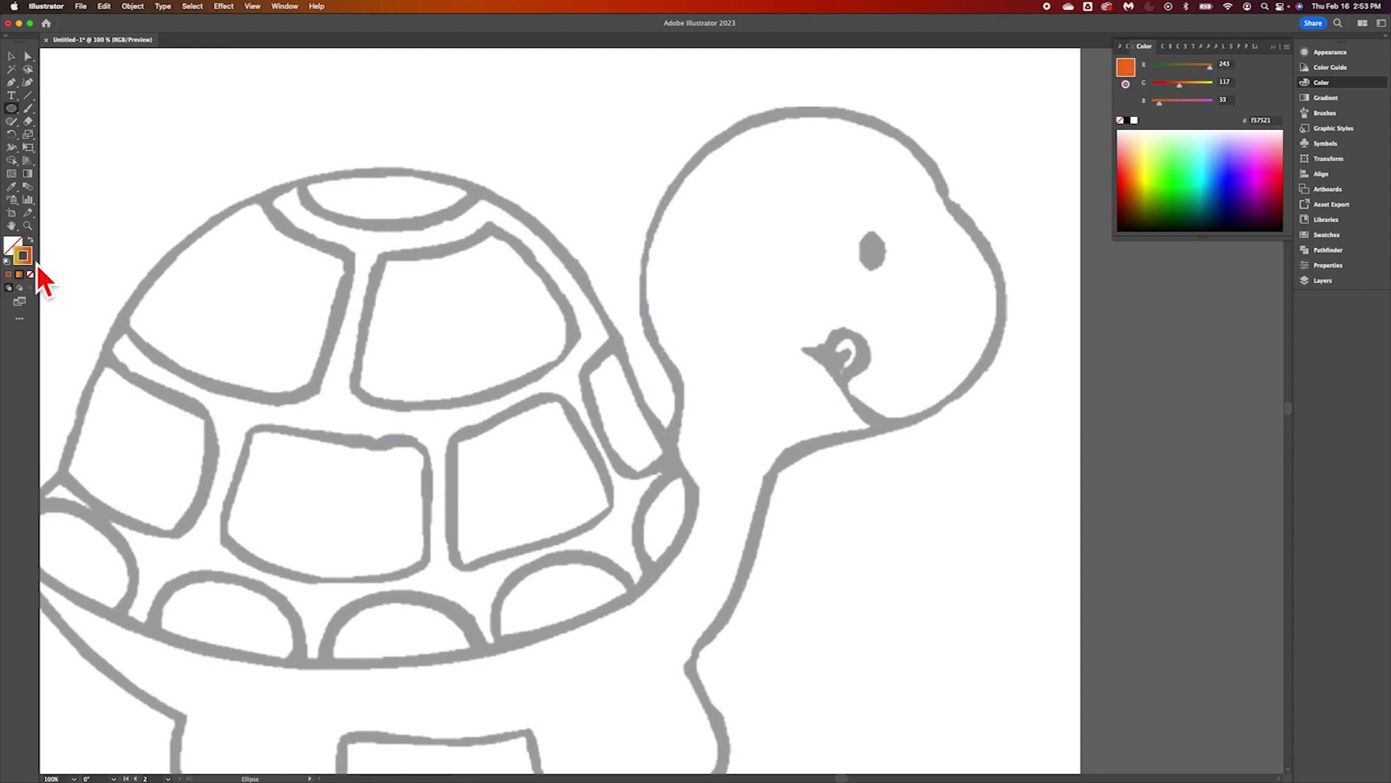
{"action": "double_click", "coordinate": [34, 260]}
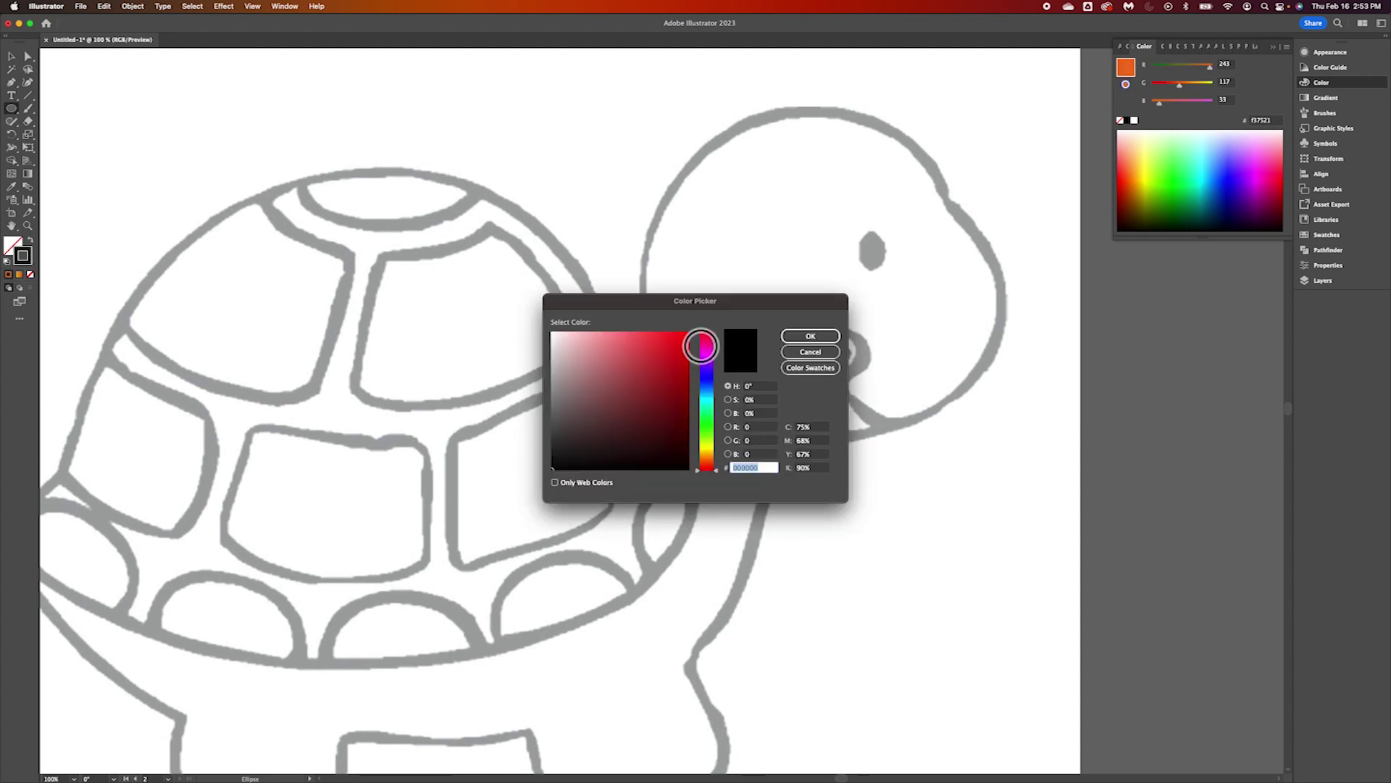
{"action": "left_click", "coordinate": [687, 333]}
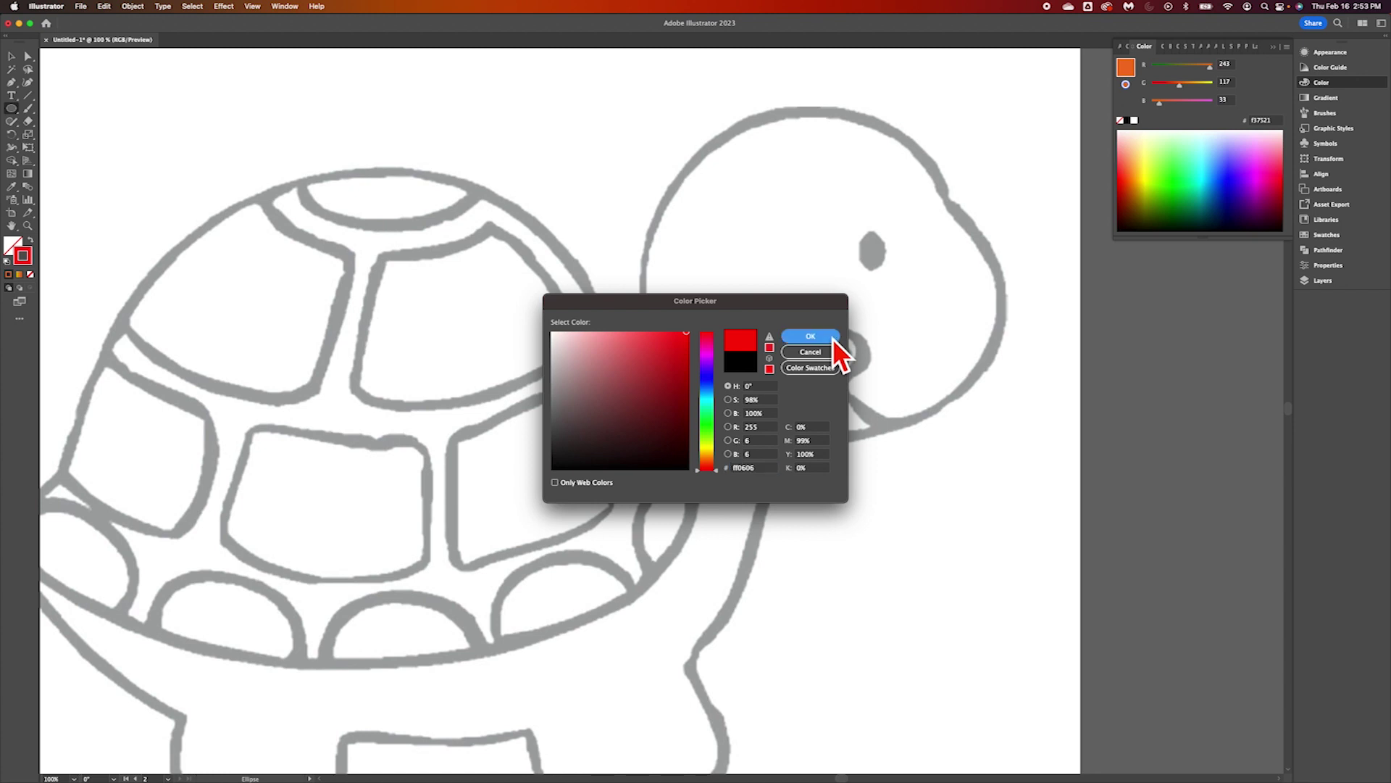
{"action": "left_click", "coordinate": [827, 337]}
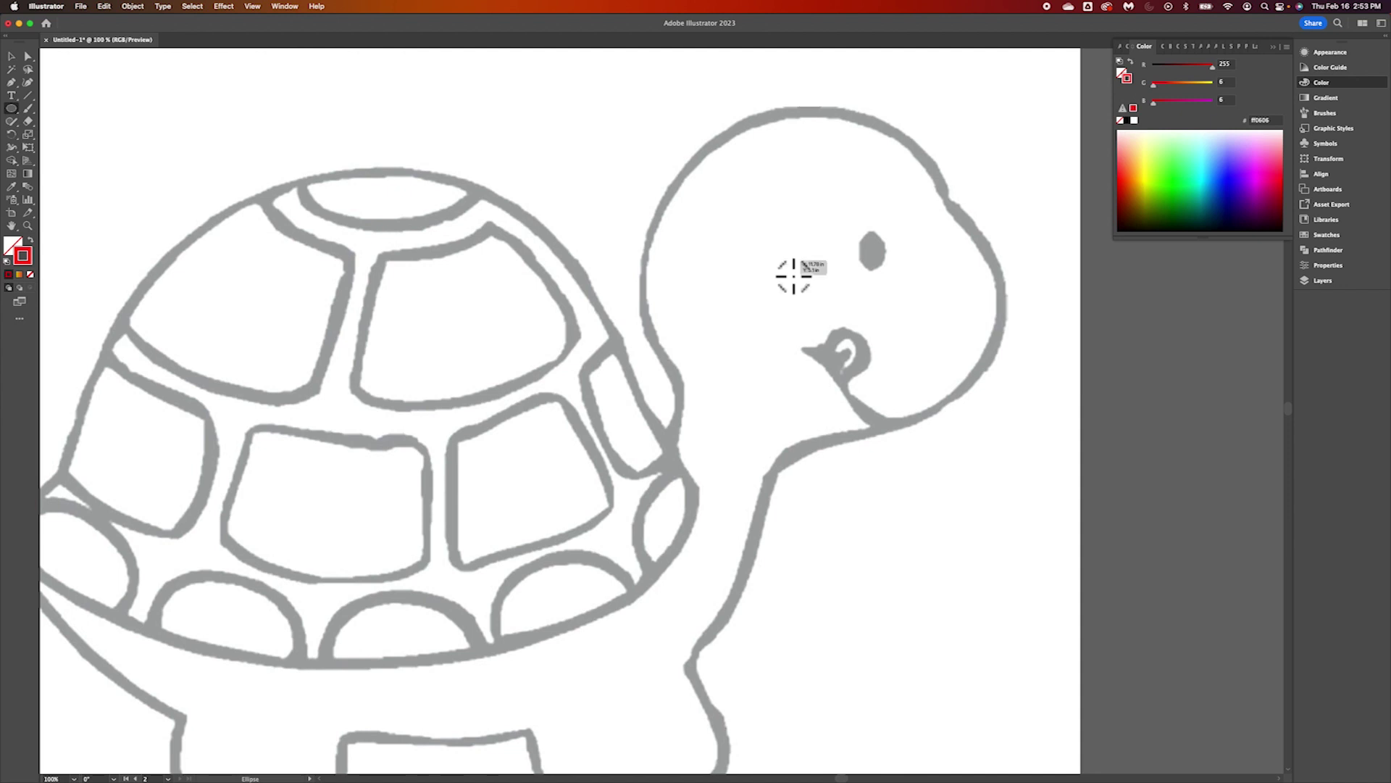
Draw an ellipse over the back of the turtle's head, narrowing, rotating and moving it to follow the sketched outline
{"action": "left_click_drag", "start_coordinate": [824, 281], "coordinate": [977, 406]}
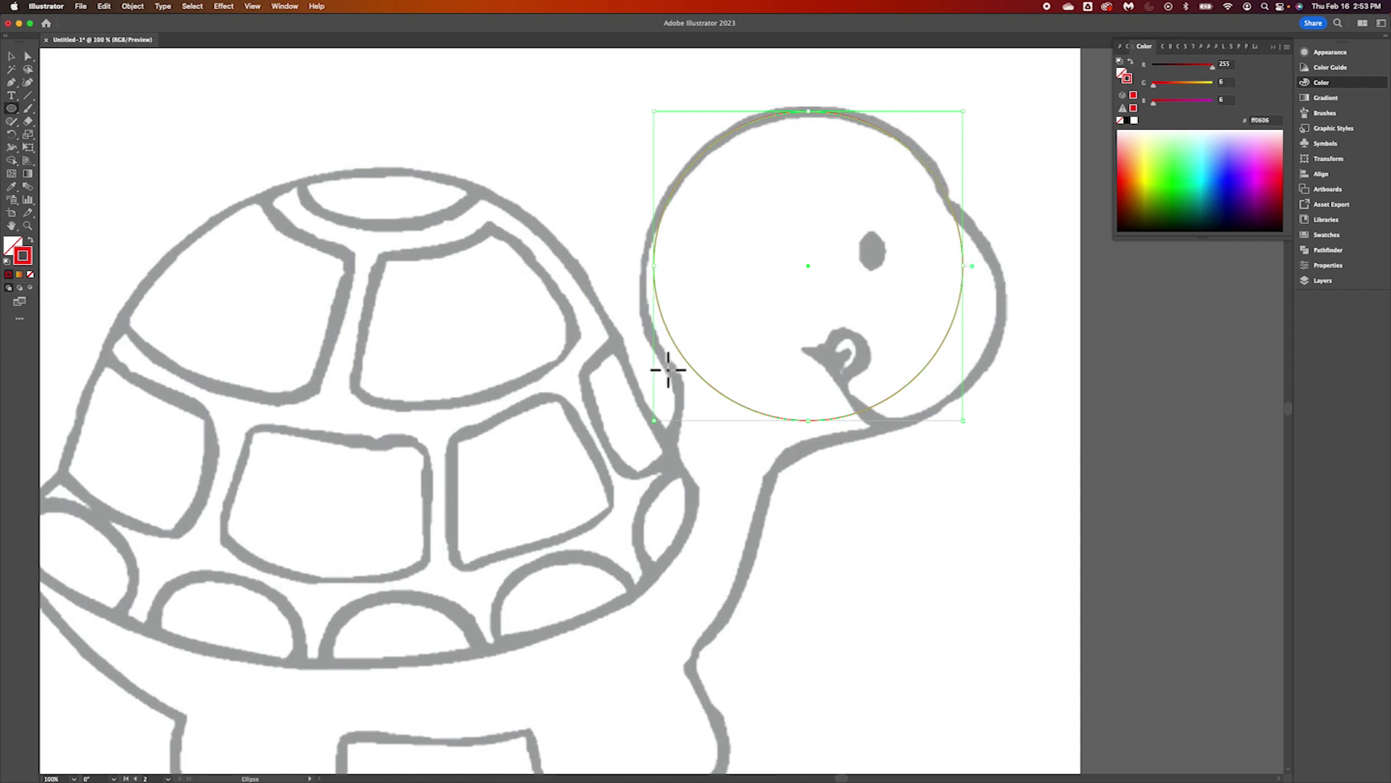
{"action": "left_click_drag", "start_coordinate": [978, 280], "coordinate": [942, 280]}
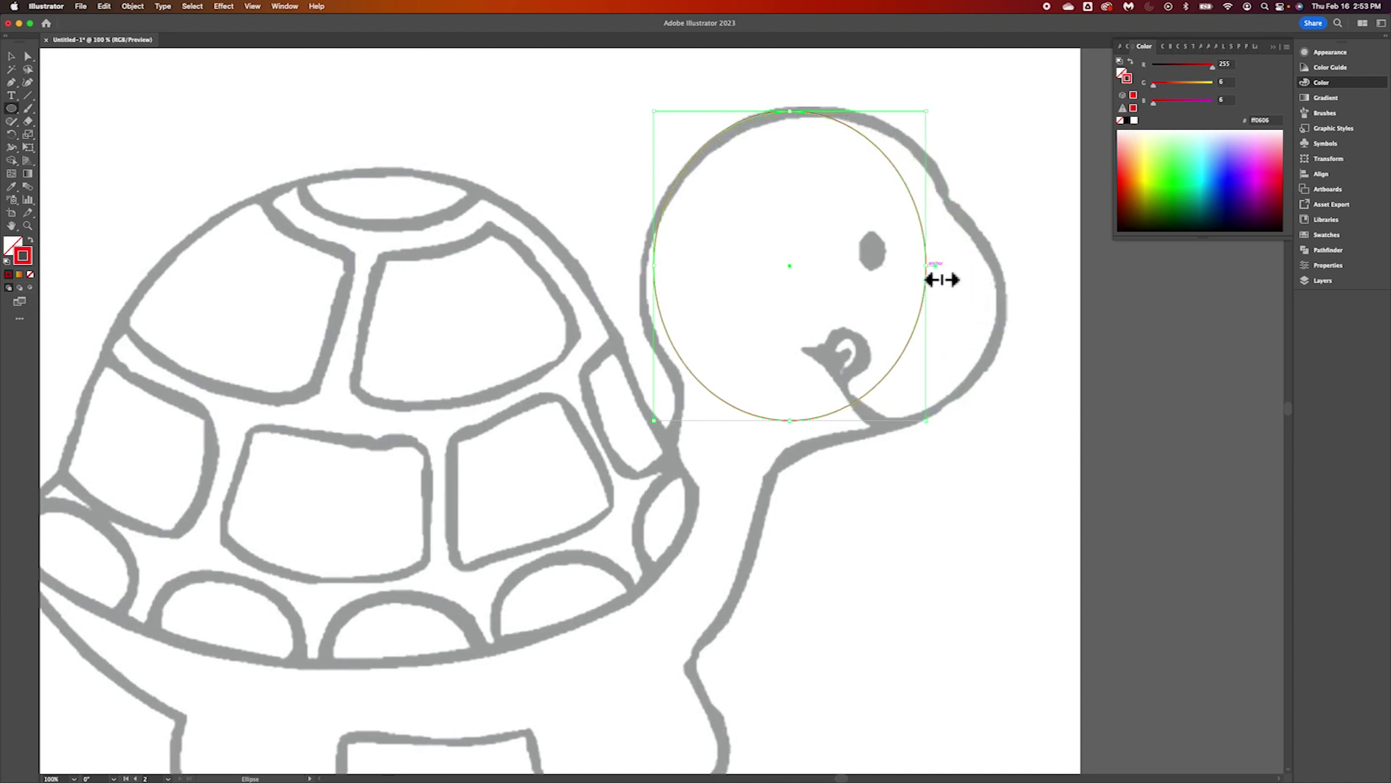
{"action": "left_click_drag", "start_coordinate": [929, 108], "coordinate": [1071, 234]}
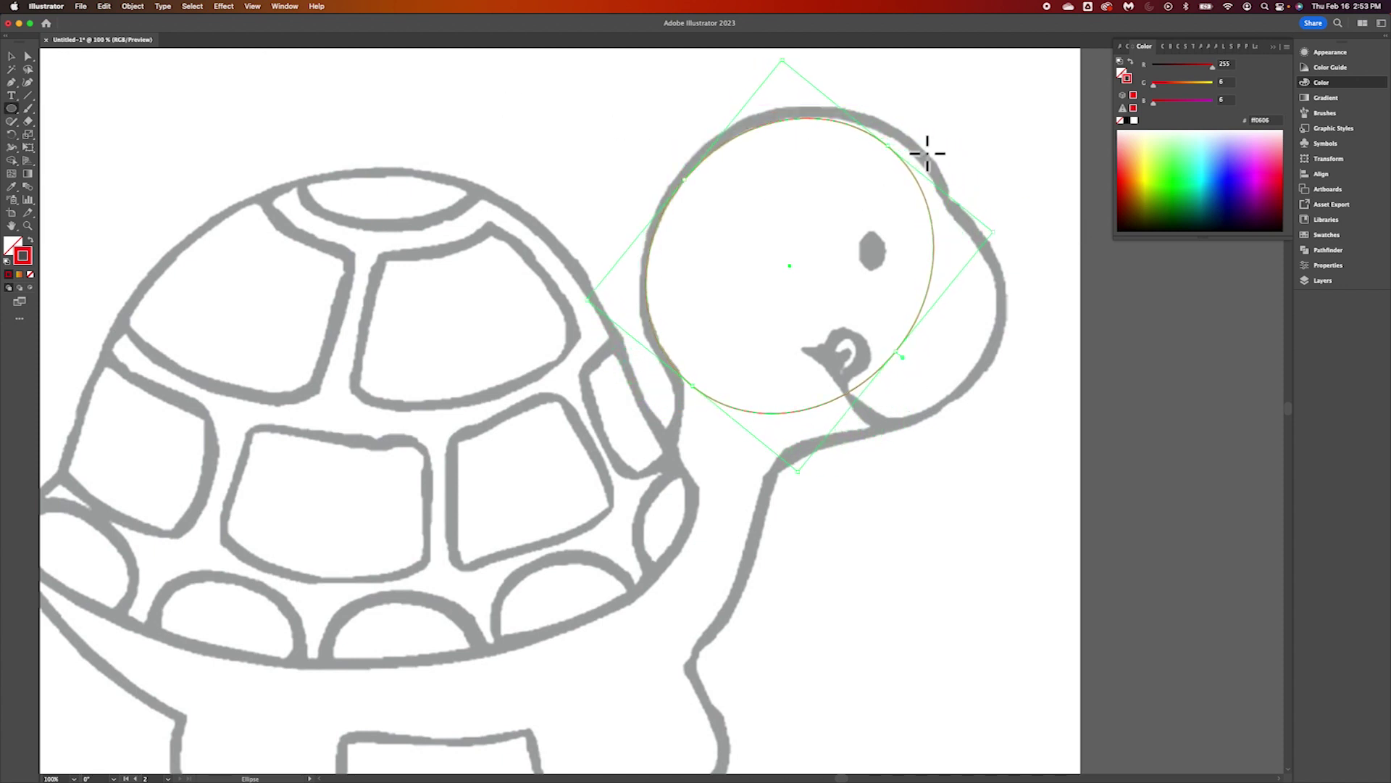
{"action": "mouse_move", "coordinate": [898, 158]}
{"action": "left_mouse_down"}
{"action": "mouse_move", "coordinate": [916, 155]}
{"action": "mouse_move", "coordinate": [906, 163]}
{"action": "left_mouse_up"}
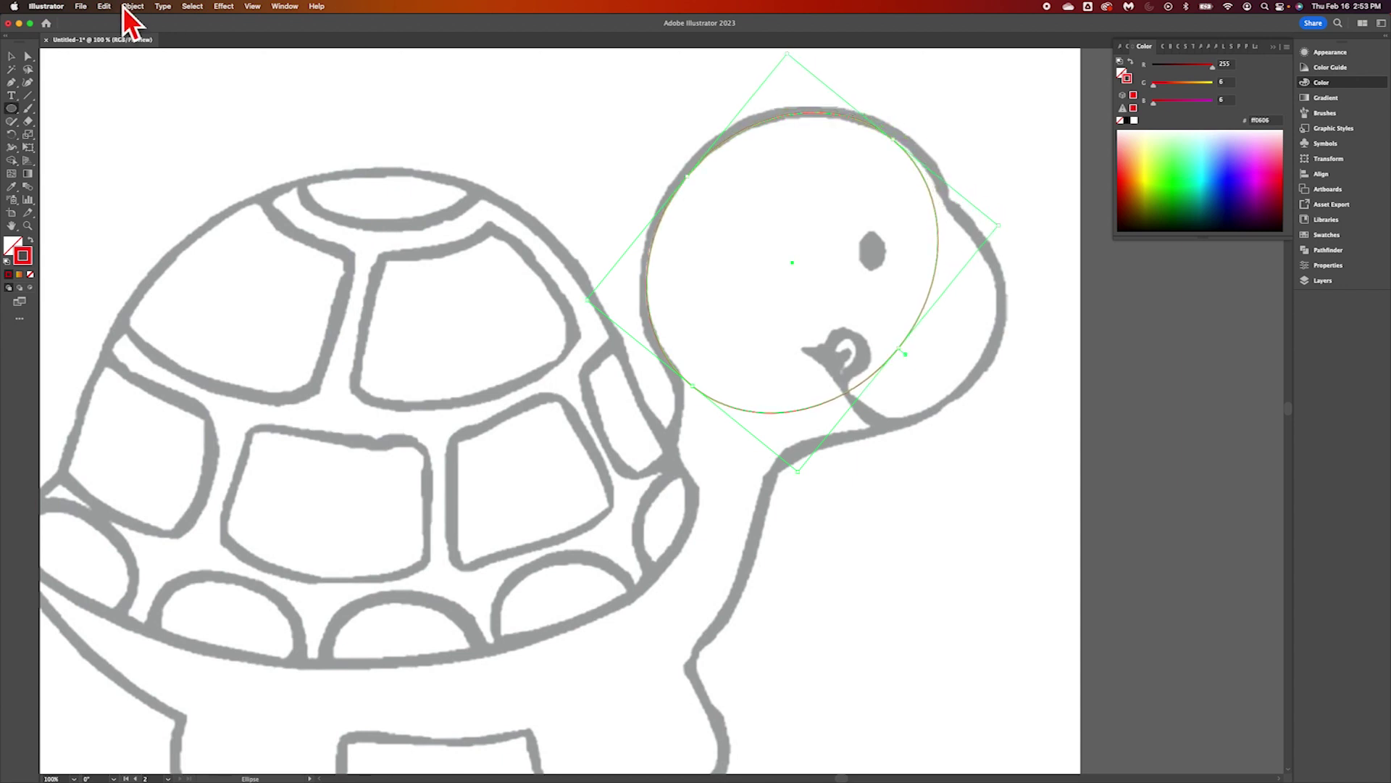
{"action": "left_click", "coordinate": [12, 57]}
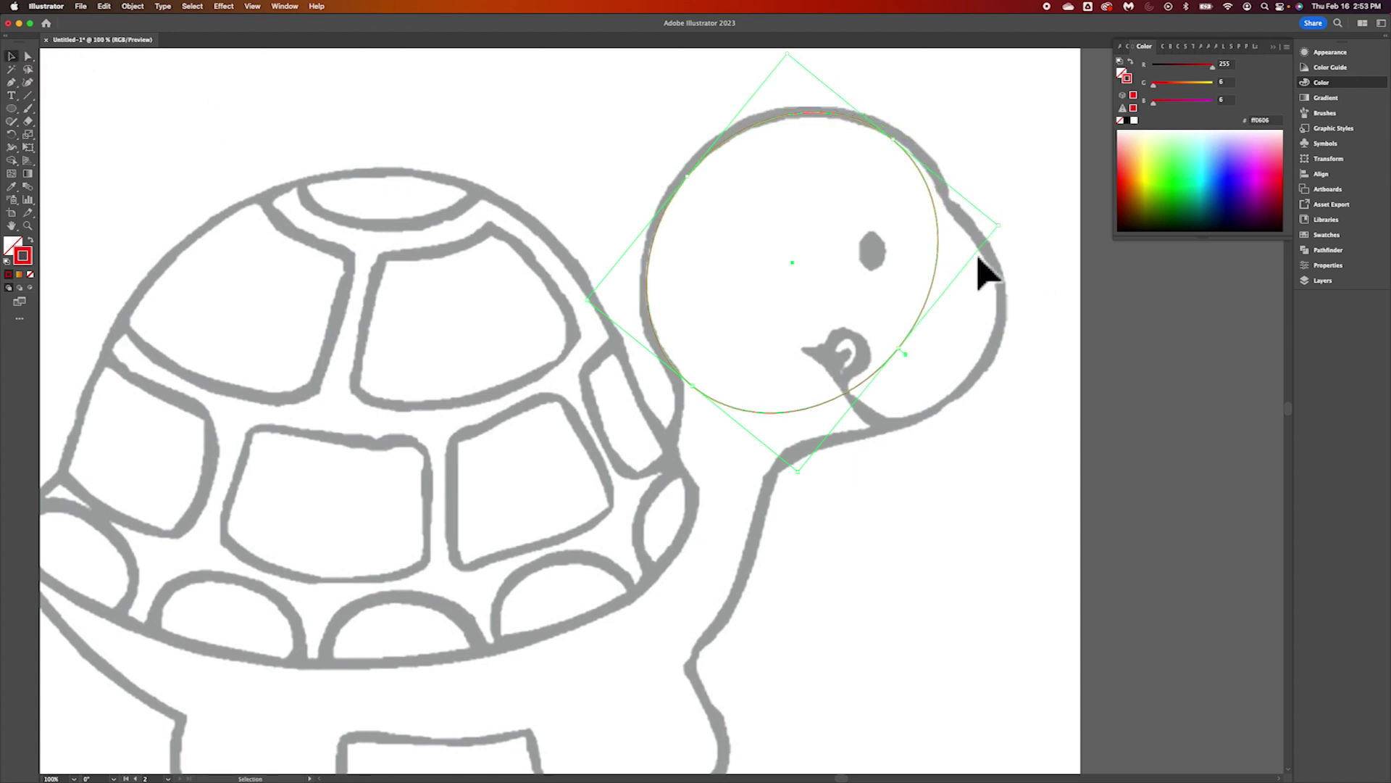
{"action": "left_click_drag", "start_coordinate": [944, 265], "coordinate": [937, 249]}
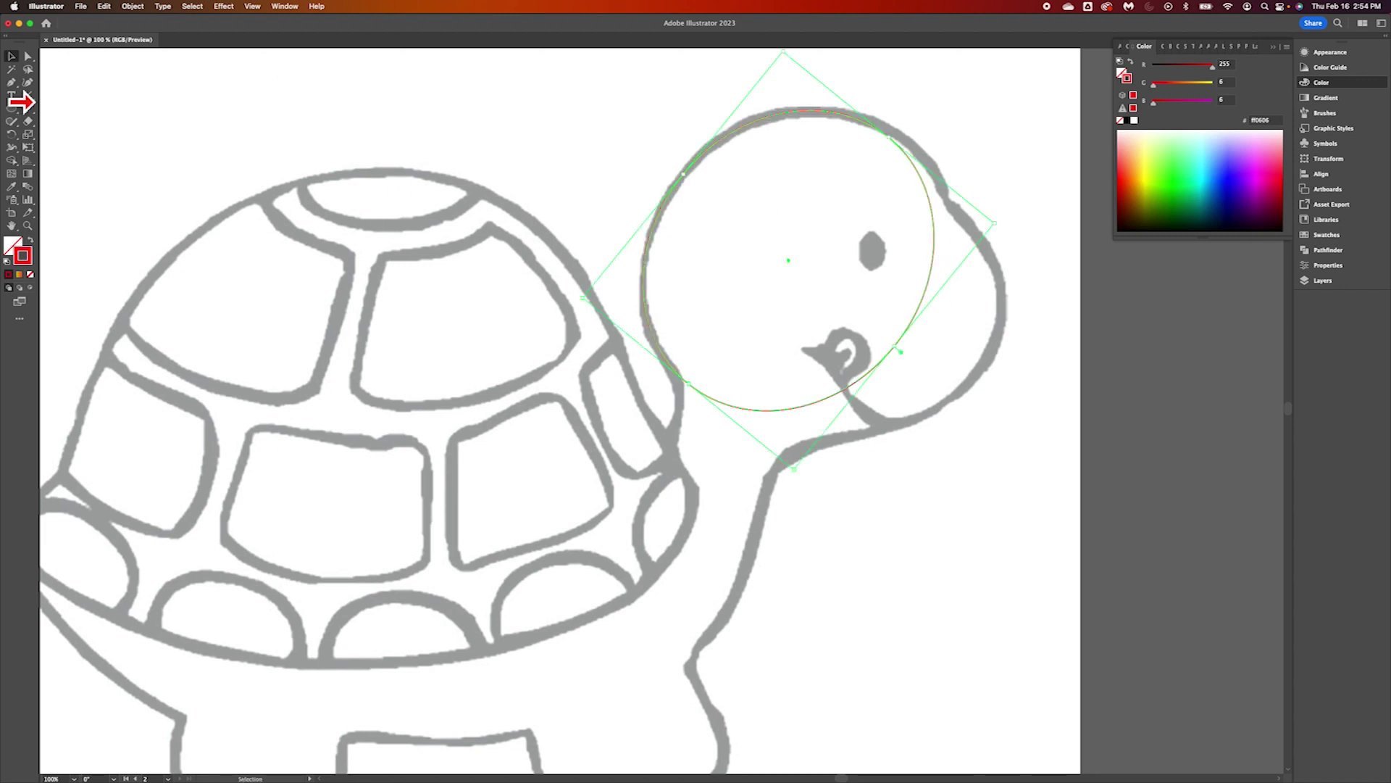
Draw a second ellipse over the turtle's face, stretching it taller and rotating it to match the sketched muzzle outline
{"action": "left_click", "coordinate": [13, 108]}
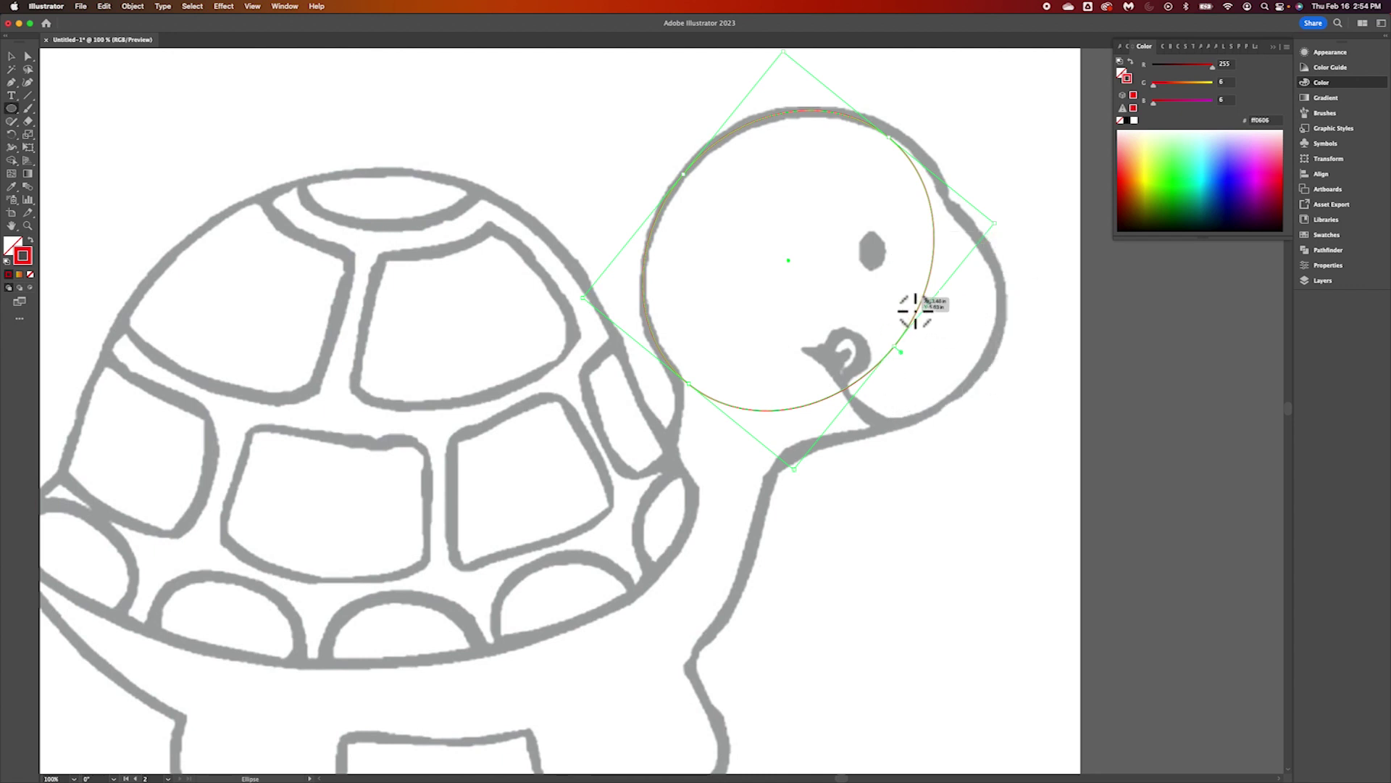
{"action": "left_click_drag", "start_coordinate": [899, 298], "coordinate": [991, 419]}
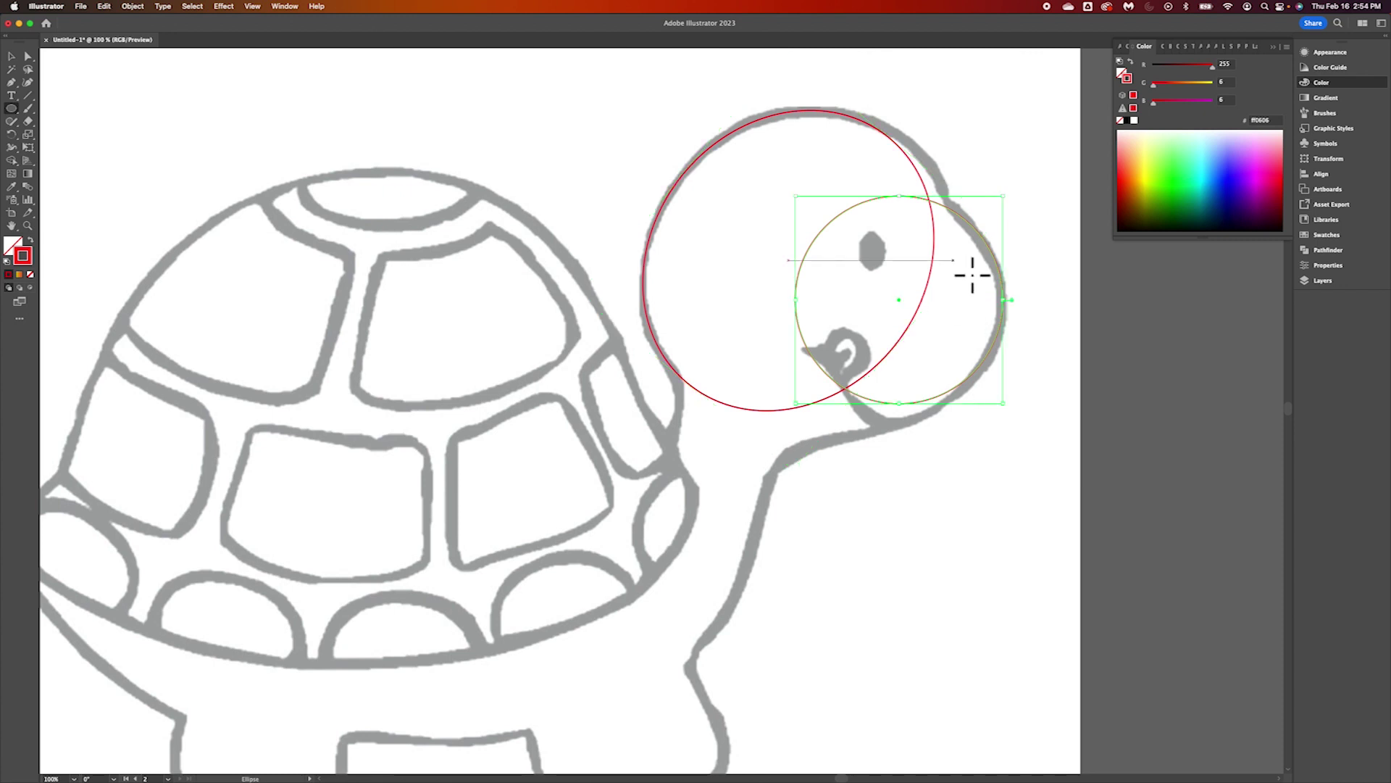
{"action": "left_click", "coordinate": [12, 56]}
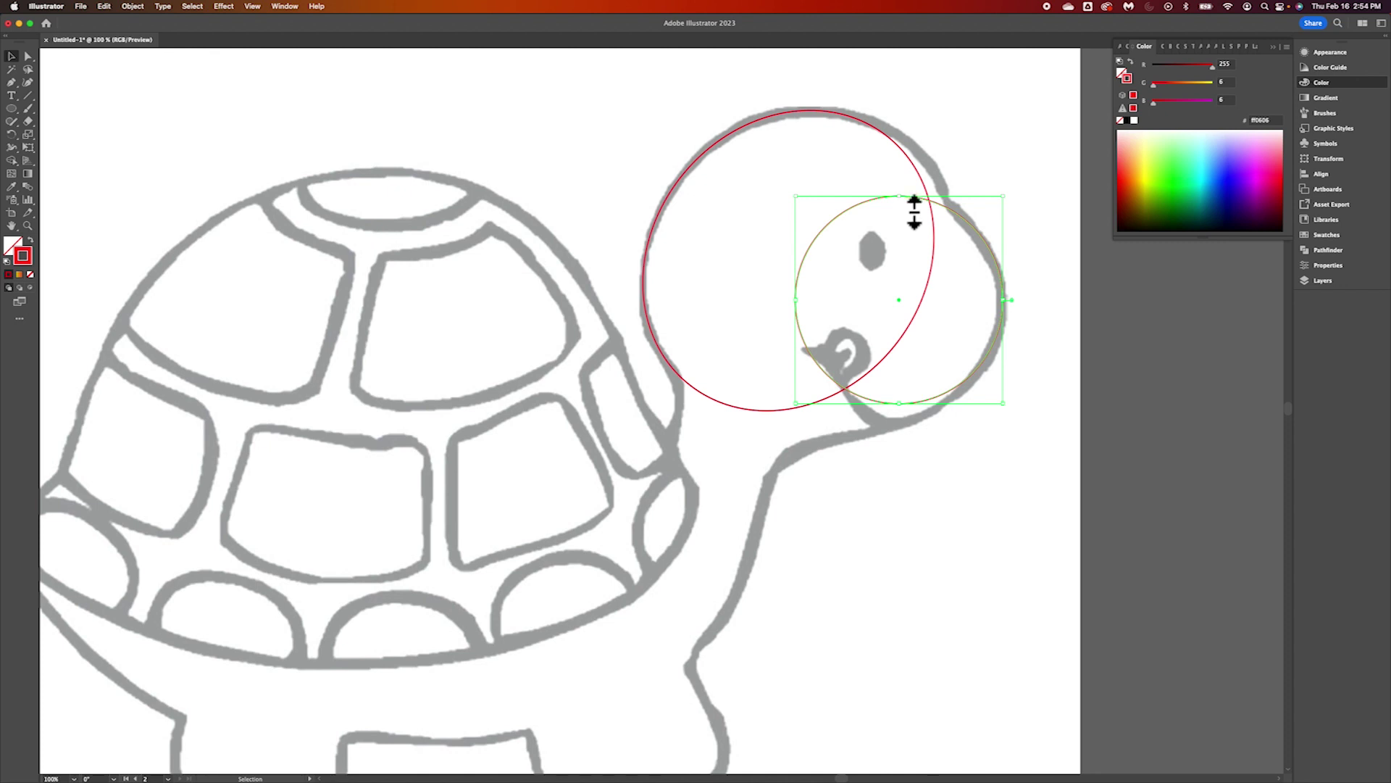
{"action": "left_click_drag", "start_coordinate": [914, 213], "coordinate": [914, 190]}
{"action": "left_click_drag", "start_coordinate": [915, 181], "coordinate": [914, 168]}
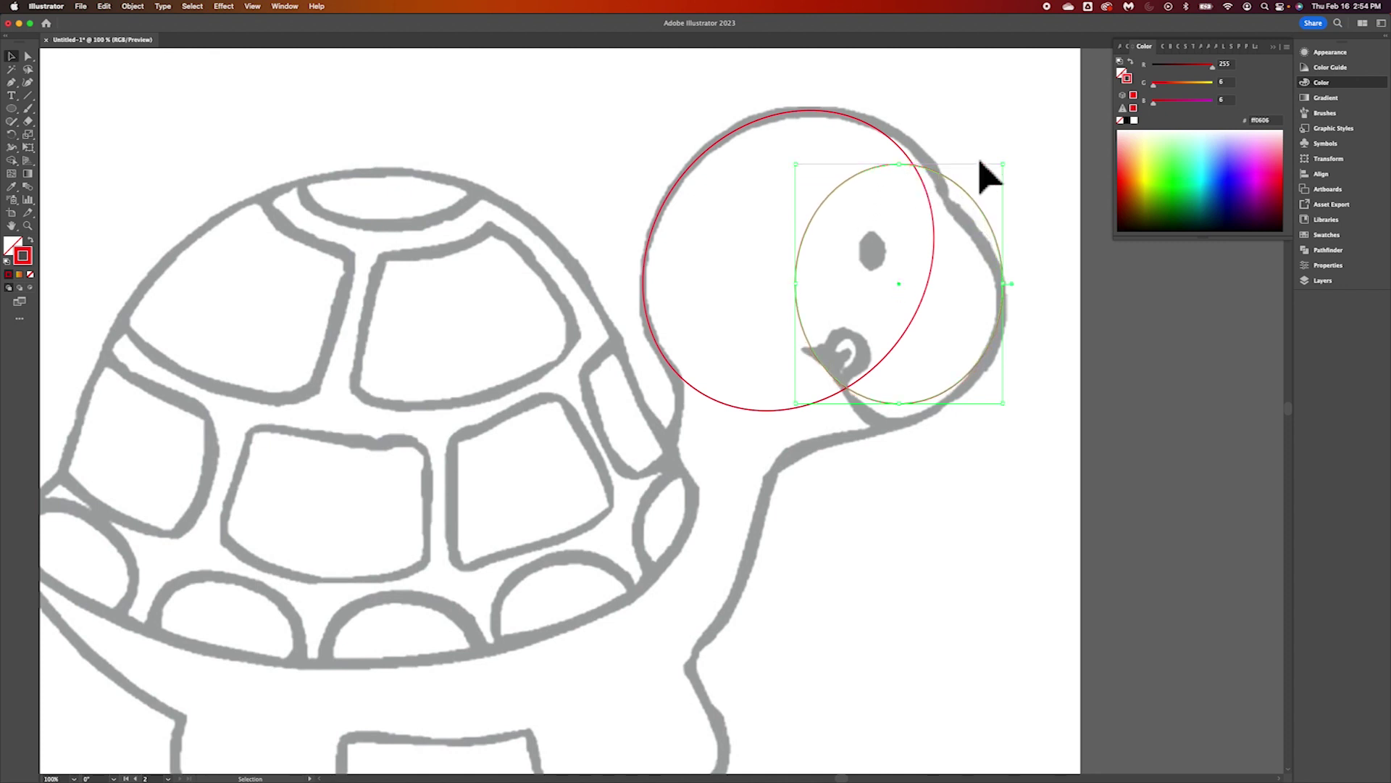
{"action": "left_click_drag", "start_coordinate": [1016, 168], "coordinate": [991, 245]}
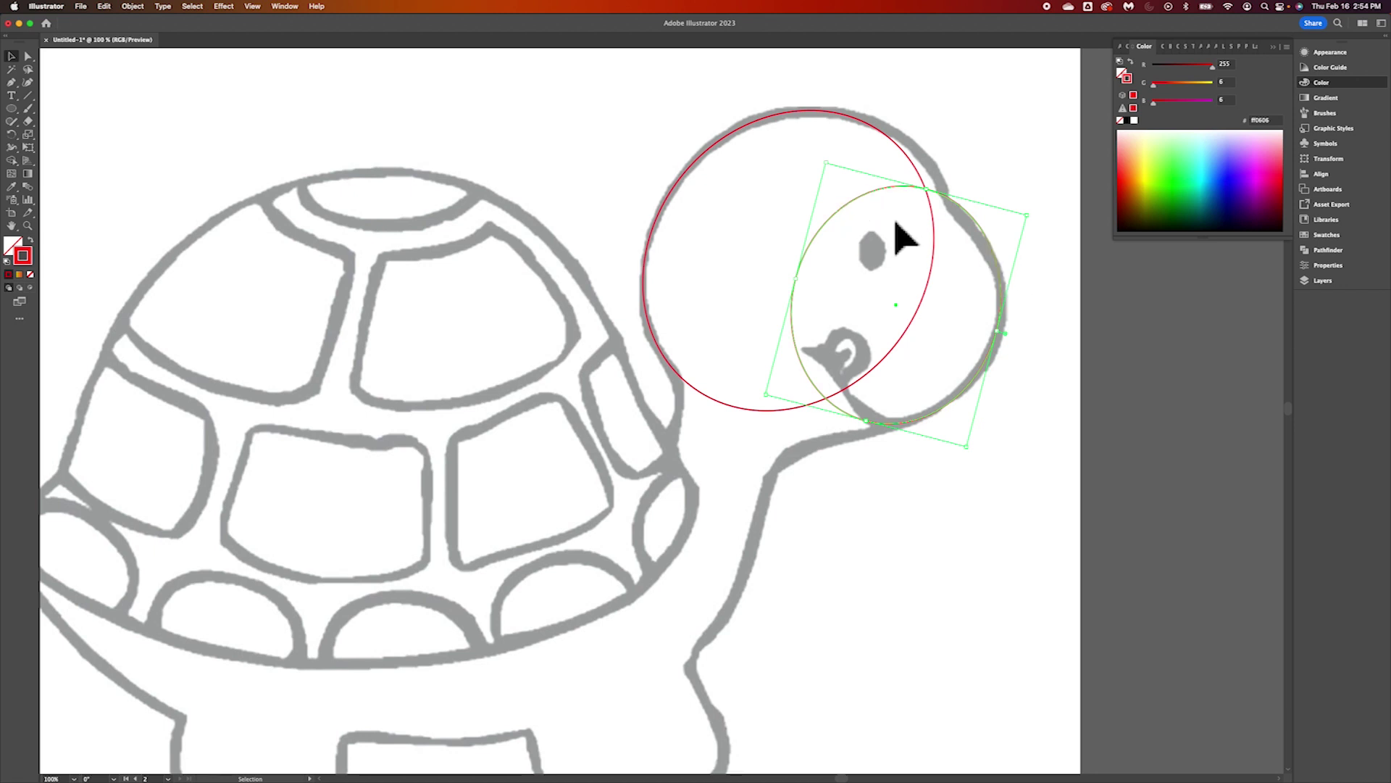
{"action": "left_click", "coordinate": [624, 105]}
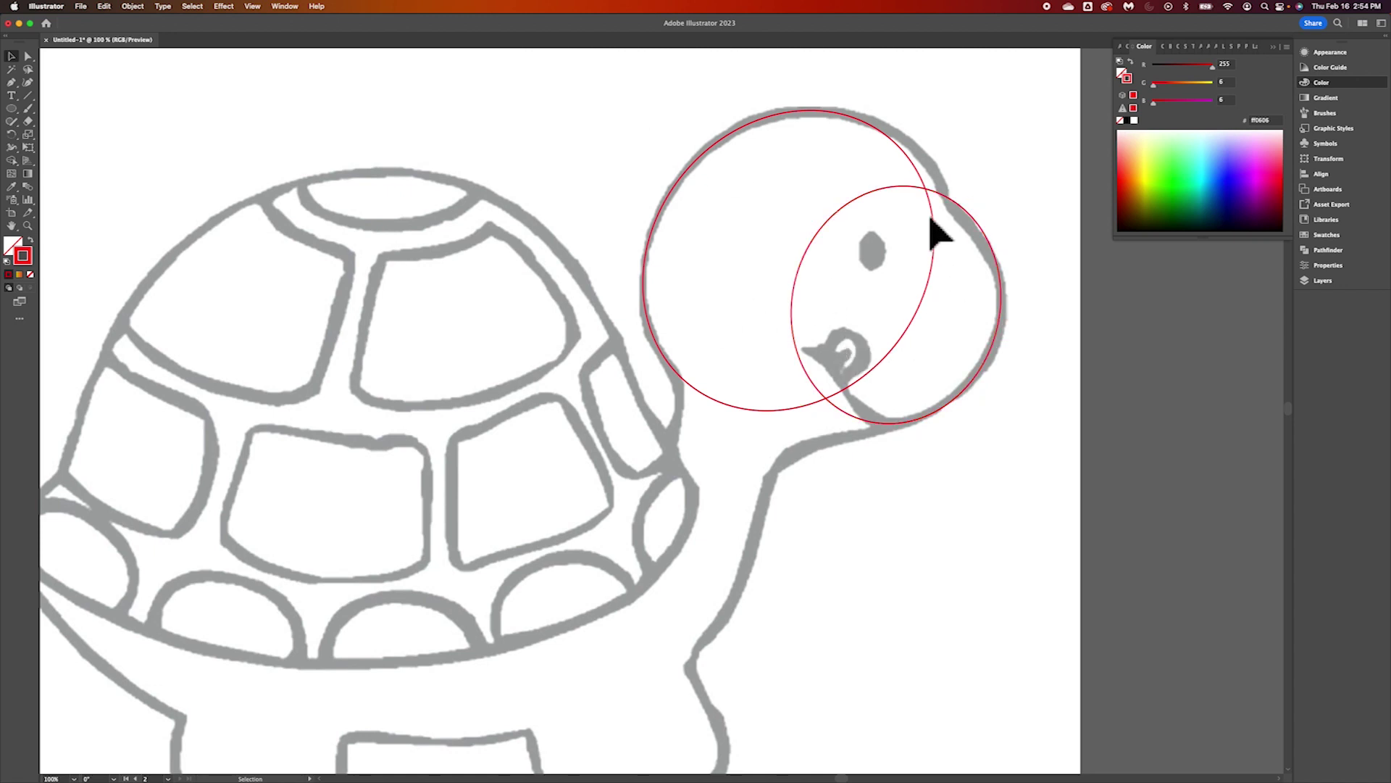
Draw a closed Pen shape bridging the two head ellipses, its curved edge following the sketched forehead down to the brow notch
{"action": "key", "text": "super+equal"}
{"action": "key", "text": "super+equal"}
{"action": "scroll", "coordinate": [902, 239], "scroll_direction": "up", "scroll_amount": 10}
{"action": "scroll", "coordinate": [903, 239], "scroll_direction": "right", "scroll_amount": 10}
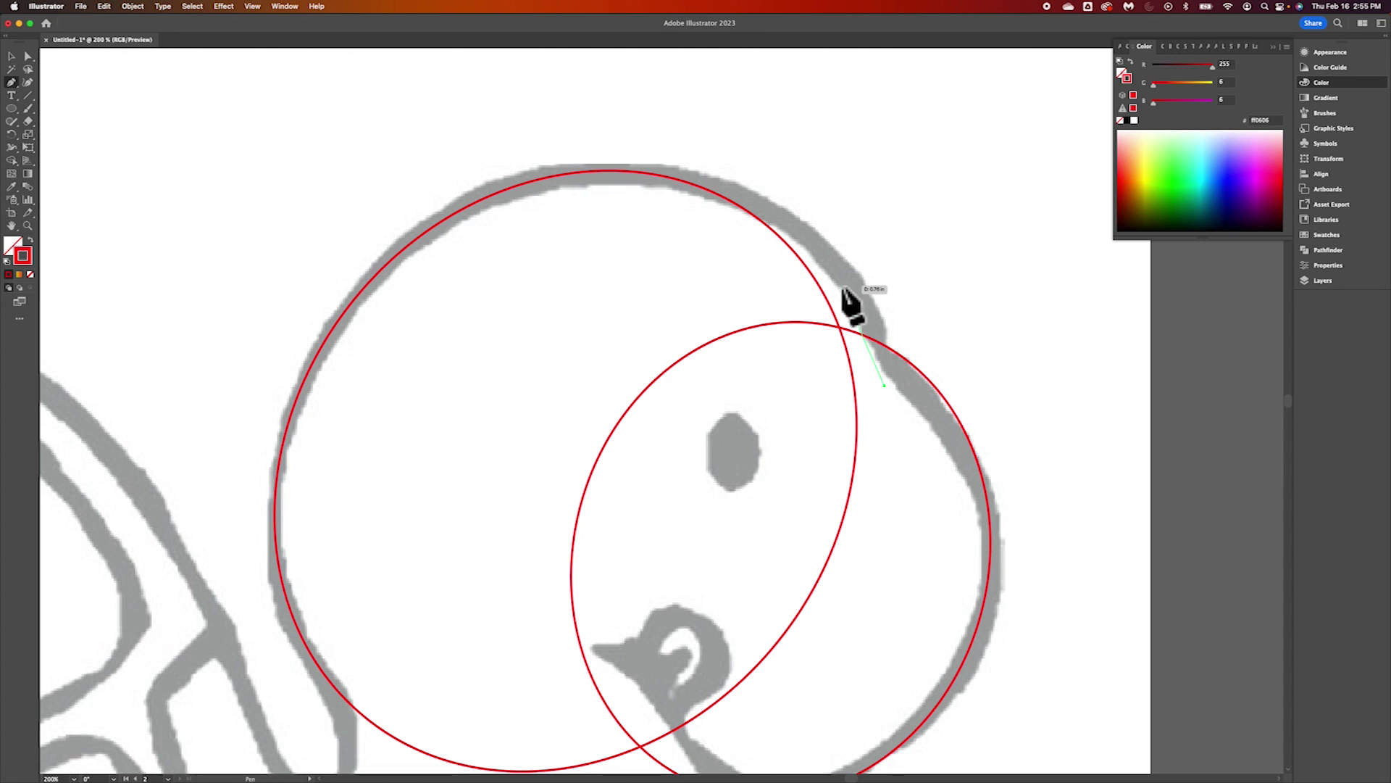
{"action": "mouse_move", "coordinate": [704, 195]}
{"action": "left_mouse_down"}
{"action": "mouse_move", "coordinate": [535, 187]}
{"action": "mouse_move", "coordinate": [555, 164]}
{"action": "mouse_move", "coordinate": [523, 150]}
{"action": "mouse_move", "coordinate": [532, 165]}
{"action": "left_mouse_up"}
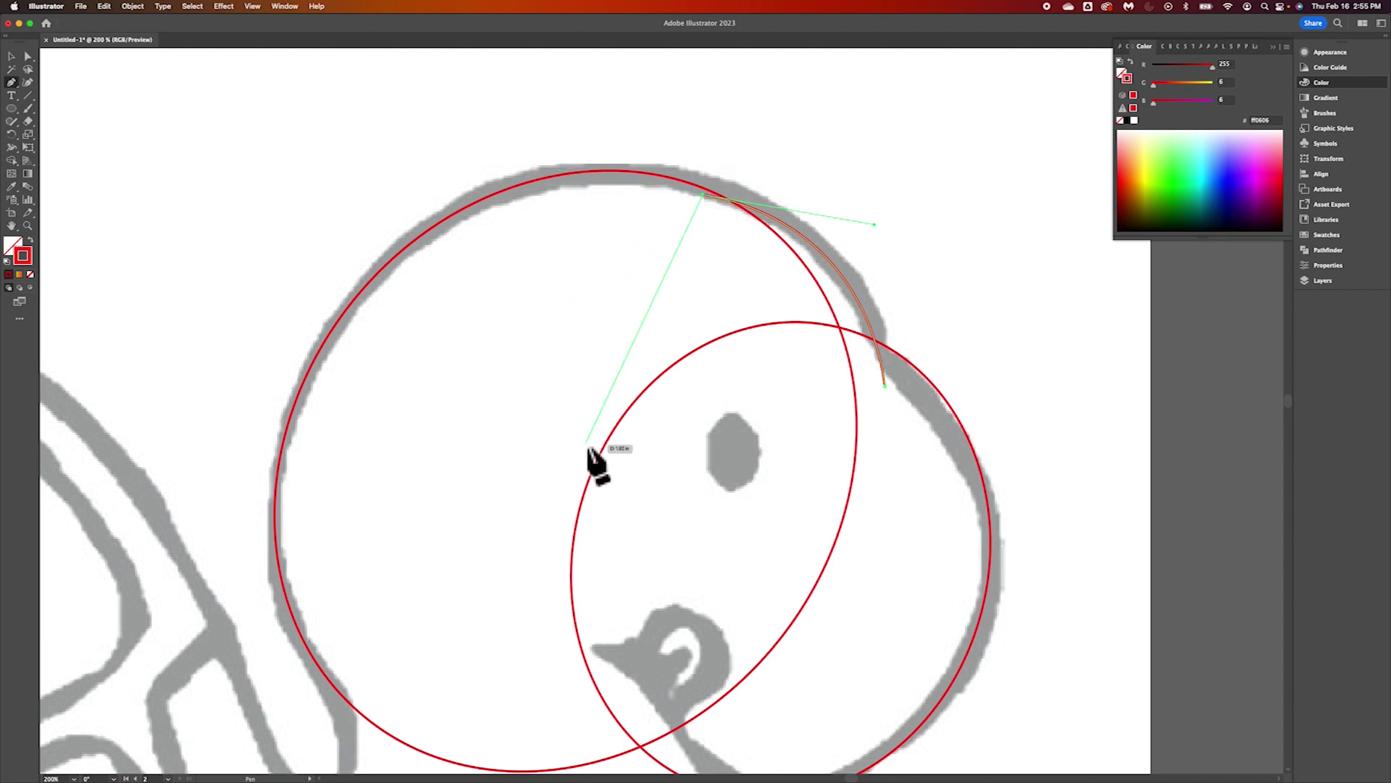
{"action": "left_click", "coordinate": [766, 429]}
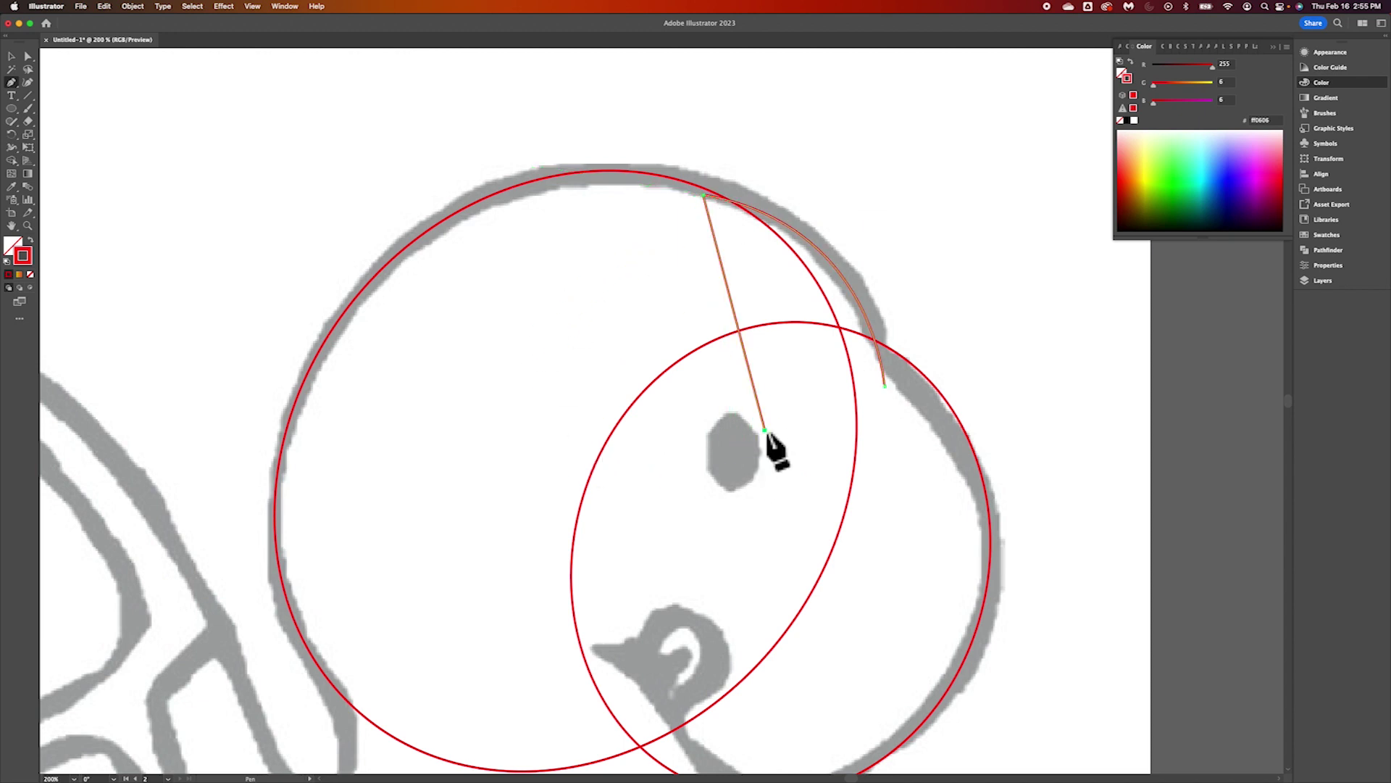
{"action": "left_click", "coordinate": [885, 385]}
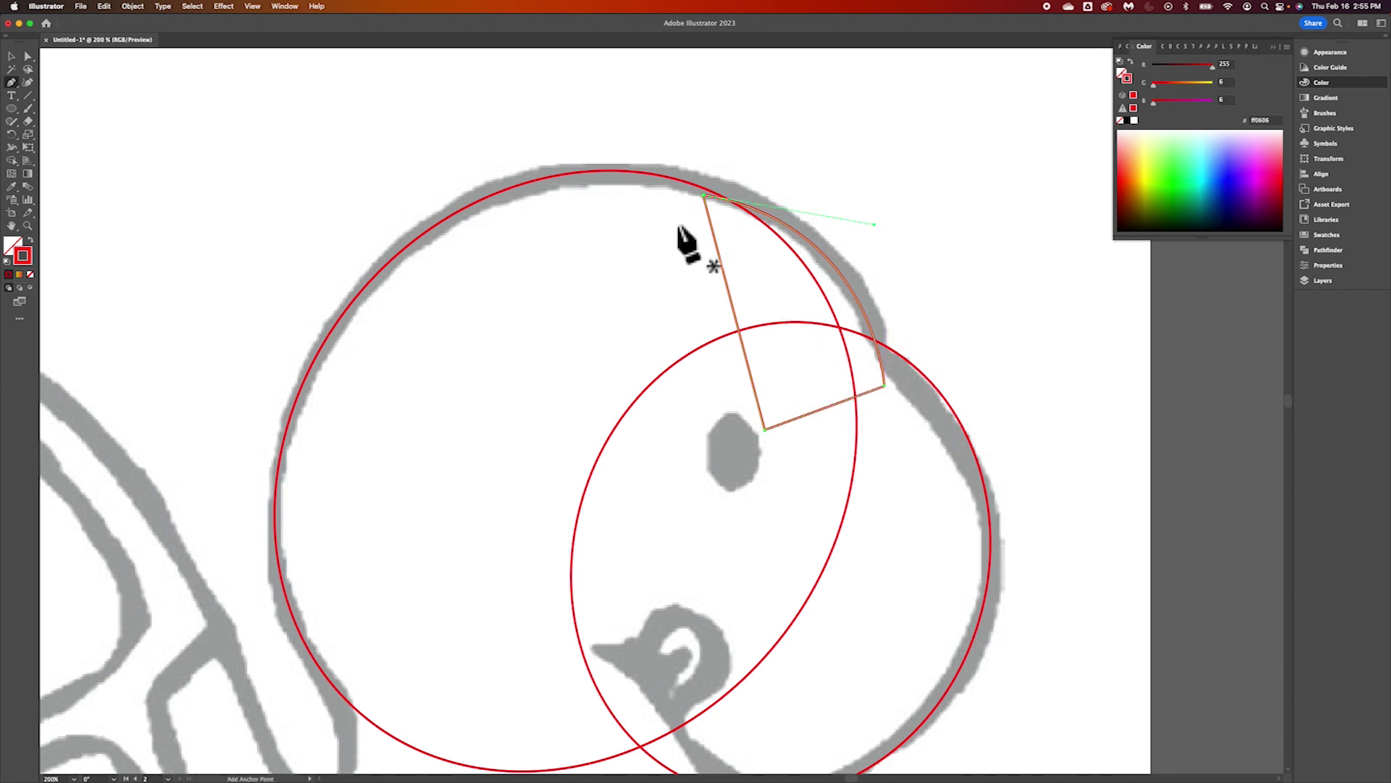
Select both head ellipses and the forehead shape and unite them into one outline with Pathfinder
{"action": "left_click", "coordinate": [12, 57]}
{"action": "left_click", "coordinate": [496, 123]}
{"action": "left_click_drag", "start_coordinate": [519, 169], "coordinate": [893, 554]}
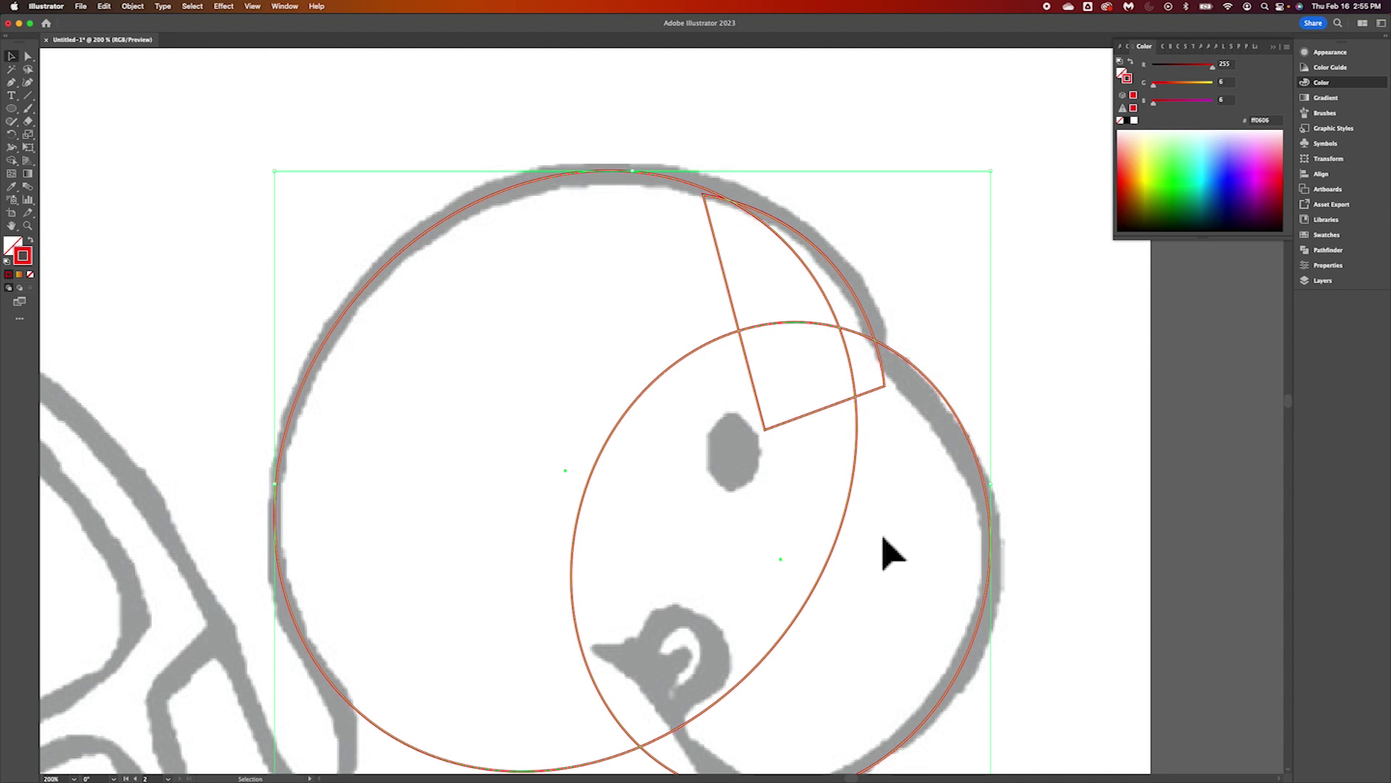
{"action": "left_click", "coordinate": [1043, 382]}
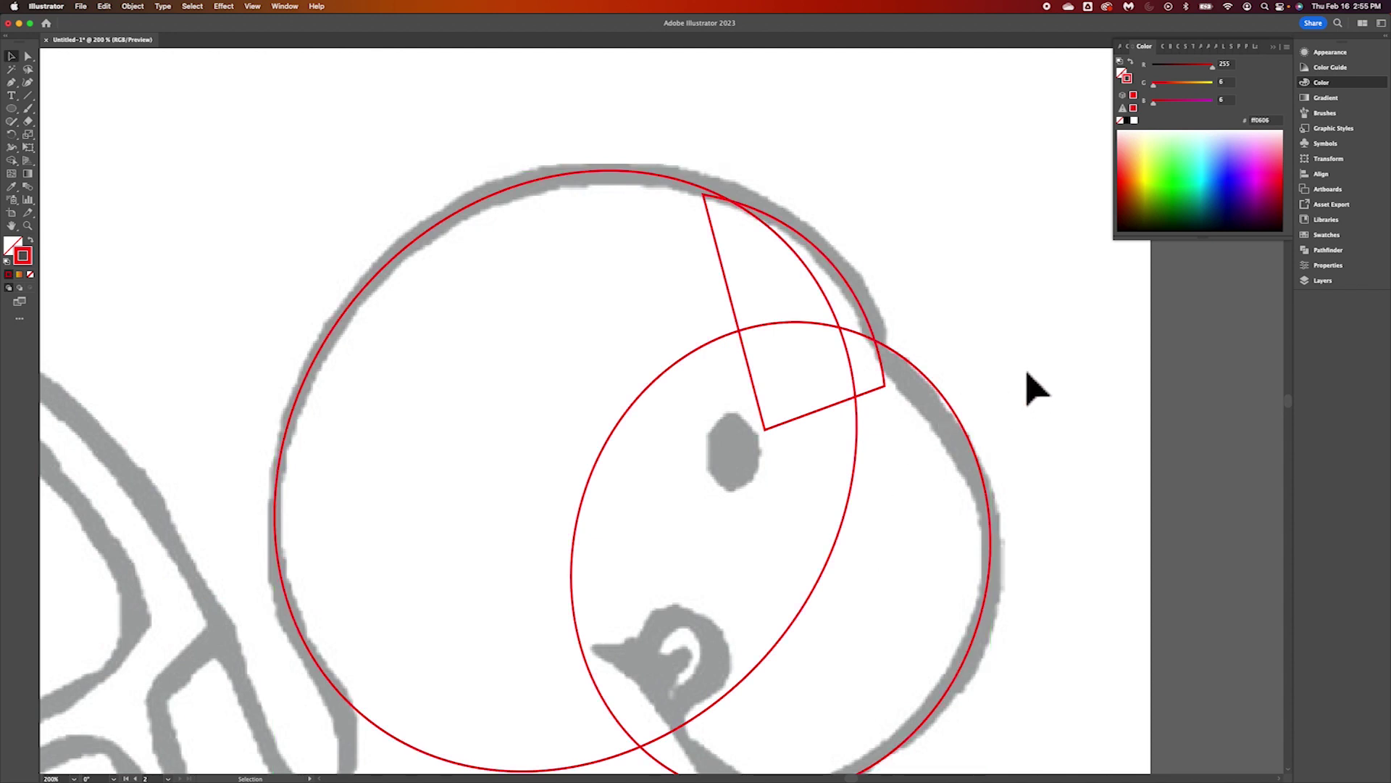
{"action": "left_click", "coordinate": [1333, 248]}
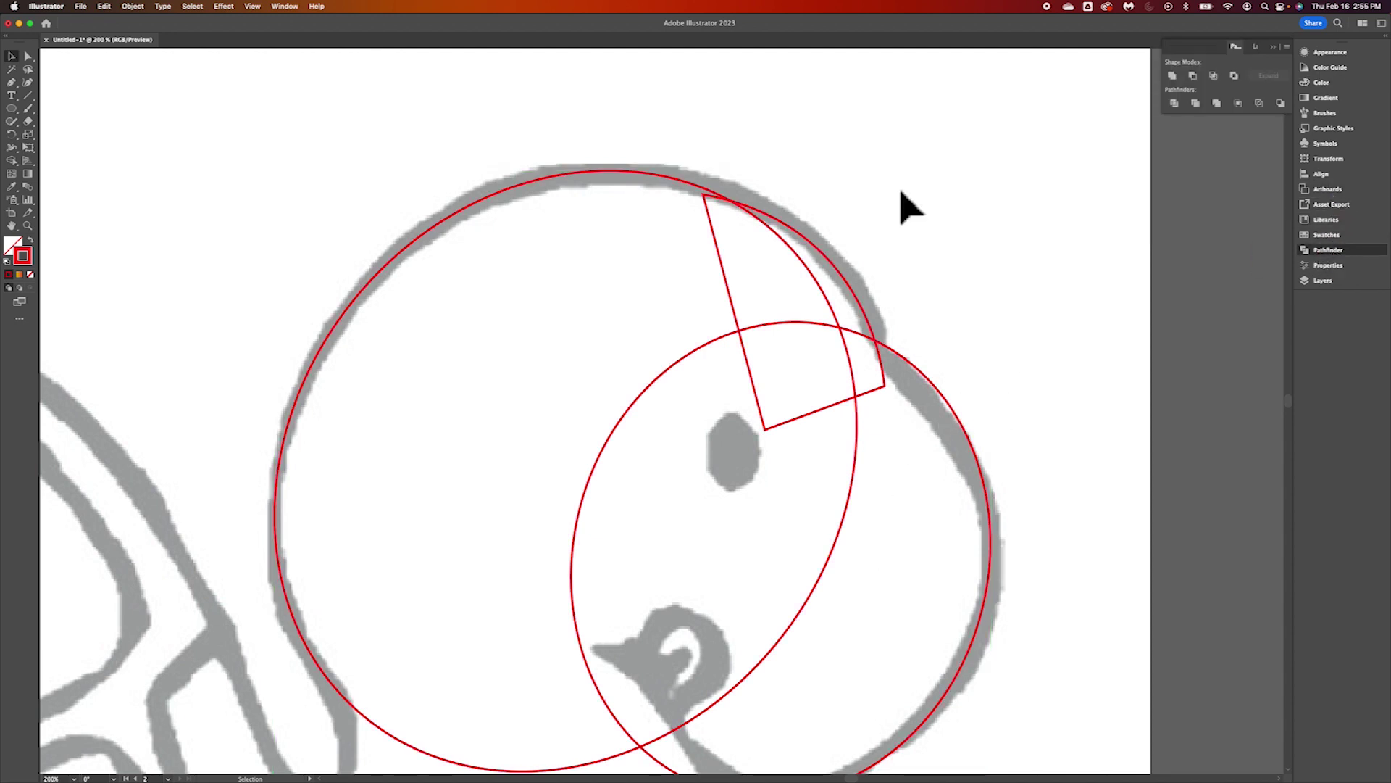
{"action": "key", "text": "super+a"}
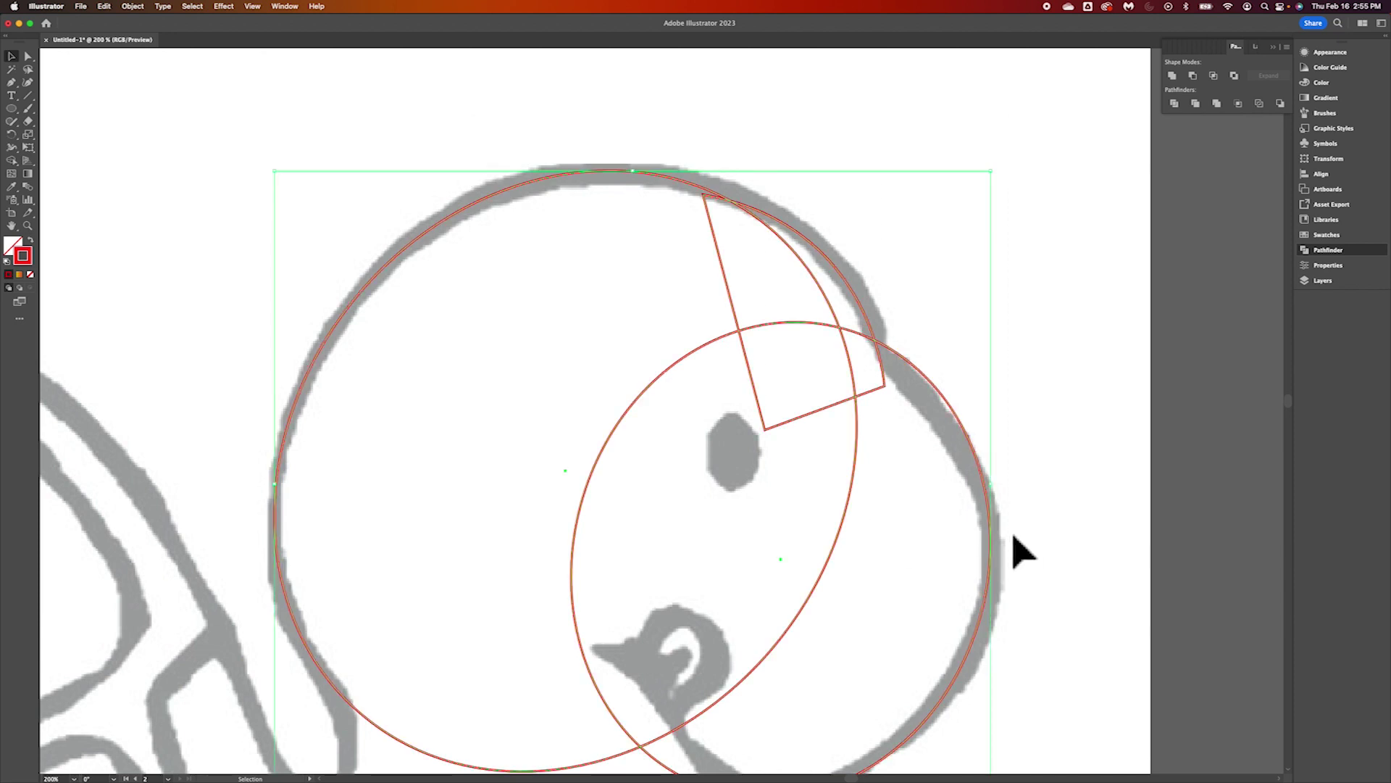
{"action": "left_click", "coordinate": [1174, 78]}
{"action": "scroll", "coordinate": [659, 428], "scroll_direction": "down", "scroll_amount": 3}
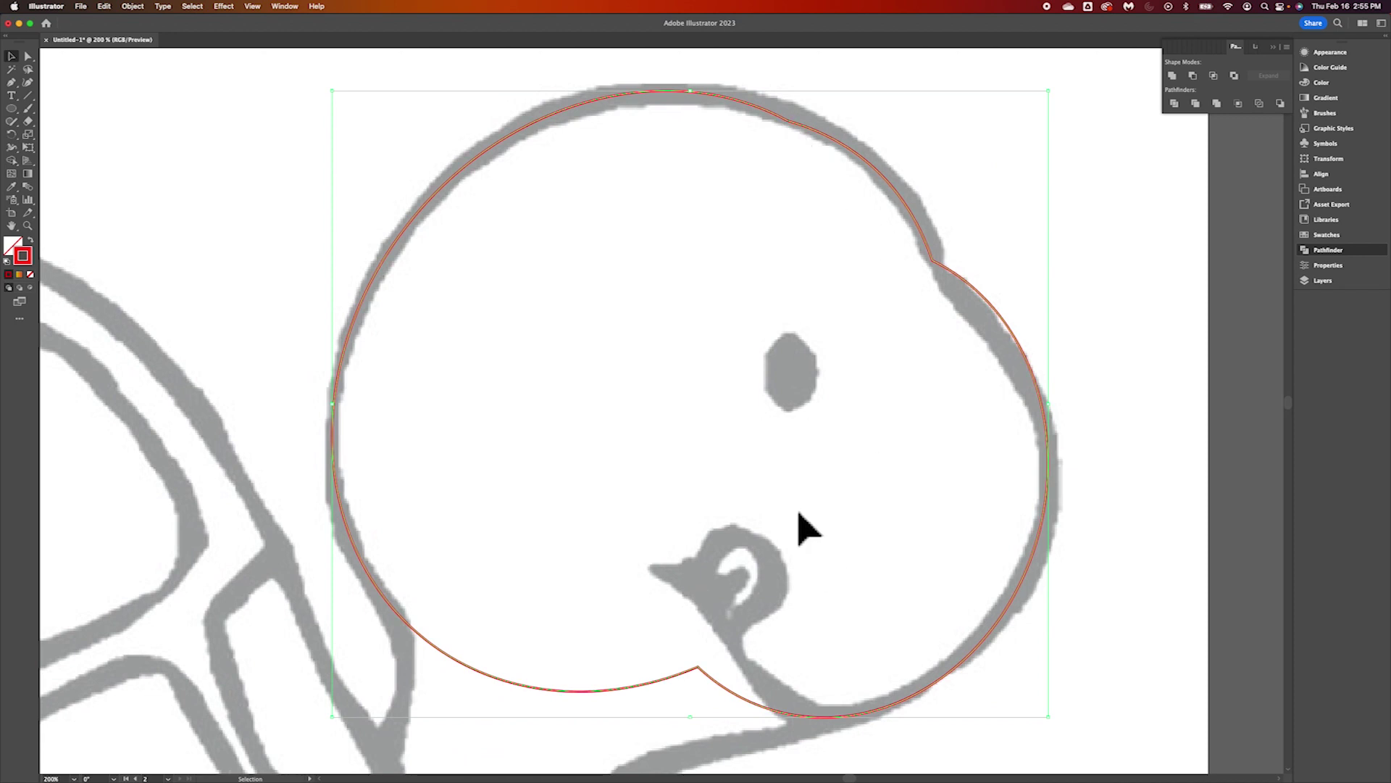
Choose the Pen tool and examine how the united head outline fits the sketch around the muzzle, chin and neck
{"action": "key", "text": "super+minus"}
{"action": "key", "text": "super+minus"}
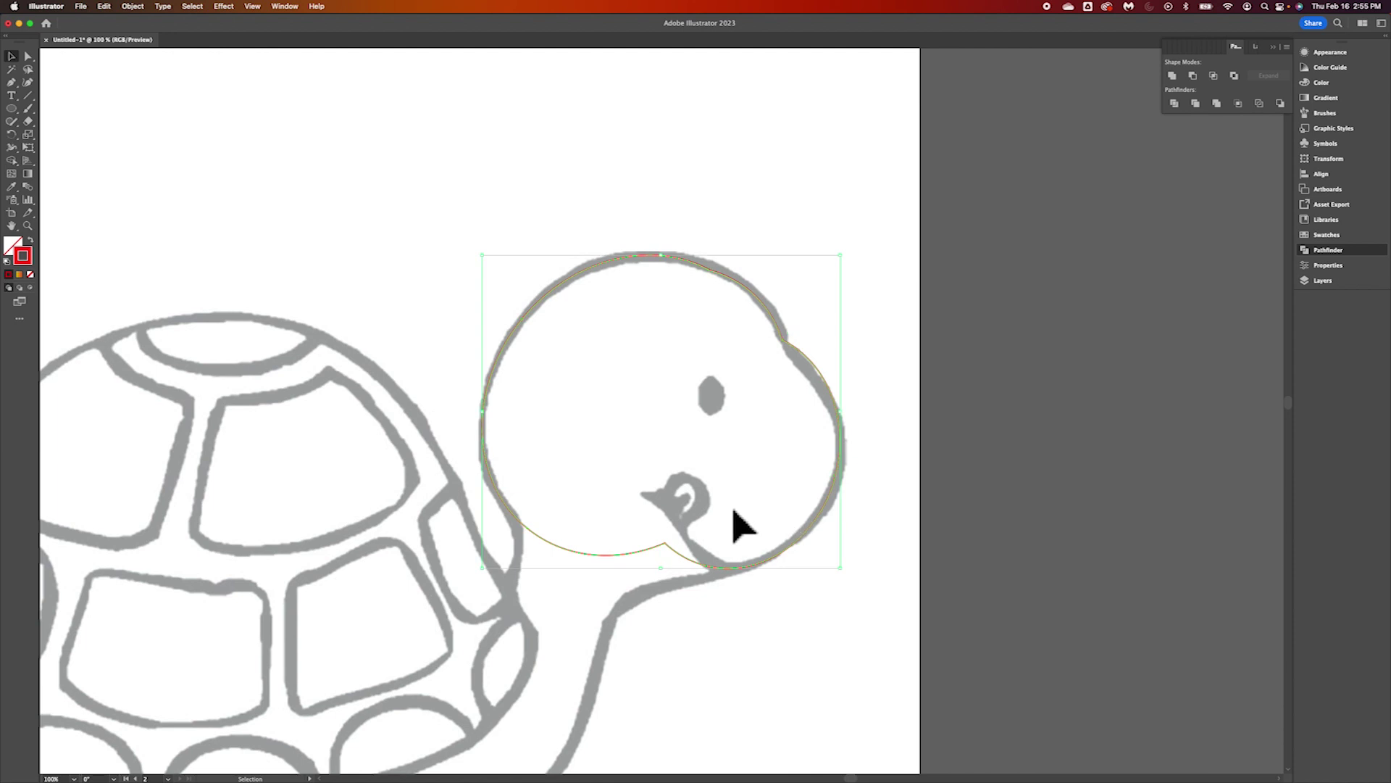
{"action": "scroll", "coordinate": [688, 529], "scroll_direction": "down", "scroll_amount": 5}
{"action": "scroll", "coordinate": [688, 529], "scroll_direction": "left", "scroll_amount": 5}
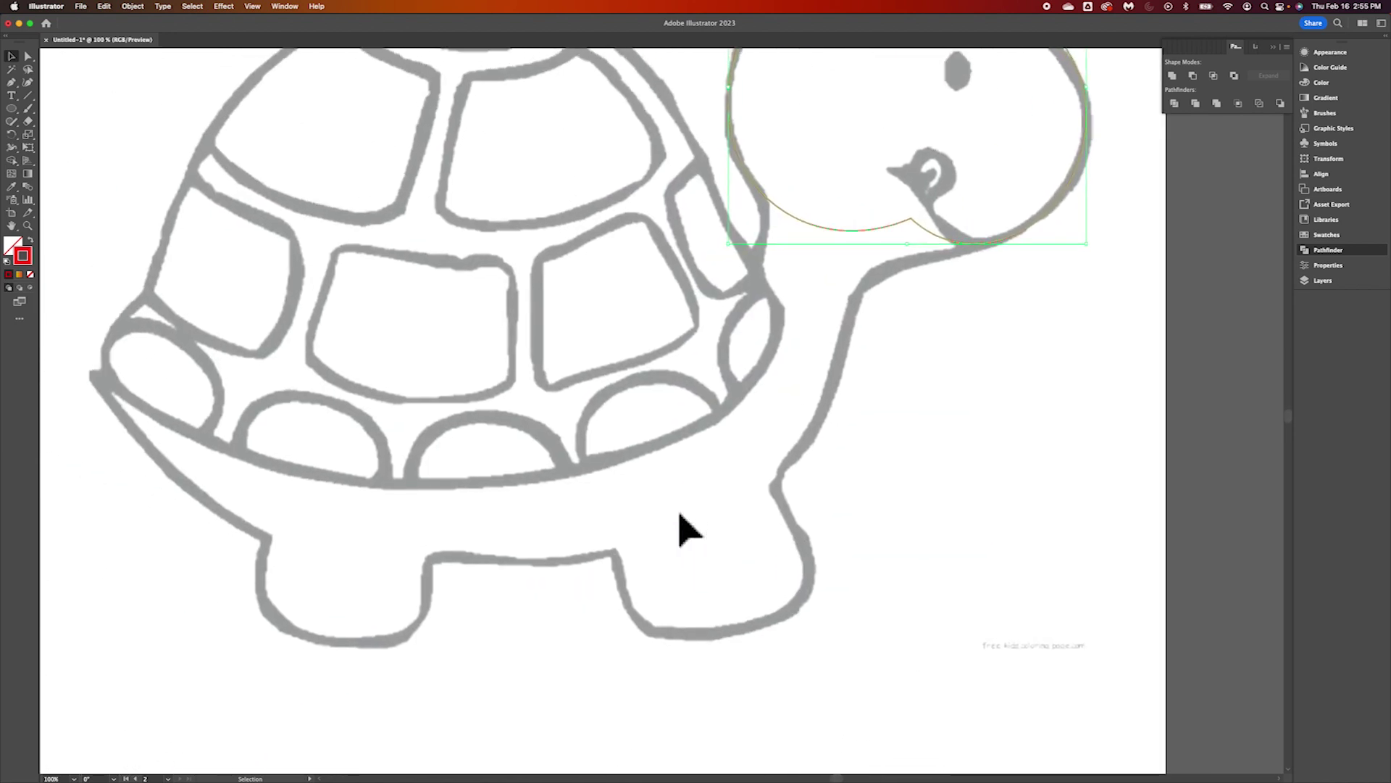
{"action": "scroll", "coordinate": [688, 529], "scroll_direction": "up", "scroll_amount": 1}
{"action": "scroll", "coordinate": [688, 529], "scroll_direction": "left", "scroll_amount": 1}
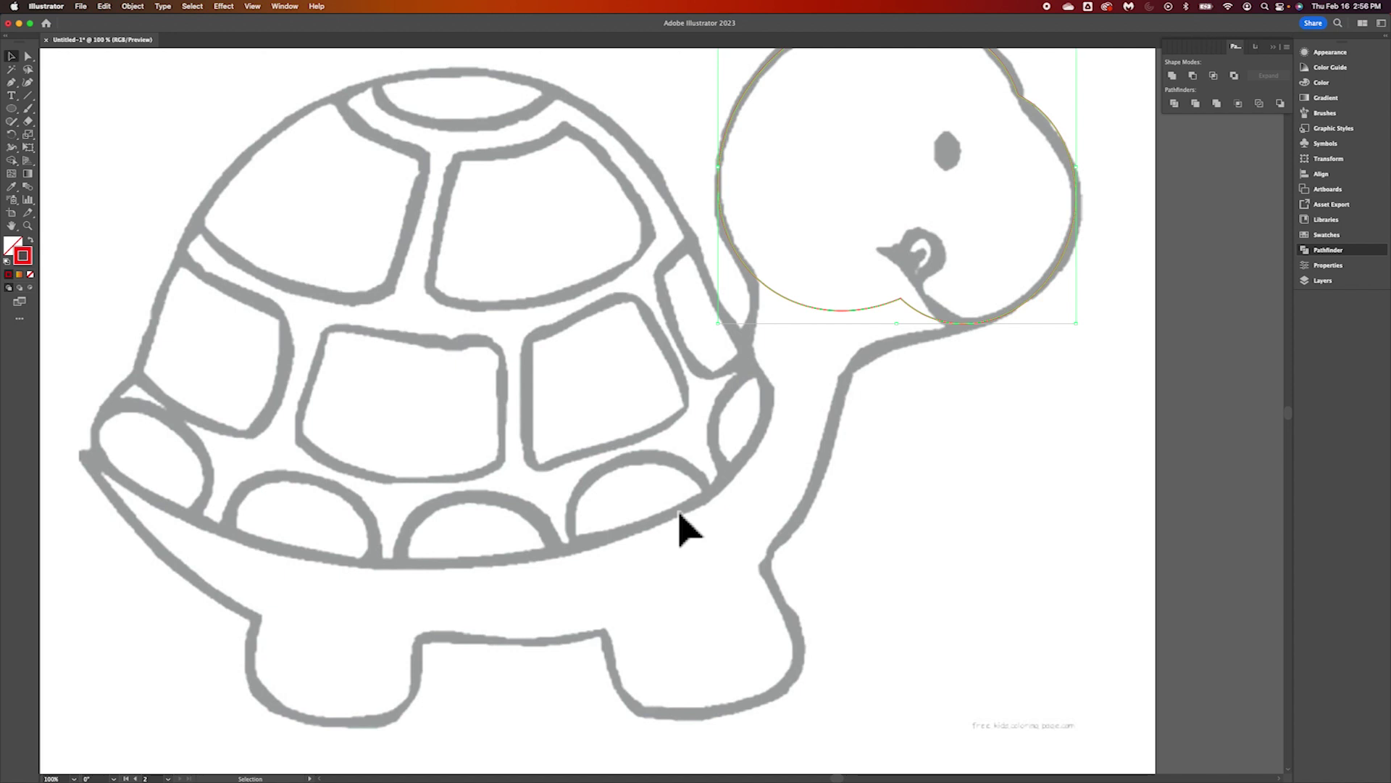
{"action": "left_click", "coordinate": [16, 83]}
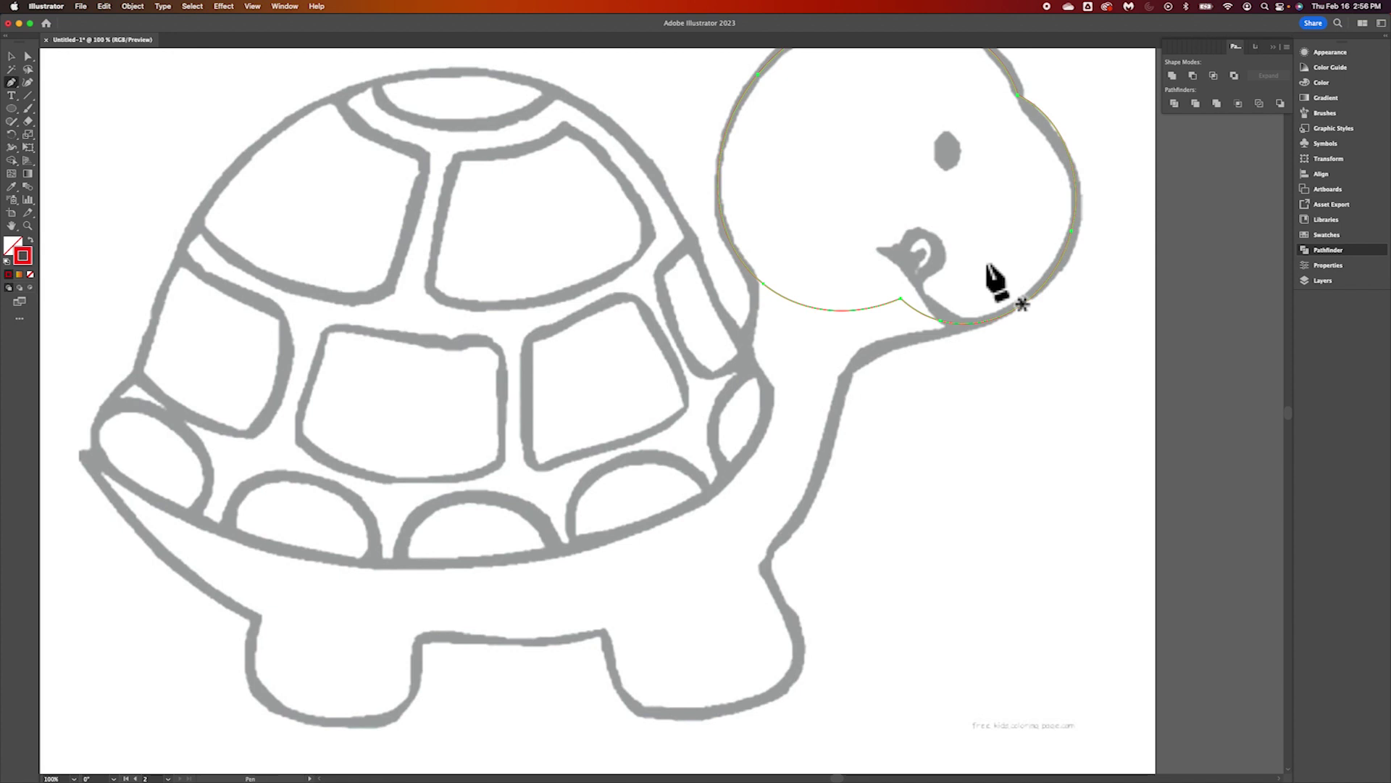
{"action": "scroll", "coordinate": [1014, 272], "scroll_direction": "right", "scroll_amount": 2}
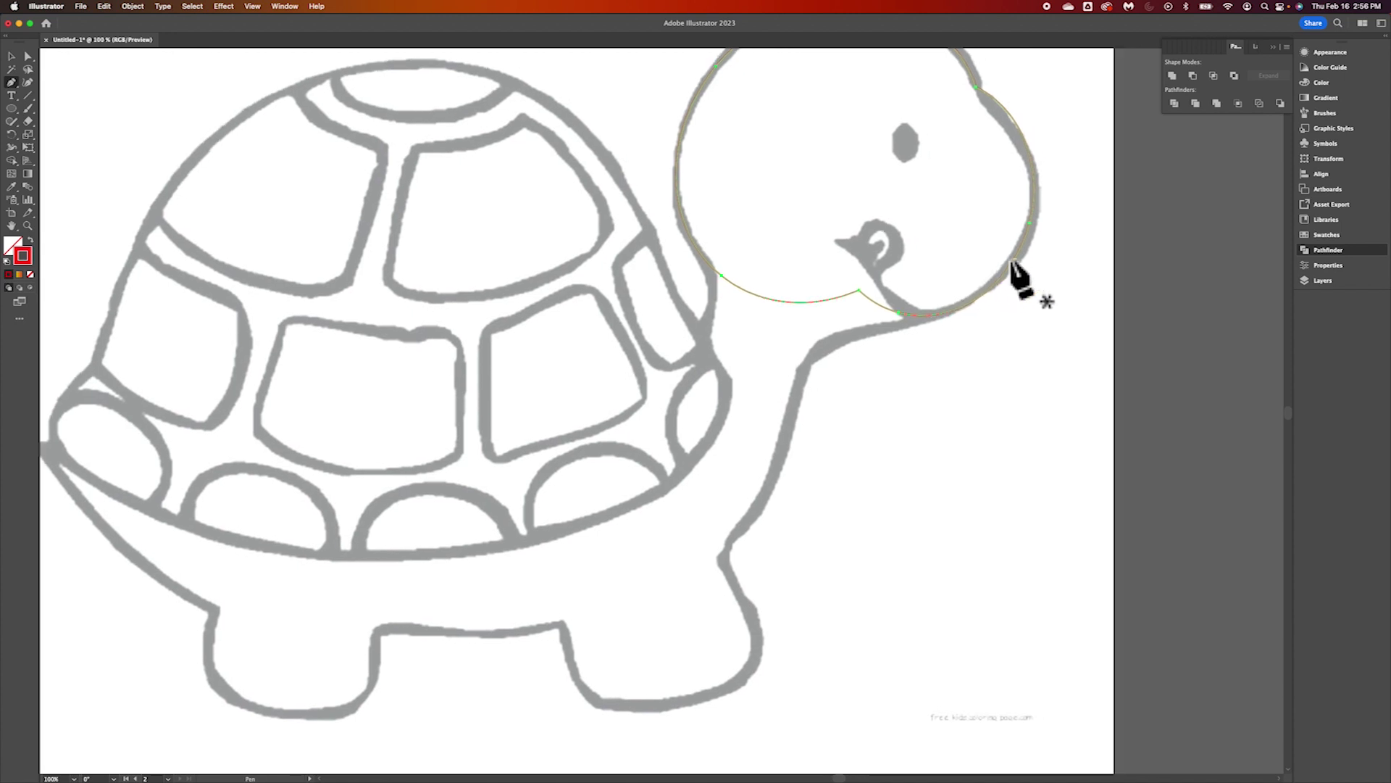
{"action": "key", "text": "super+equal"}
{"action": "key", "text": "super+equal"}
{"action": "key", "text": "super+equal"}
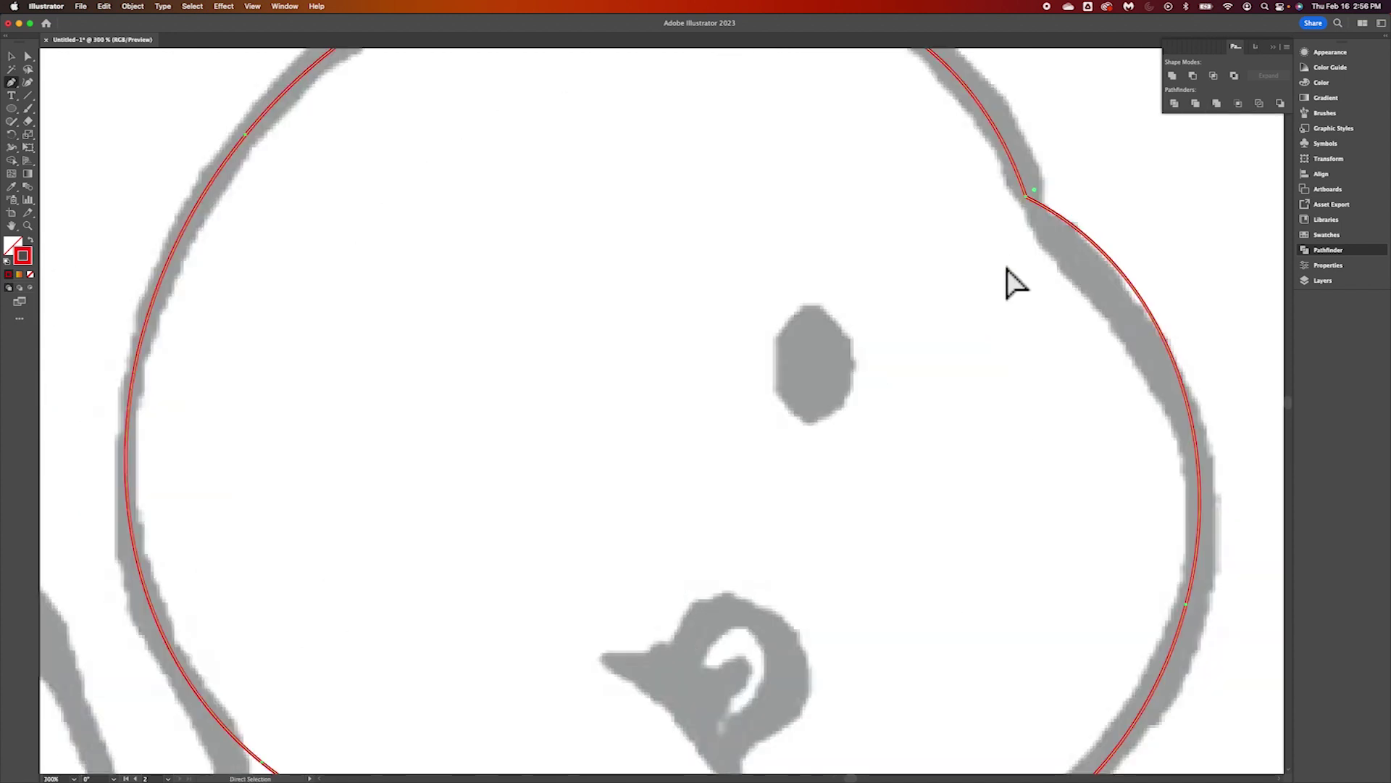
{"action": "scroll", "coordinate": [925, 413], "scroll_direction": "down", "scroll_amount": 5}
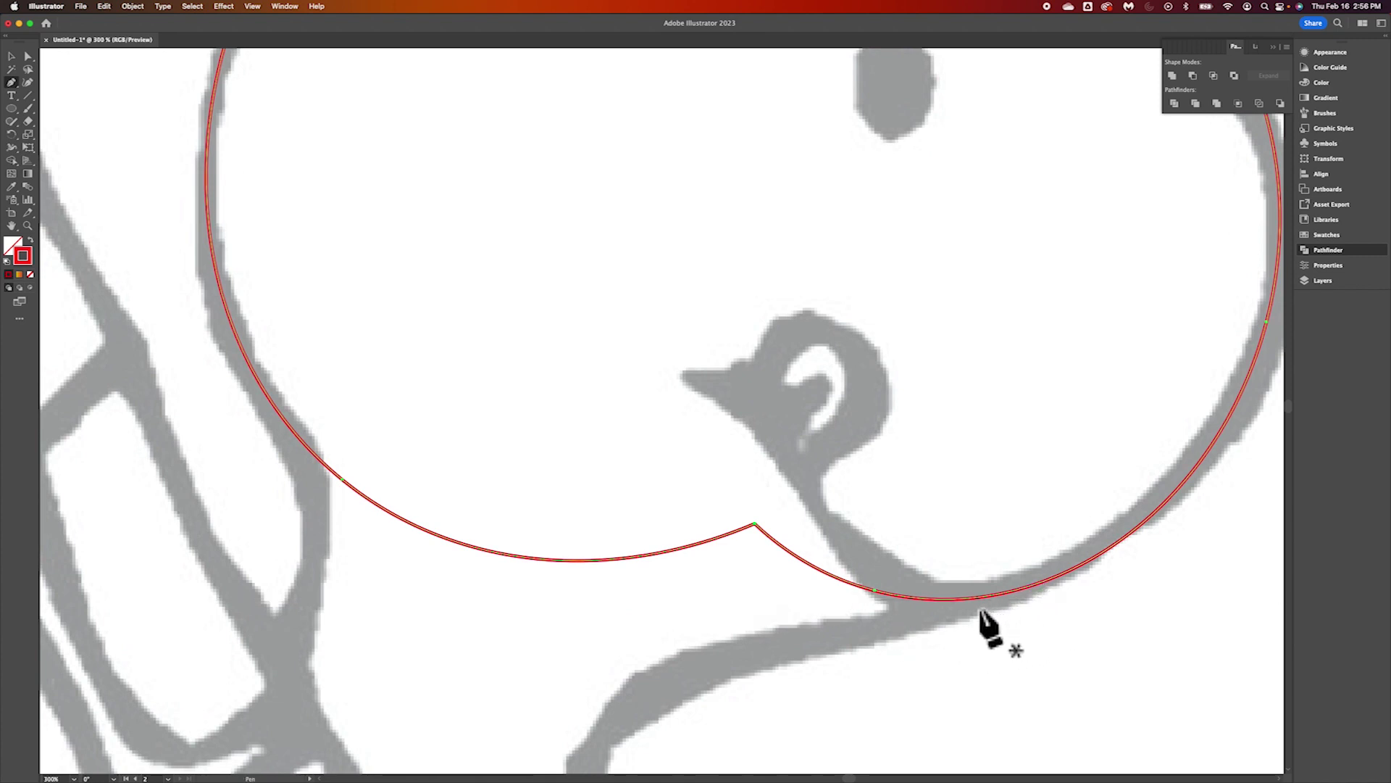
{"action": "key", "text": "super"}
{"action": "key", "text": "super+minus"}
{"action": "key", "text": "super+minus"}
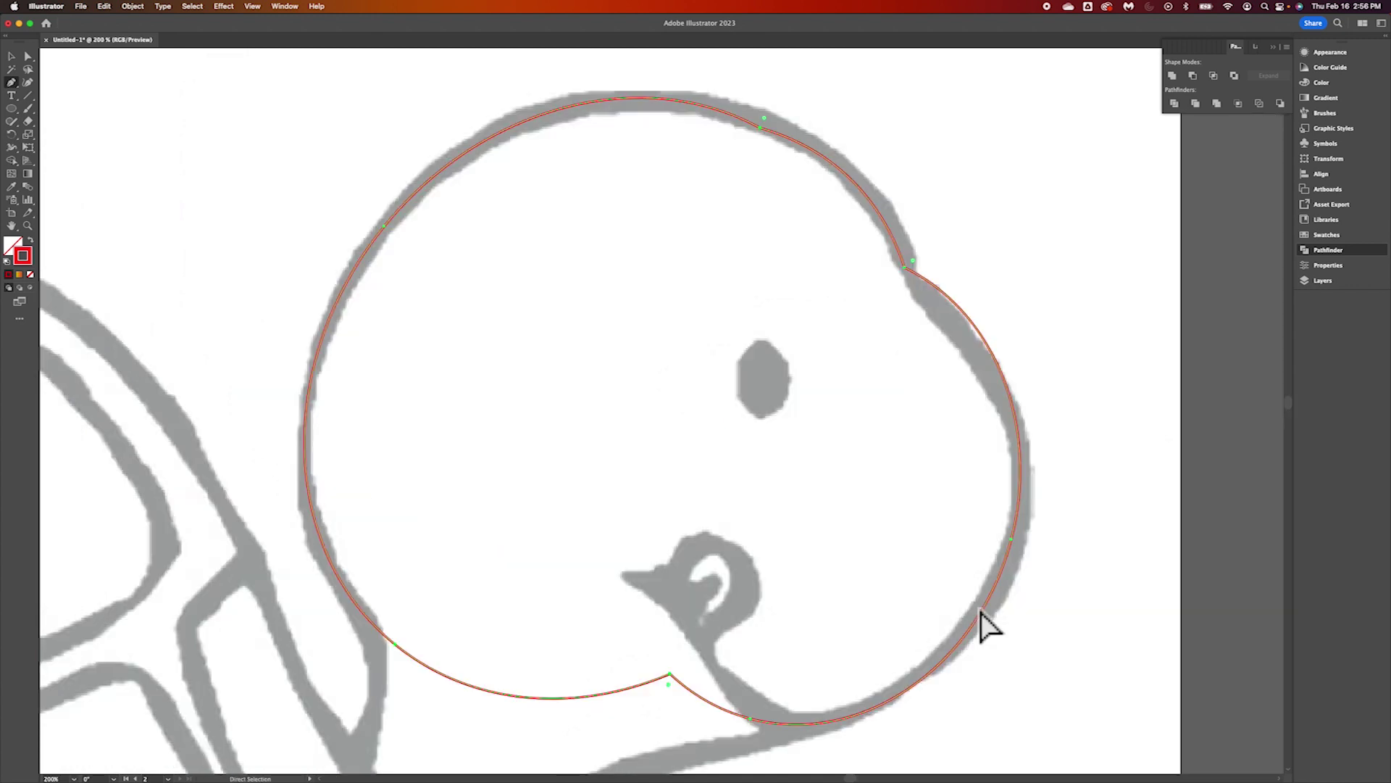
{"action": "scroll", "coordinate": [628, 654], "scroll_direction": "down", "scroll_amount": 5}
{"action": "scroll", "coordinate": [627, 654], "scroll_direction": "left", "scroll_amount": 4}
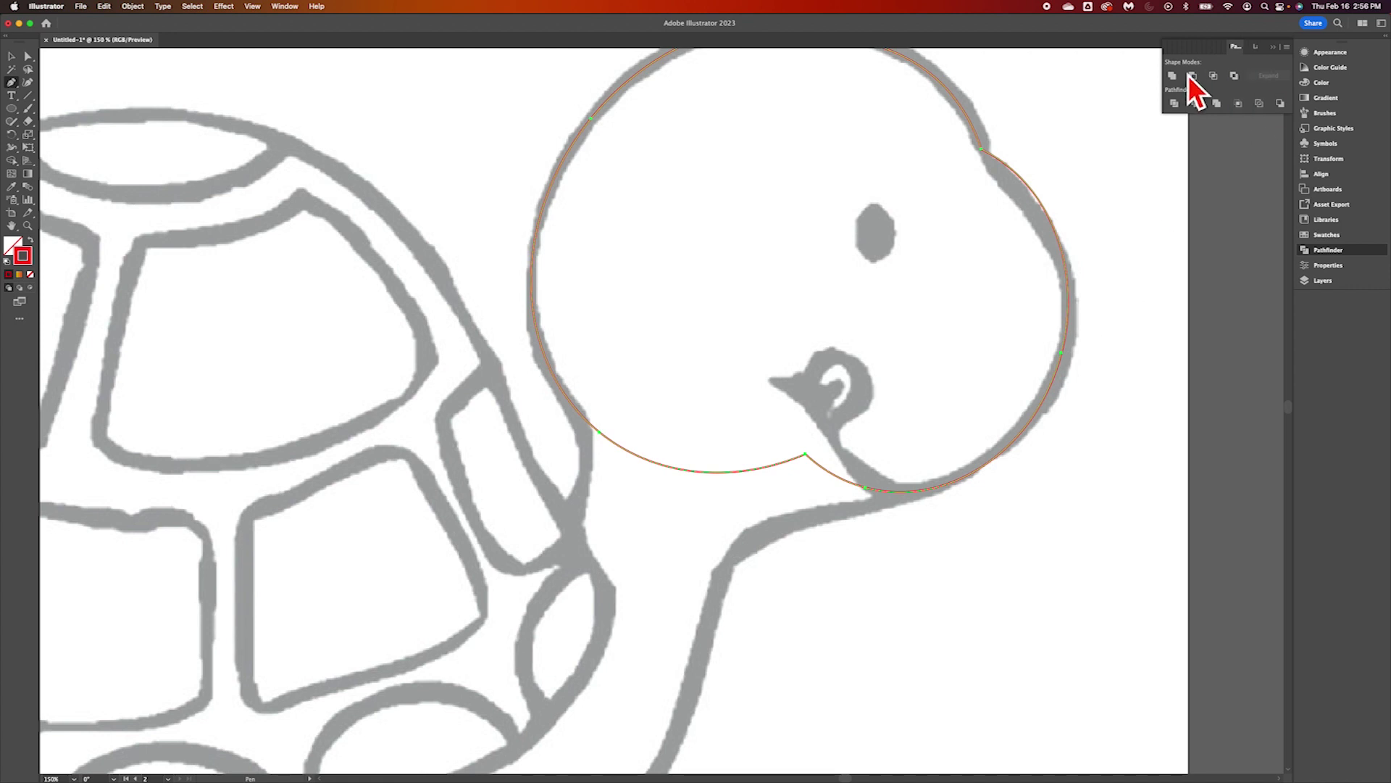
Deselect the head and trace a new Pen path from inside the cheek, under the chin and down the neck's front to the front leg
{"action": "left_click", "coordinate": [1007, 419], "text": "super"}
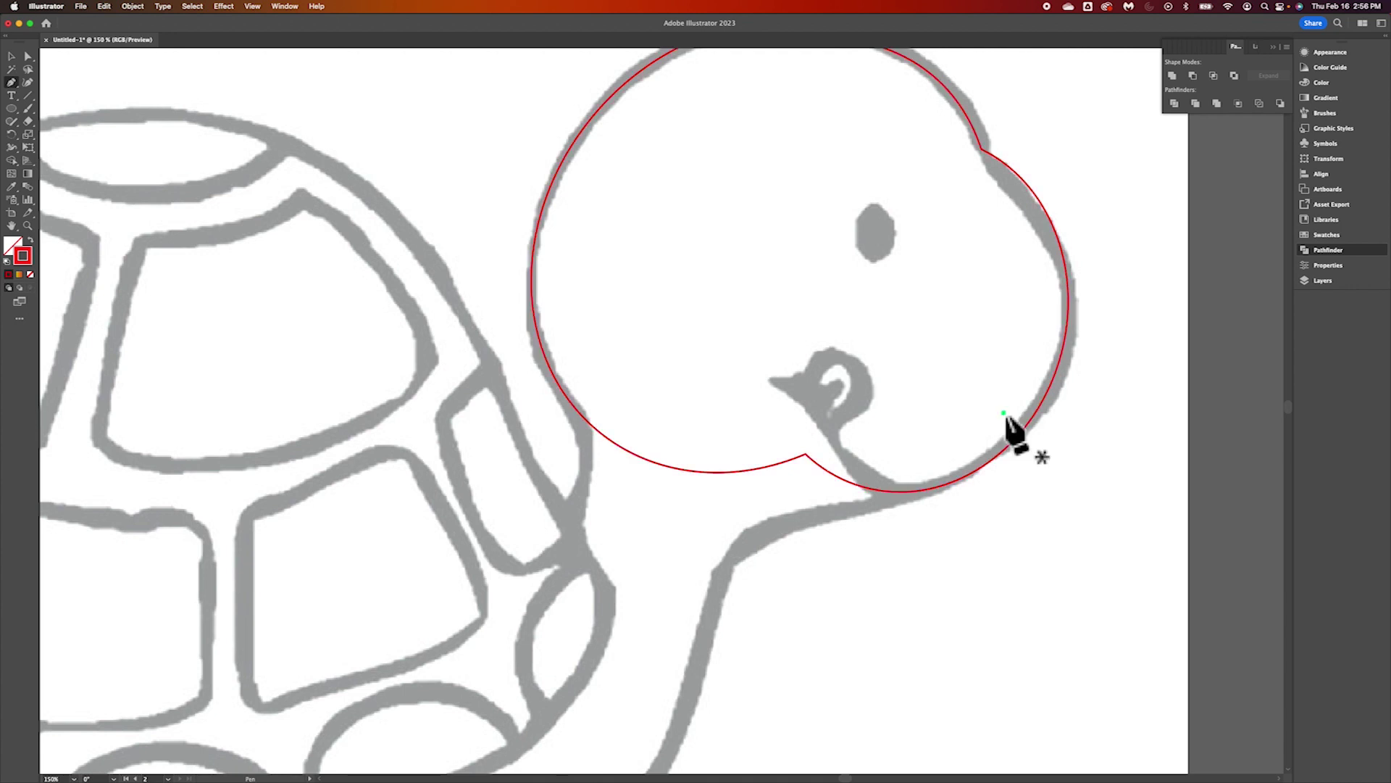
{"action": "left_click", "coordinate": [1004, 414]}
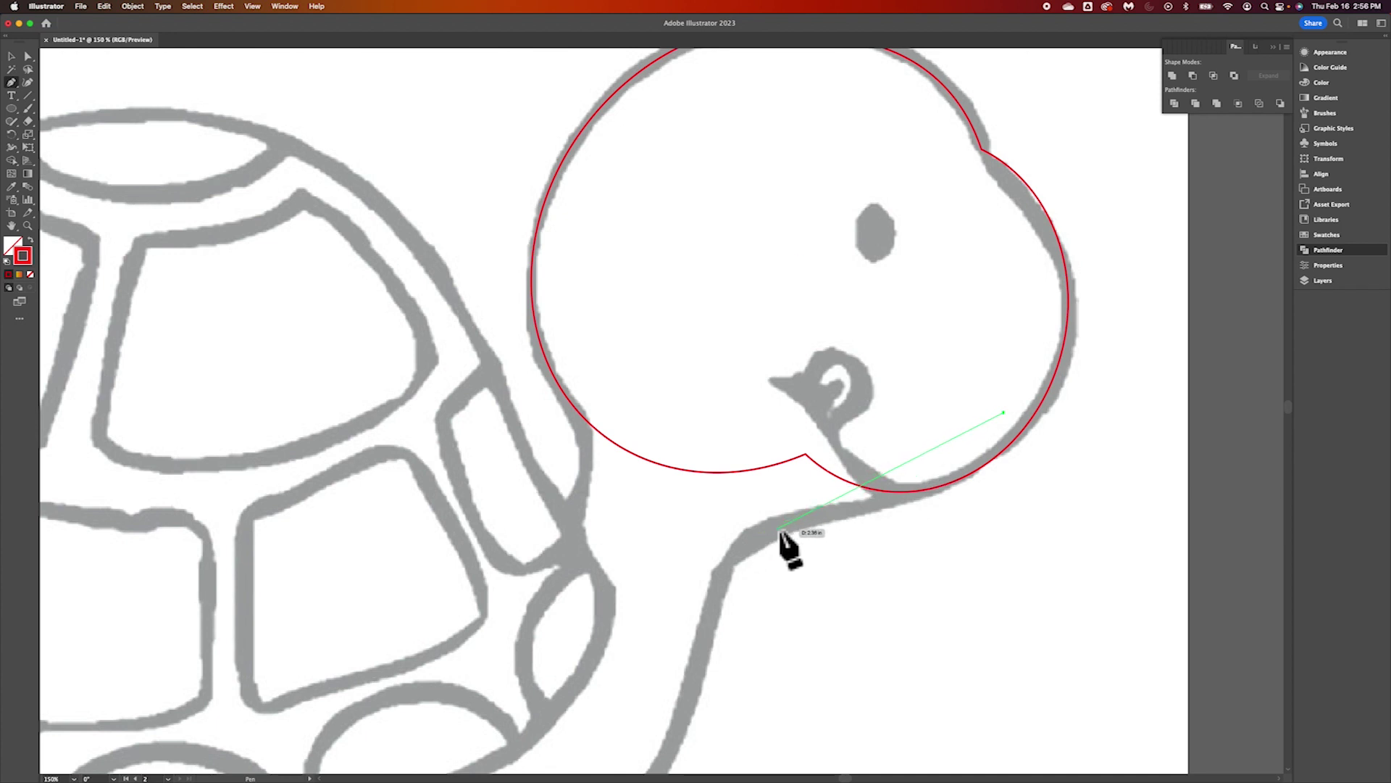
{"action": "left_click_drag", "start_coordinate": [779, 531], "coordinate": [540, 567]}
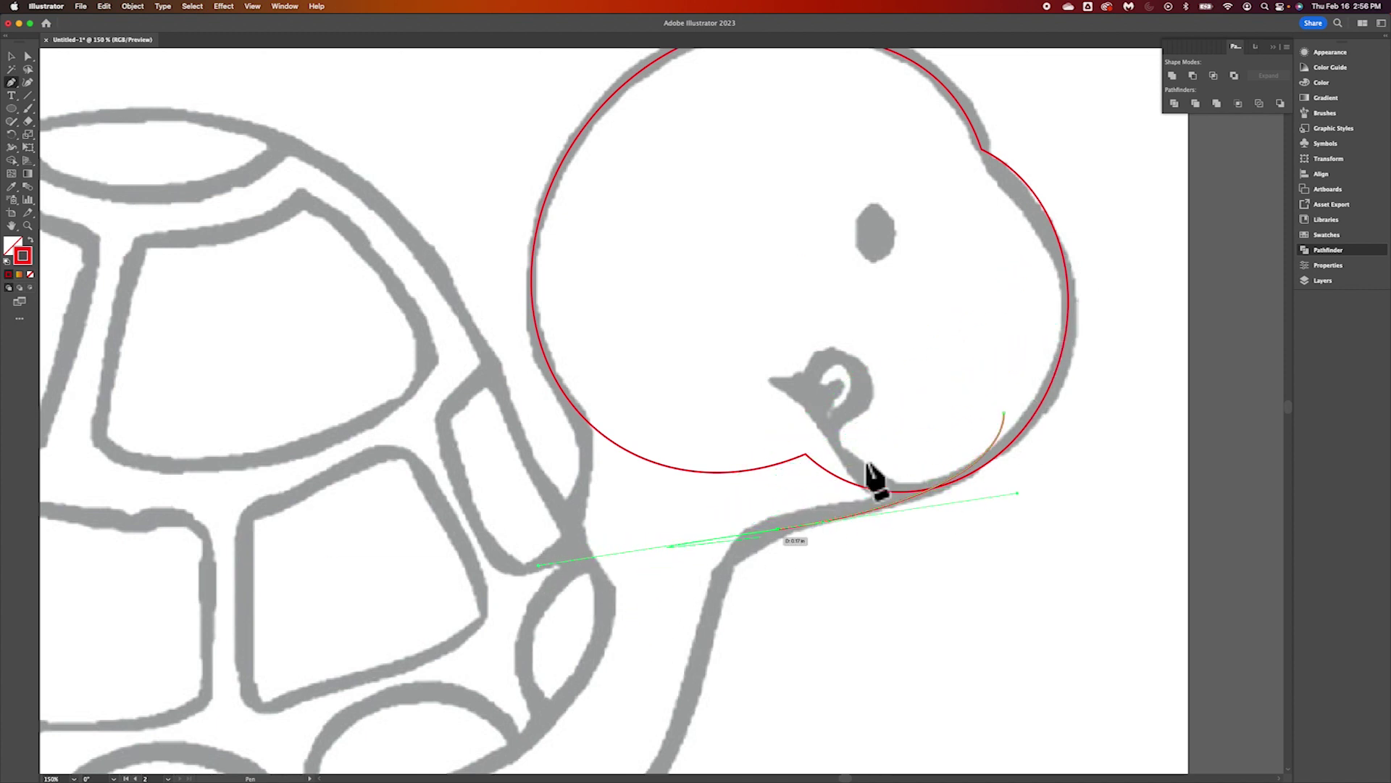
{"action": "scroll", "coordinate": [886, 474], "scroll_direction": "down", "scroll_amount": 2}
{"action": "scroll", "coordinate": [886, 475], "scroll_direction": "down", "scroll_amount": 5}
{"action": "scroll", "coordinate": [885, 475], "scroll_direction": "left", "scroll_amount": 2}
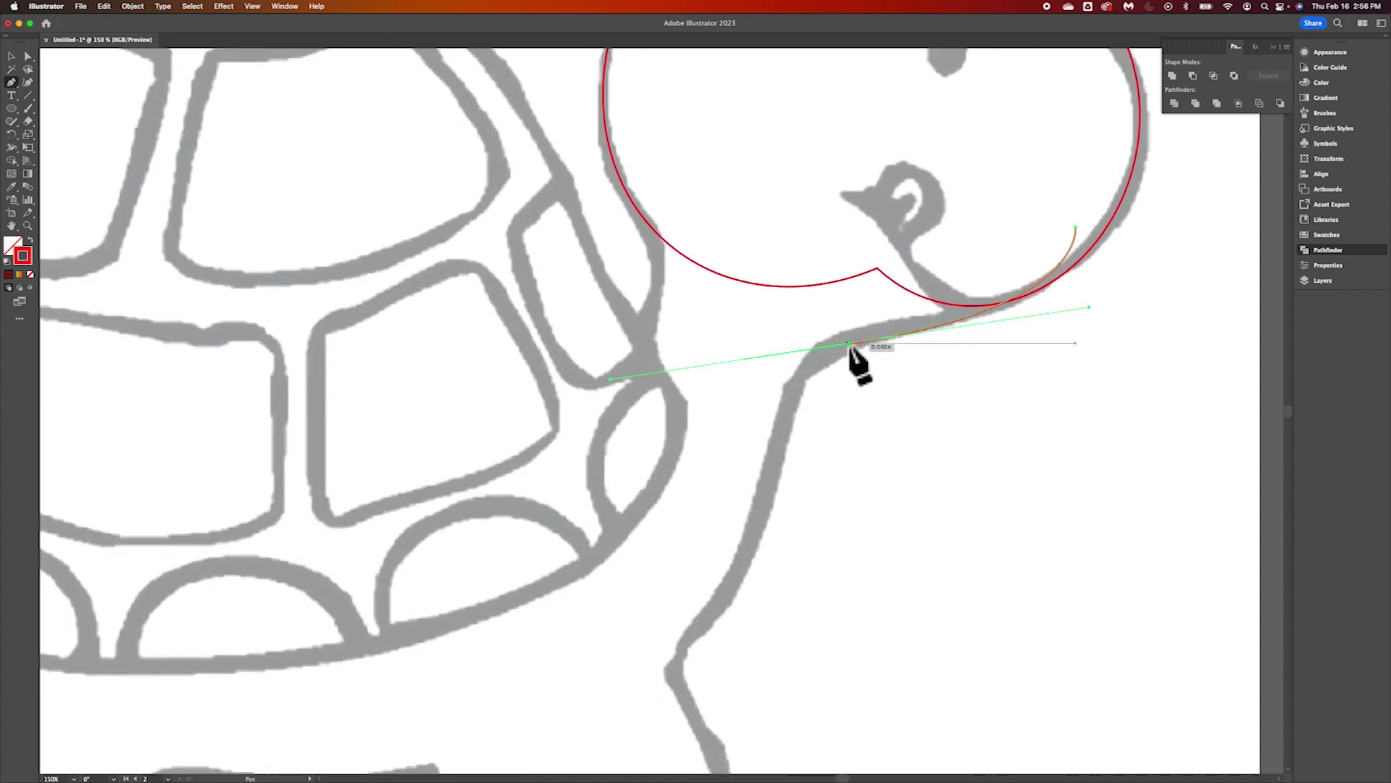
{"action": "left_click_drag", "start_coordinate": [851, 344], "coordinate": [773, 535]}
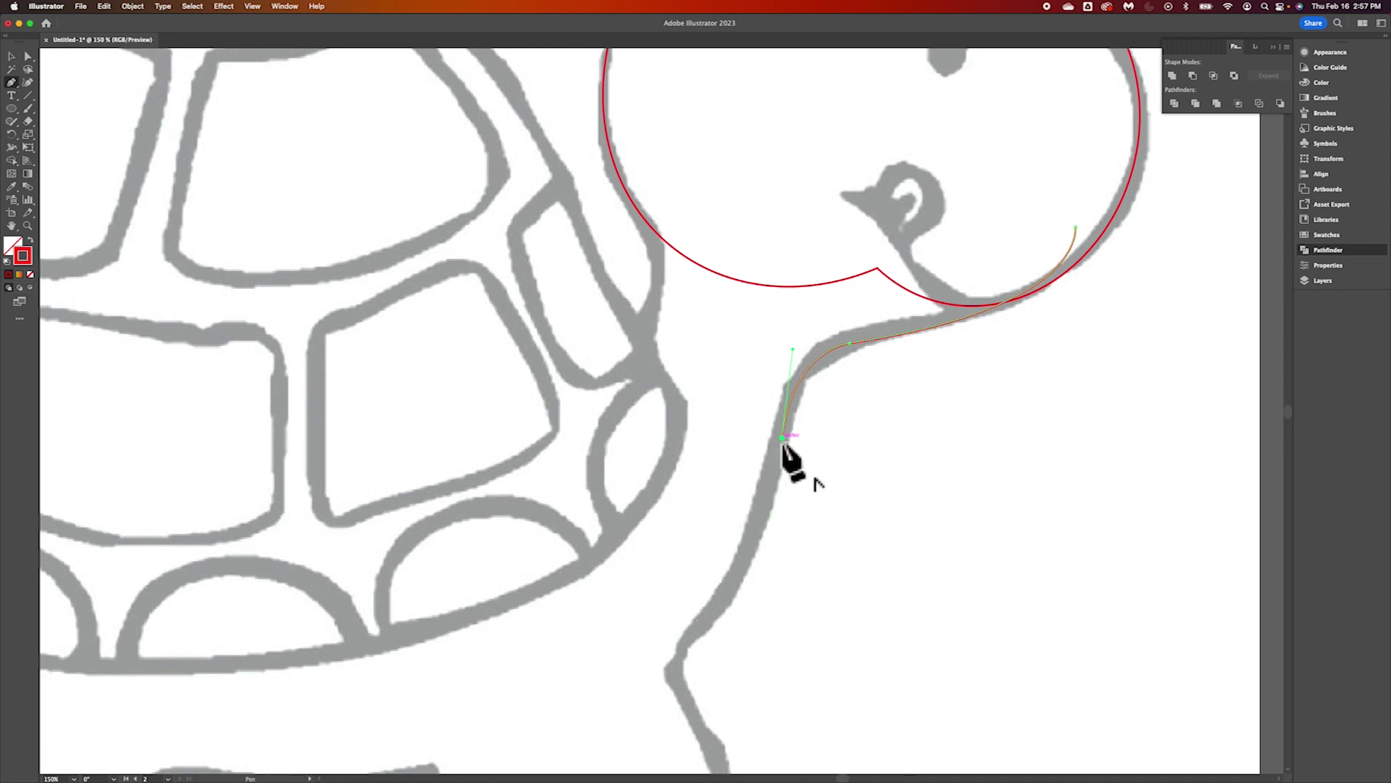
{"action": "left_click_drag", "start_coordinate": [679, 658], "coordinate": [585, 738]}
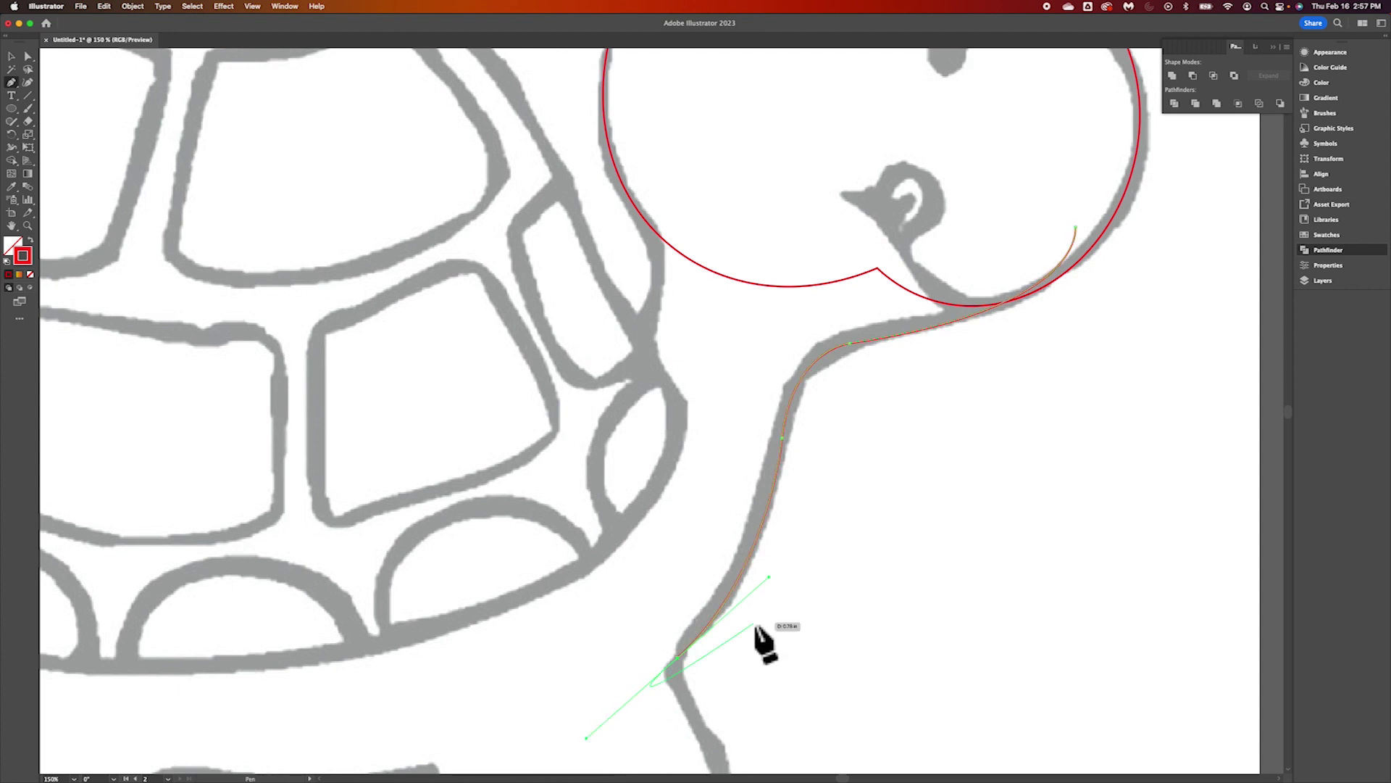
Continue the path from a corner point at the neck's base around the front leg's outer edge and along its sole
{"action": "scroll", "coordinate": [765, 641], "scroll_direction": "down", "scroll_amount": 5}
{"action": "scroll", "coordinate": [764, 642], "scroll_direction": "left", "scroll_amount": 2}
{"action": "left_click", "coordinate": [759, 420]}
{"action": "left_click_drag", "start_coordinate": [780, 613], "coordinate": [730, 642]}
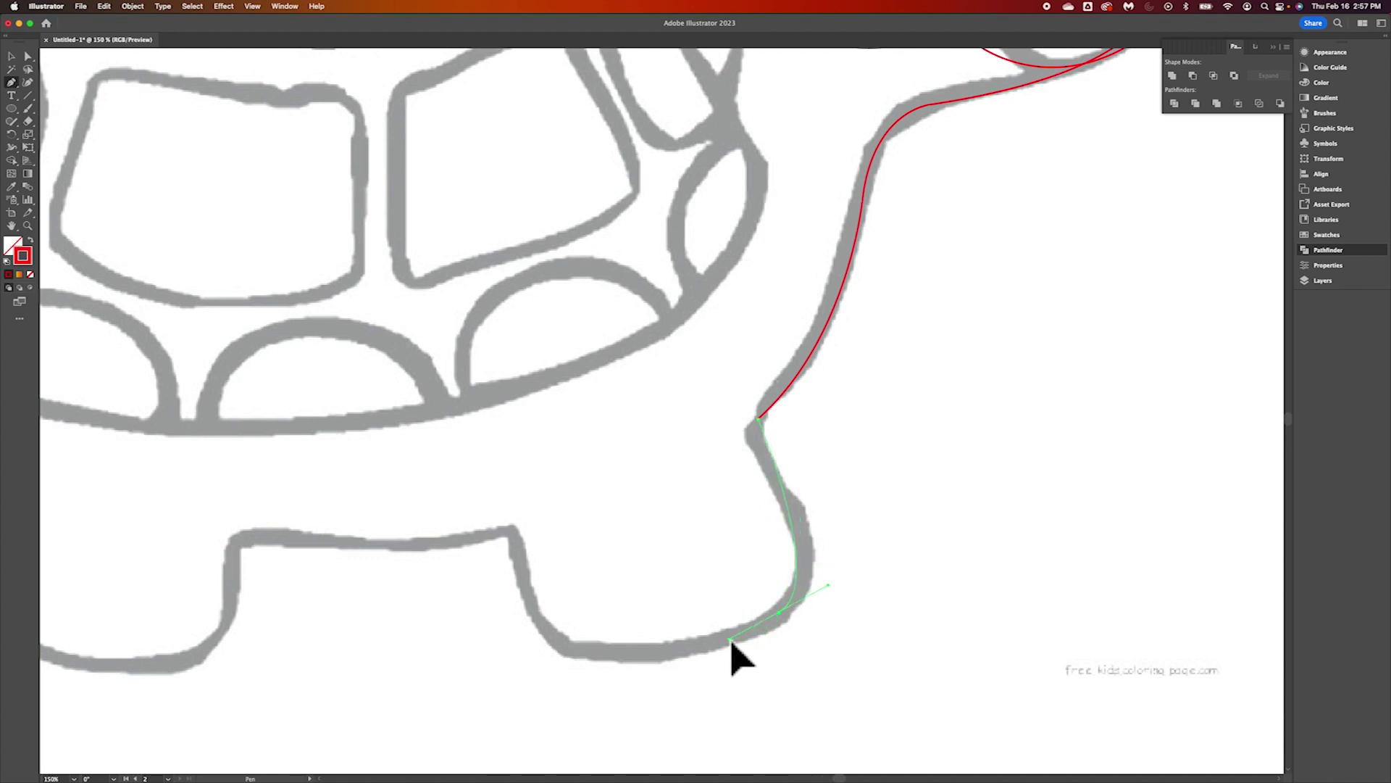
{"action": "key", "text": "super+z"}
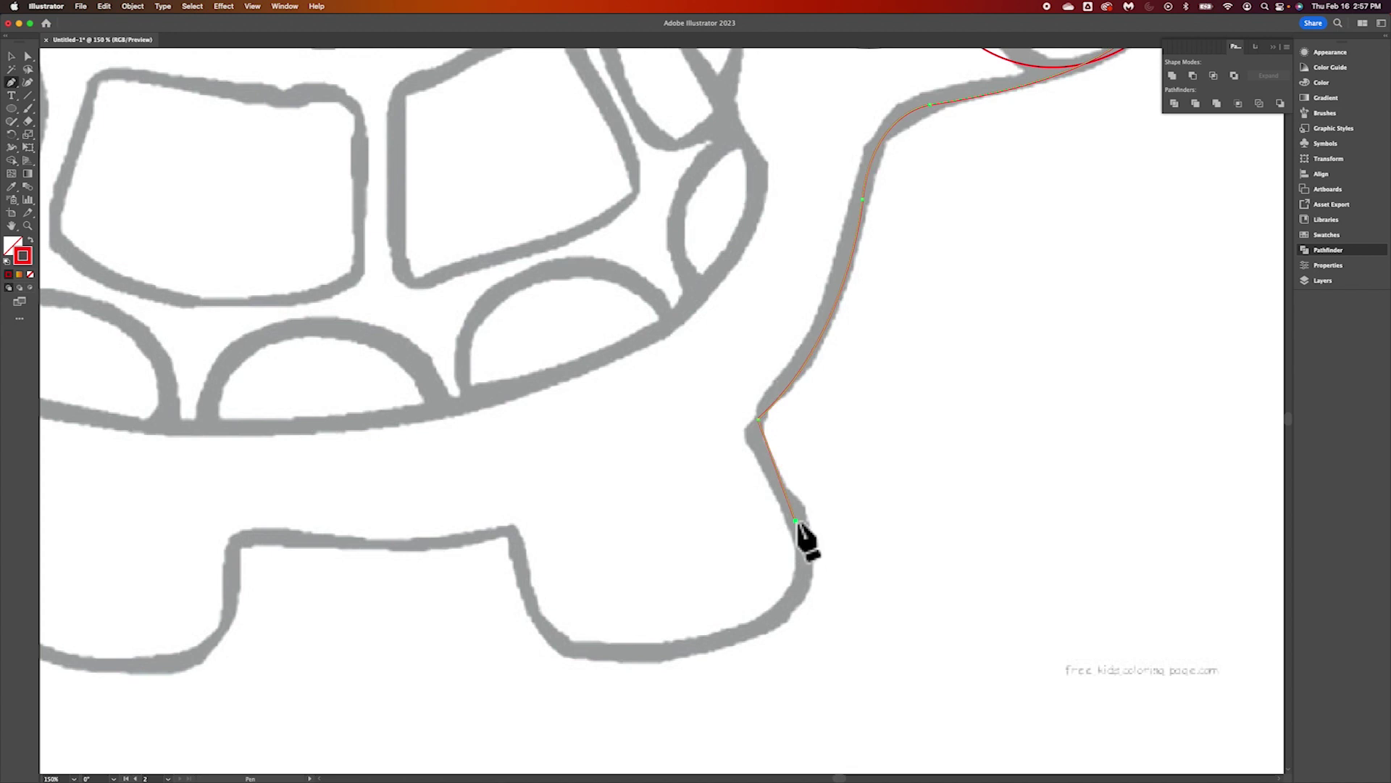
{"action": "left_click_drag", "start_coordinate": [761, 625], "coordinate": [692, 661]}
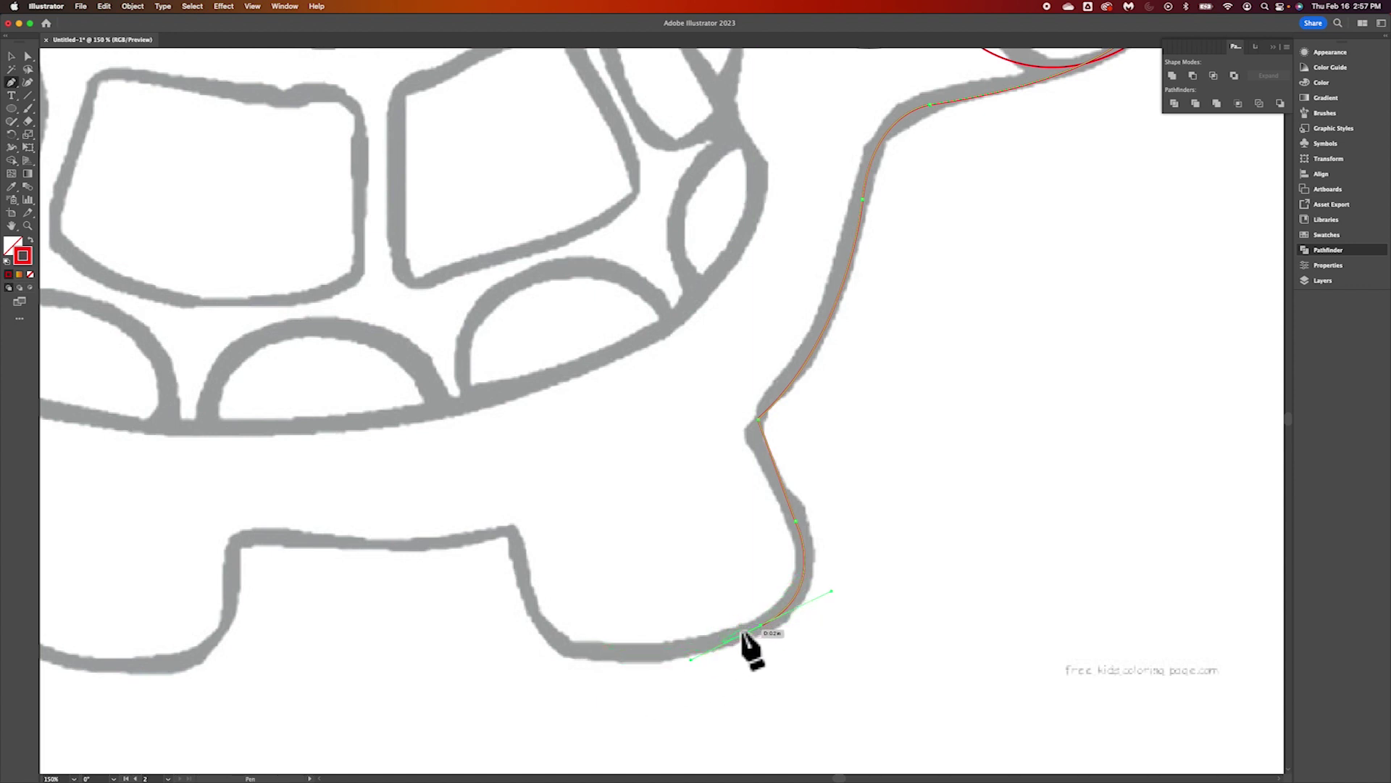
{"action": "left_click", "coordinate": [583, 653]}
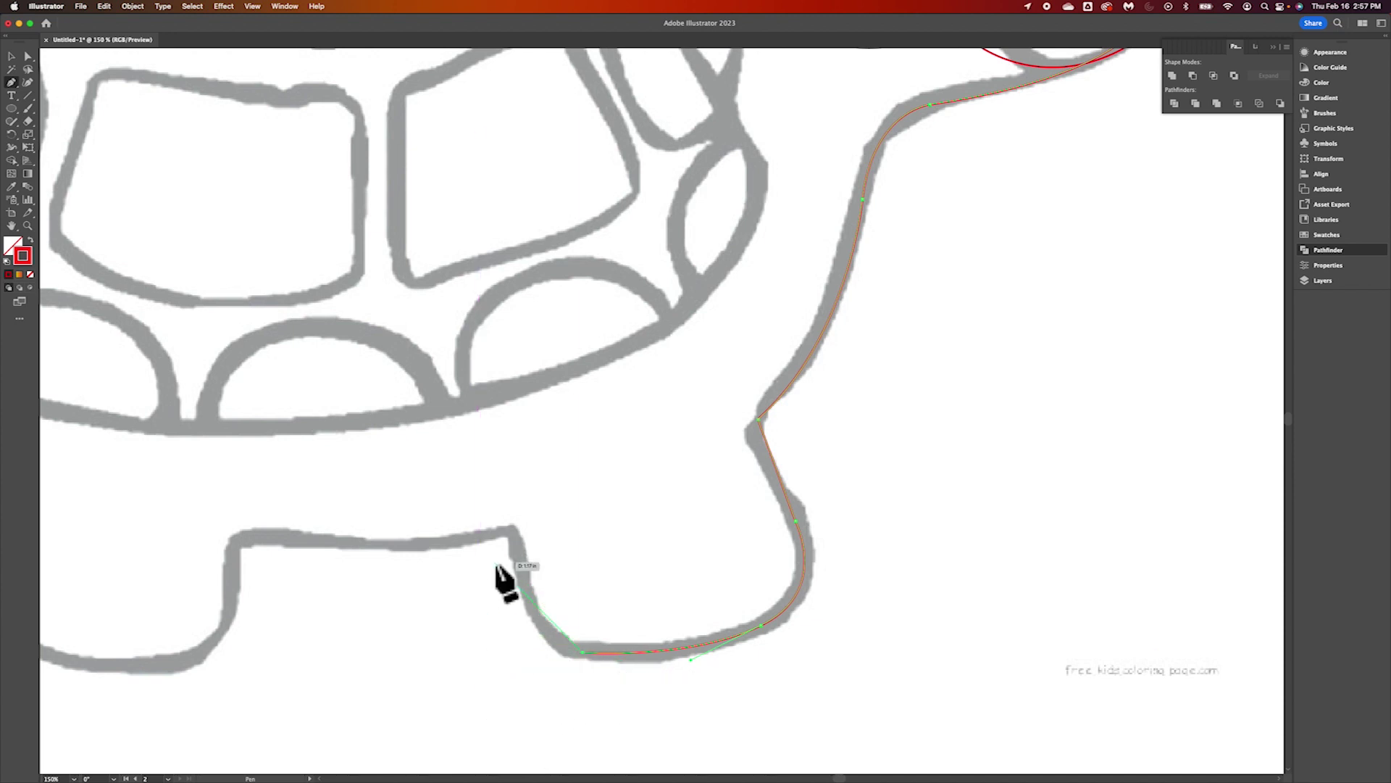
Trace the front leg's inner edge from the sole up to the corner where it meets the belly
{"action": "left_click", "coordinate": [527, 595], "text": "super"}
{"action": "left_click_drag", "start_coordinate": [524, 594], "coordinate": [506, 529]}
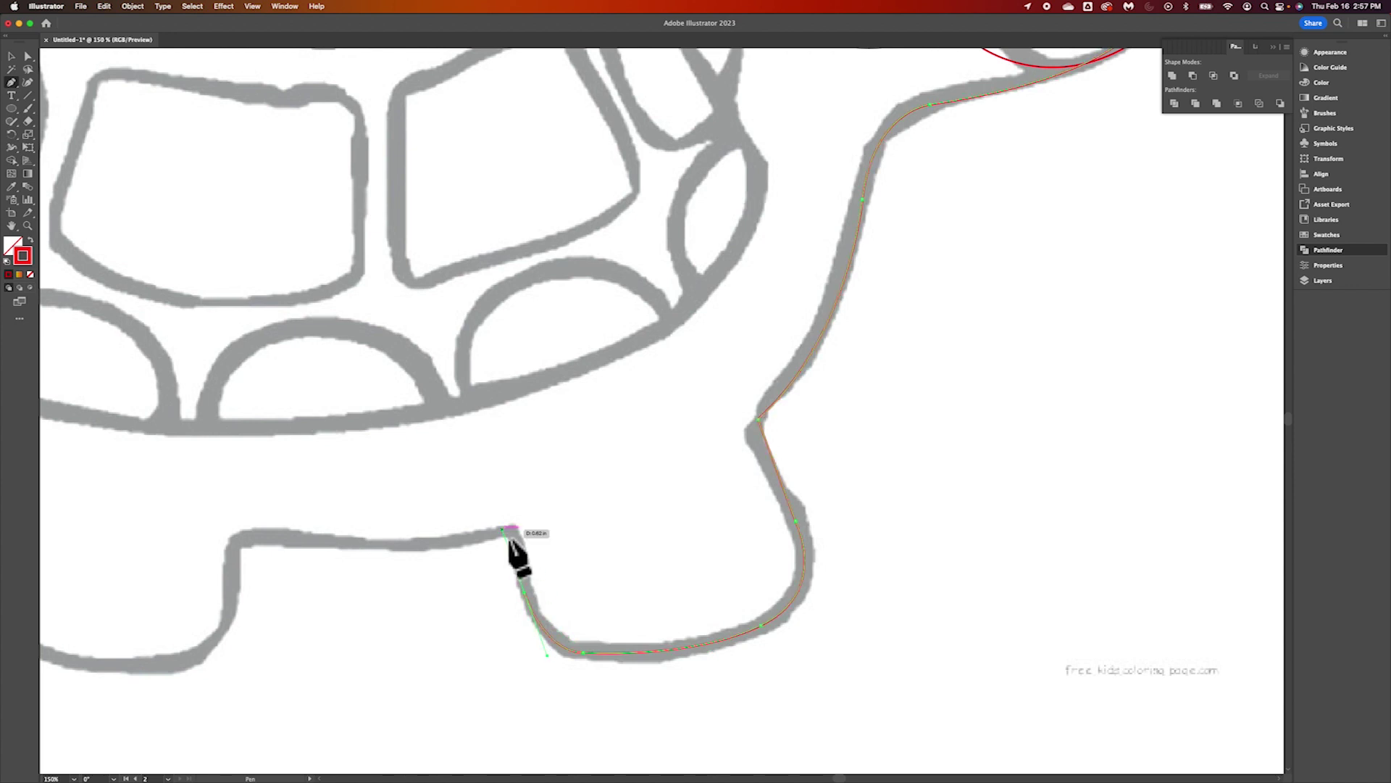
{"action": "mouse_move", "coordinate": [527, 604]}
{"action": "left_mouse_down"}
{"action": "mouse_move", "coordinate": [534, 636]}
{"action": "mouse_move", "coordinate": [528, 597]}
{"action": "left_mouse_up"}
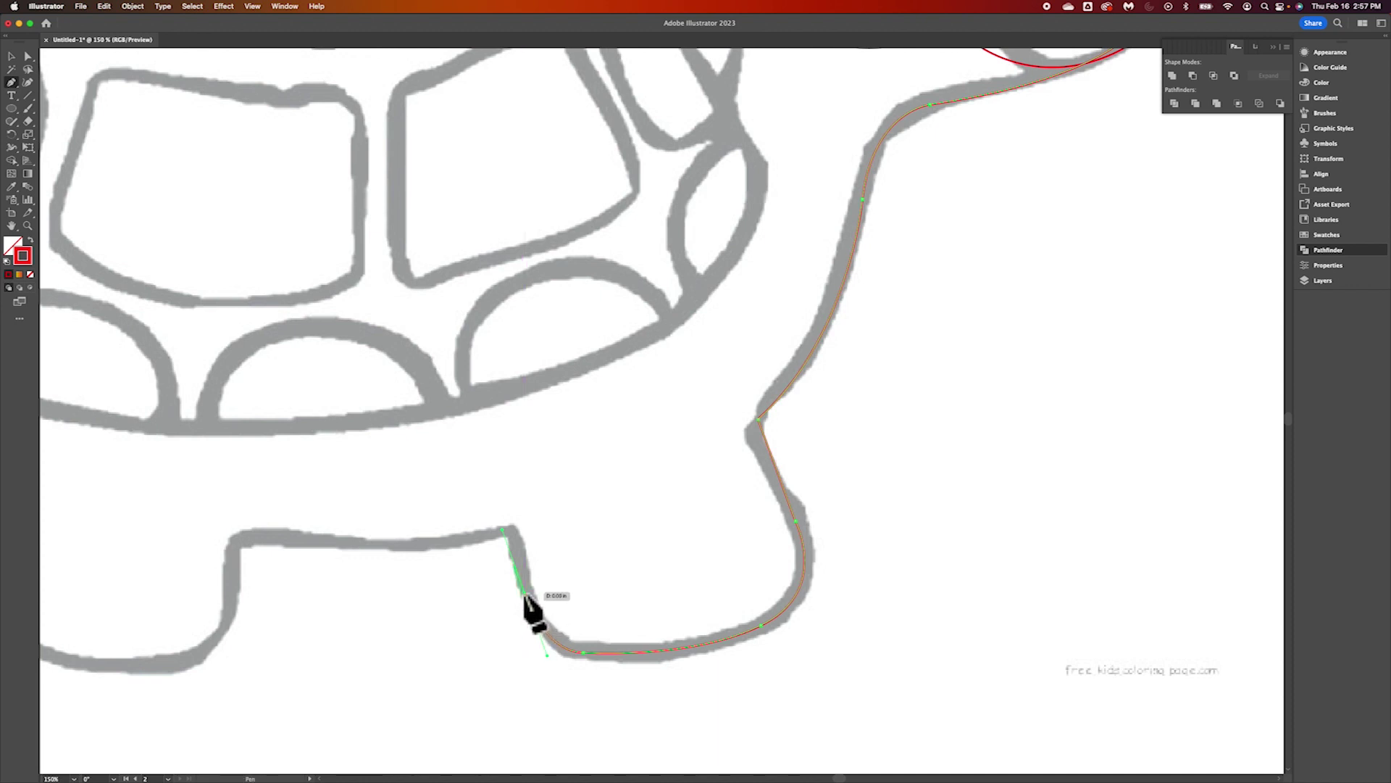
{"action": "key", "text": "super+equal"}
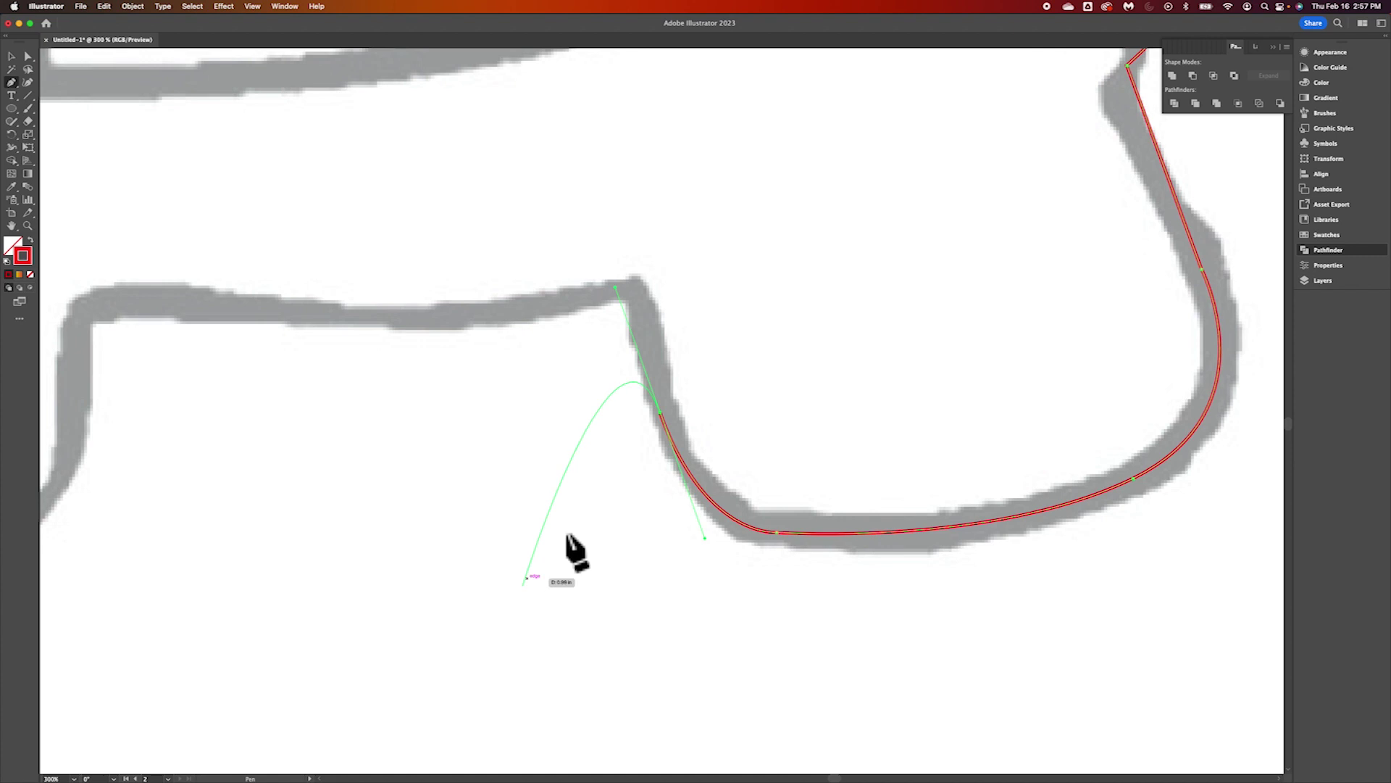
{"action": "left_click", "coordinate": [661, 416]}
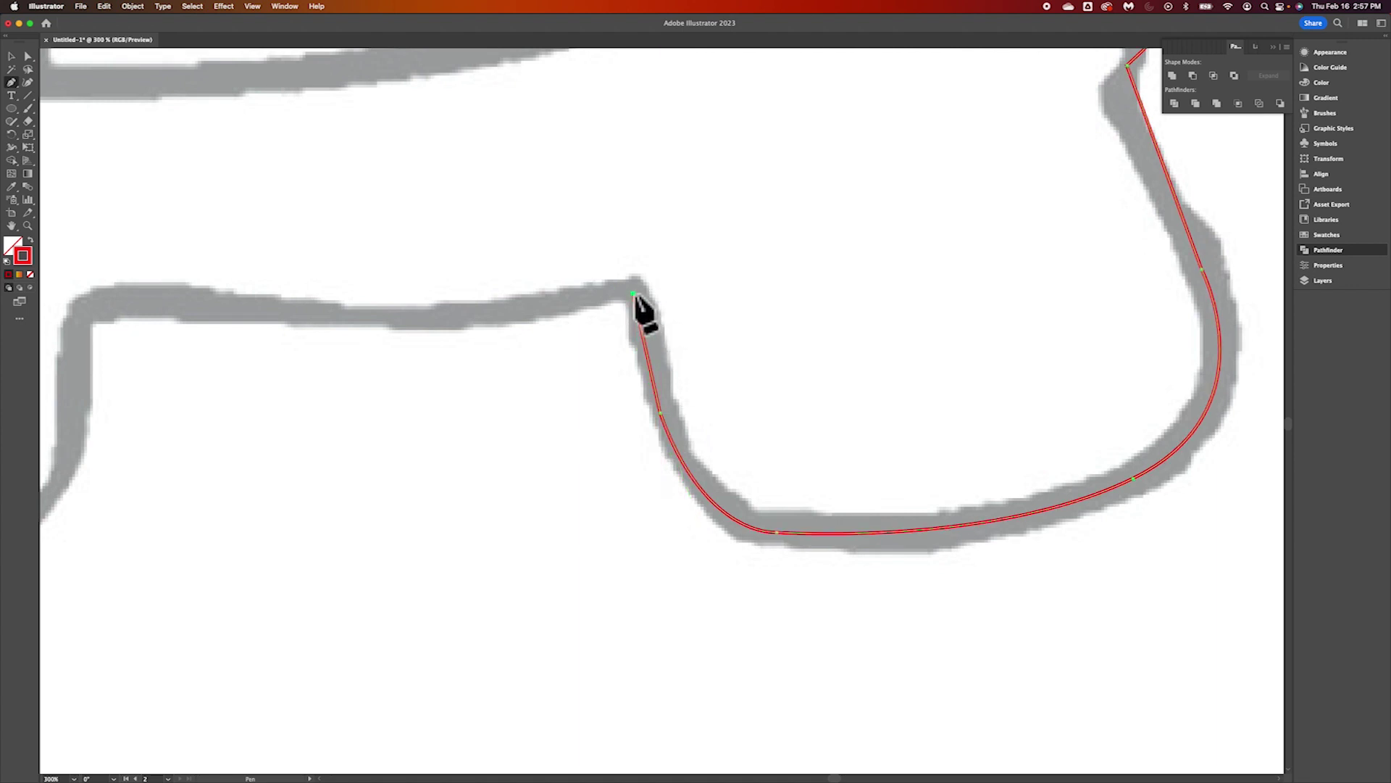
Trace the belly line between the legs to a corner point, and curve the path down the back leg's inner edge to its sole
{"action": "scroll", "coordinate": [217, 366], "scroll_direction": "left", "scroll_amount": 5}
{"action": "left_click_drag", "start_coordinate": [290, 279], "coordinate": [70, 249]}
{"action": "left_click", "coordinate": [290, 280]}
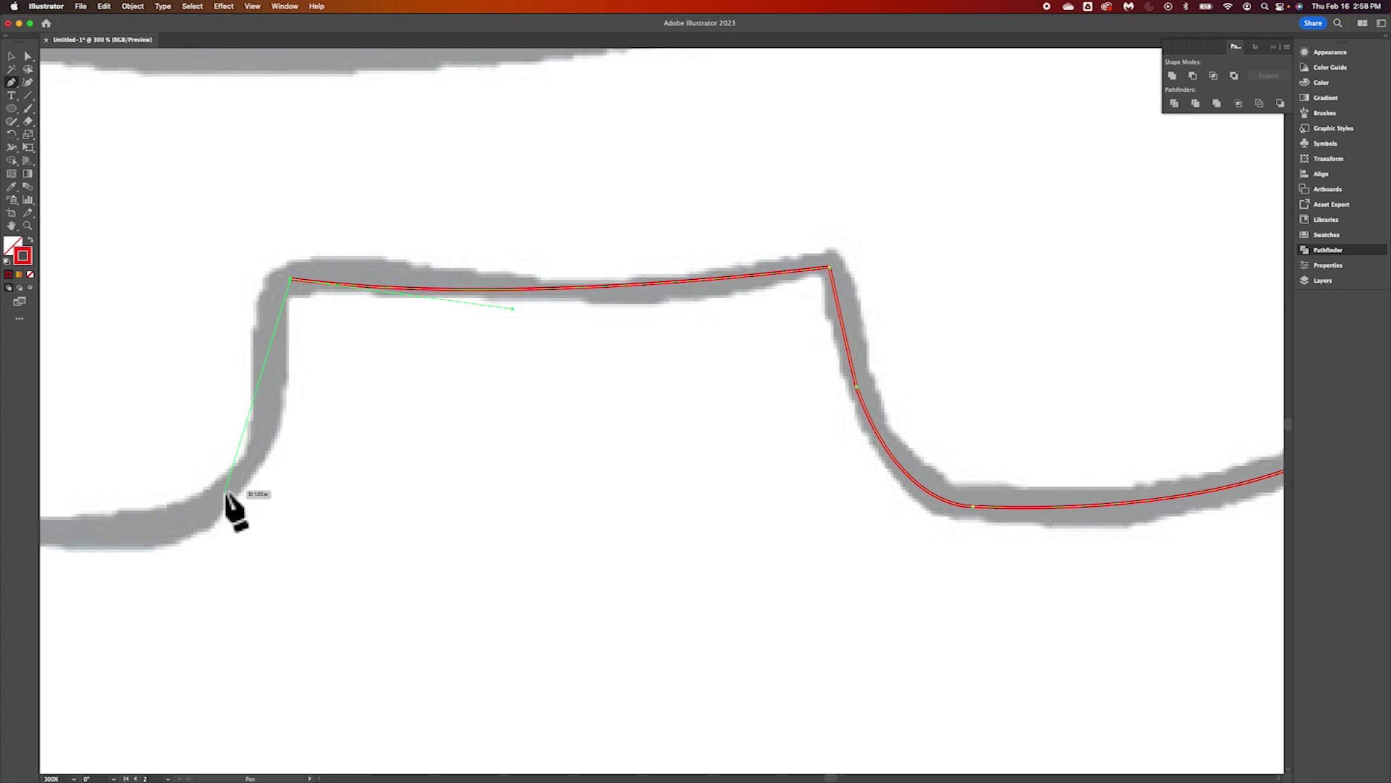
{"action": "mouse_move", "coordinate": [126, 531]}
{"action": "left_mouse_down"}
{"action": "mouse_move", "coordinate": [70, 435]}
{"action": "mouse_move", "coordinate": [22, 472]}
{"action": "mouse_move", "coordinate": [9, 553]}
{"action": "mouse_move", "coordinate": [201, 559]}
{"action": "mouse_move", "coordinate": [236, 526]}
{"action": "mouse_move", "coordinate": [215, 524]}
{"action": "left_mouse_up"}
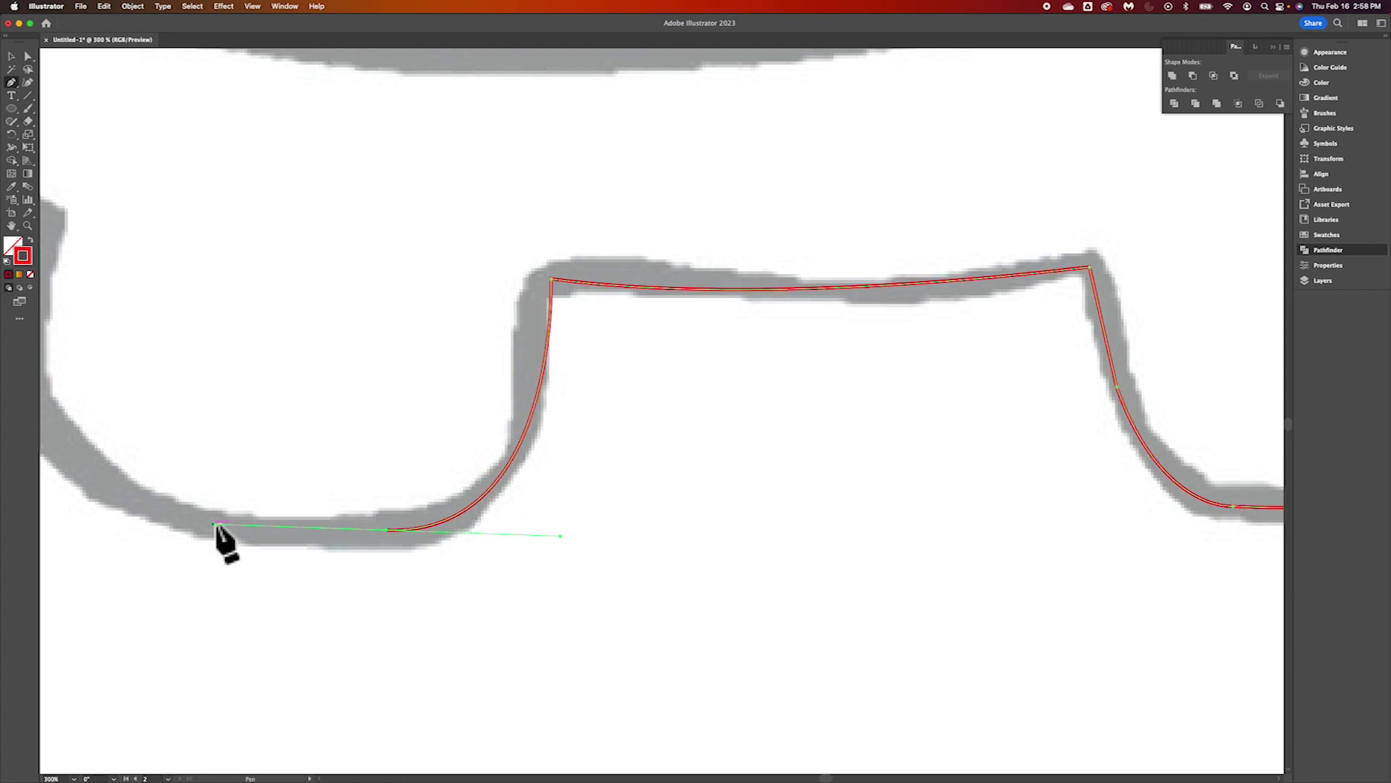
{"action": "left_click", "coordinate": [385, 529]}
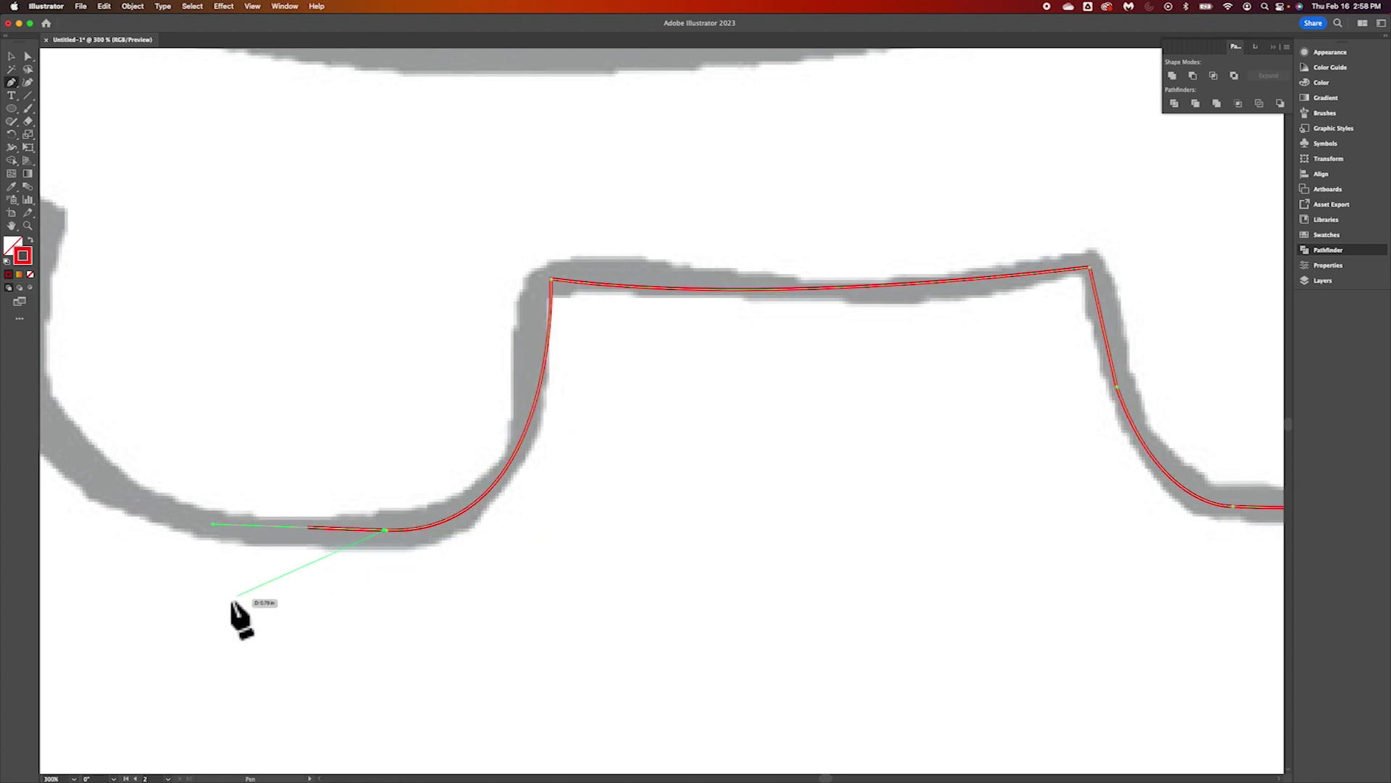
Undo the last handle adjustment and continue the path around the back leg's outer edge and up to the tail tip
{"action": "key", "text": "super+z"}
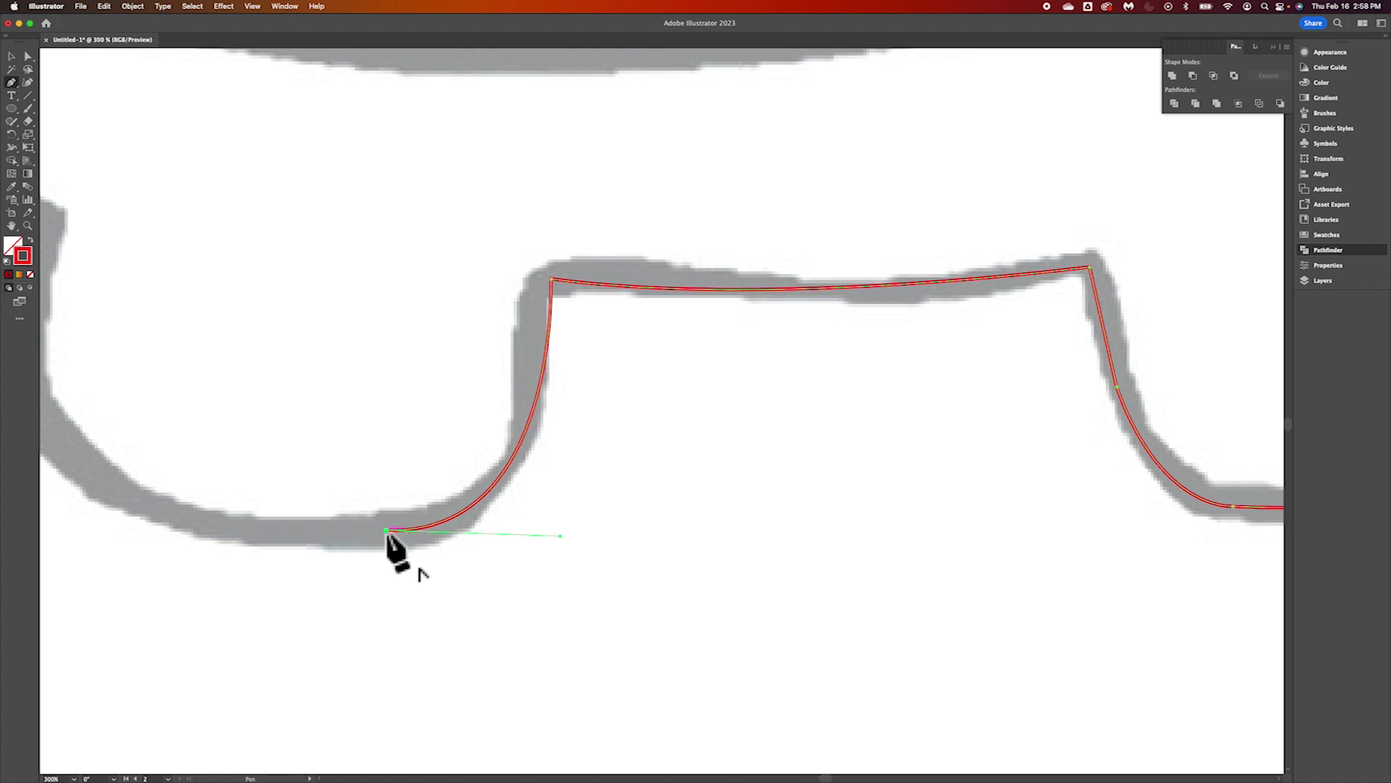
{"action": "scroll", "coordinate": [233, 558], "scroll_direction": "left", "scroll_amount": 5}
{"action": "left_click_drag", "start_coordinate": [267, 433], "coordinate": [177, 332]}
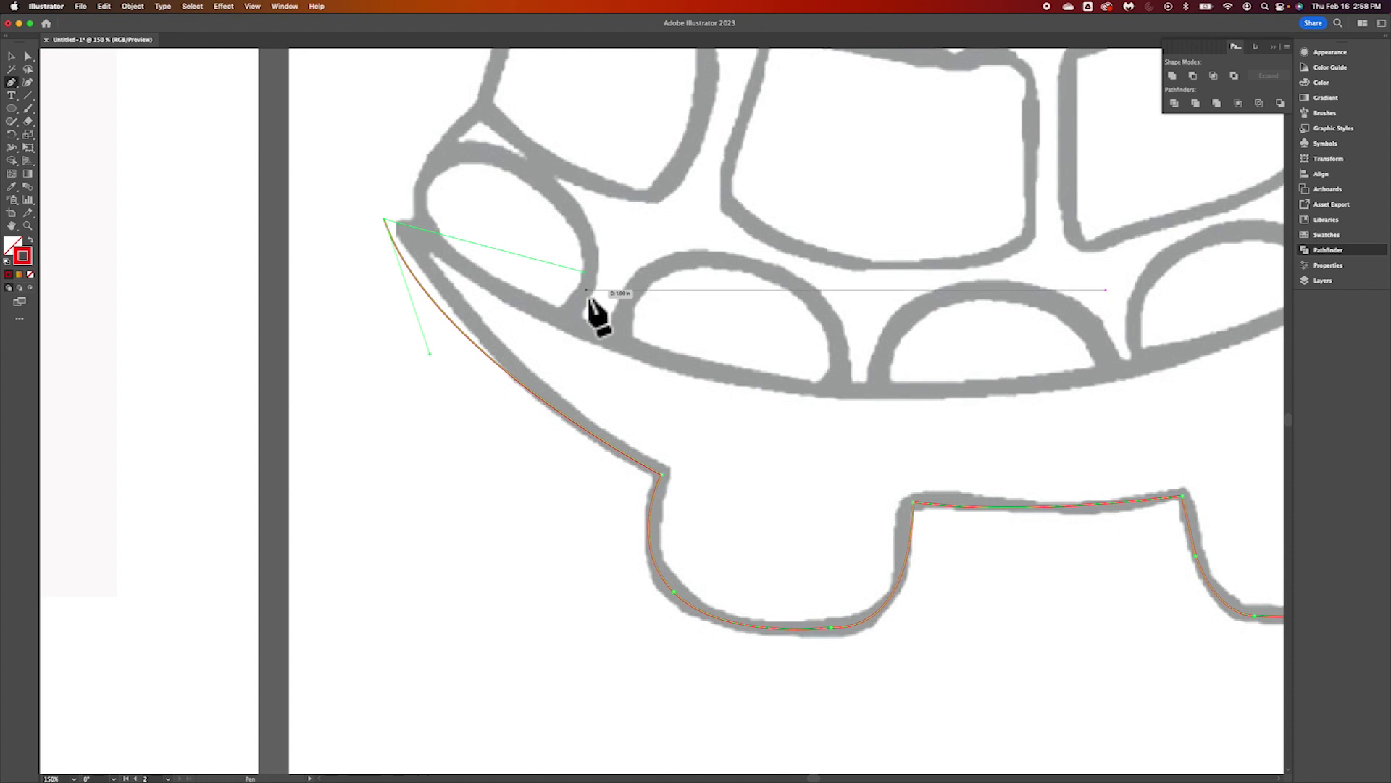
Extend the path from the tail tip to a curved point inside the rear edge of the shell
{"action": "left_click_drag", "start_coordinate": [588, 293], "coordinate": [1024, 308]}
{"action": "key", "text": "super+minus"}
{"action": "key", "text": "super+minus"}
{"action": "scroll", "coordinate": [1024, 308], "scroll_direction": "right", "scroll_amount": 5}
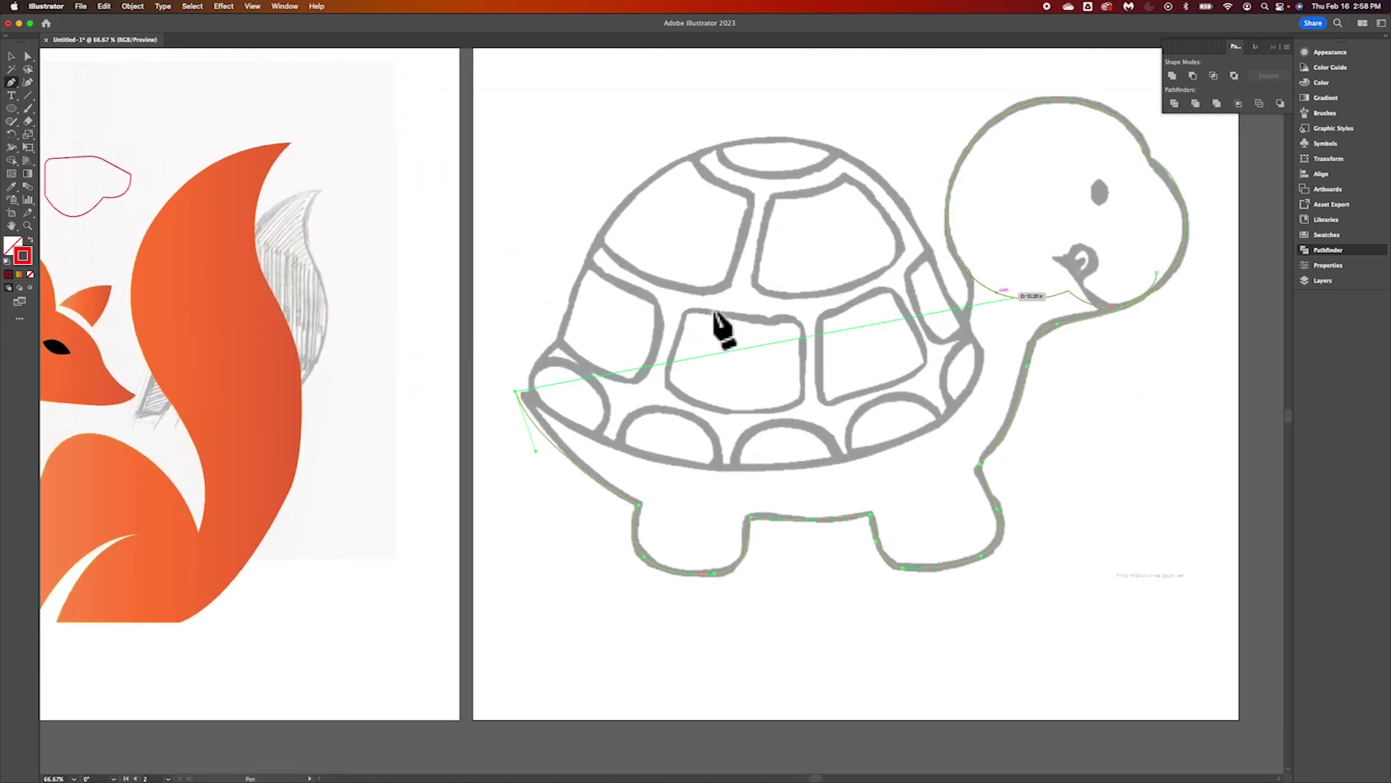
{"action": "mouse_move", "coordinate": [566, 404]}
{"action": "left_mouse_down"}
{"action": "mouse_move", "coordinate": [605, 437]}
{"action": "mouse_move", "coordinate": [562, 409]}
{"action": "mouse_move", "coordinate": [595, 414]}
{"action": "left_mouse_up"}
{"action": "mouse_move", "coordinate": [595, 412]}
{"action": "left_mouse_down"}
{"action": "mouse_move", "coordinate": [611, 420]}
{"action": "mouse_move", "coordinate": [636, 401]}
{"action": "left_mouse_up"}
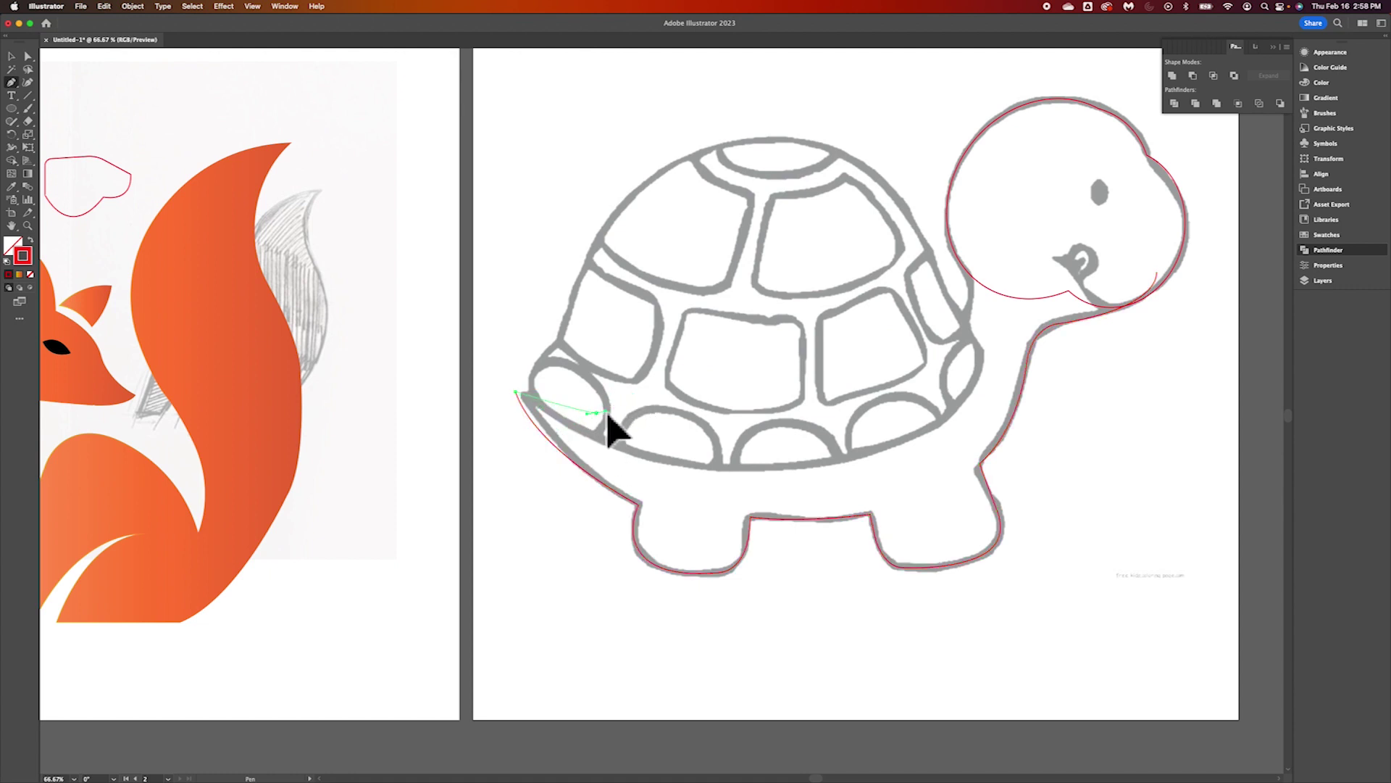
{"action": "left_click_drag", "start_coordinate": [624, 414], "coordinate": [622, 415]}
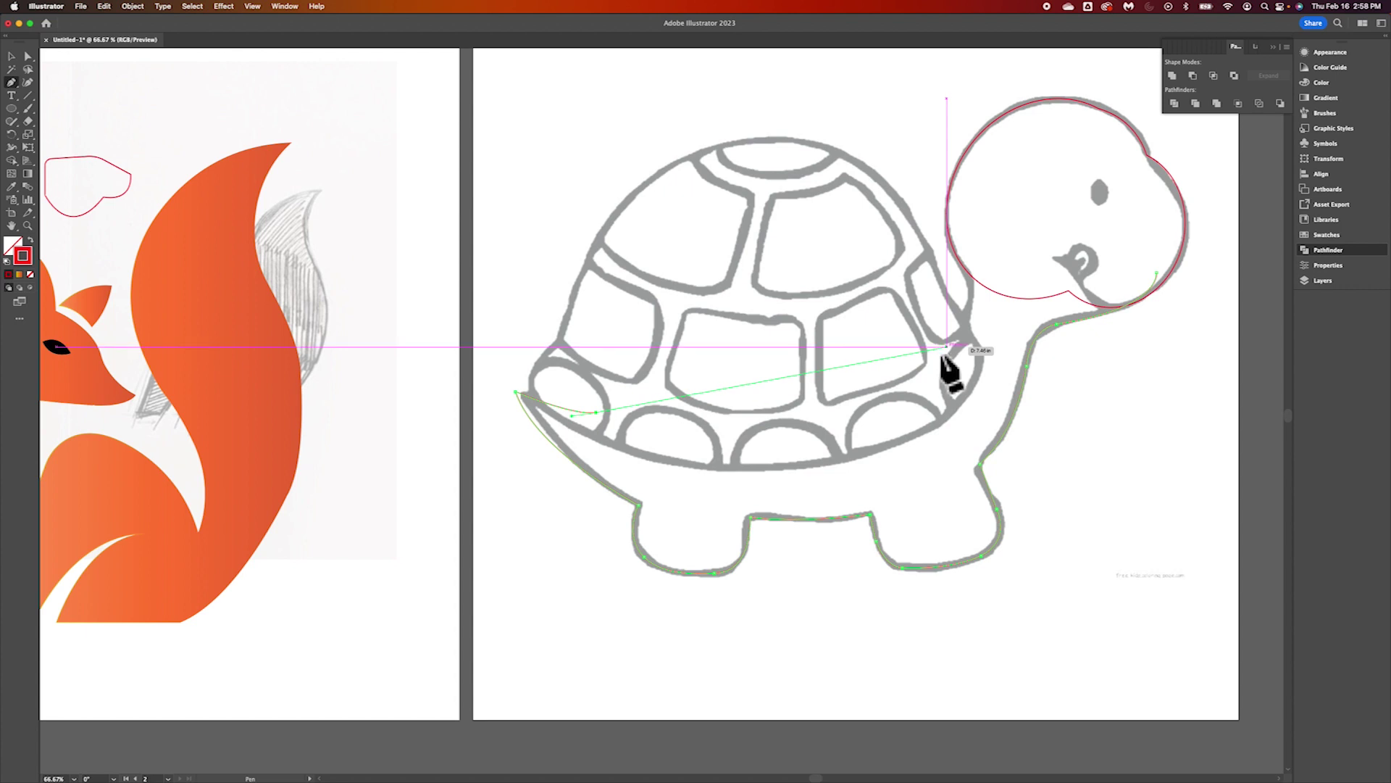
Curve the path across the lower shell and up the back of the neck into the head, and close it at its starting point
{"action": "mouse_move", "coordinate": [938, 348]}
{"action": "left_mouse_down"}
{"action": "mouse_move", "coordinate": [1038, 241]}
{"action": "mouse_move", "coordinate": [1032, 224]}
{"action": "left_mouse_up"}
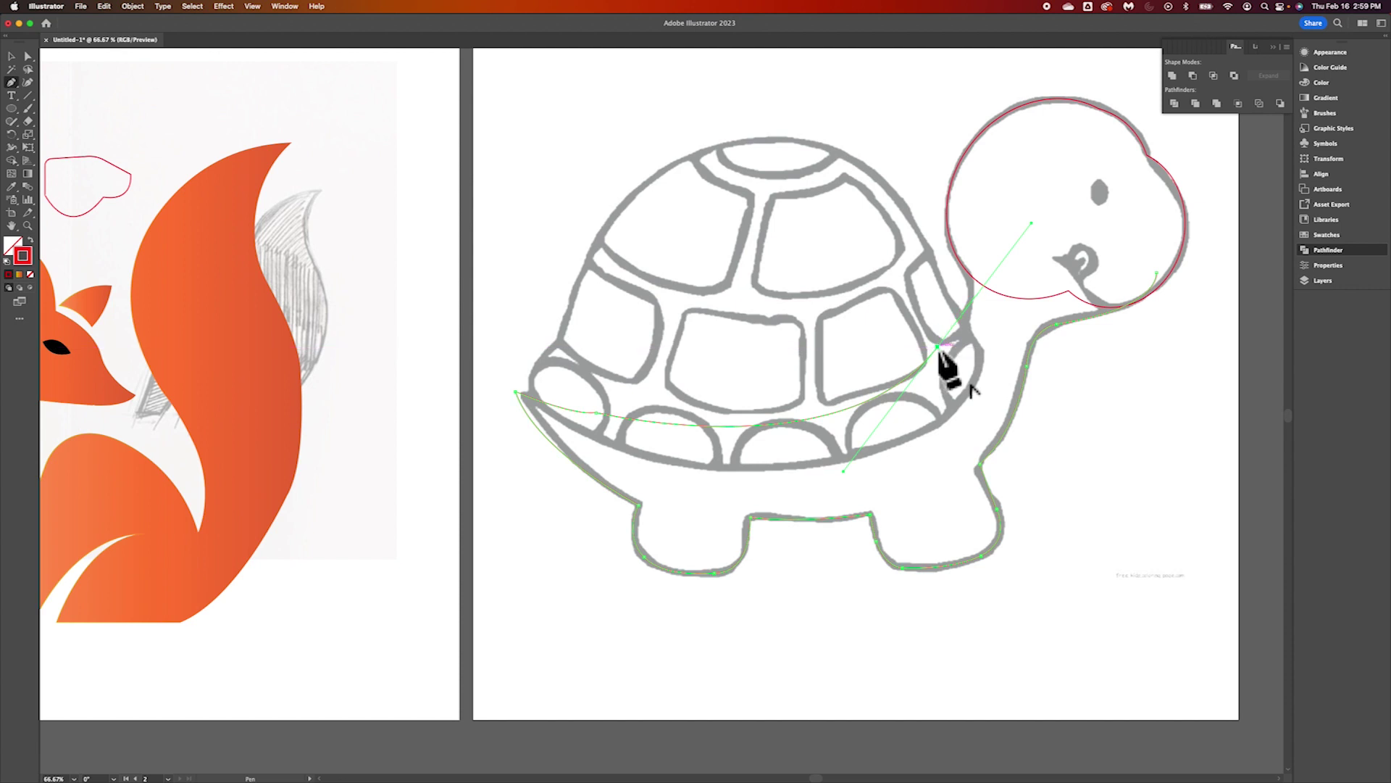
{"action": "left_click", "coordinate": [972, 247]}
{"action": "left_click_drag", "start_coordinate": [972, 246], "coordinate": [956, 191]}
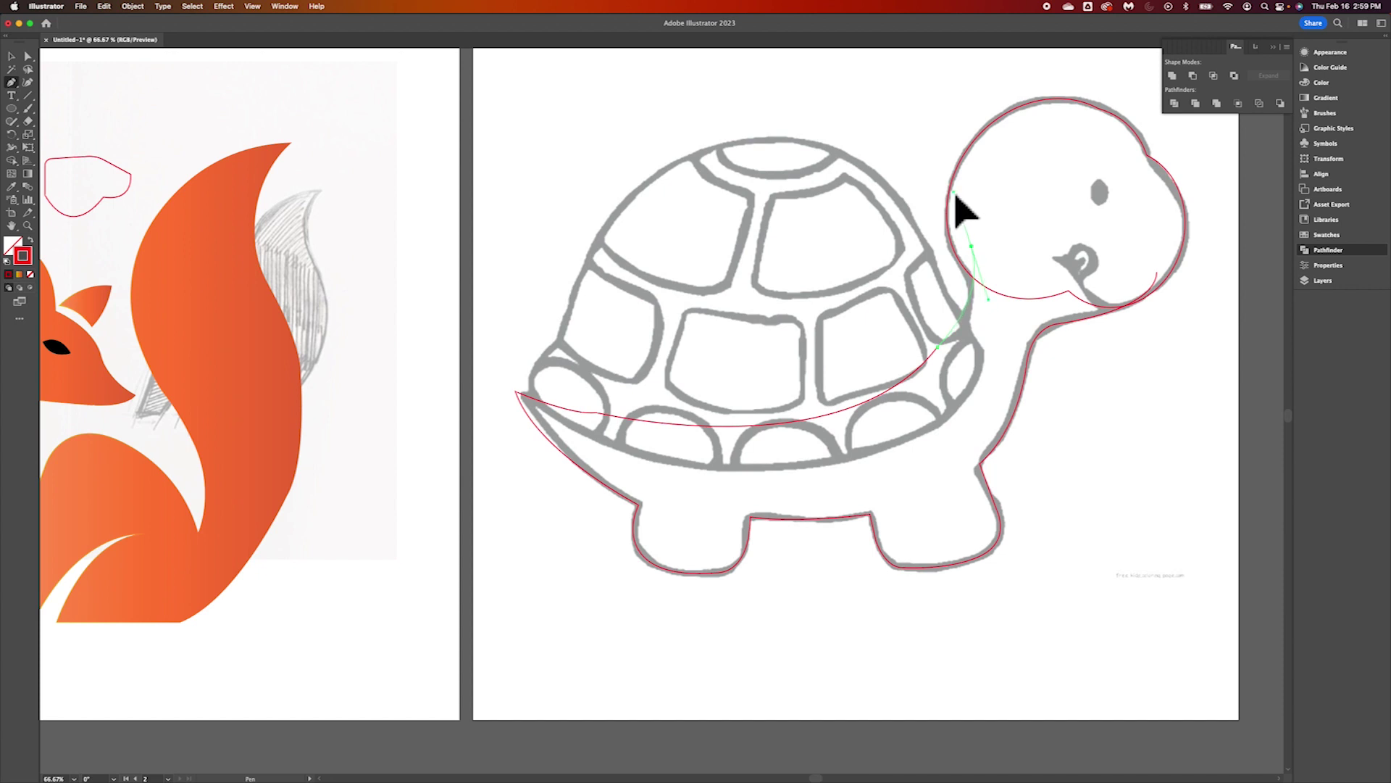
{"action": "left_click_drag", "start_coordinate": [956, 194], "coordinate": [956, 195]}
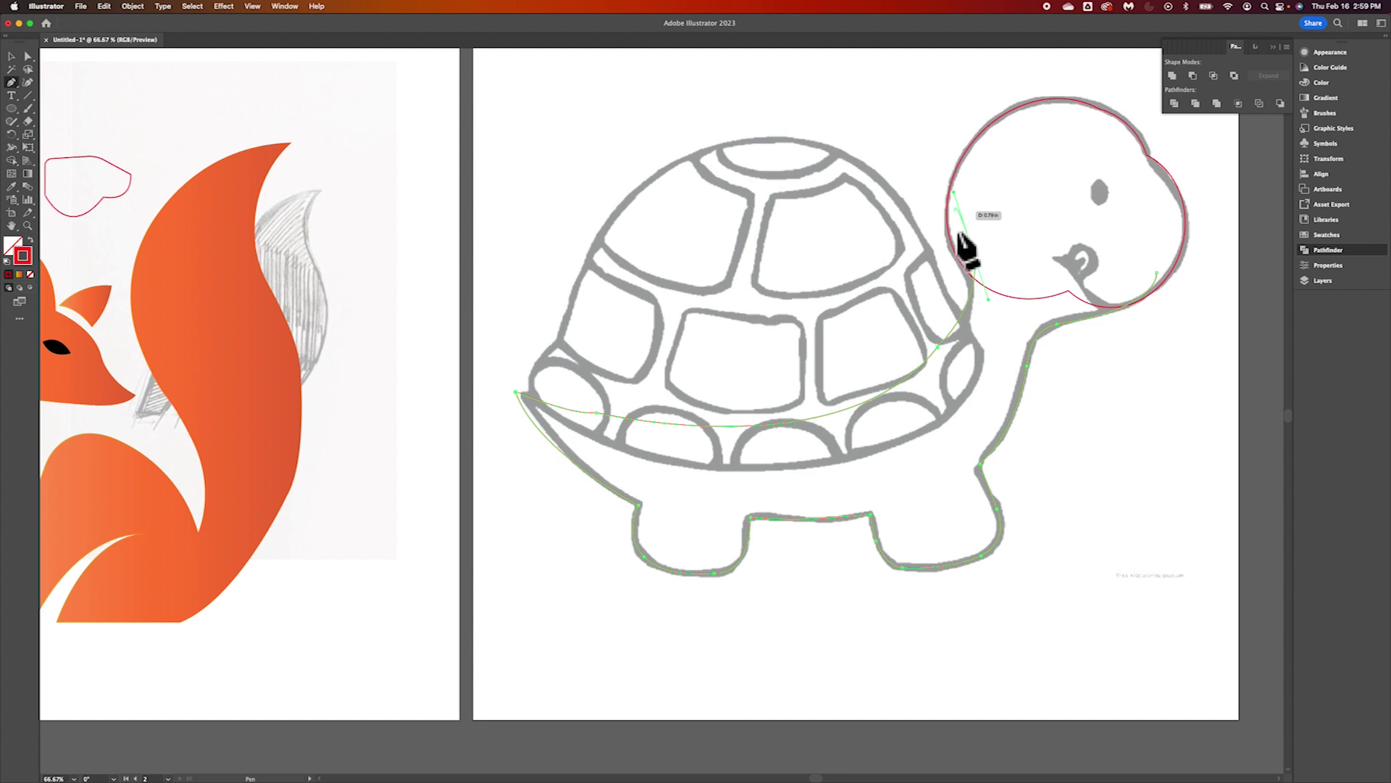
{"action": "left_click", "coordinate": [971, 247]}
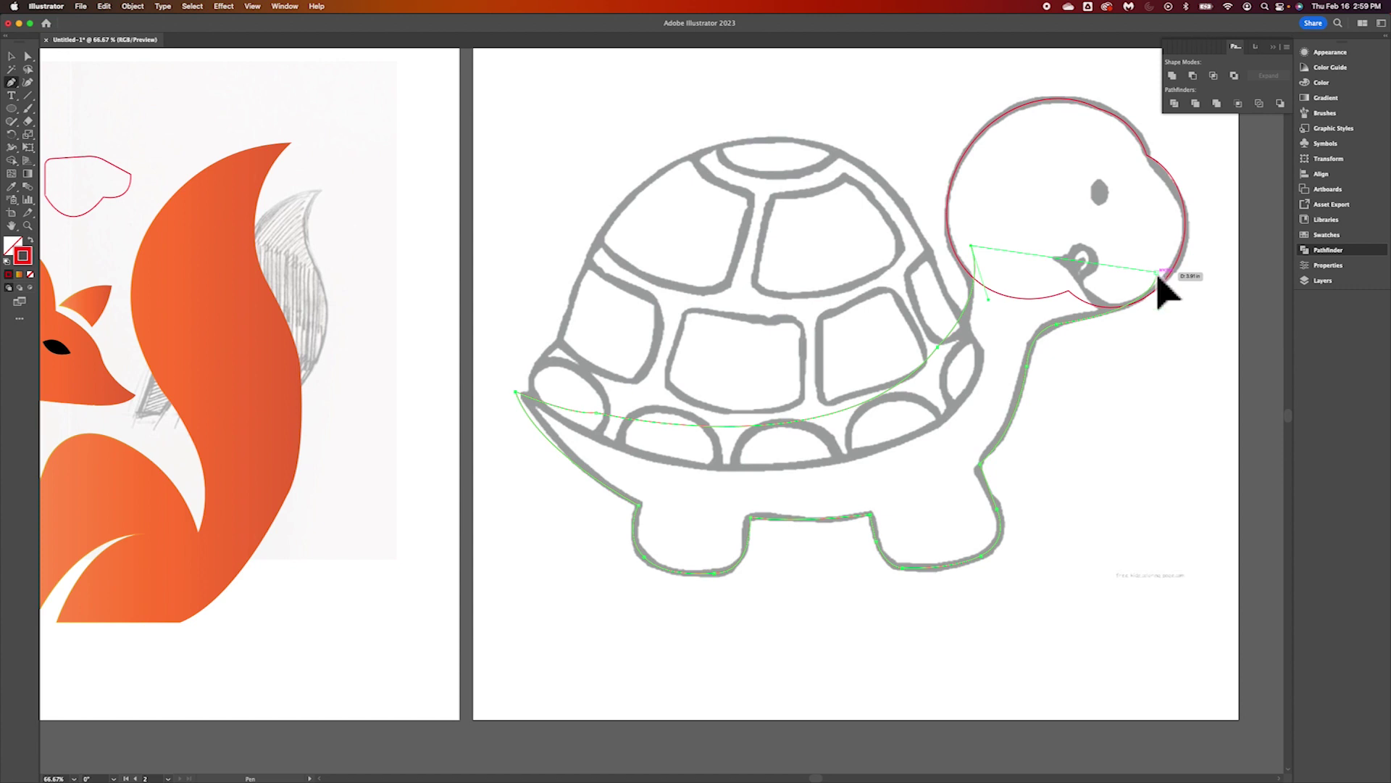
{"action": "left_click", "coordinate": [1159, 274]}
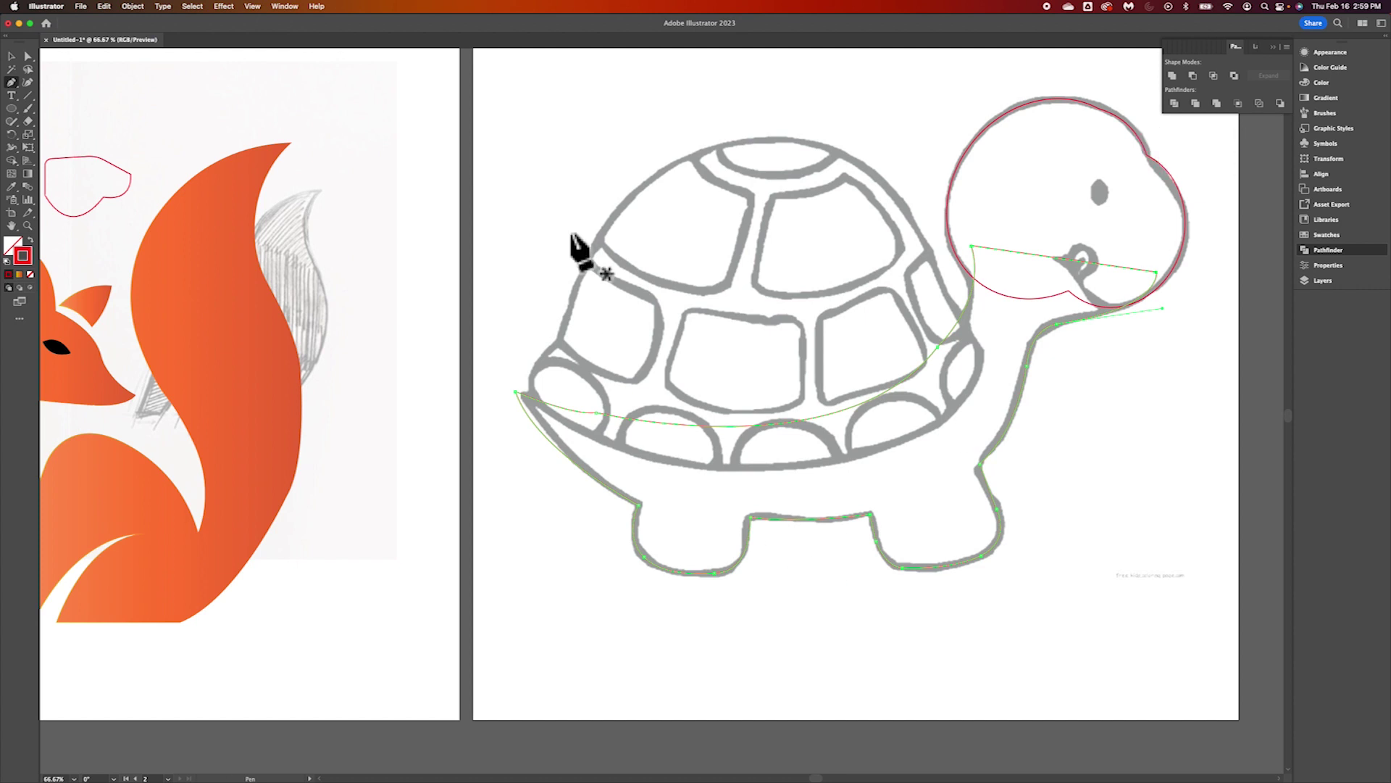
Select the head and body shapes and unite them into a single turtle outline
{"action": "left_click", "coordinate": [12, 56]}
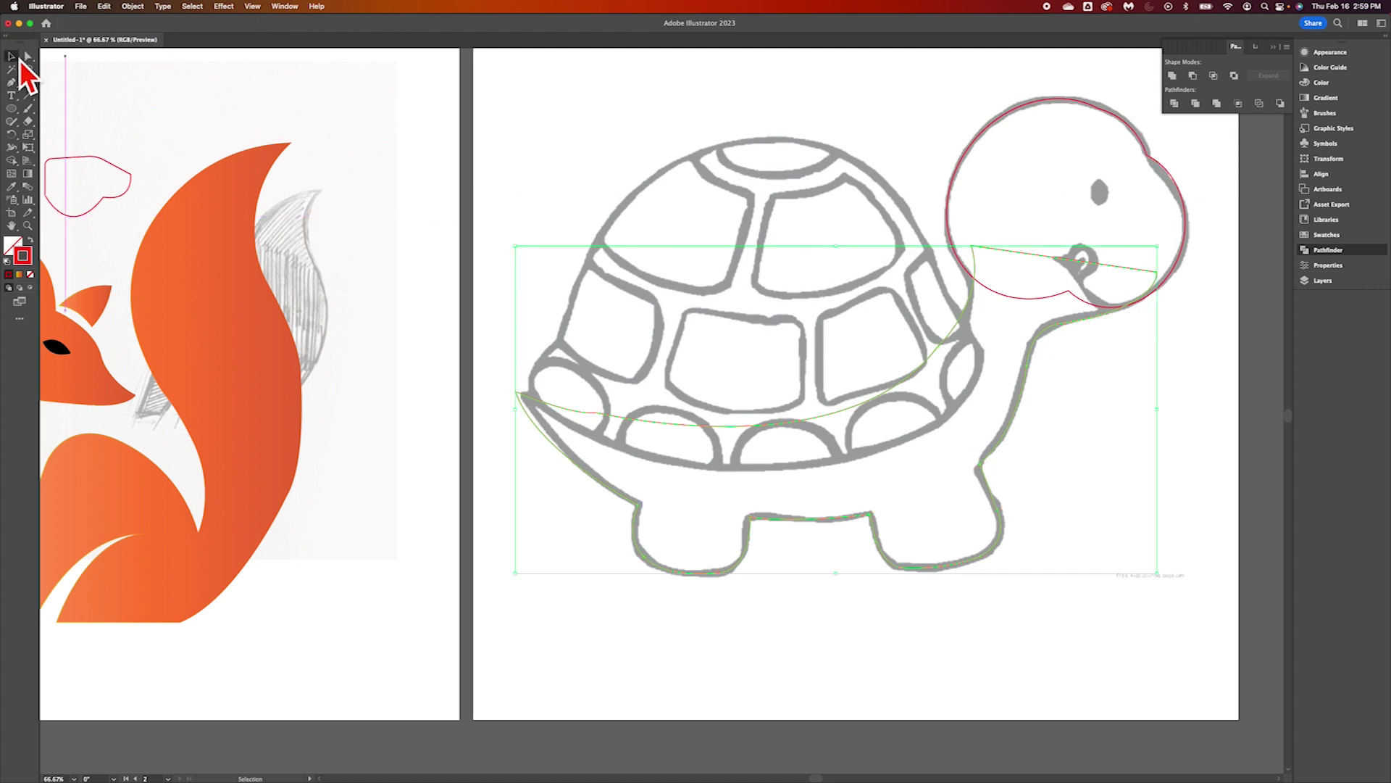
{"action": "left_click", "coordinate": [833, 132]}
{"action": "key", "text": "super+a"}
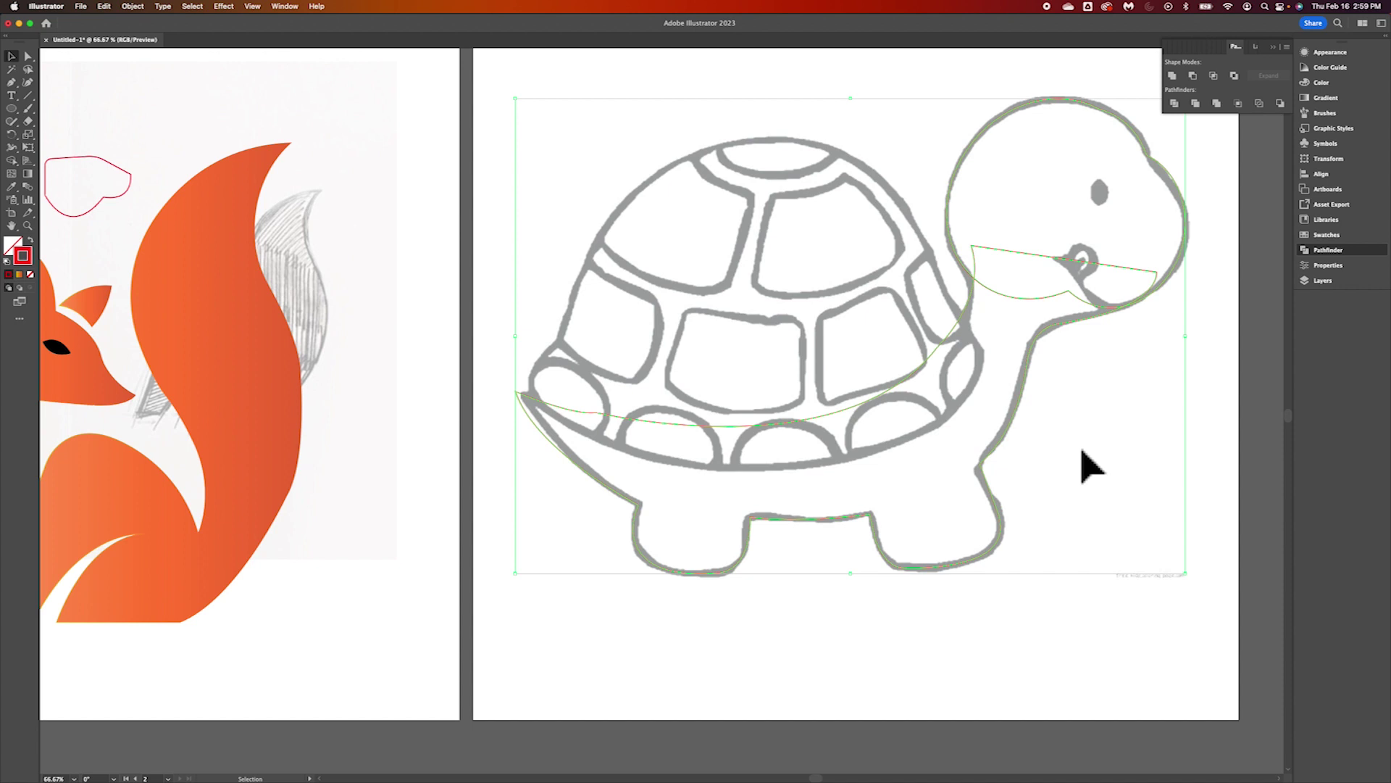
{"action": "left_click", "coordinate": [1180, 81]}
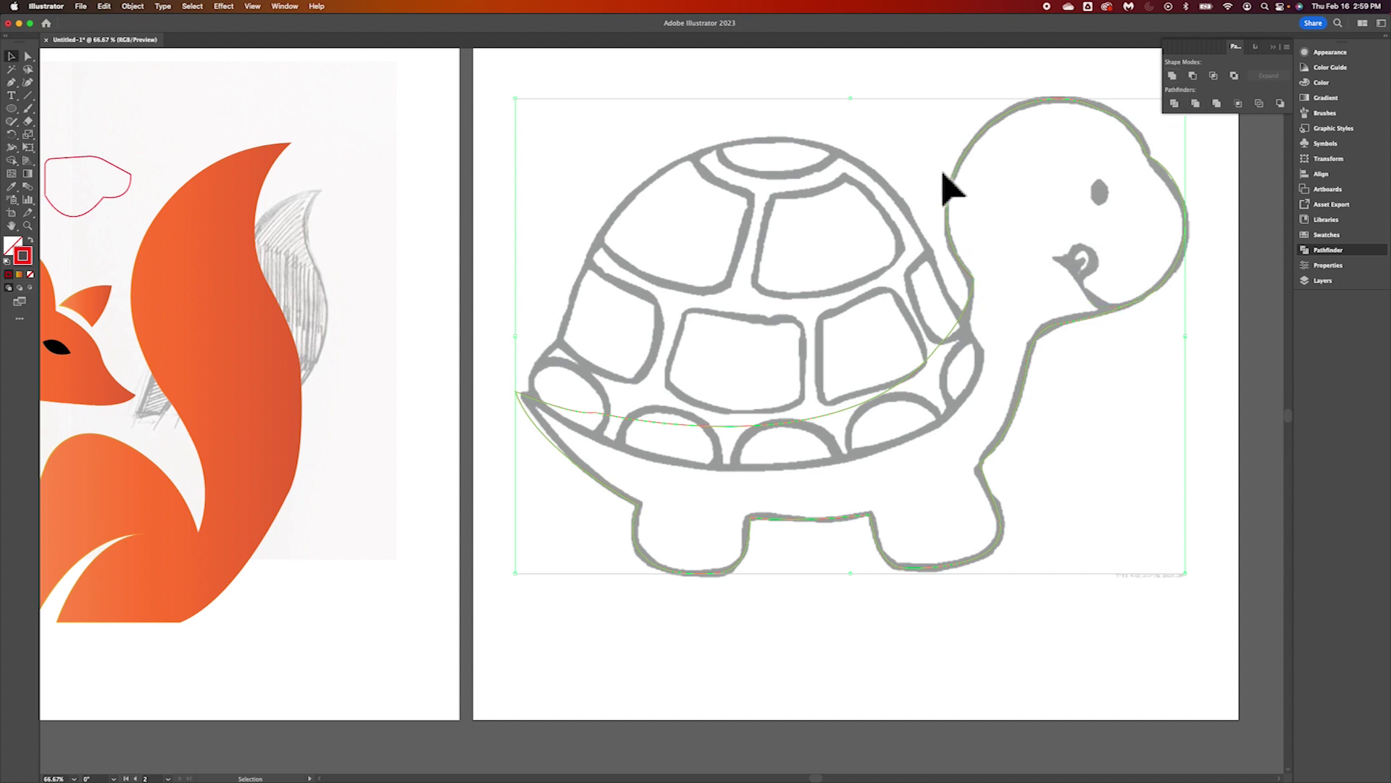
Try rounding the united outline's corners from the corner where the neck meets the back of the head
{"action": "scroll", "coordinate": [951, 190], "scroll_direction": "right", "scroll_amount": 2}
{"action": "scroll", "coordinate": [951, 189], "scroll_direction": "up", "scroll_amount": 1}
{"action": "scroll", "coordinate": [893, 329], "scroll_direction": "down", "scroll_amount": 2}
{"action": "scroll", "coordinate": [893, 330], "scroll_direction": "left", "scroll_amount": 1}
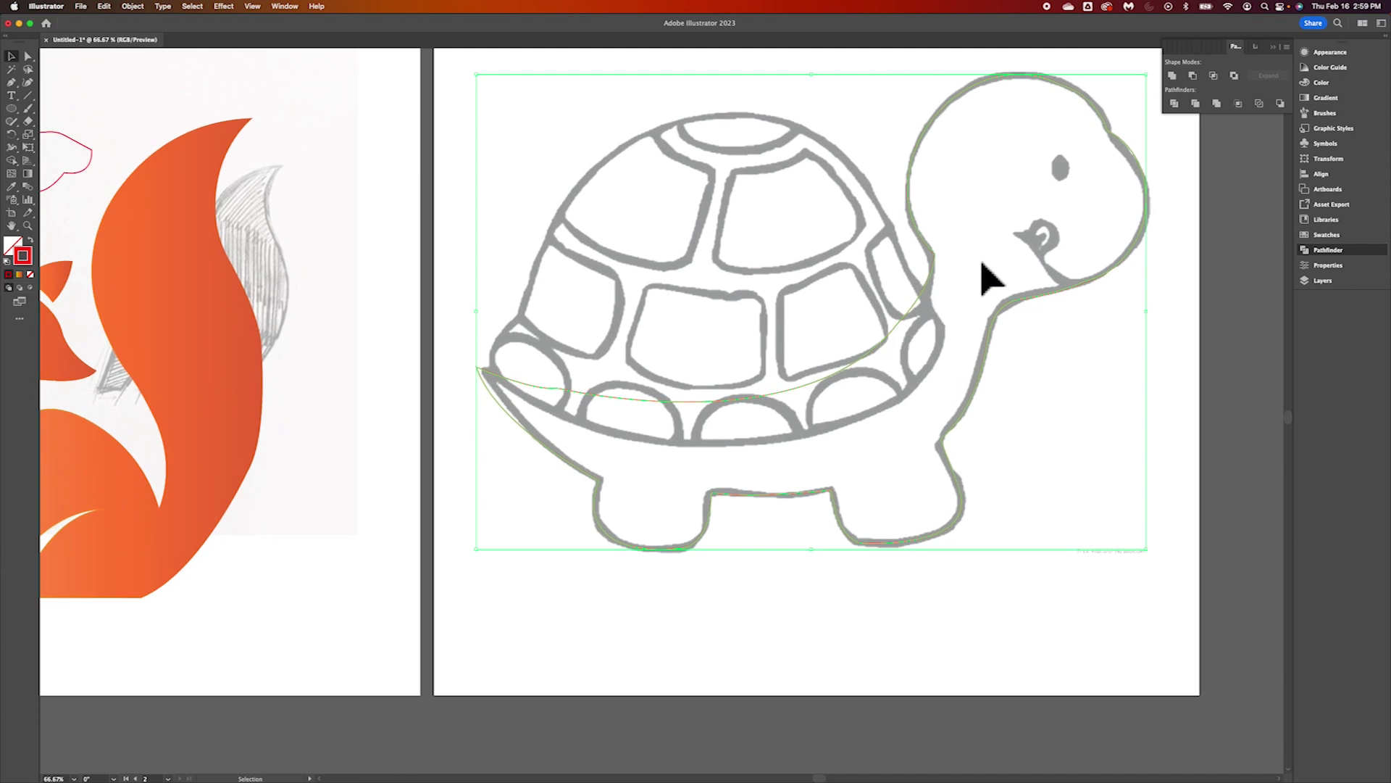
{"action": "scroll", "coordinate": [936, 275], "scroll_direction": "up", "scroll_amount": 5}
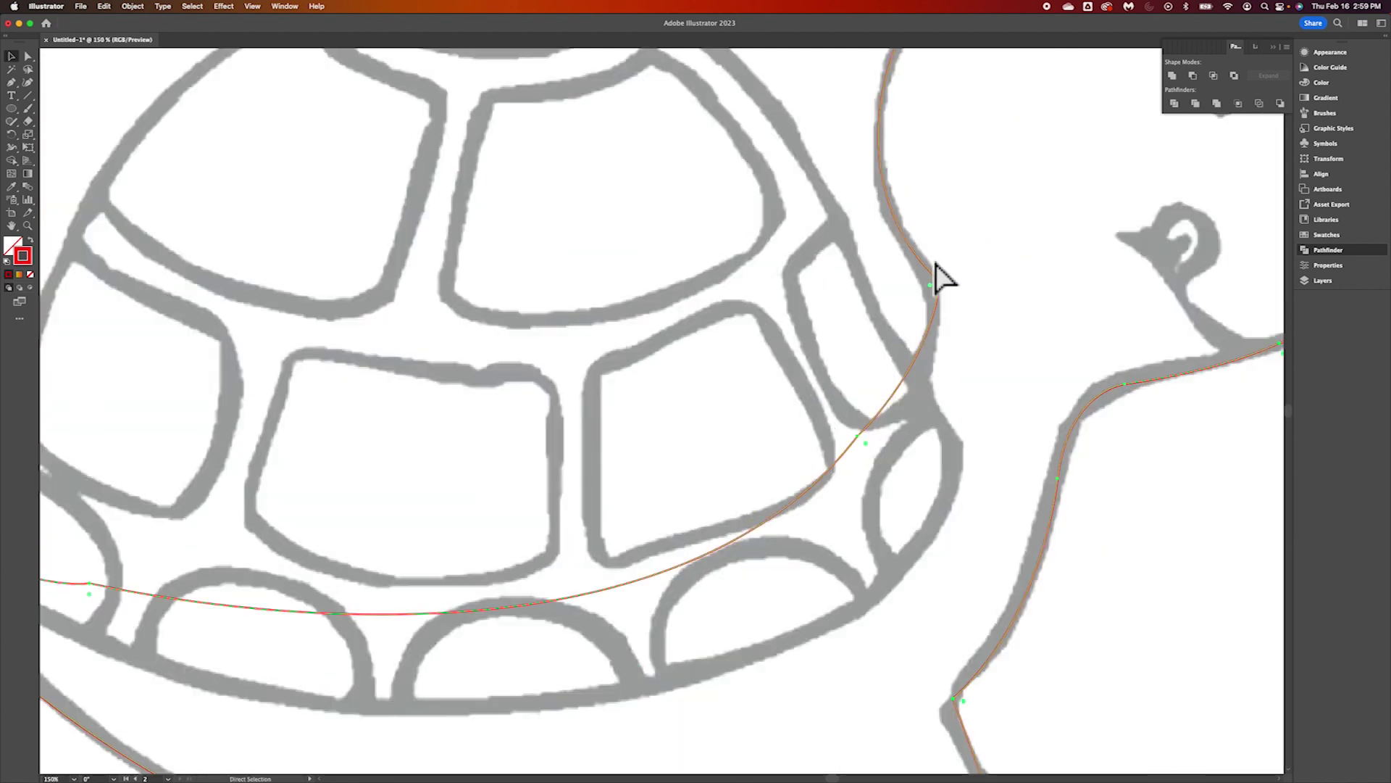
{"action": "scroll", "coordinate": [936, 275], "scroll_direction": "right", "scroll_amount": 10}
{"action": "scroll", "coordinate": [936, 275], "scroll_direction": "up", "scroll_amount": 4}
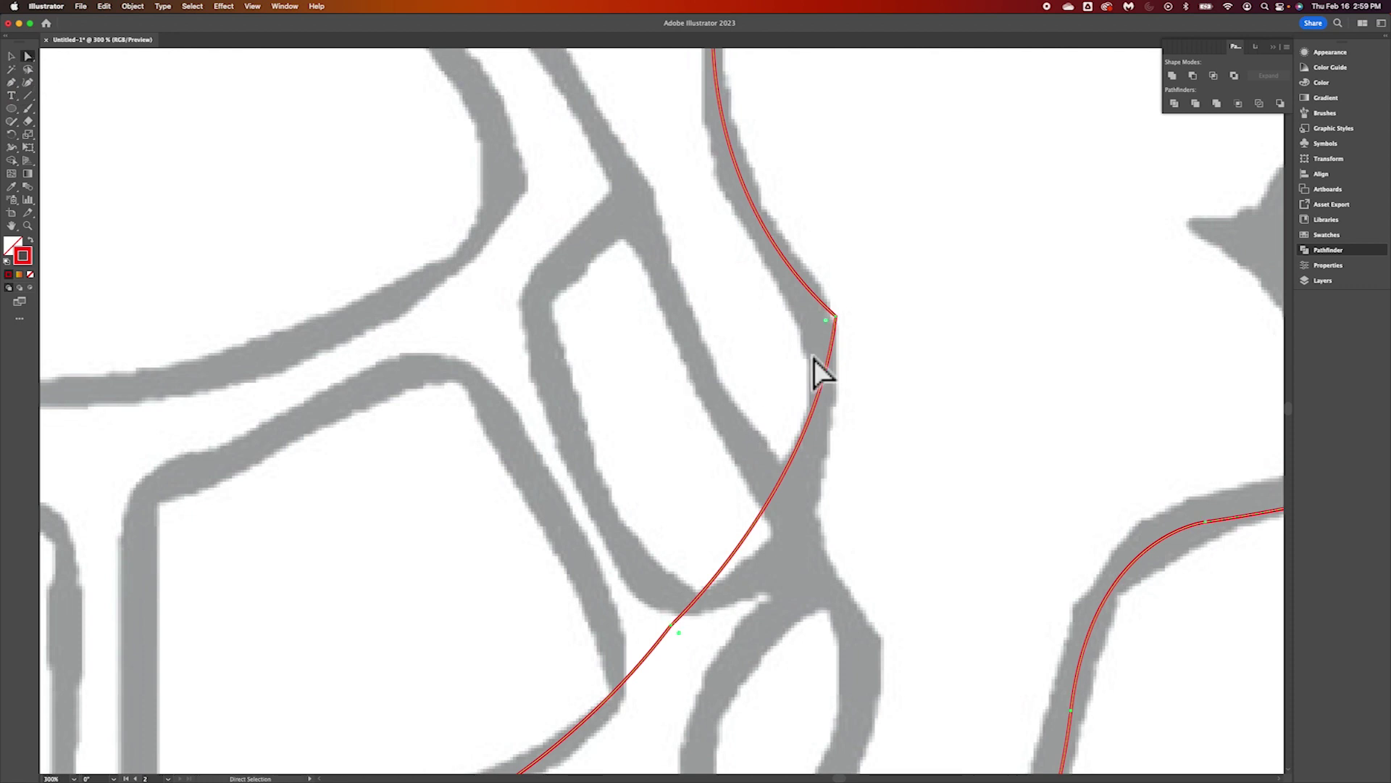
{"action": "left_click_drag", "start_coordinate": [832, 323], "coordinate": [654, 437]}
Delete the extra anchor point at the top of the head with the Delete Anchor Point tool
{"action": "scroll", "coordinate": [987, 375], "scroll_direction": "right", "scroll_amount": 6}
{"action": "scroll", "coordinate": [989, 387], "scroll_direction": "up", "scroll_amount": 14}
{"action": "scroll", "coordinate": [989, 388], "scroll_direction": "right", "scroll_amount": 7}
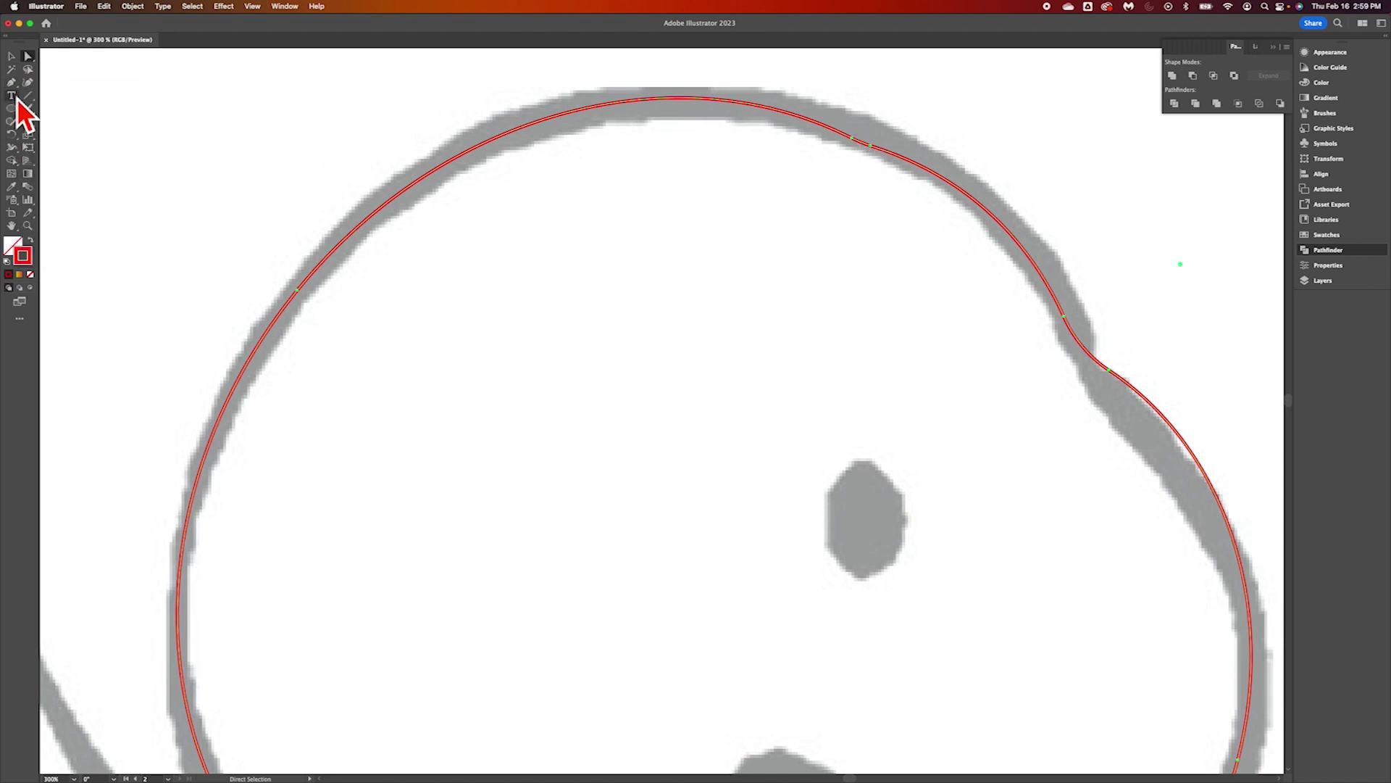
{"action": "left_click_drag", "start_coordinate": [11, 82], "coordinate": [98, 111]}
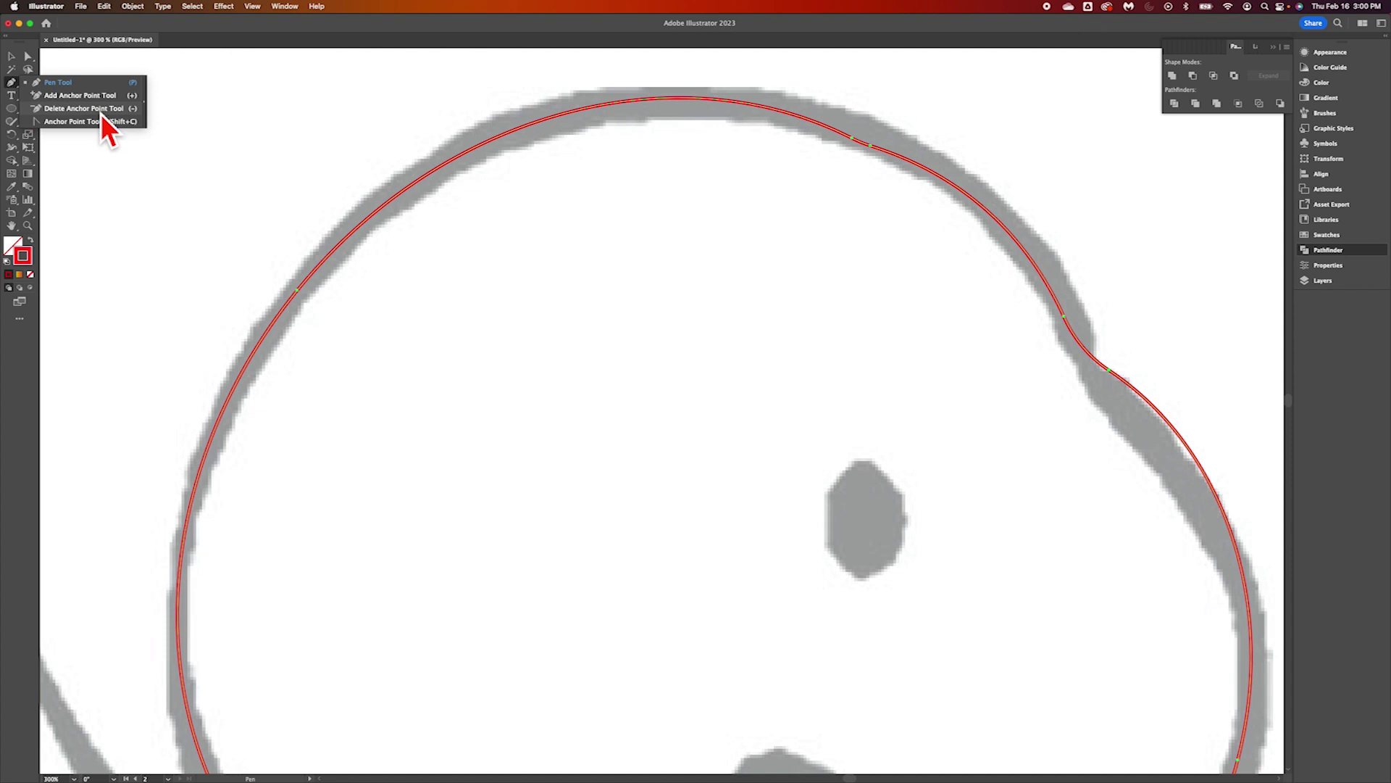
{"action": "left_click_drag", "start_coordinate": [102, 115], "coordinate": [102, 115]}
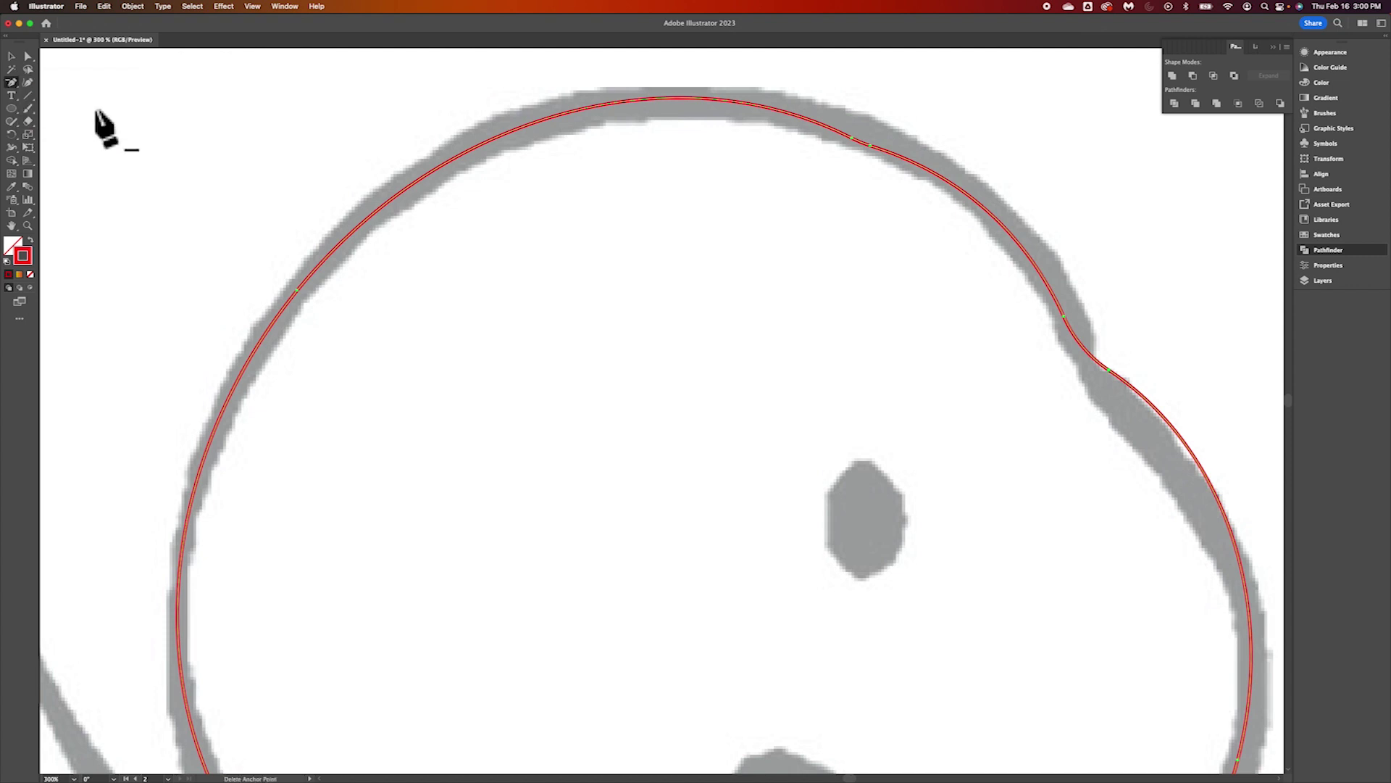
{"action": "left_click", "coordinate": [853, 137]}
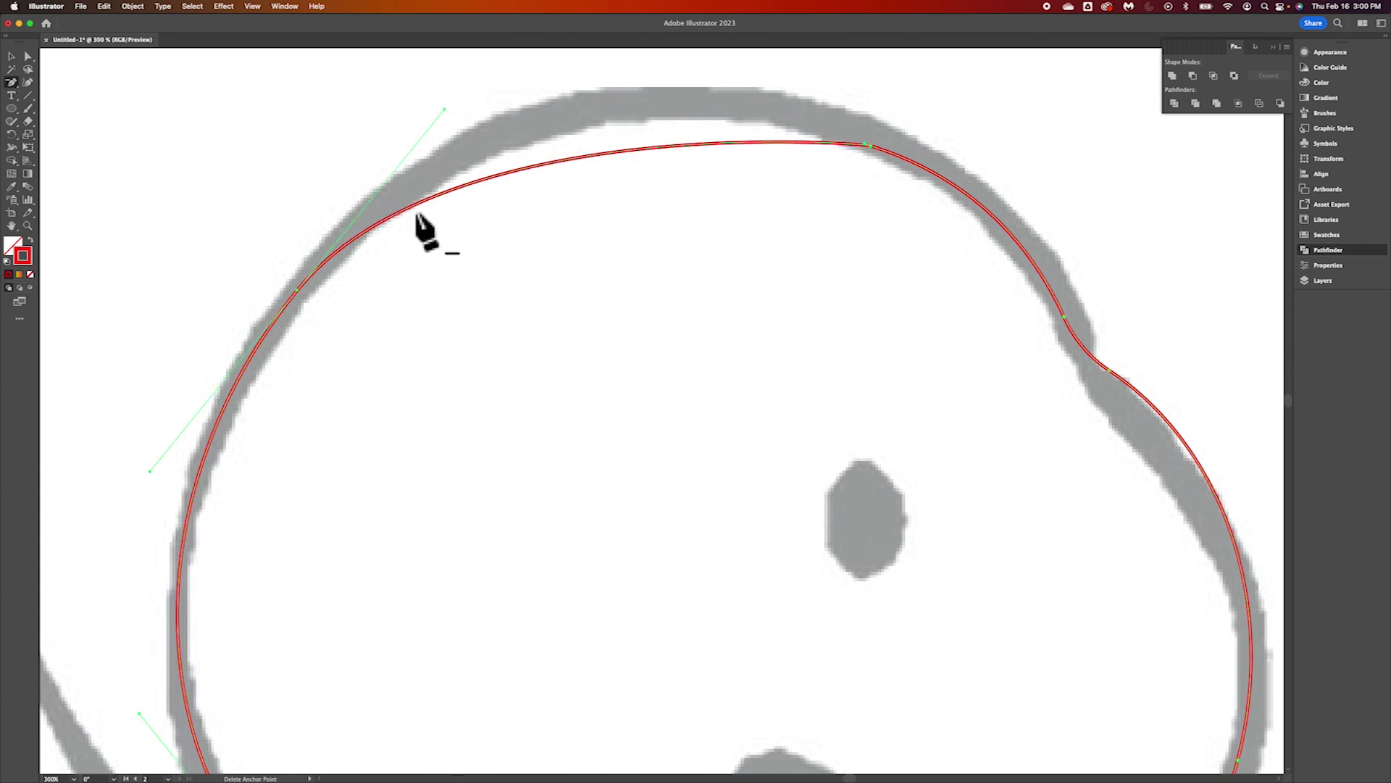
Lengthen the direction handle at the back of the head so the curve follows the sketch's crown
{"action": "scroll", "coordinate": [437, 214], "scroll_direction": "up", "scroll_amount": 2}
{"action": "key", "text": "super+minus"}
{"action": "key", "text": "super+minus"}
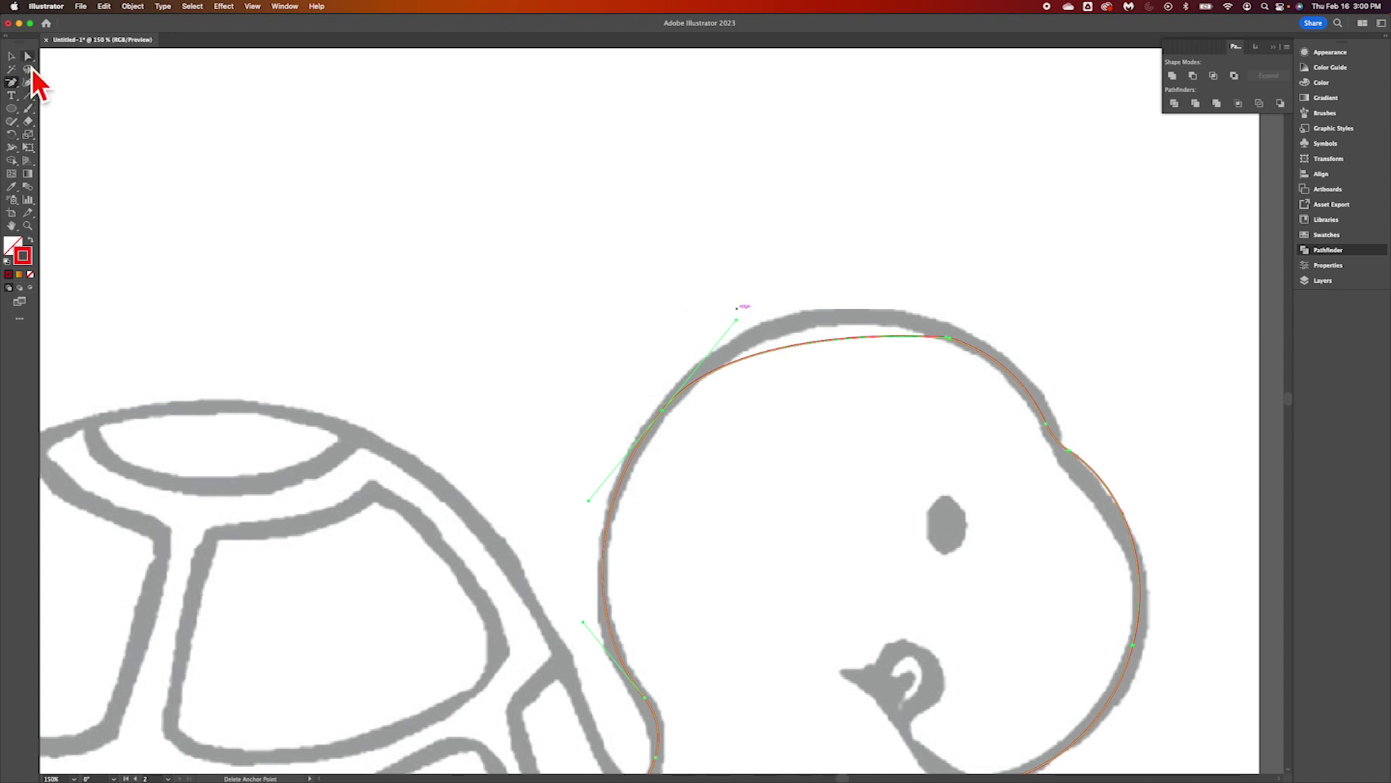
{"action": "left_click", "coordinate": [32, 58]}
{"action": "left_click_drag", "start_coordinate": [737, 319], "coordinate": [780, 249]}
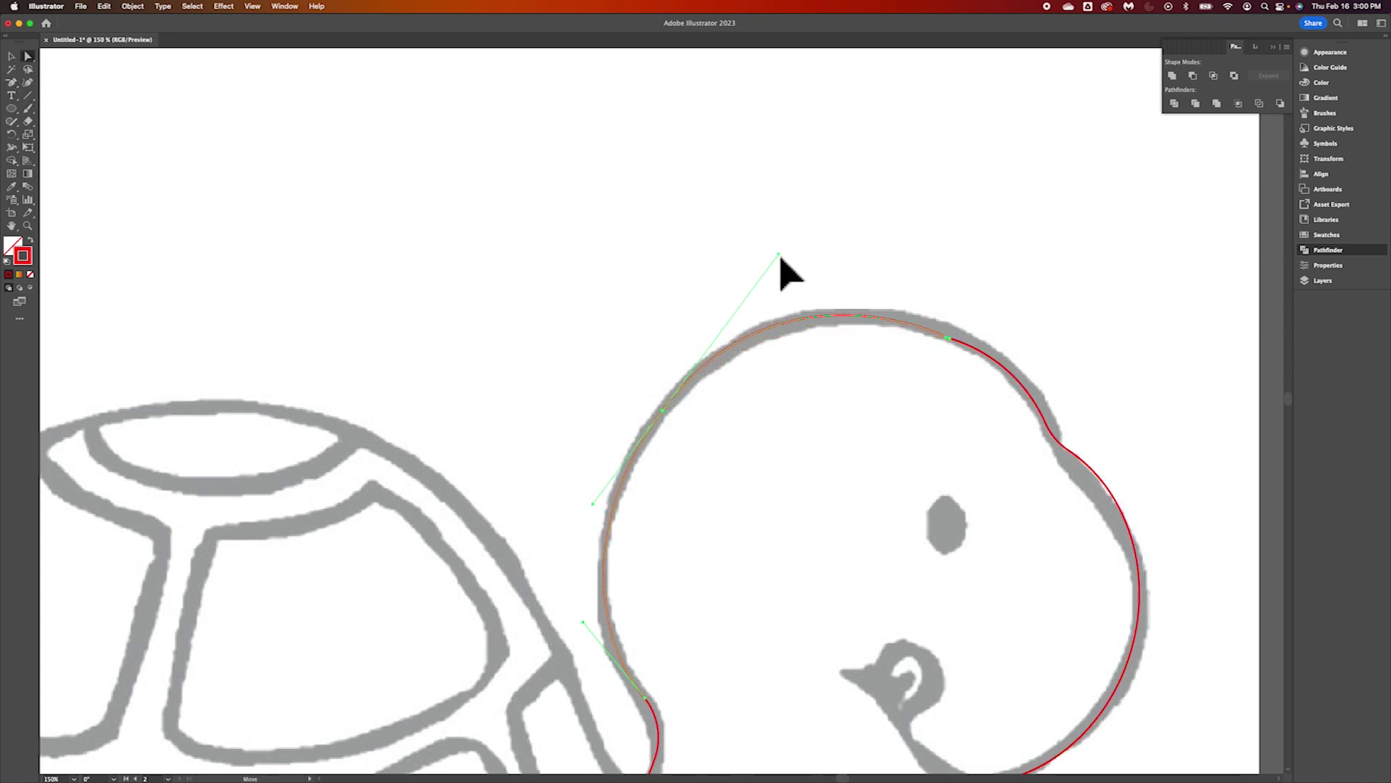
Check the legs, belly and tail, and undo the head anchor edits and the rounding of all the outline's corners
{"action": "scroll", "coordinate": [827, 563], "scroll_direction": "down", "scroll_amount": 10}
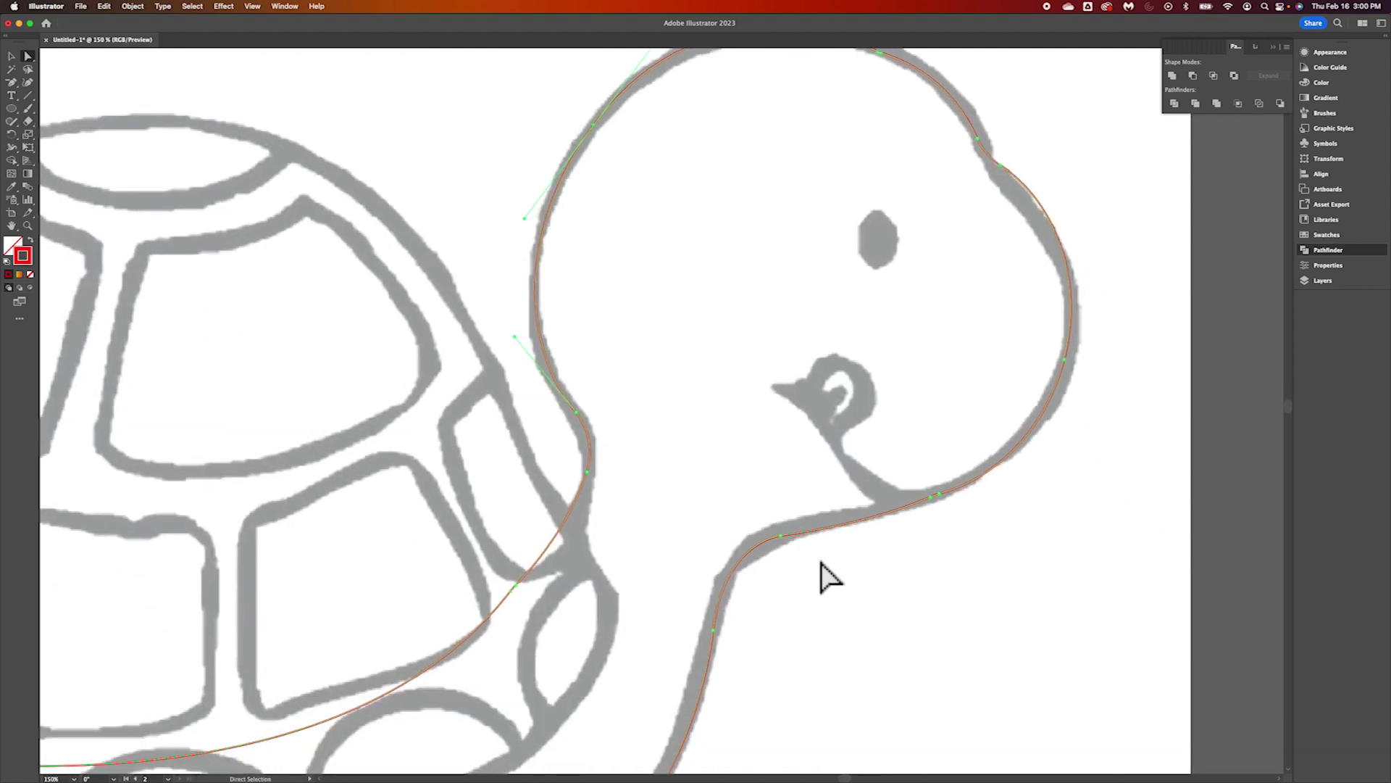
{"action": "scroll", "coordinate": [826, 577], "scroll_direction": "down", "scroll_amount": 10}
{"action": "scroll", "coordinate": [826, 577], "scroll_direction": "left", "scroll_amount": 10}
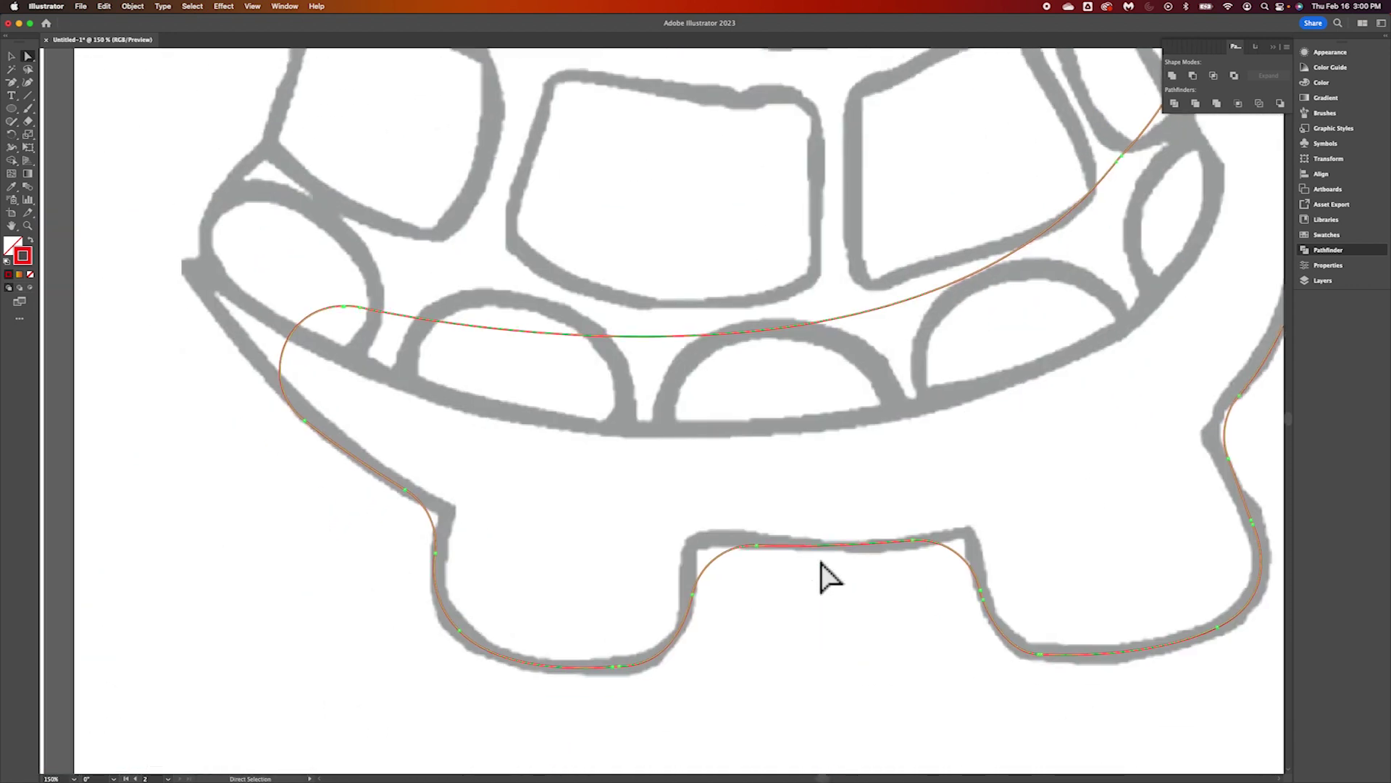
{"action": "scroll", "coordinate": [827, 577], "scroll_direction": "left", "scroll_amount": 5}
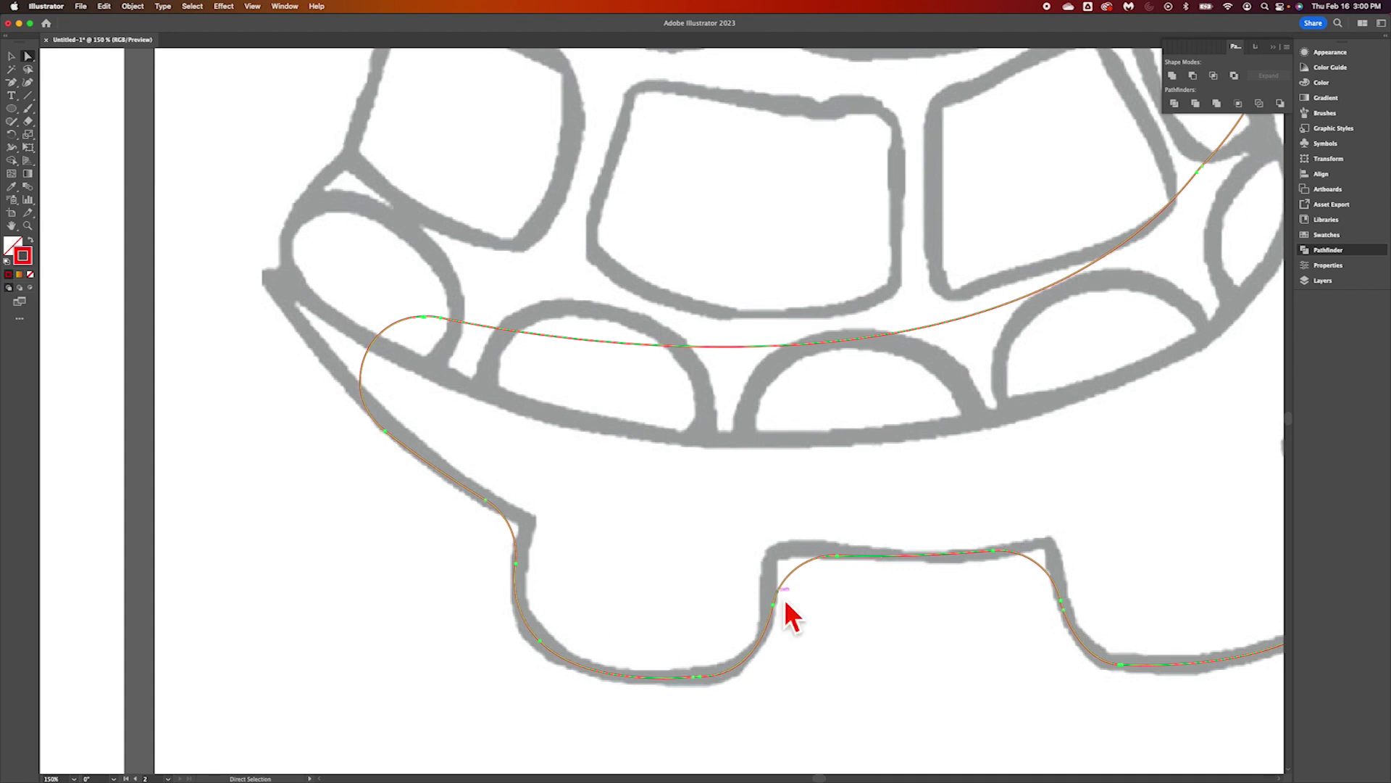
{"action": "scroll", "coordinate": [1141, 623], "scroll_direction": "right", "scroll_amount": 10}
{"action": "scroll", "coordinate": [1147, 627], "scroll_direction": "left", "scroll_amount": 4}
{"action": "scroll", "coordinate": [1147, 627], "scroll_direction": "up", "scroll_amount": 1}
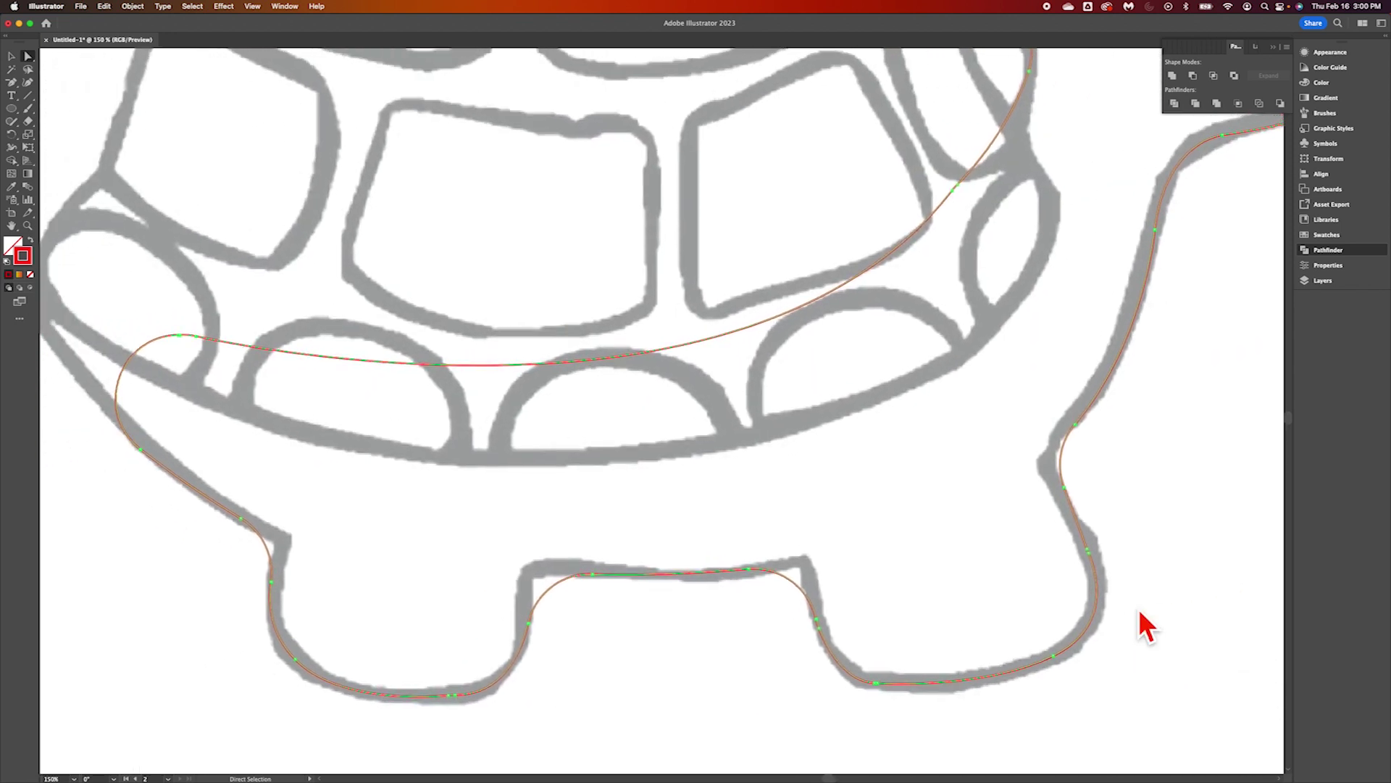
{"action": "key", "text": "super+1"}
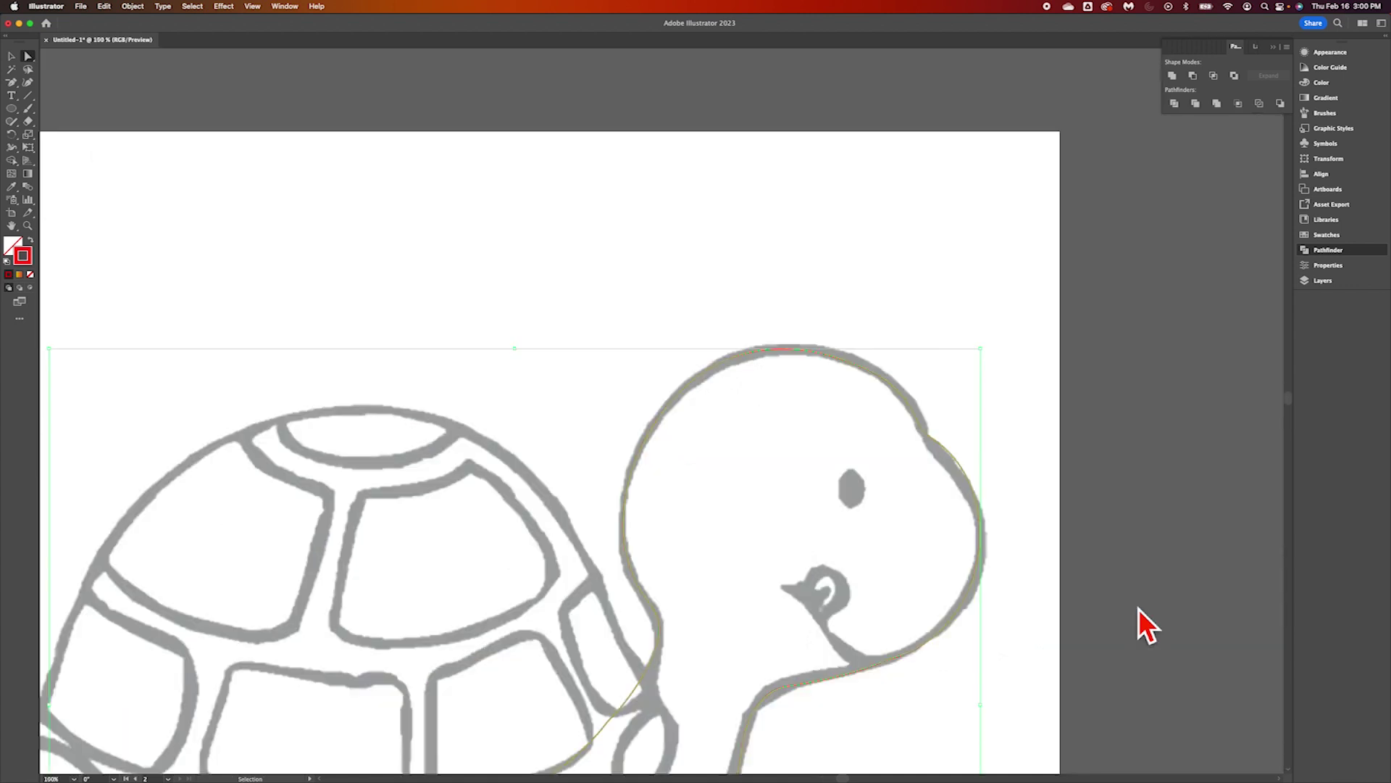
{"action": "key", "text": "a"}
{"action": "scroll", "coordinate": [683, 645], "scroll_direction": "down", "scroll_amount": 10}
{"action": "scroll", "coordinate": [683, 645], "scroll_direction": "left", "scroll_amount": 6}
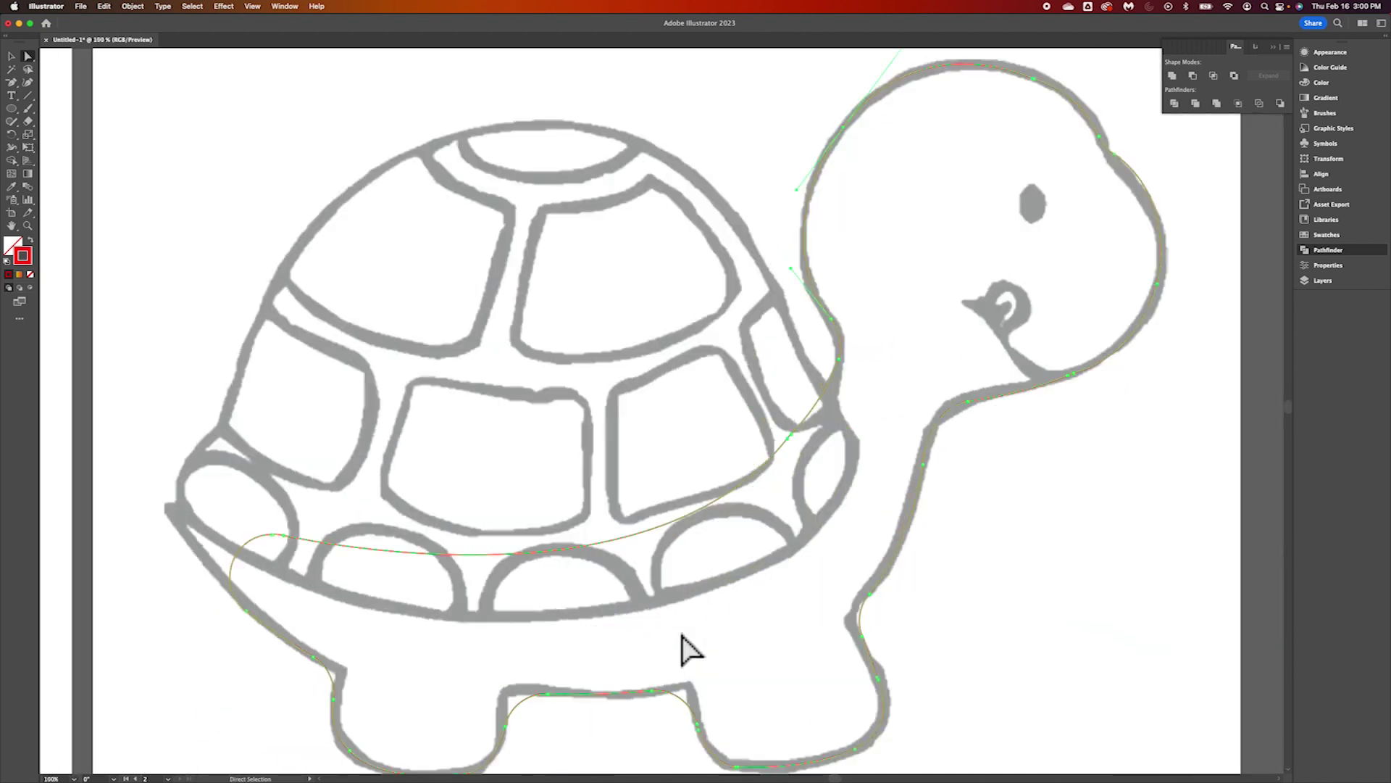
{"action": "scroll", "coordinate": [684, 646], "scroll_direction": "down", "scroll_amount": 1}
{"action": "scroll", "coordinate": [684, 646], "scroll_direction": "left", "scroll_amount": 1}
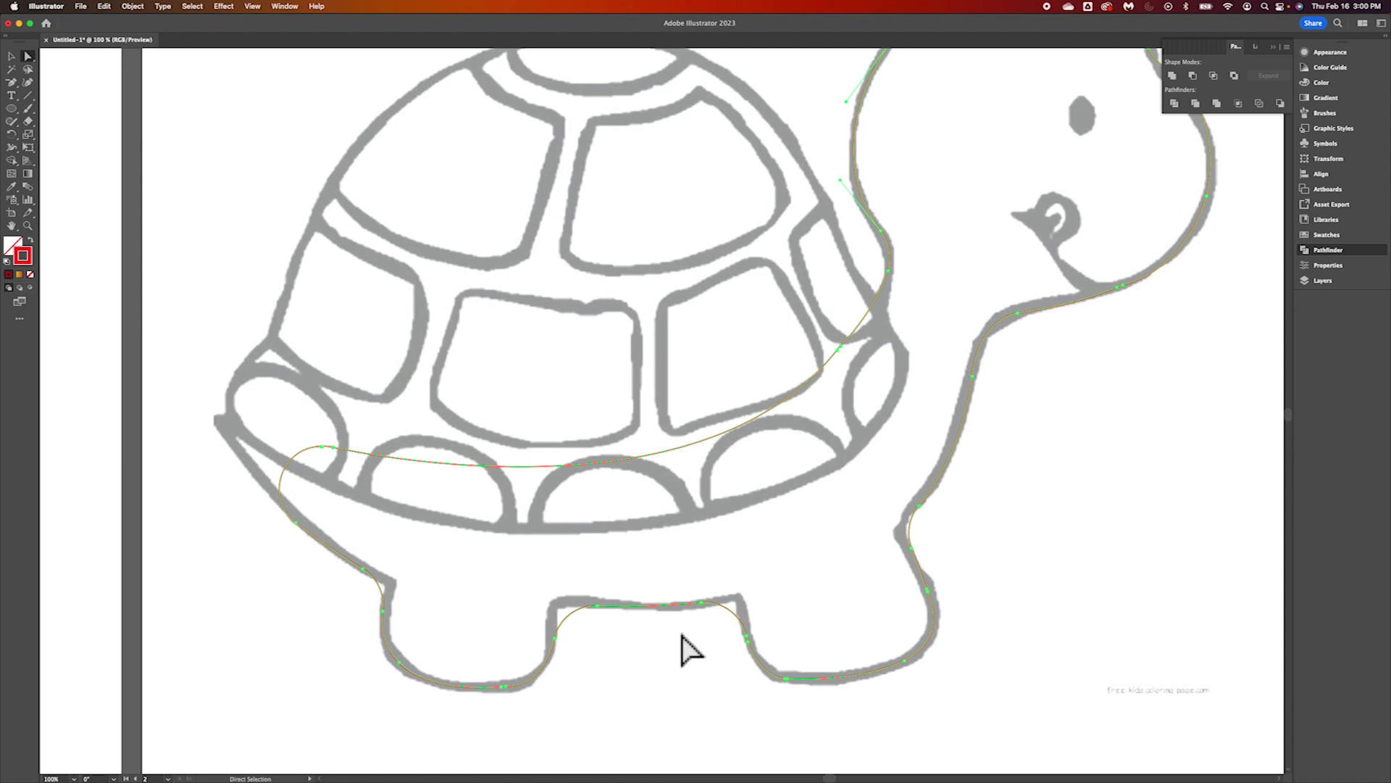
{"action": "key", "text": "v"}
{"action": "scroll", "coordinate": [683, 646], "scroll_direction": "down", "scroll_amount": 3}
{"action": "key", "text": "a"}
{"action": "scroll", "coordinate": [754, 460], "scroll_direction": "up", "scroll_amount": 5}
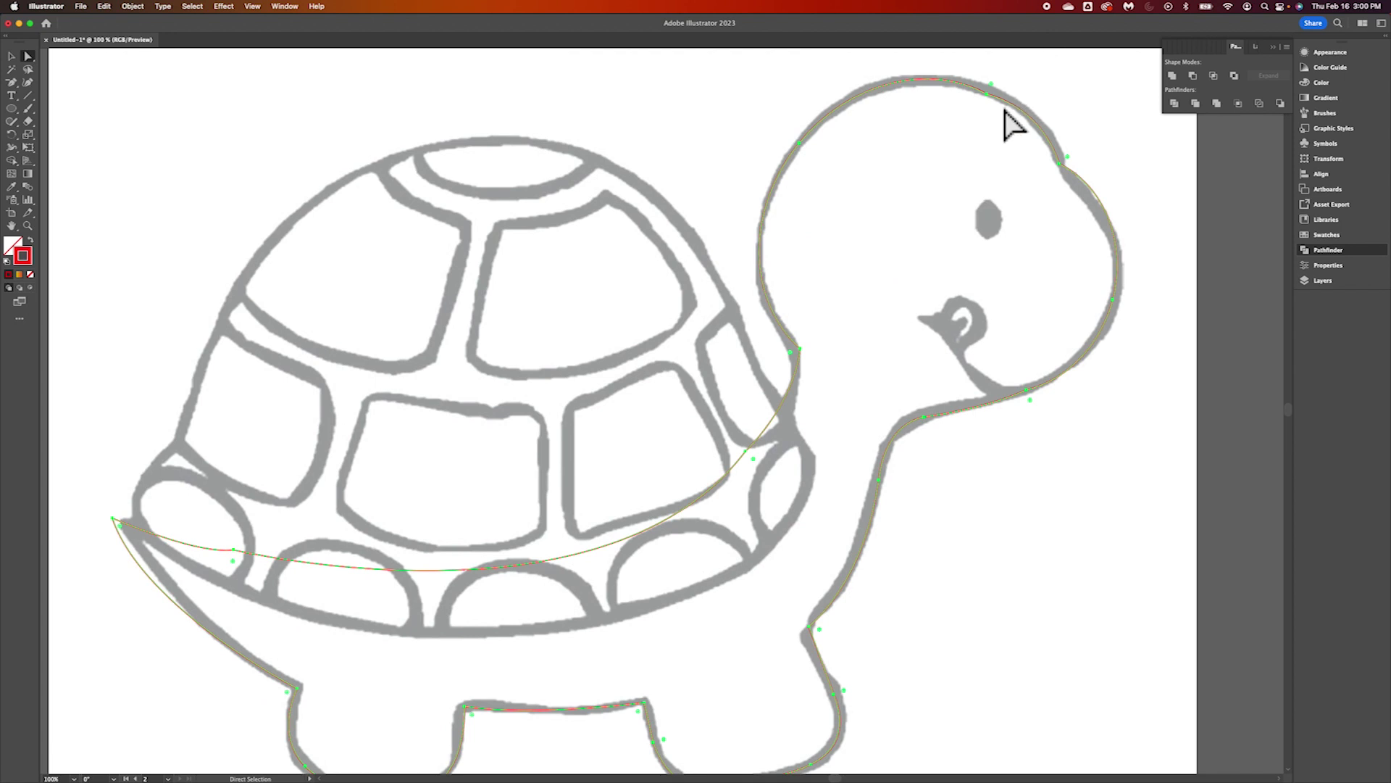
Select only the corner where the neck meets the back of the head and round it
{"action": "key", "text": "super+equal"}
{"action": "key", "text": "super+equal"}
{"action": "key", "text": "super+equal"}
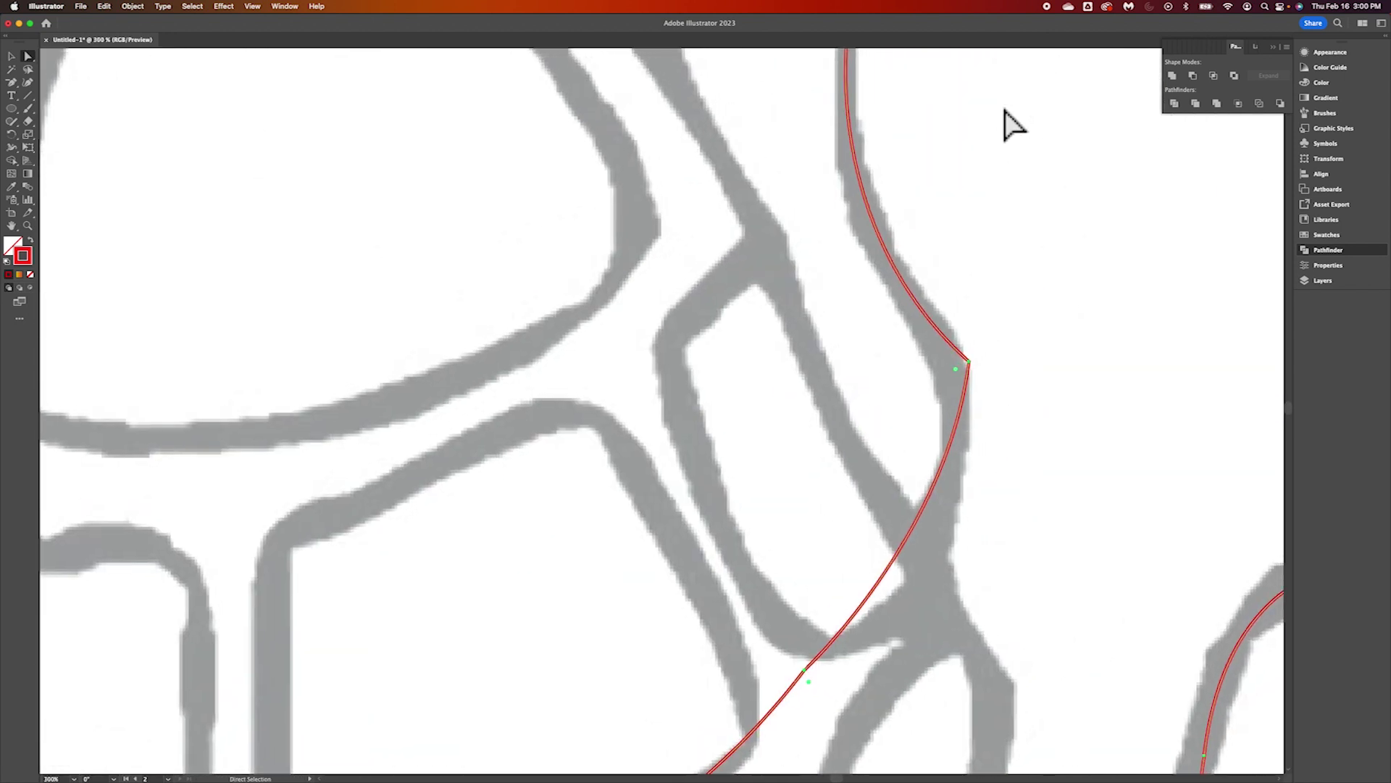
{"action": "scroll", "coordinate": [960, 402], "scroll_direction": "right", "scroll_amount": 2}
{"action": "scroll", "coordinate": [960, 403], "scroll_direction": "up", "scroll_amount": 1}
{"action": "left_click", "coordinate": [920, 385]}
{"action": "left_click_drag", "start_coordinate": [912, 392], "coordinate": [770, 431]}
Smooth the kink in the line crossing the rear of the shell by adjusting its anchor point and direction handle
{"action": "scroll", "coordinate": [1025, 348], "scroll_direction": "up", "scroll_amount": 10}
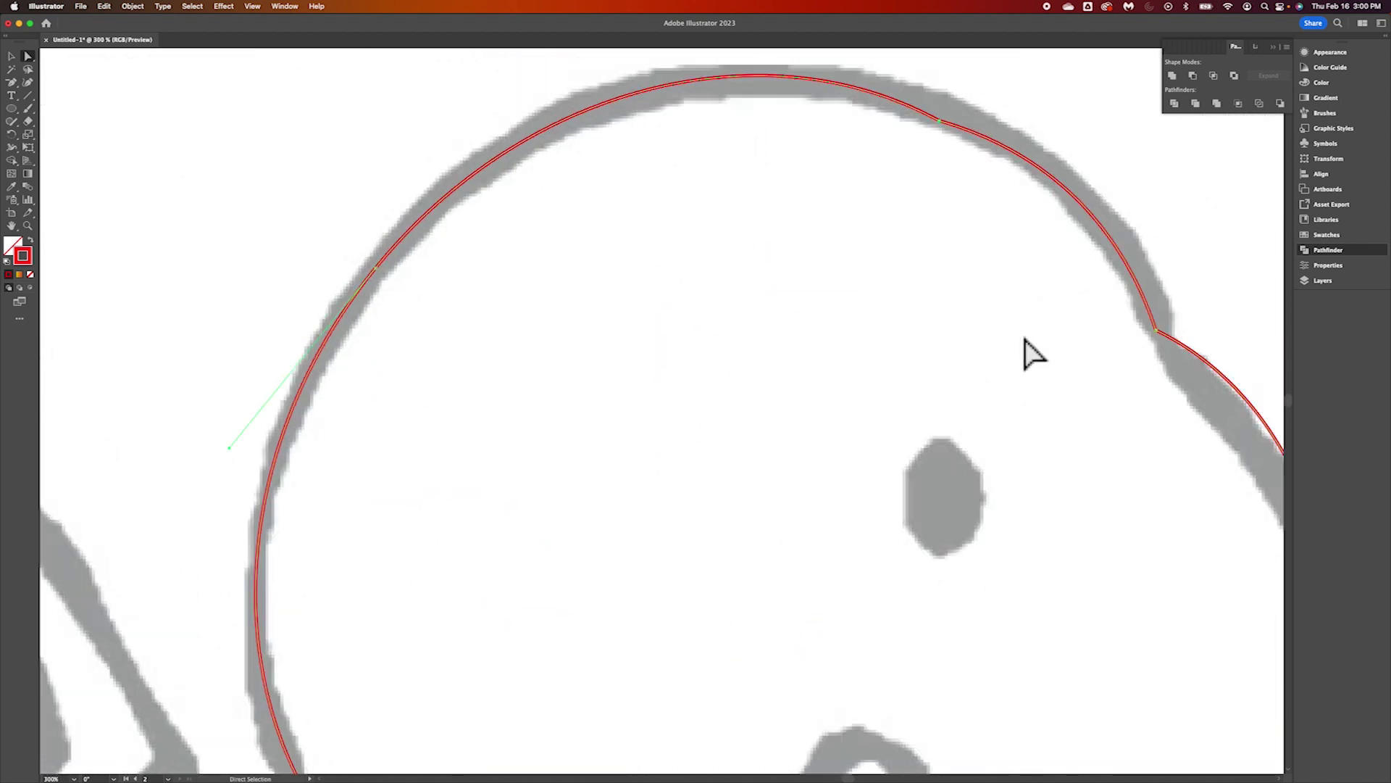
{"action": "scroll", "coordinate": [1024, 353], "scroll_direction": "down", "scroll_amount": 15}
{"action": "scroll", "coordinate": [1025, 353], "scroll_direction": "left", "scroll_amount": 8}
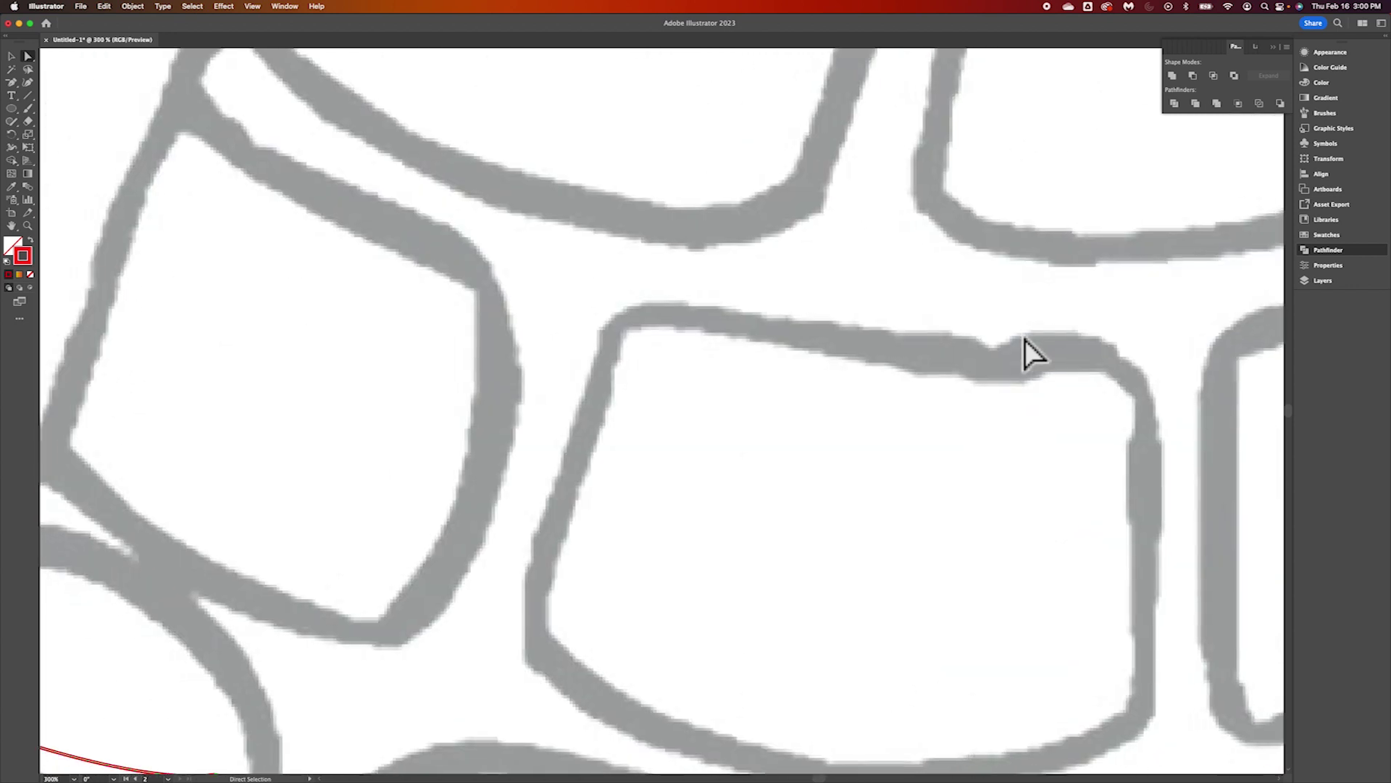
{"action": "scroll", "coordinate": [611, 513], "scroll_direction": "down", "scroll_amount": 6}
{"action": "scroll", "coordinate": [611, 513], "scroll_direction": "left", "scroll_amount": 3}
{"action": "scroll", "coordinate": [612, 528], "scroll_direction": "right", "scroll_amount": 8}
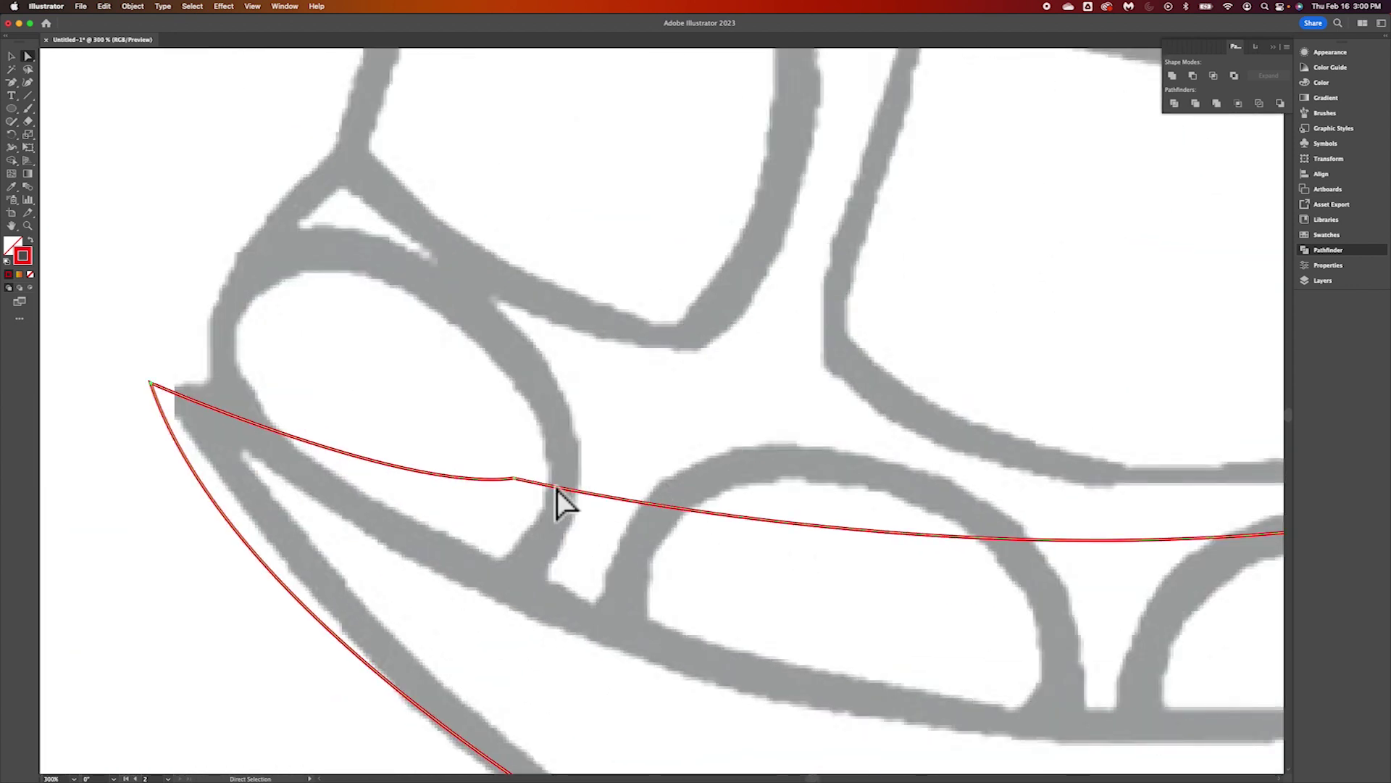
{"action": "left_click", "coordinate": [515, 484]}
{"action": "left_click_drag", "start_coordinate": [515, 483], "coordinate": [515, 489]}
{"action": "left_click_drag", "start_coordinate": [404, 500], "coordinate": [390, 463]}
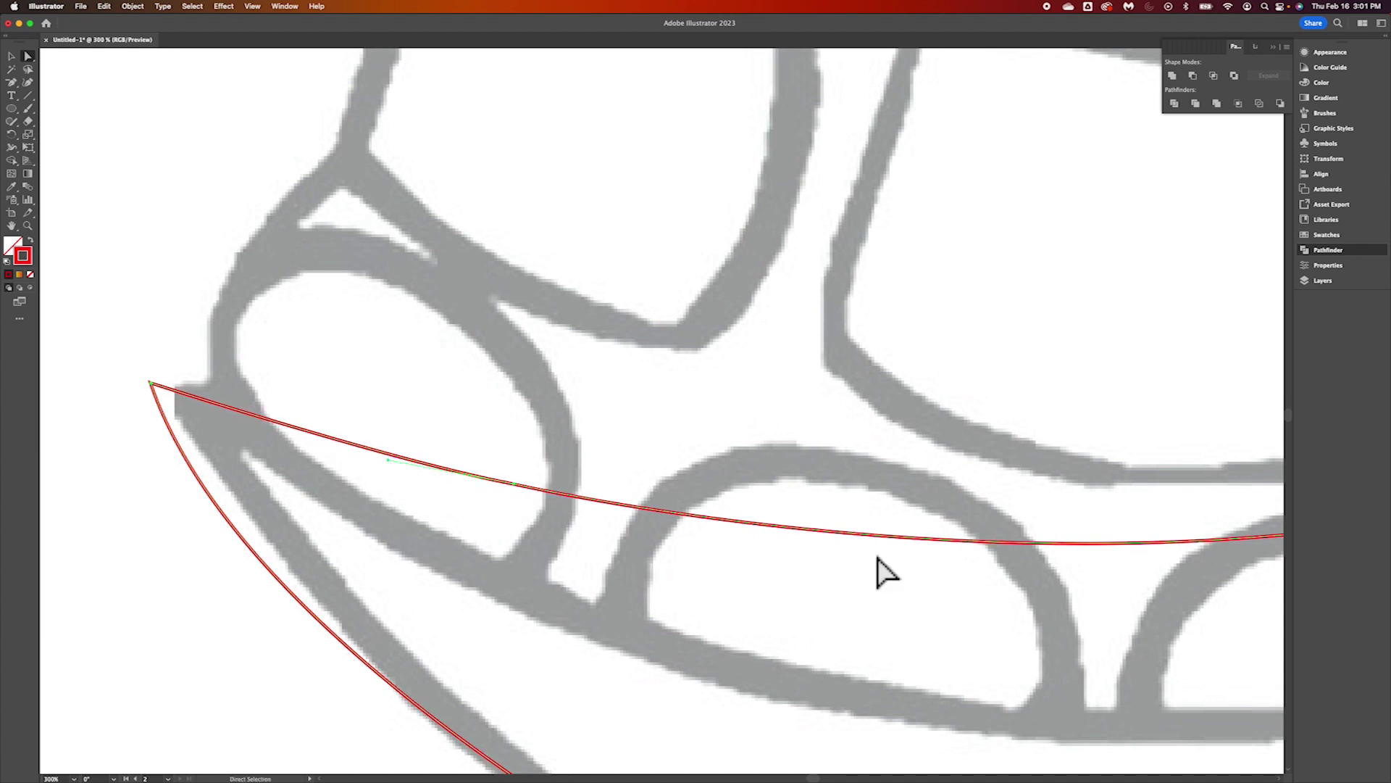
Check the traced outline around the tail, legs and chest, and deselect it
{"action": "scroll", "coordinate": [613, 562], "scroll_direction": "down", "scroll_amount": 10}
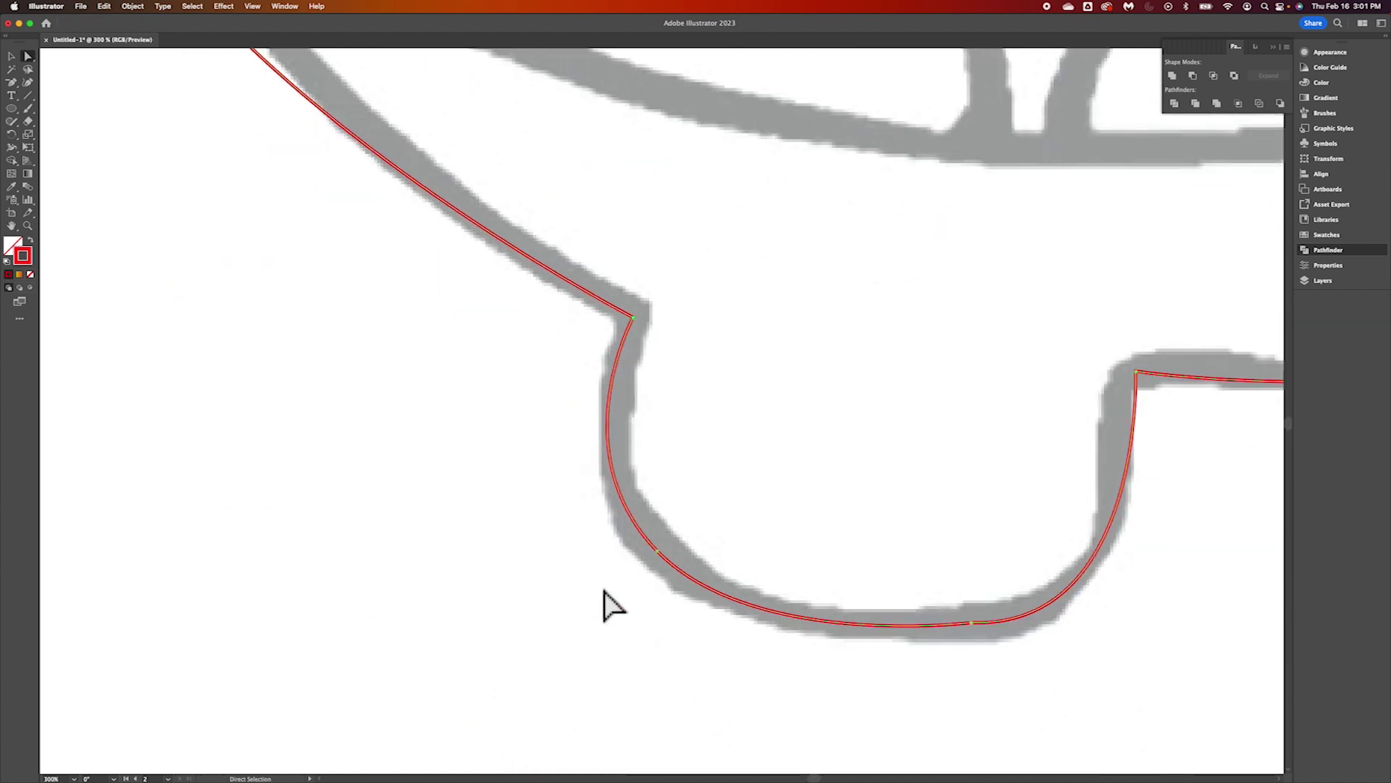
{"action": "scroll", "coordinate": [605, 602], "scroll_direction": "right", "scroll_amount": 10}
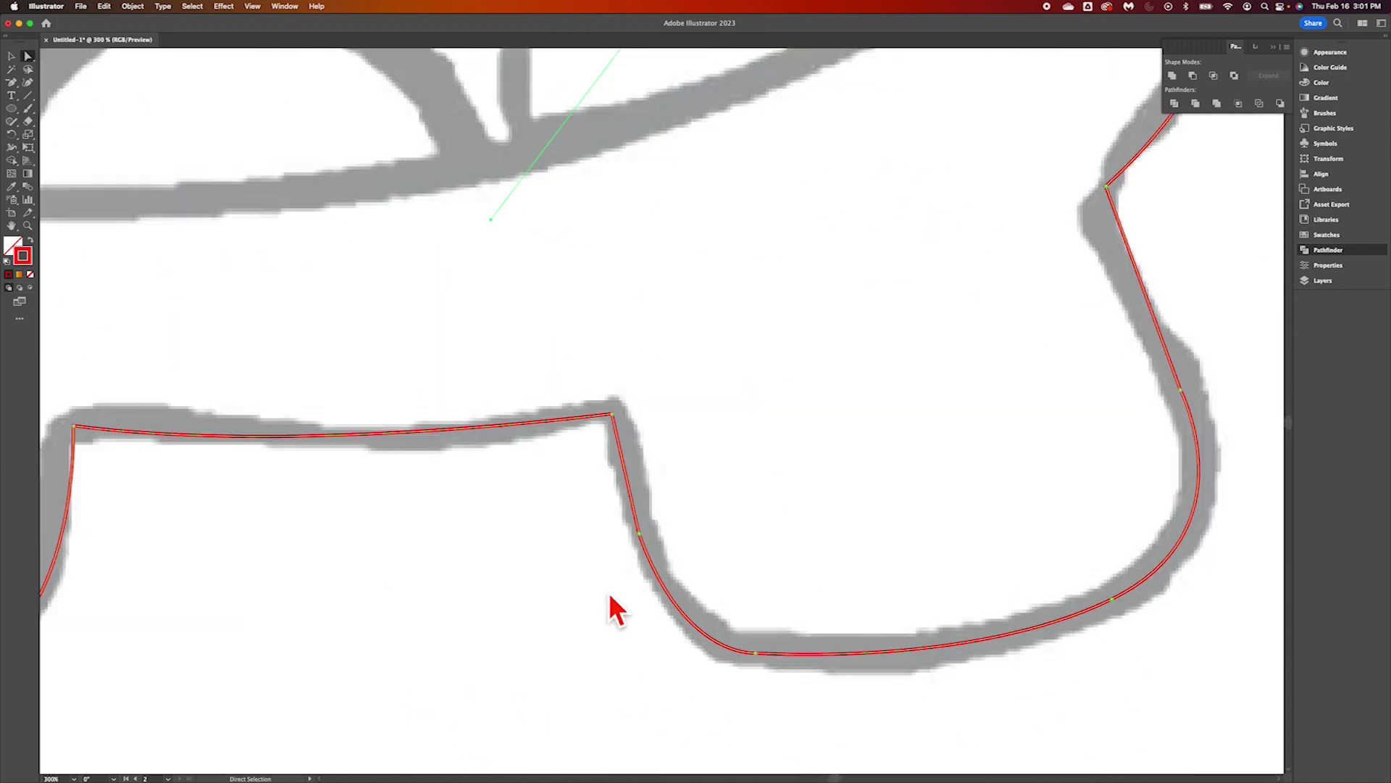
{"action": "scroll", "coordinate": [830, 721], "scroll_direction": "up", "scroll_amount": 6}
{"action": "scroll", "coordinate": [829, 721], "scroll_direction": "right", "scroll_amount": 3}
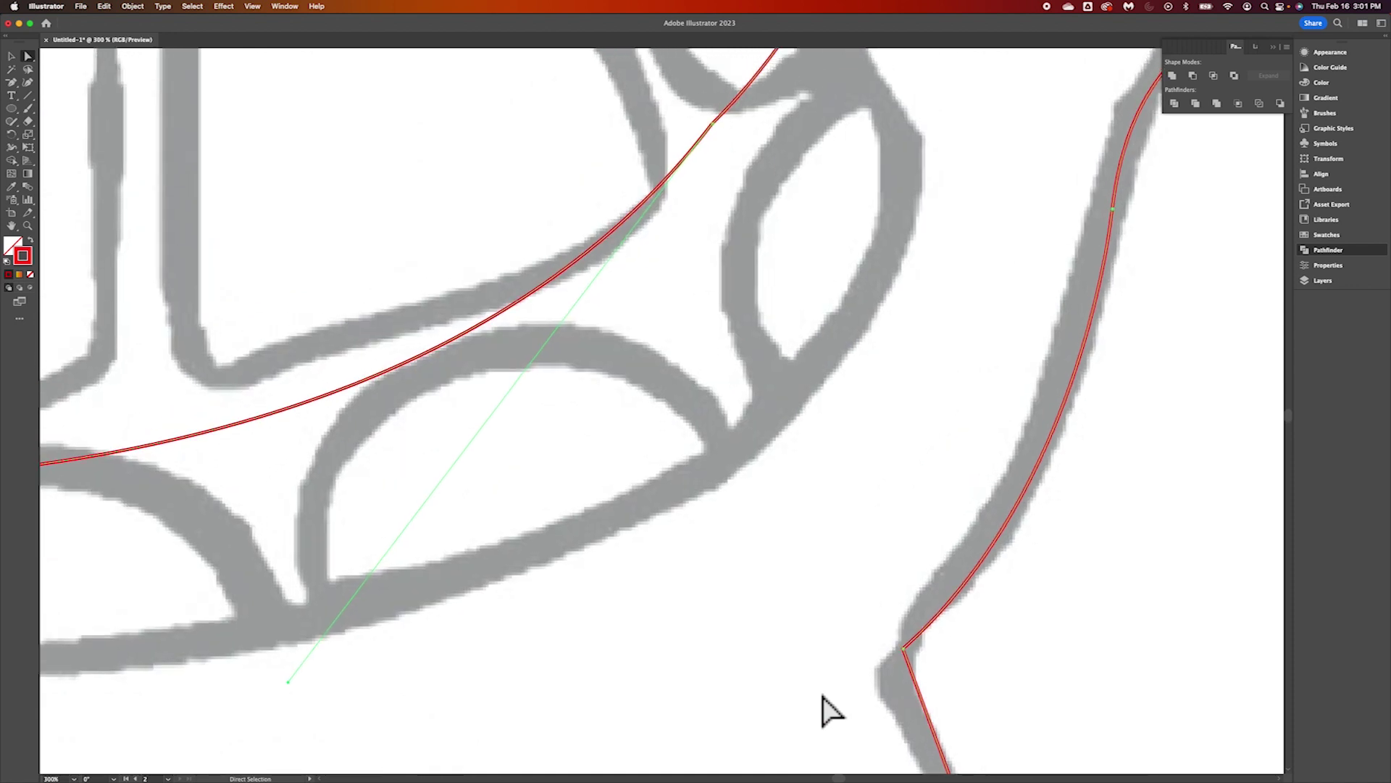
{"action": "key", "text": "super+minus"}
{"action": "key", "text": "super+minus"}
{"action": "key", "text": "super+minus"}
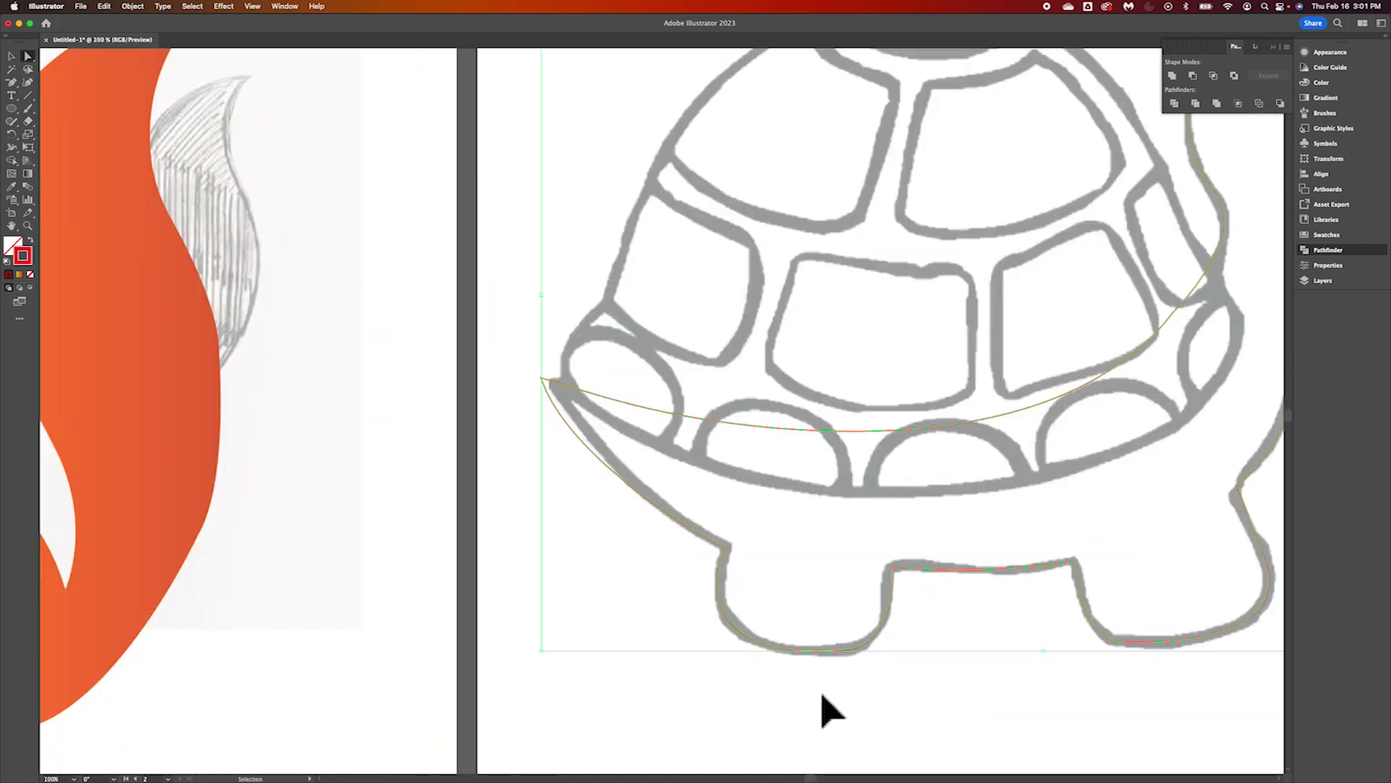
{"action": "key", "text": "super+minus"}
{"action": "key", "text": "a"}
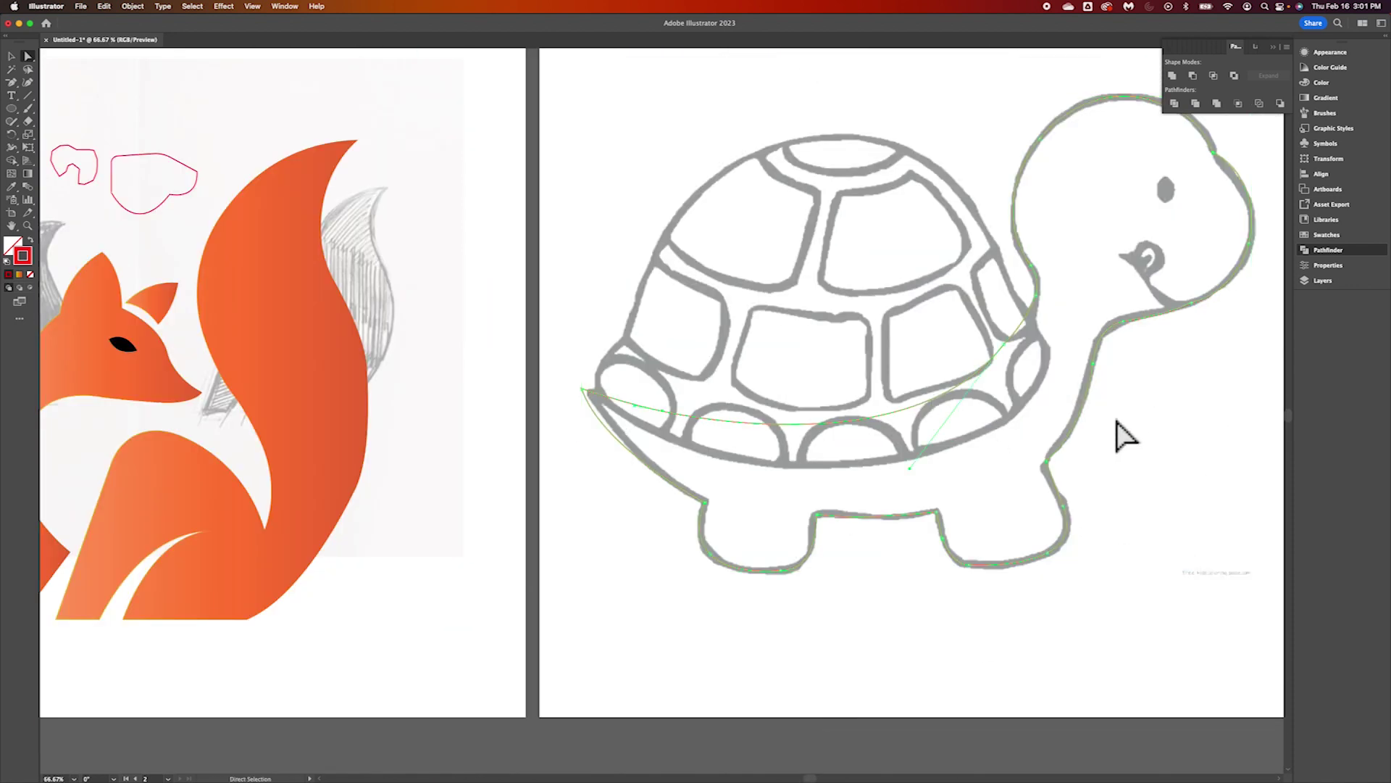
{"action": "left_click", "coordinate": [12, 56]}
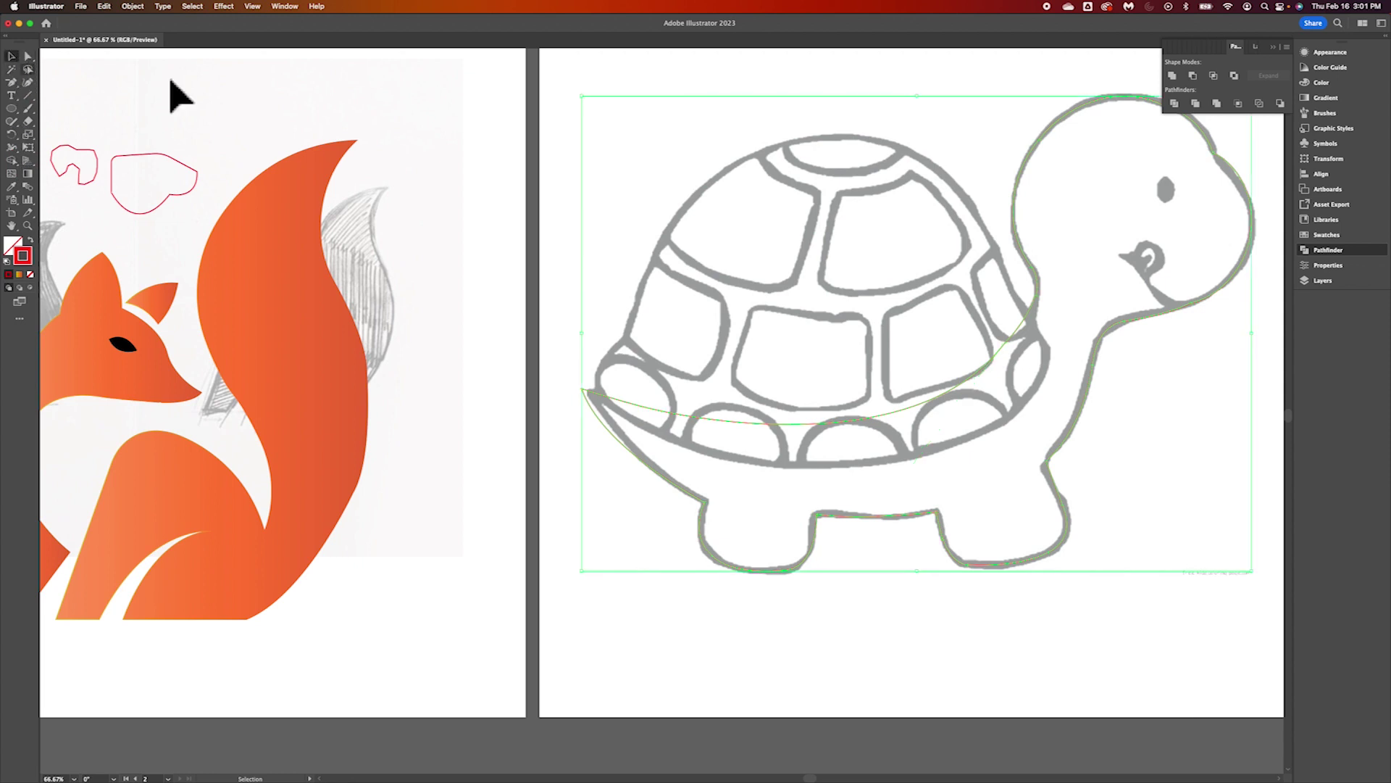
{"action": "left_click", "coordinate": [566, 171]}
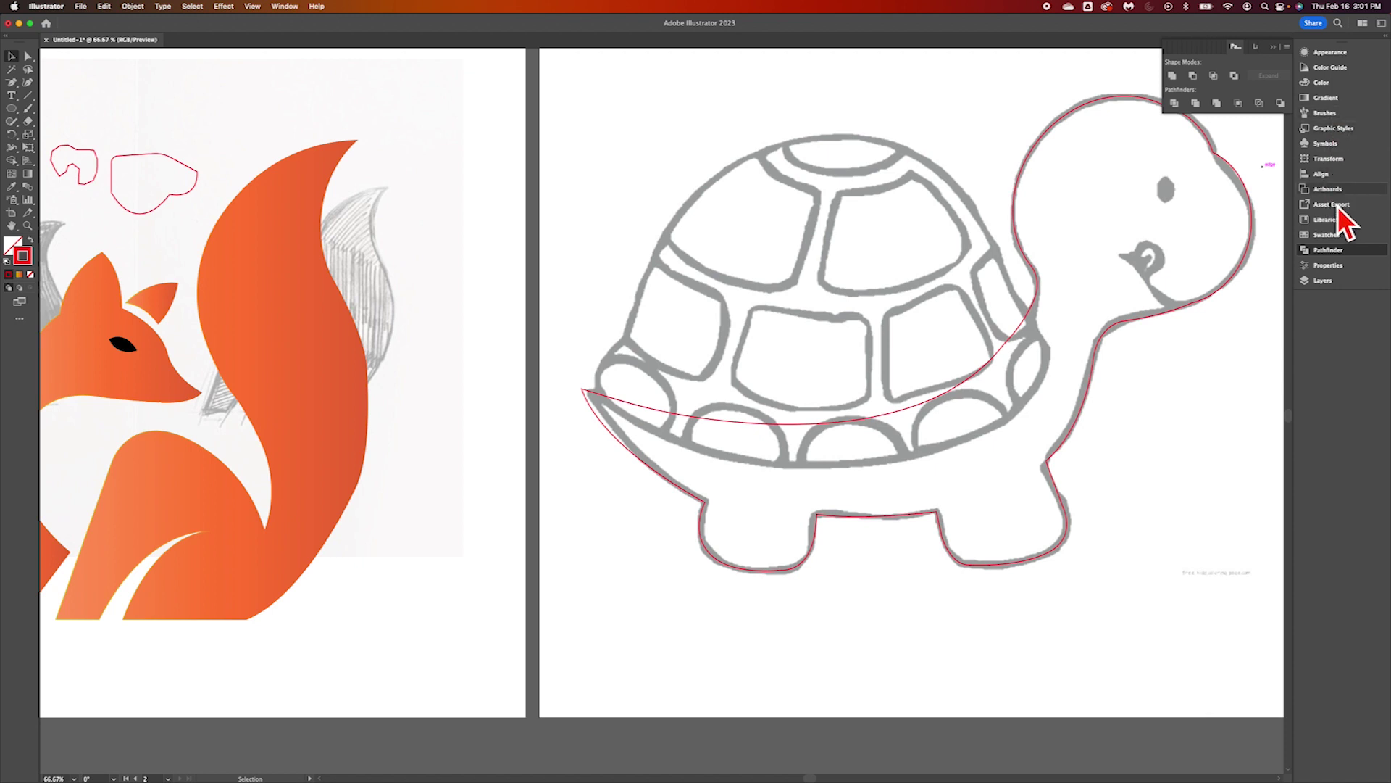
Lock the turtle outline's path in Layer 3 and rename it body
{"action": "left_click", "coordinate": [1329, 281]}
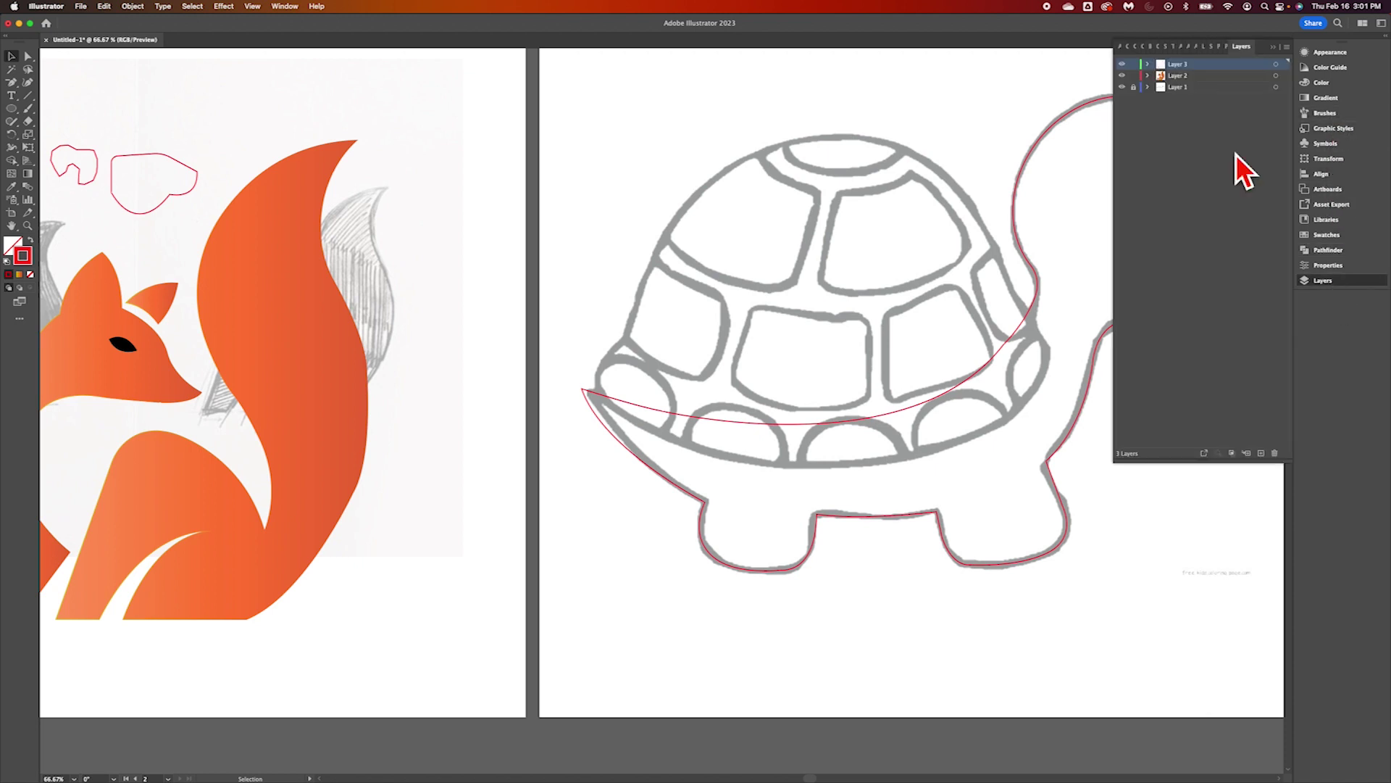
{"action": "left_click", "coordinate": [1134, 65]}
{"action": "left_click", "coordinate": [1147, 65]}
{"action": "double_click", "coordinate": [1198, 78]}
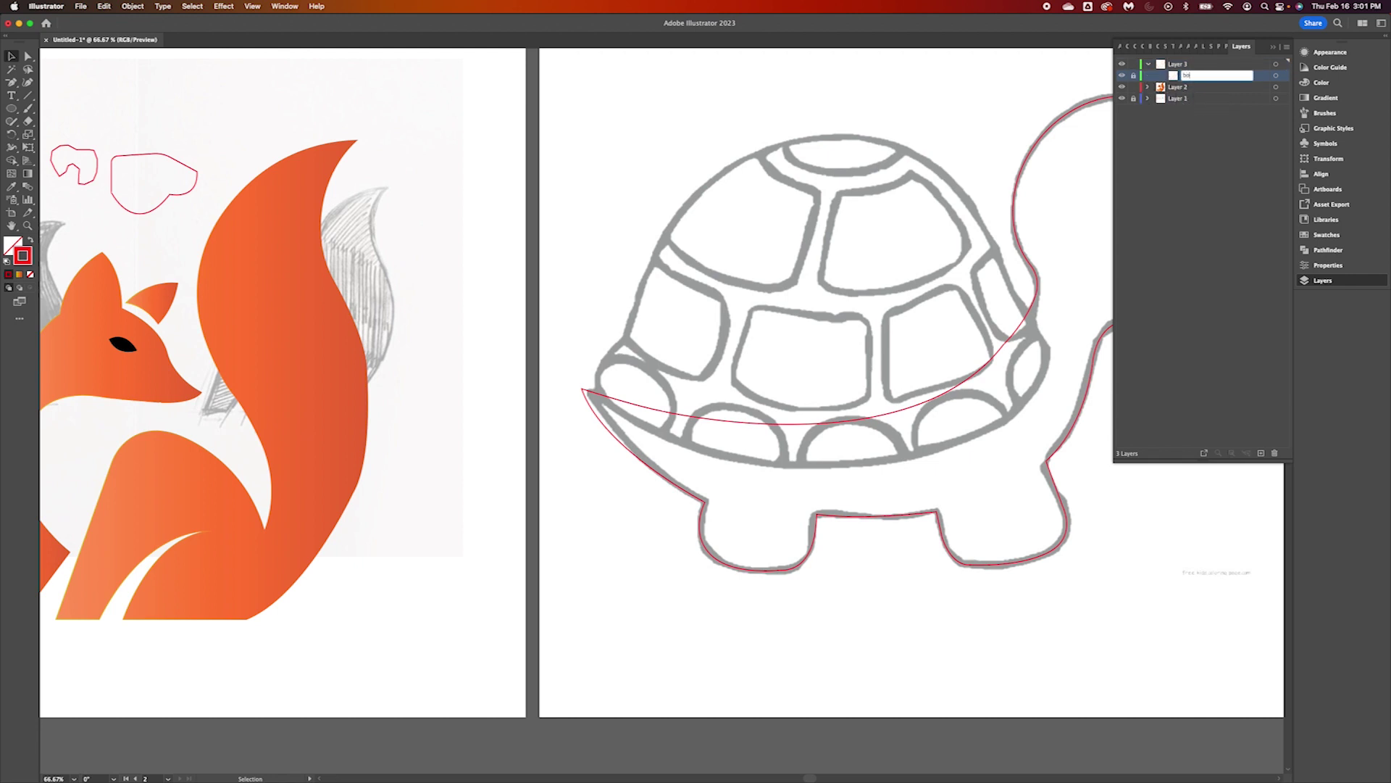
{"action": "key", "text": "Return"}
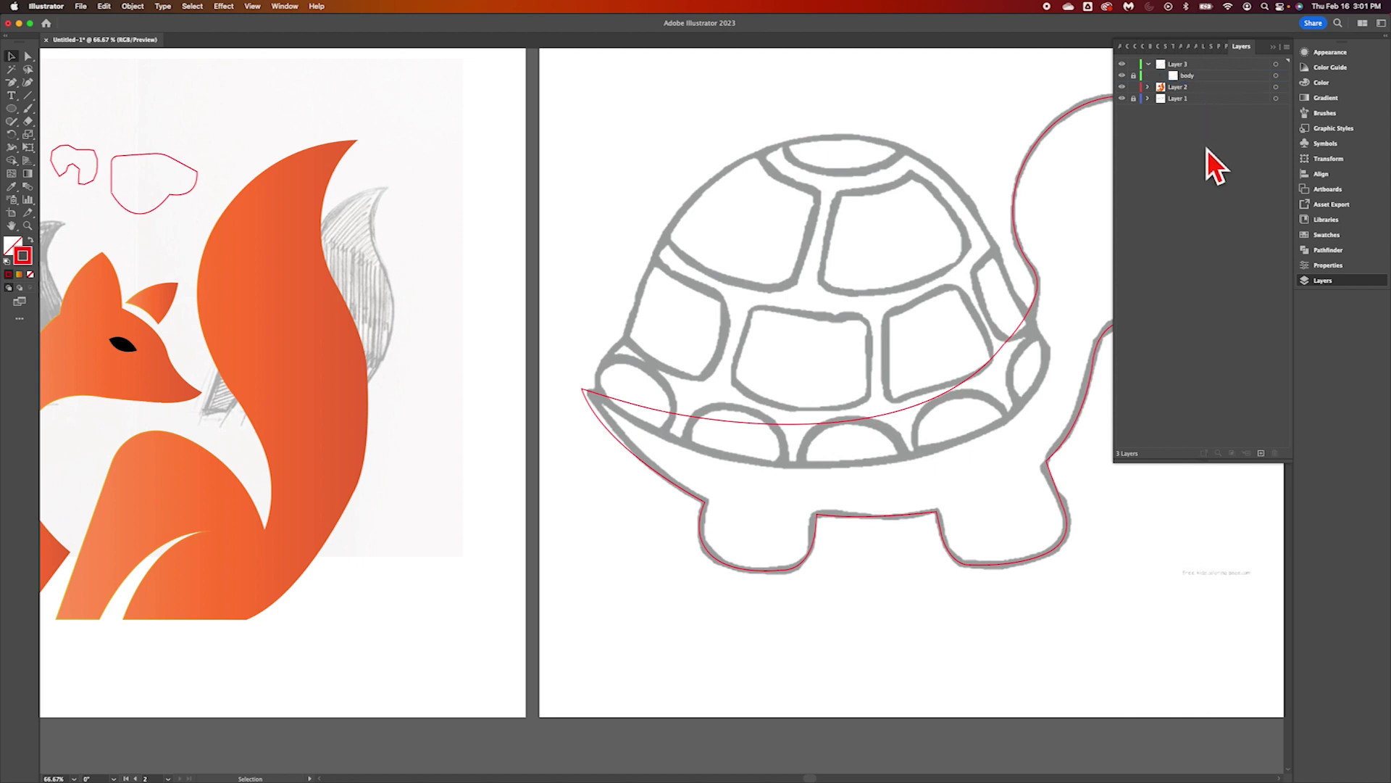
Set the layer list's row size to Large
{"action": "left_click", "coordinate": [1287, 47]}
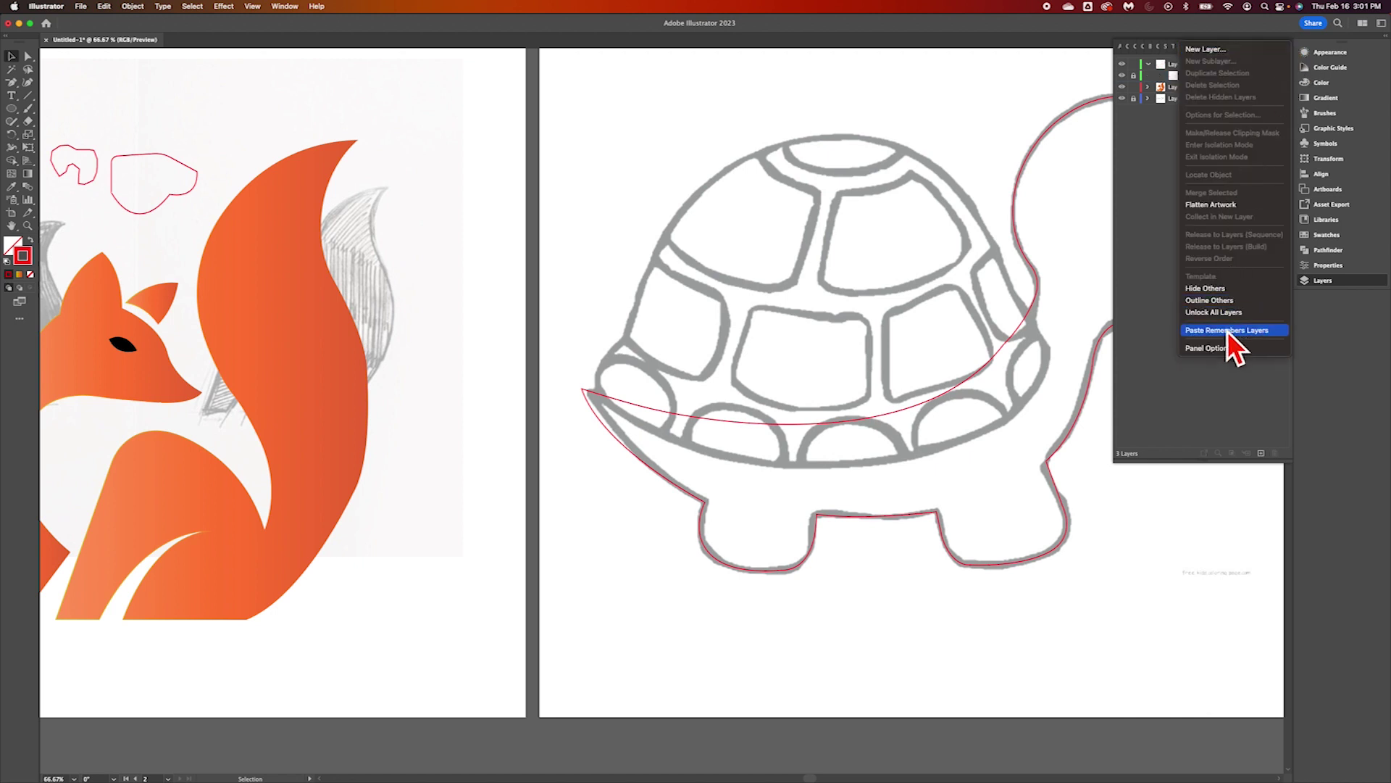
{"action": "left_click", "coordinate": [1226, 349]}
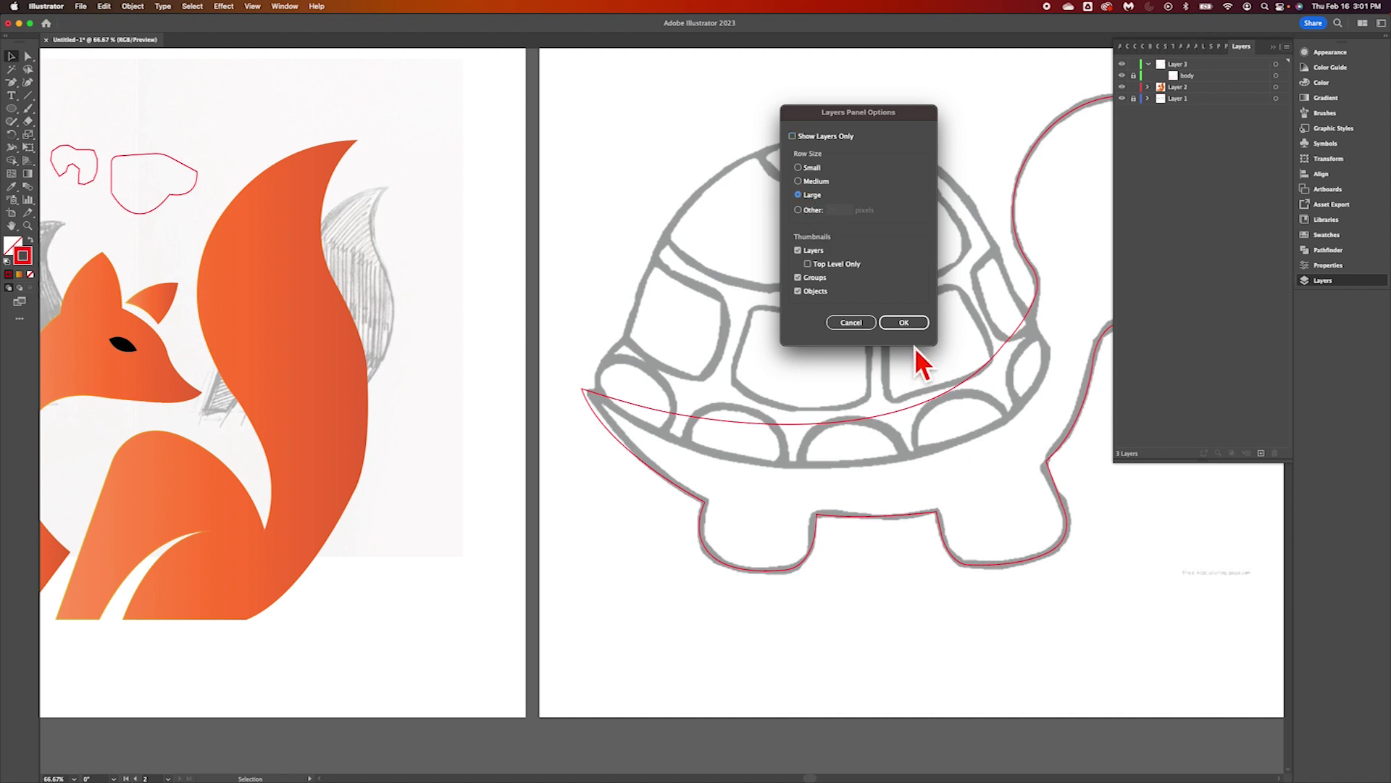
{"action": "left_click", "coordinate": [915, 324]}
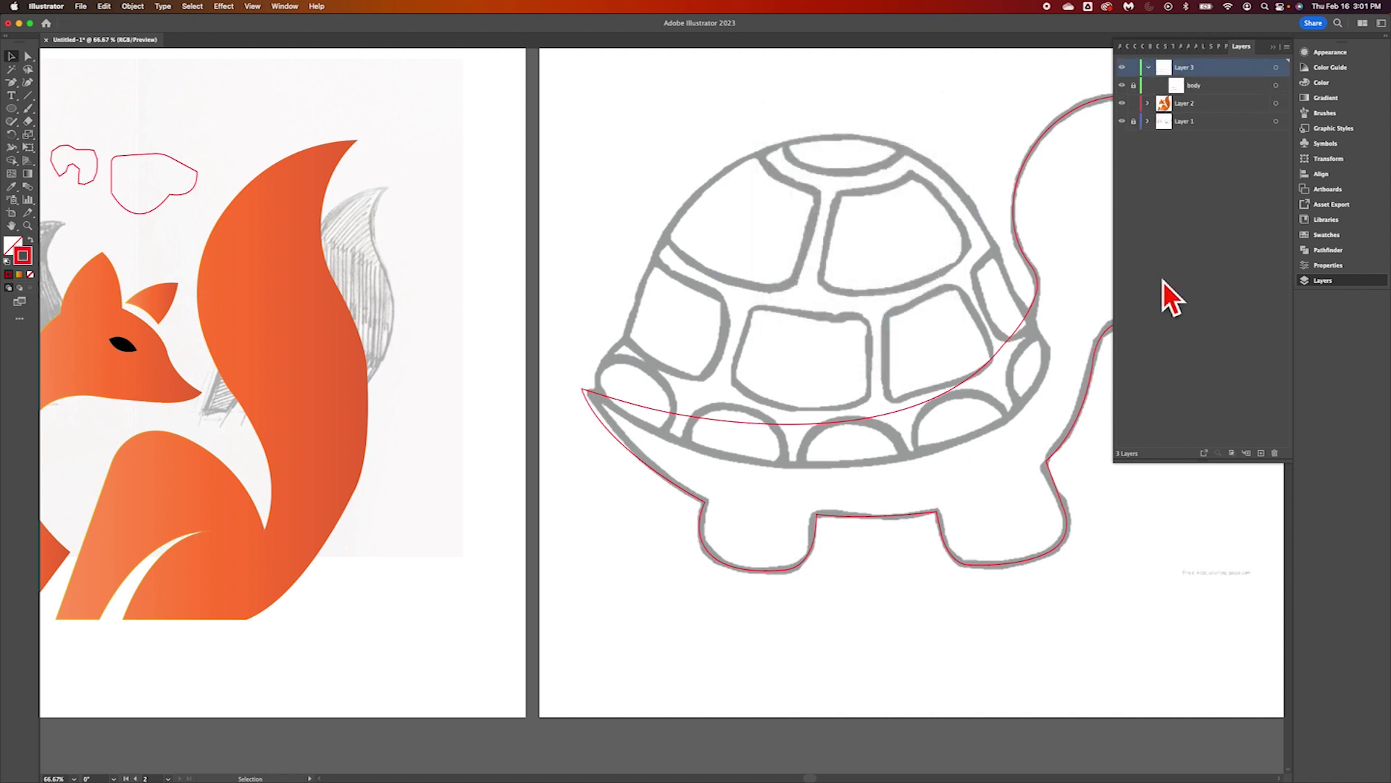
Trace the shell's dome with the Pen tool, from the rear notch over the crown and down towards the neck
{"action": "scroll", "coordinate": [896, 468], "scroll_direction": "right", "scroll_amount": 2}
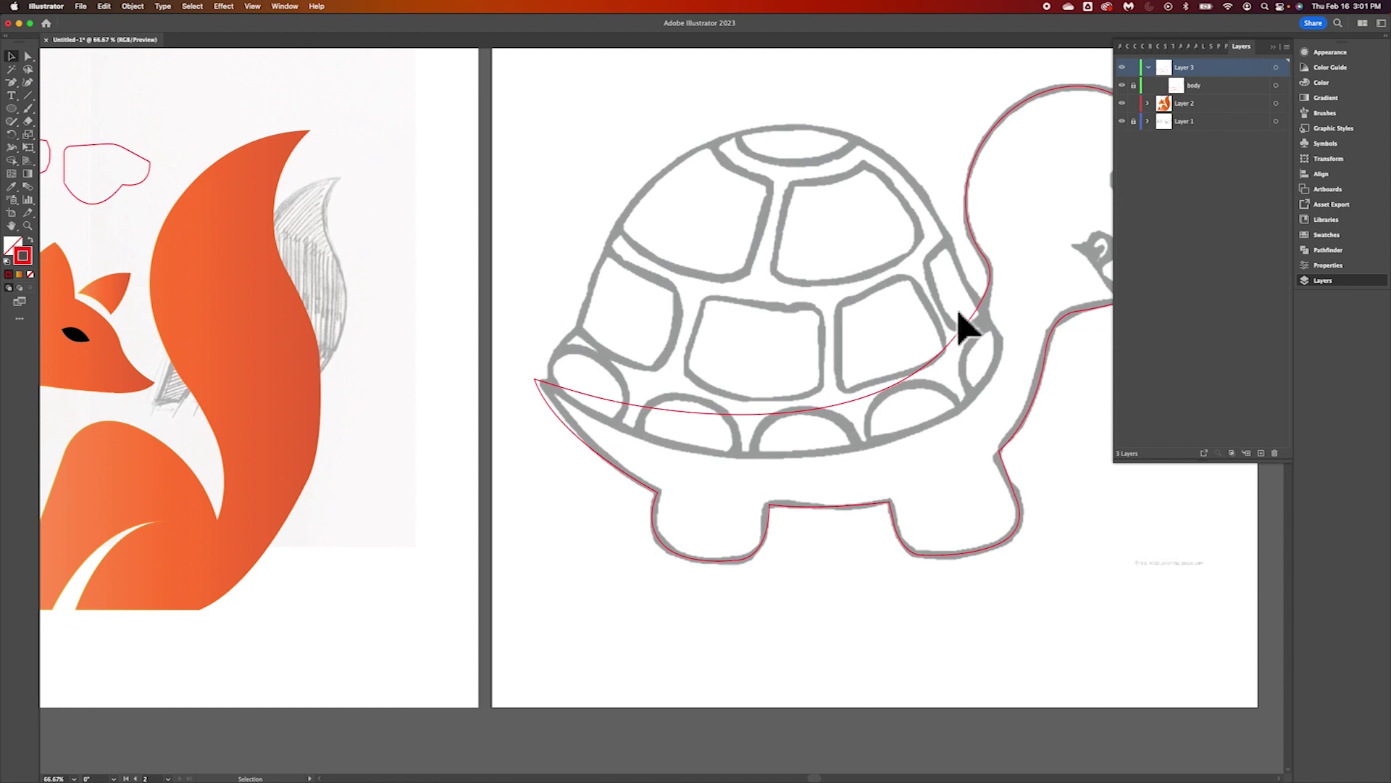
{"action": "scroll", "coordinate": [968, 329], "scroll_direction": "right", "scroll_amount": 2}
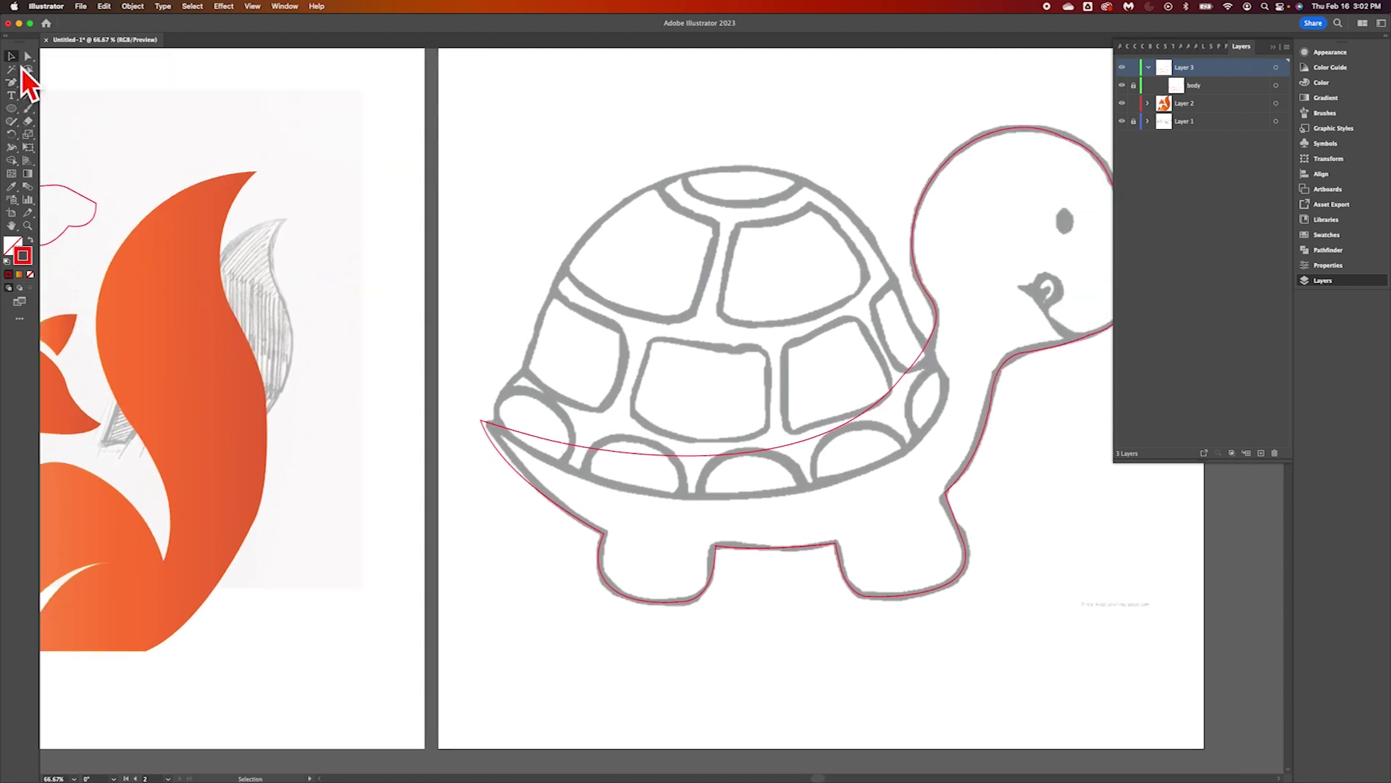
{"action": "left_click", "coordinate": [17, 85]}
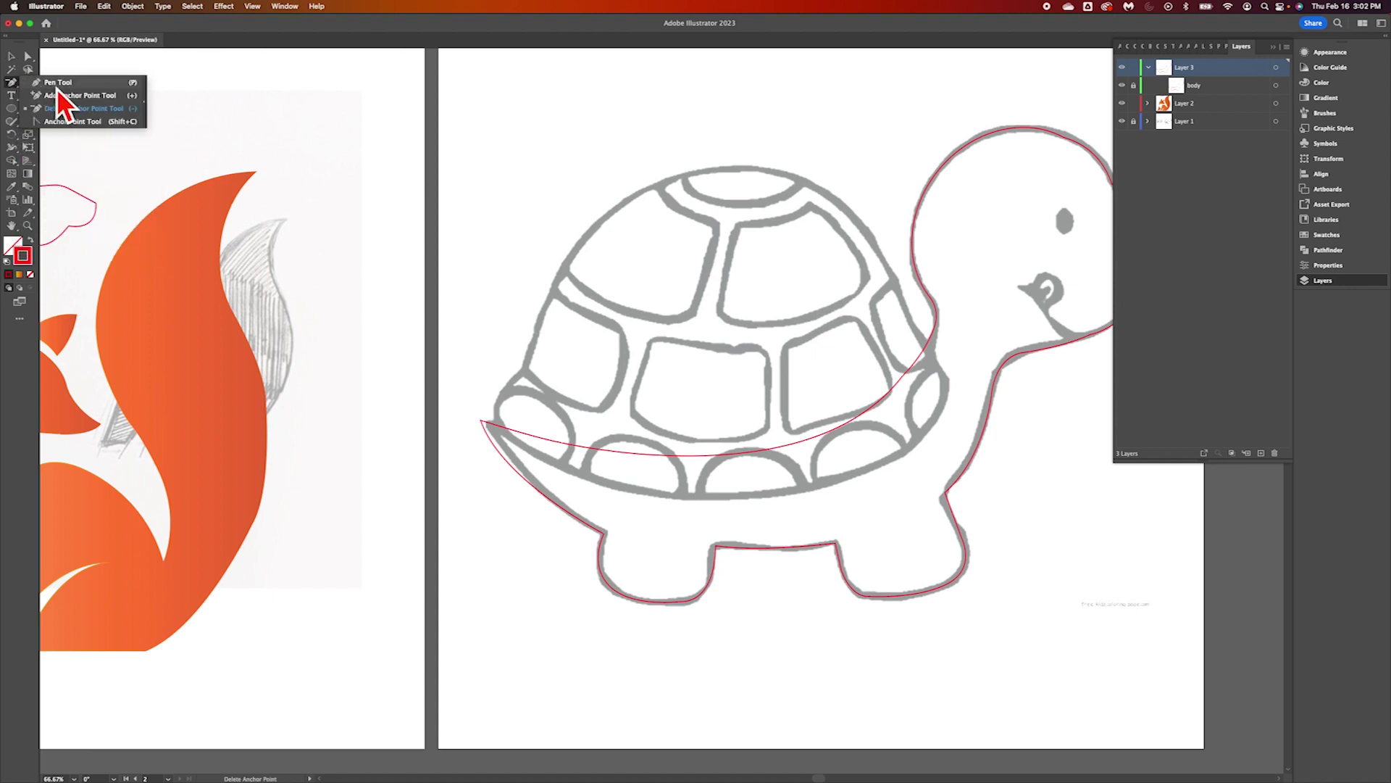
{"action": "left_click", "coordinate": [60, 87]}
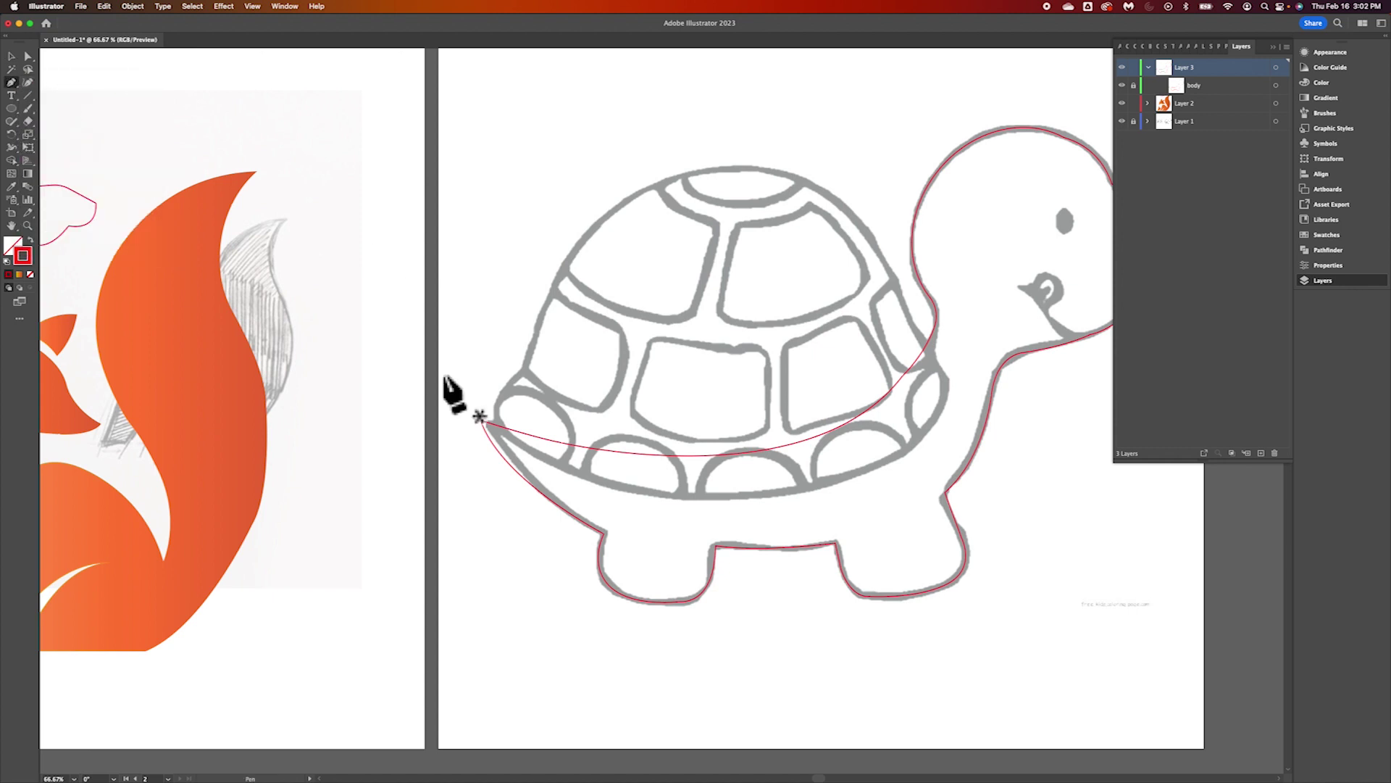
{"action": "left_click", "coordinate": [524, 370]}
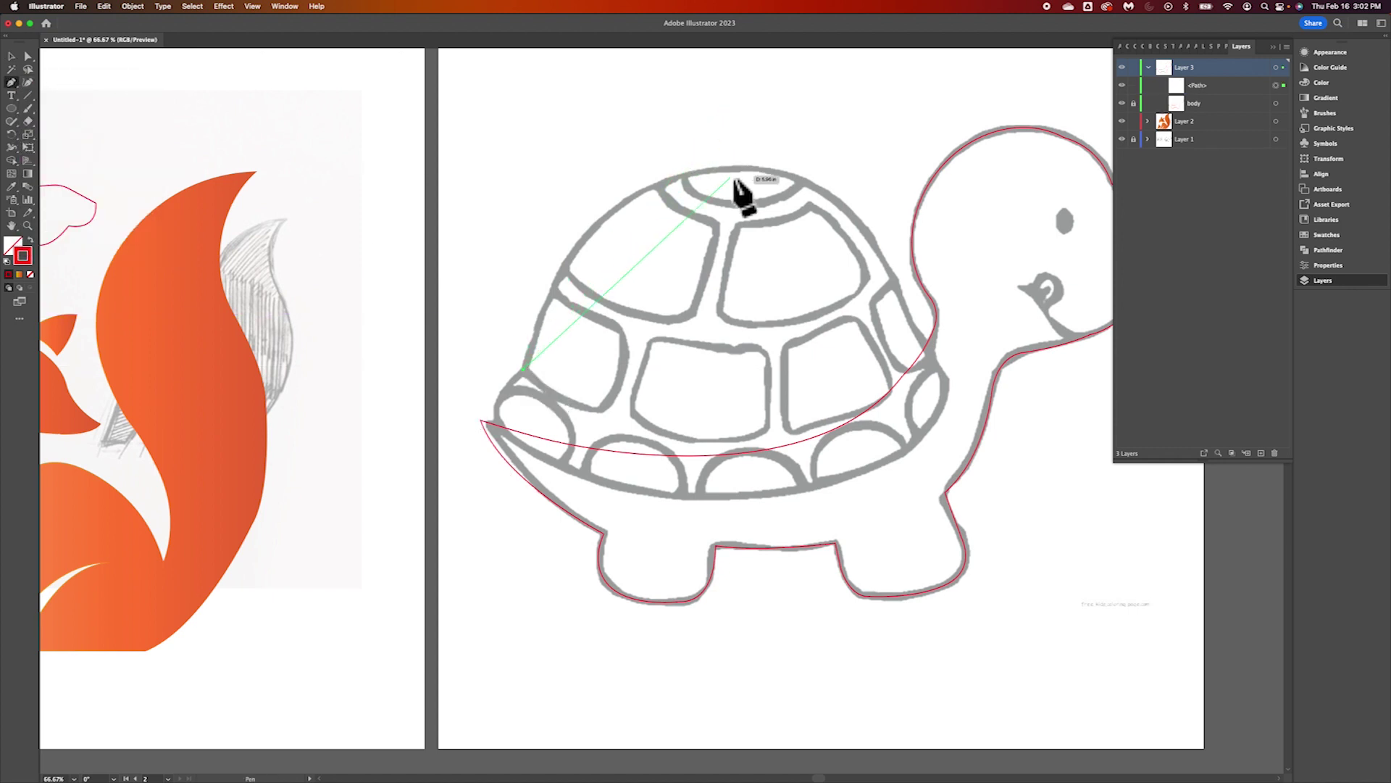
{"action": "mouse_move", "coordinate": [730, 165]}
{"action": "left_mouse_down"}
{"action": "mouse_move", "coordinate": [910, 176]}
{"action": "mouse_move", "coordinate": [732, 168]}
{"action": "left_mouse_up"}
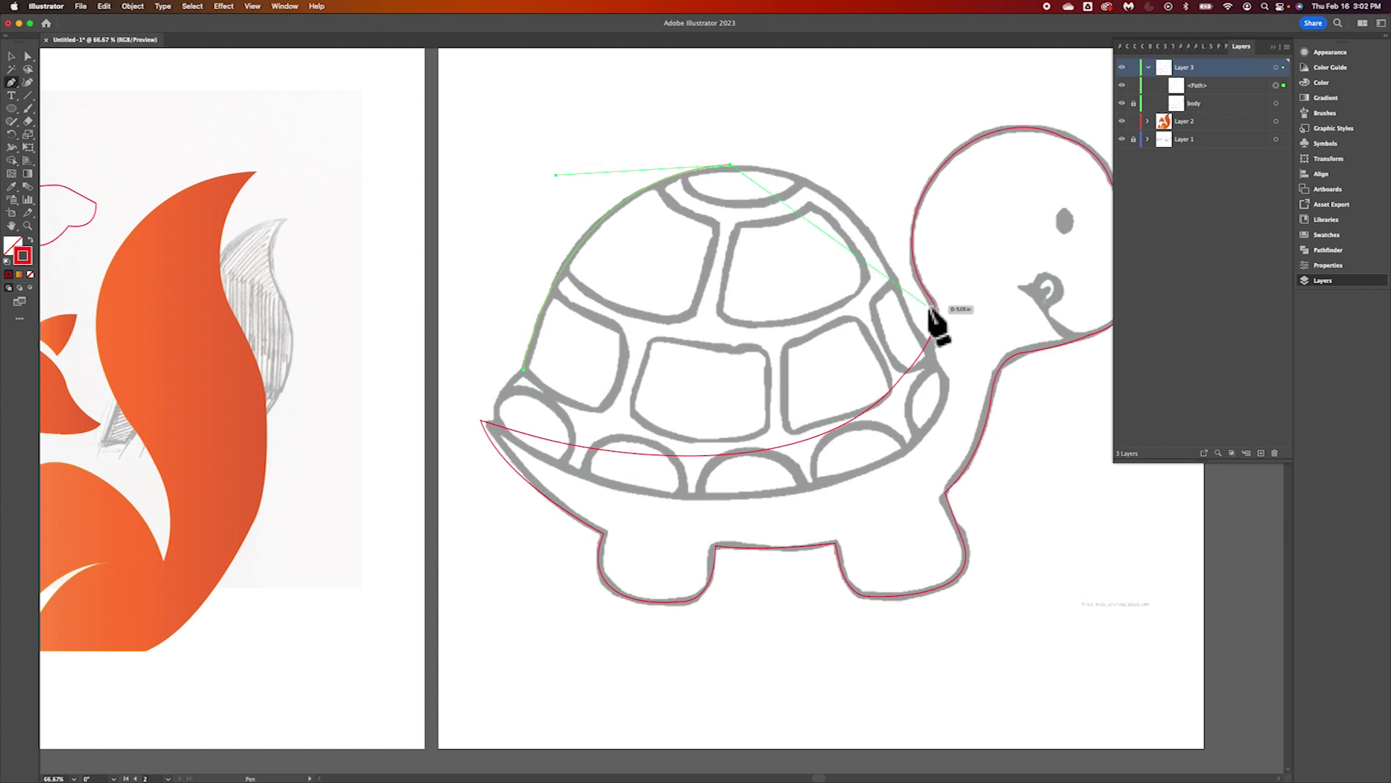
{"action": "left_click_drag", "start_coordinate": [932, 362], "coordinate": [899, 291]}
Continue the shell path around the front and along the lower rim, and close it at the rear notch
{"action": "left_click_drag", "start_coordinate": [935, 419], "coordinate": [951, 378]}
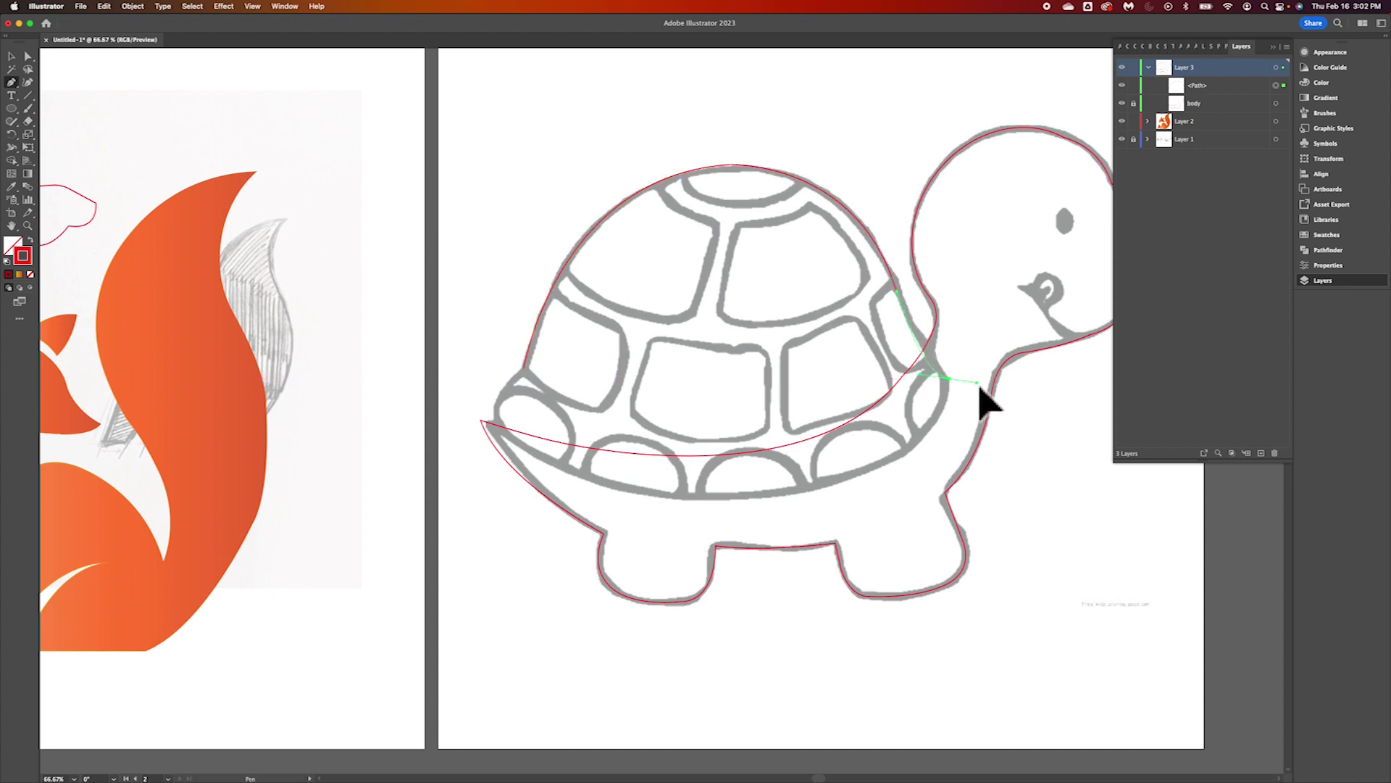
{"action": "left_click", "coordinate": [948, 378]}
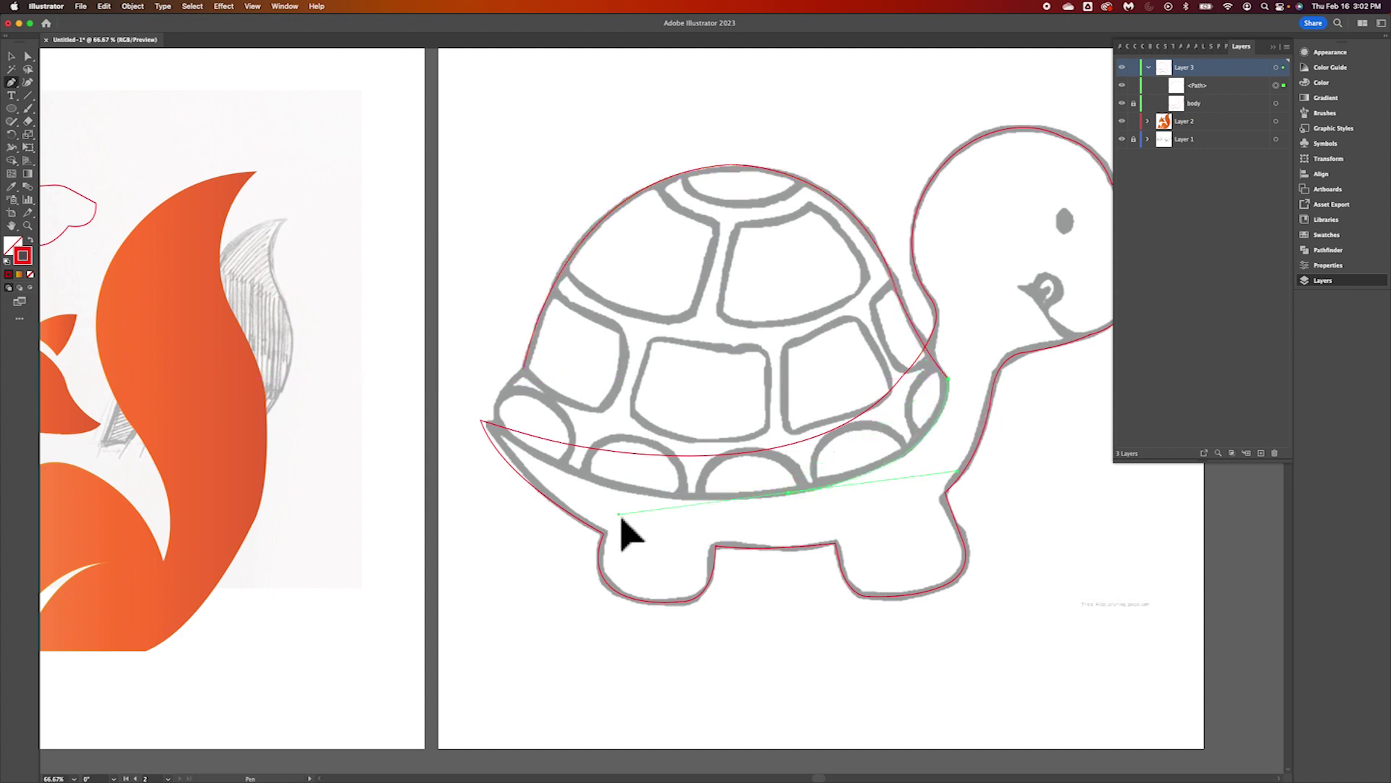
{"action": "left_click_drag", "start_coordinate": [557, 468], "coordinate": [562, 373]}
{"action": "left_click", "coordinate": [556, 467]}
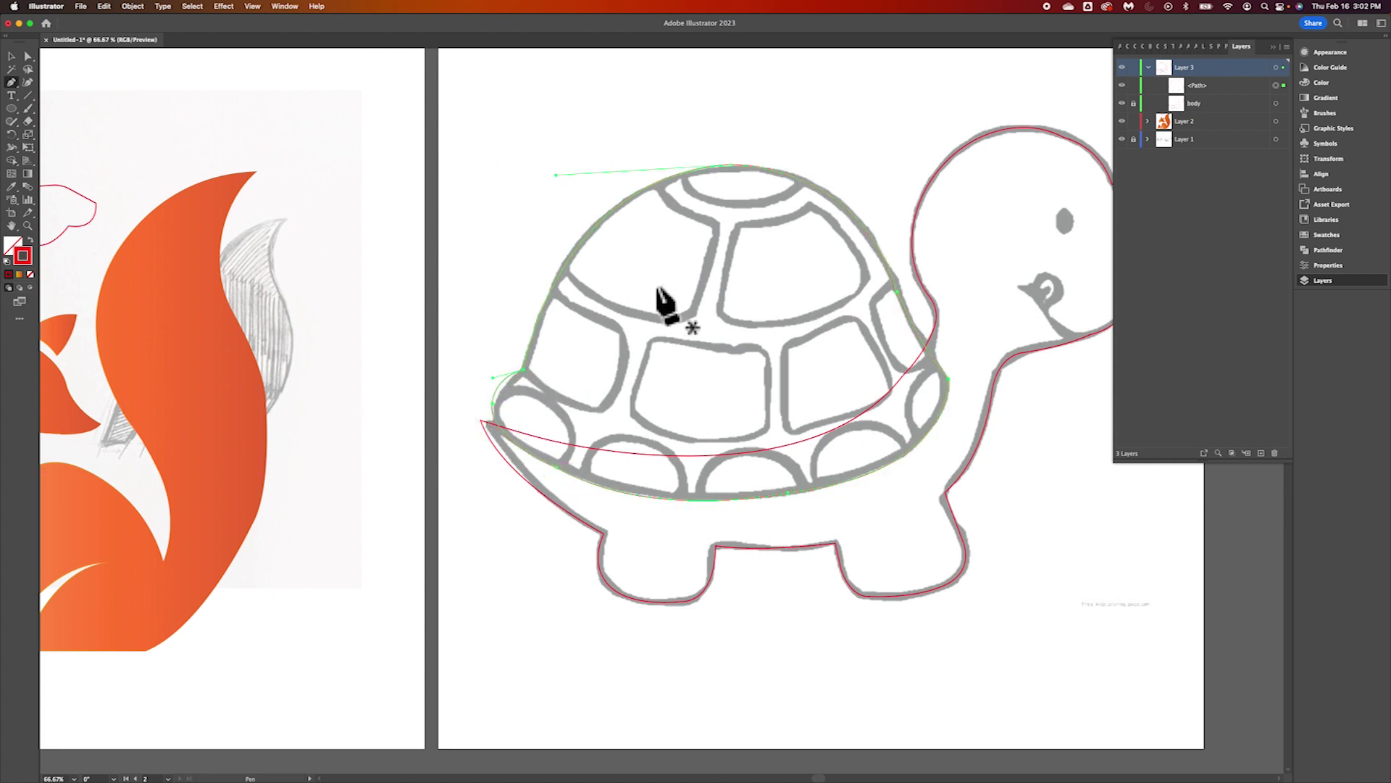
Deselect the closed shell outline and lock its path
{"action": "left_click", "coordinate": [12, 57]}
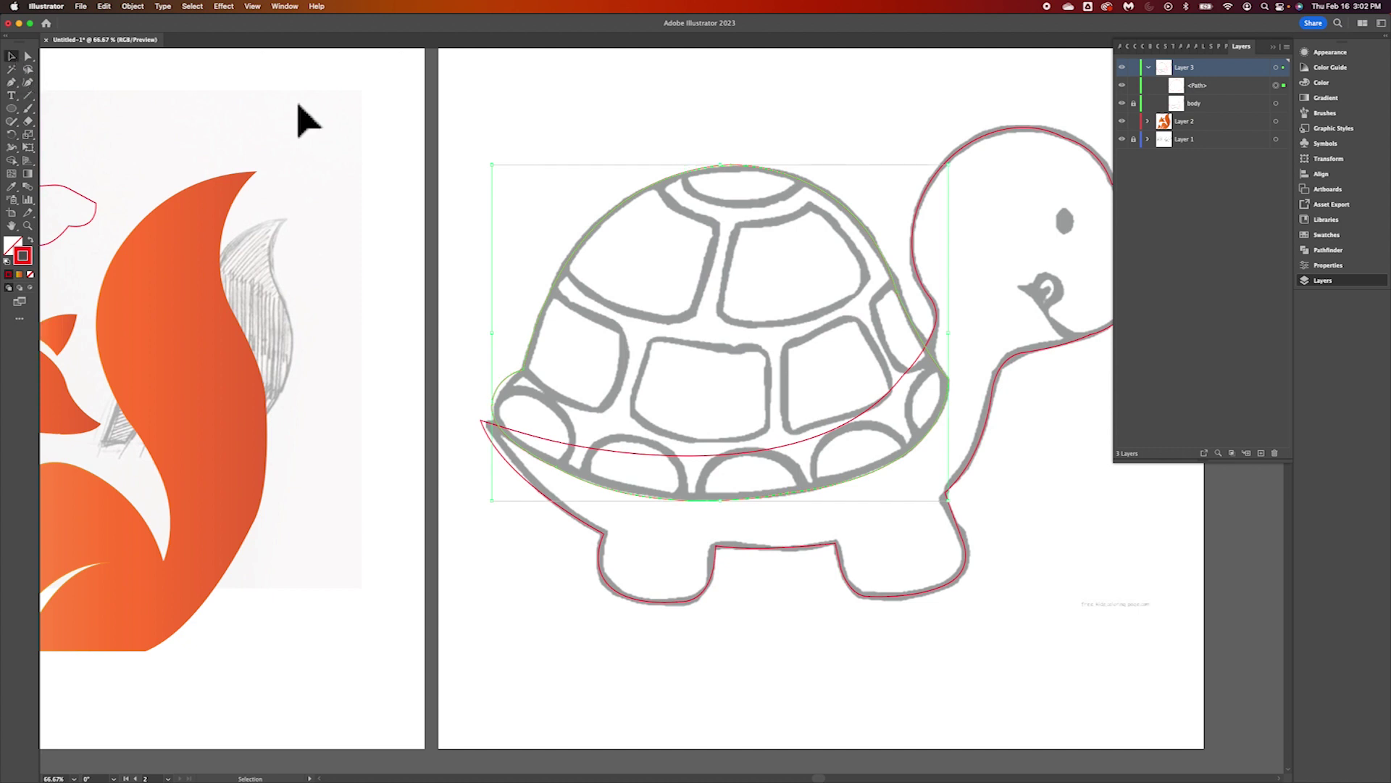
{"action": "left_click", "coordinate": [589, 129]}
{"action": "scroll", "coordinate": [577, 312], "scroll_direction": "right", "scroll_amount": 3}
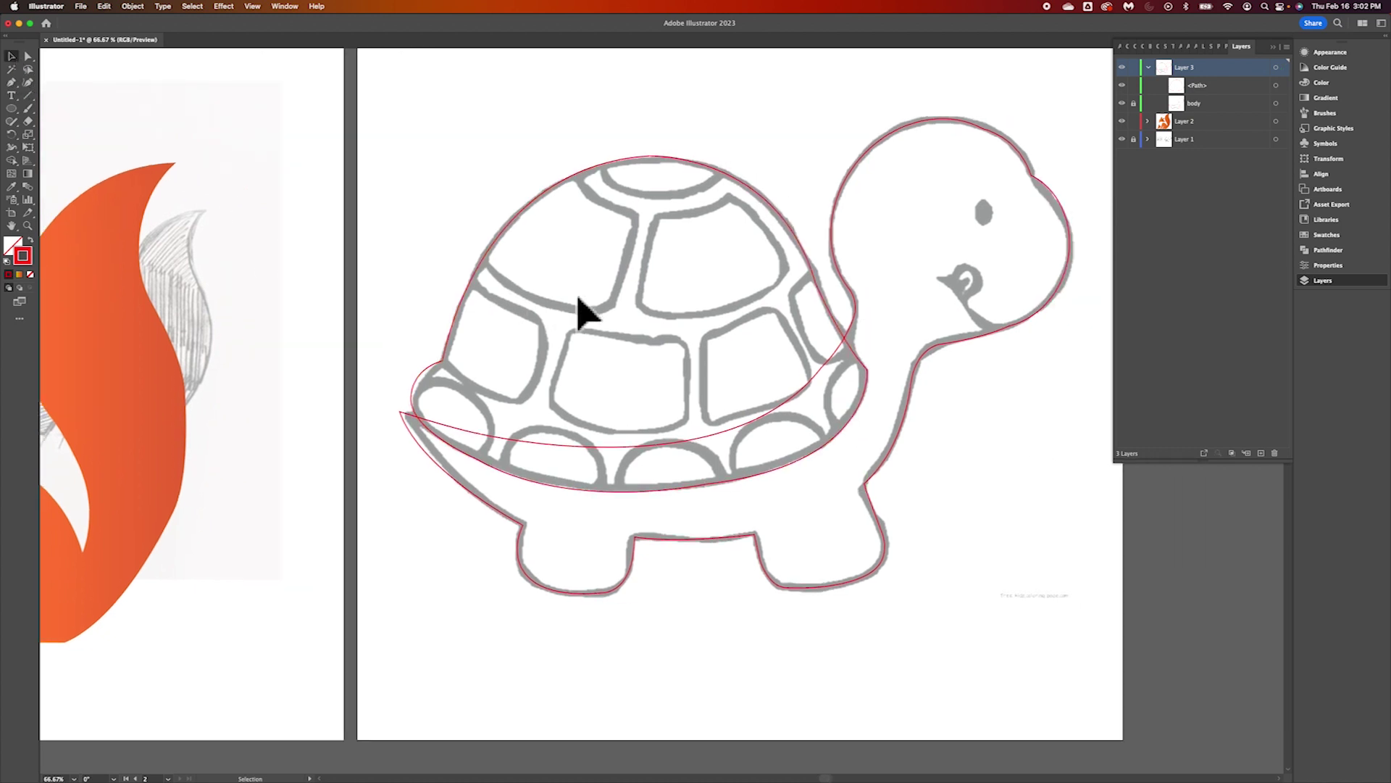
{"action": "scroll", "coordinate": [577, 301], "scroll_direction": "up", "scroll_amount": 1}
{"action": "scroll", "coordinate": [578, 301], "scroll_direction": "left", "scroll_amount": 1}
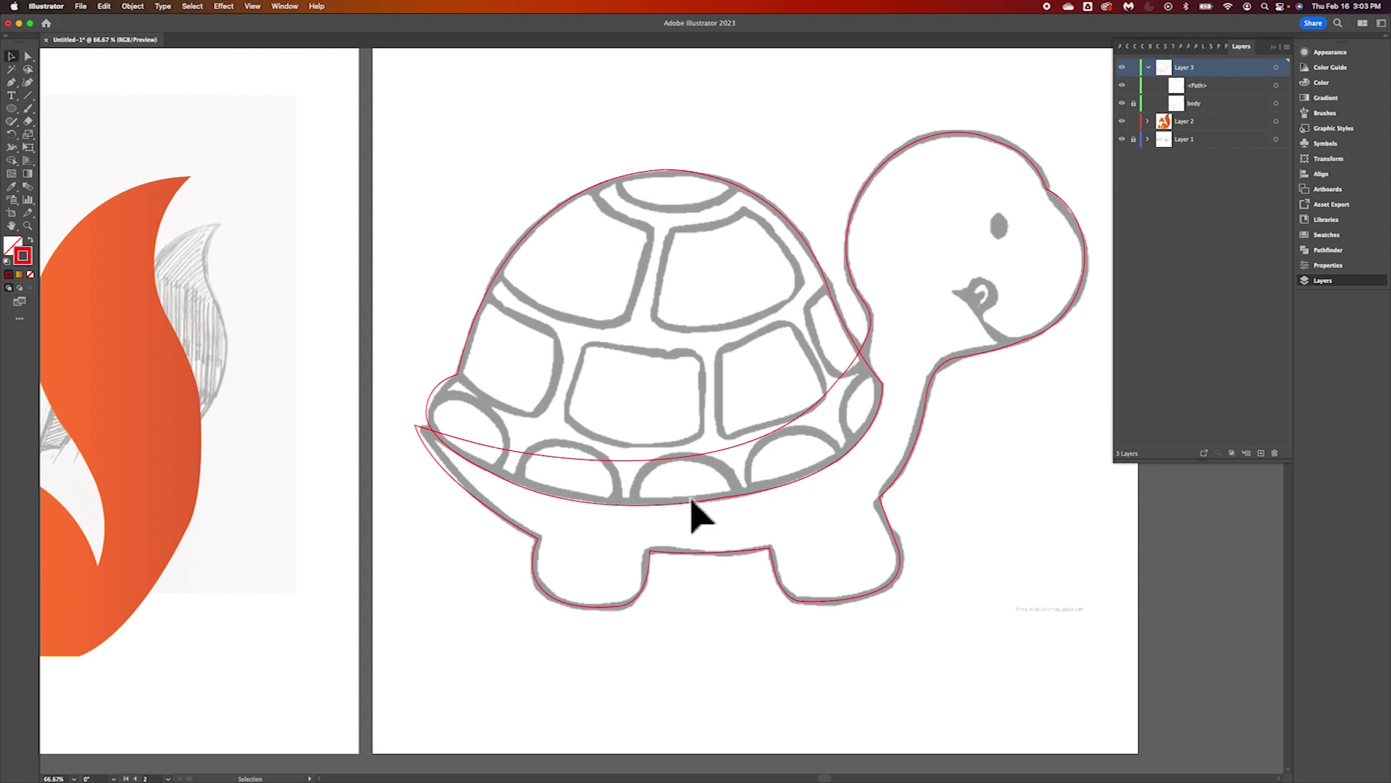
{"action": "scroll", "coordinate": [685, 499], "scroll_direction": "left", "scroll_amount": 3}
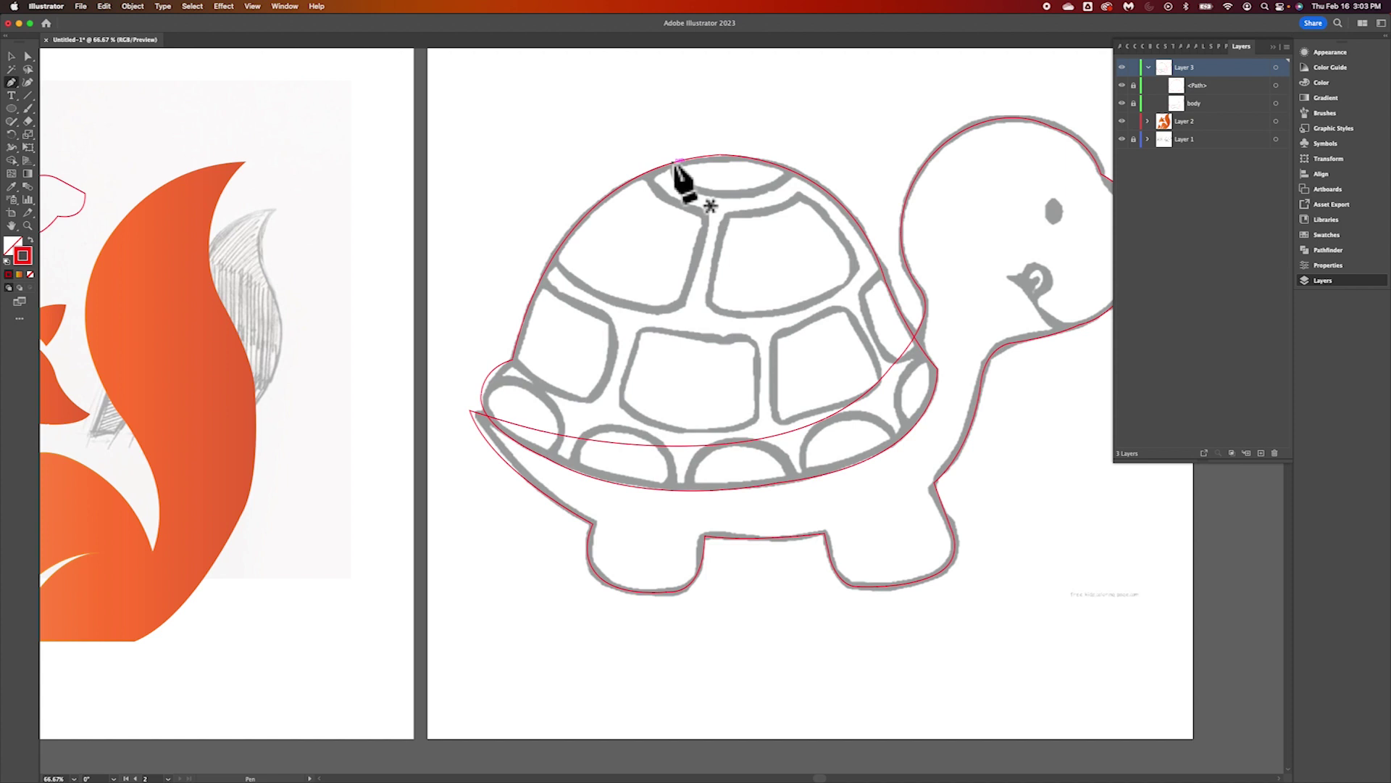
Trace the small cap plate at the shell's crown as a closed Pen path, its upper edge following the shell outline
{"action": "key", "text": "super+equal"}
{"action": "key", "text": "super+equal"}
{"action": "key", "text": "super+equal"}
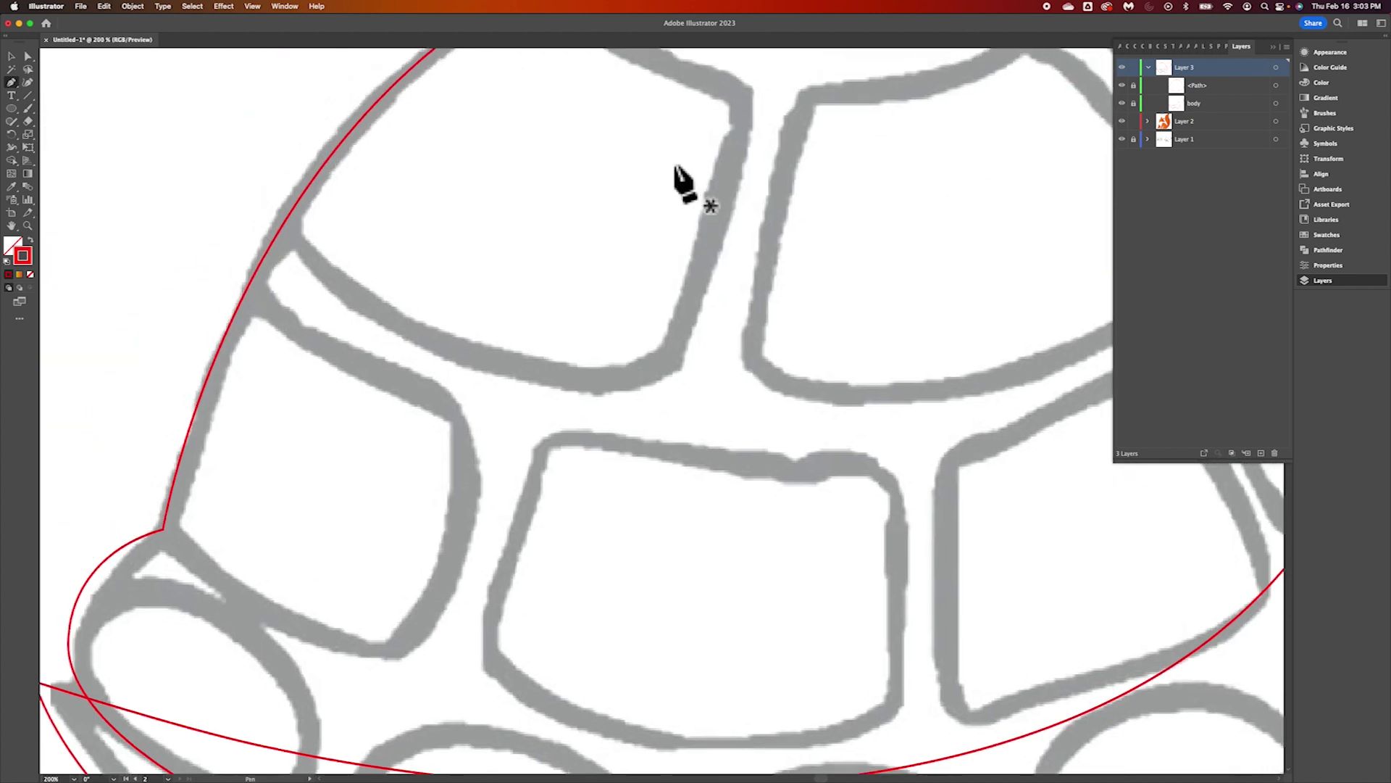
{"action": "scroll", "coordinate": [674, 171], "scroll_direction": "up", "scroll_amount": 6}
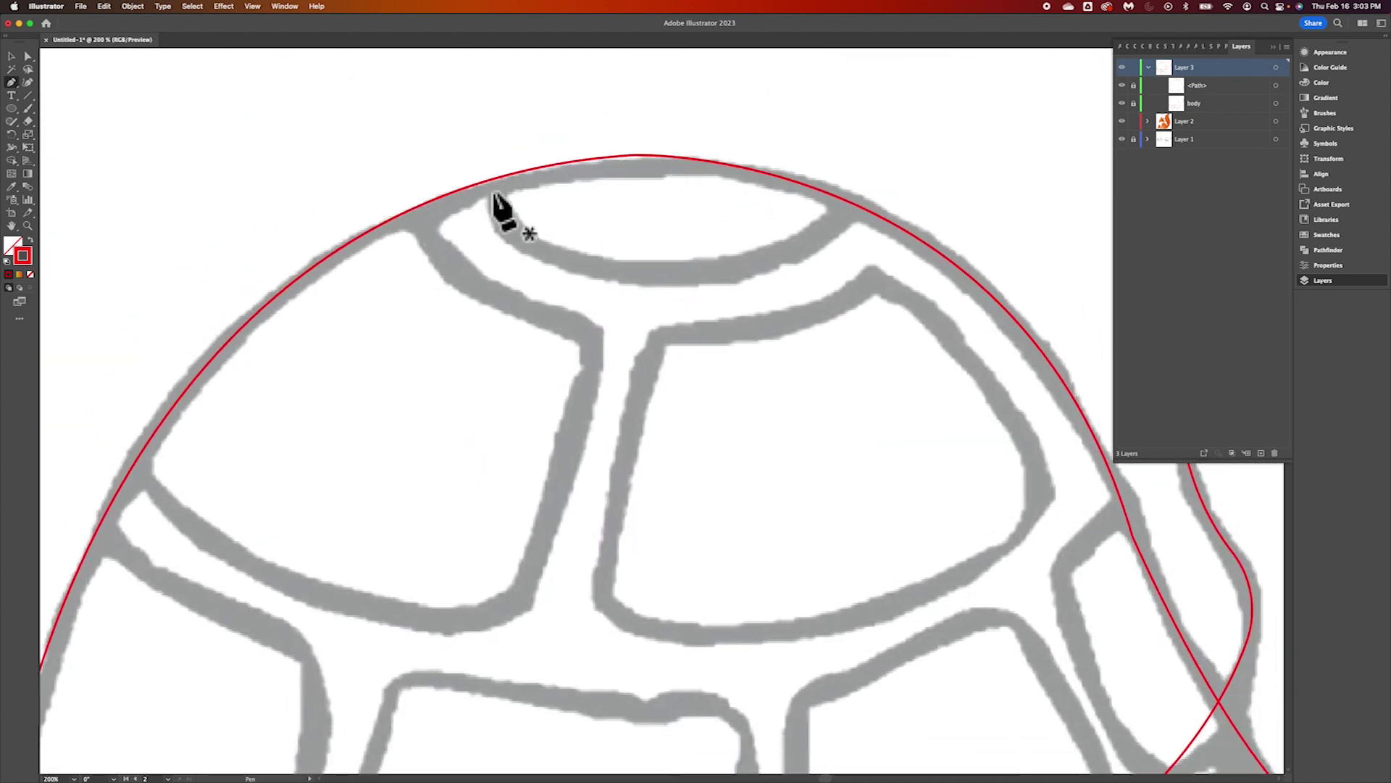
{"action": "left_click", "coordinate": [491, 179]}
{"action": "left_click_drag", "start_coordinate": [659, 276], "coordinate": [834, 284]}
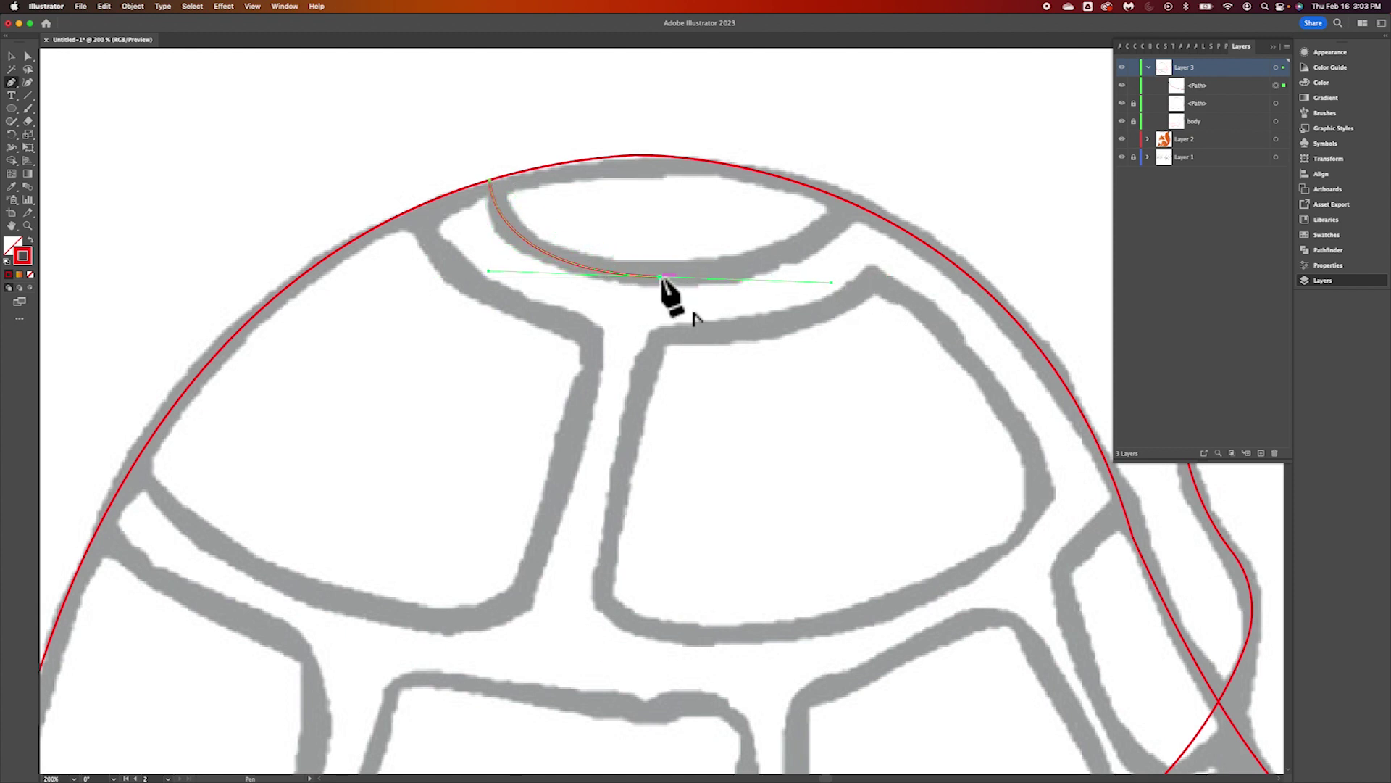
{"action": "mouse_move", "coordinate": [848, 203]}
{"action": "left_mouse_down"}
{"action": "mouse_move", "coordinate": [887, 176]}
{"action": "mouse_move", "coordinate": [921, 115]}
{"action": "mouse_move", "coordinate": [888, 127]}
{"action": "left_mouse_up"}
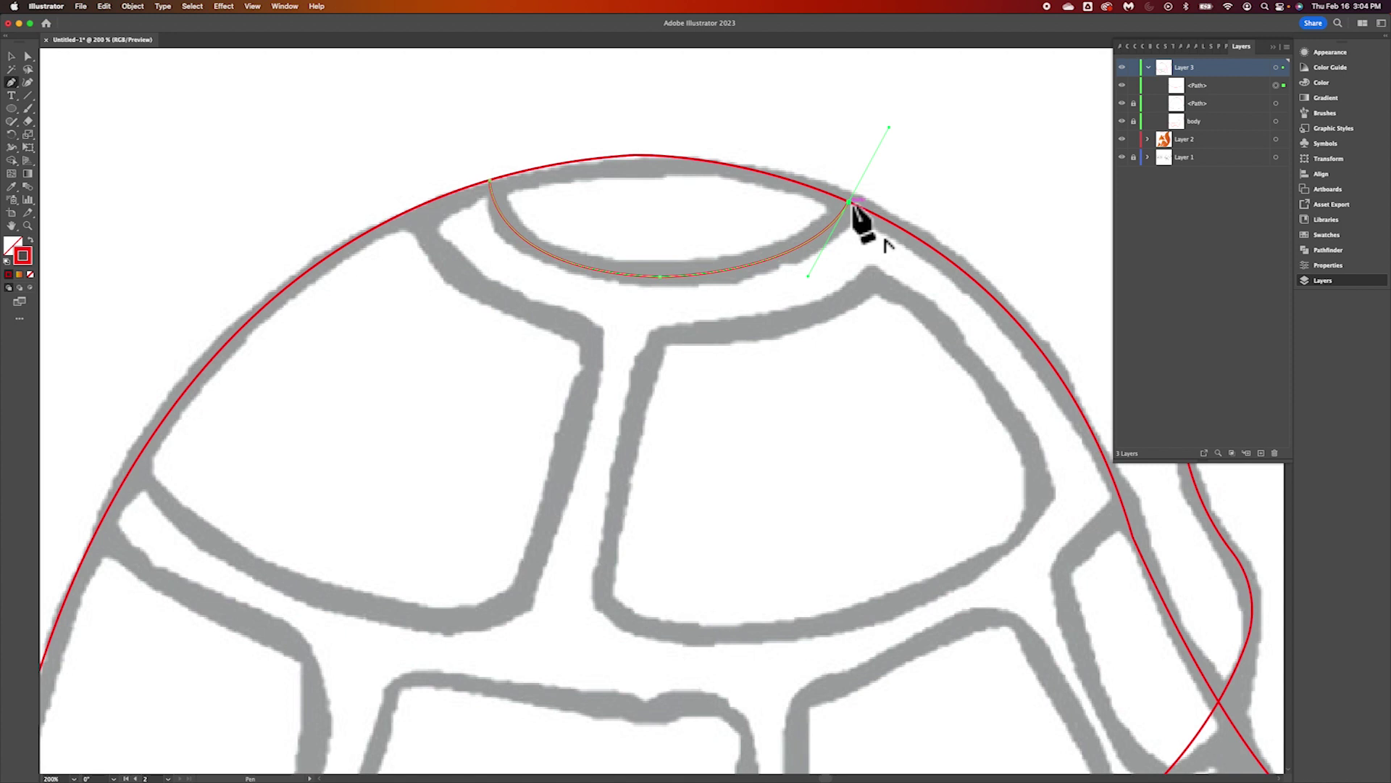
{"action": "left_click_drag", "start_coordinate": [851, 205], "coordinate": [852, 206]}
{"action": "left_click_drag", "start_coordinate": [851, 206], "coordinate": [490, 183]}
{"action": "left_click", "coordinate": [490, 182]}
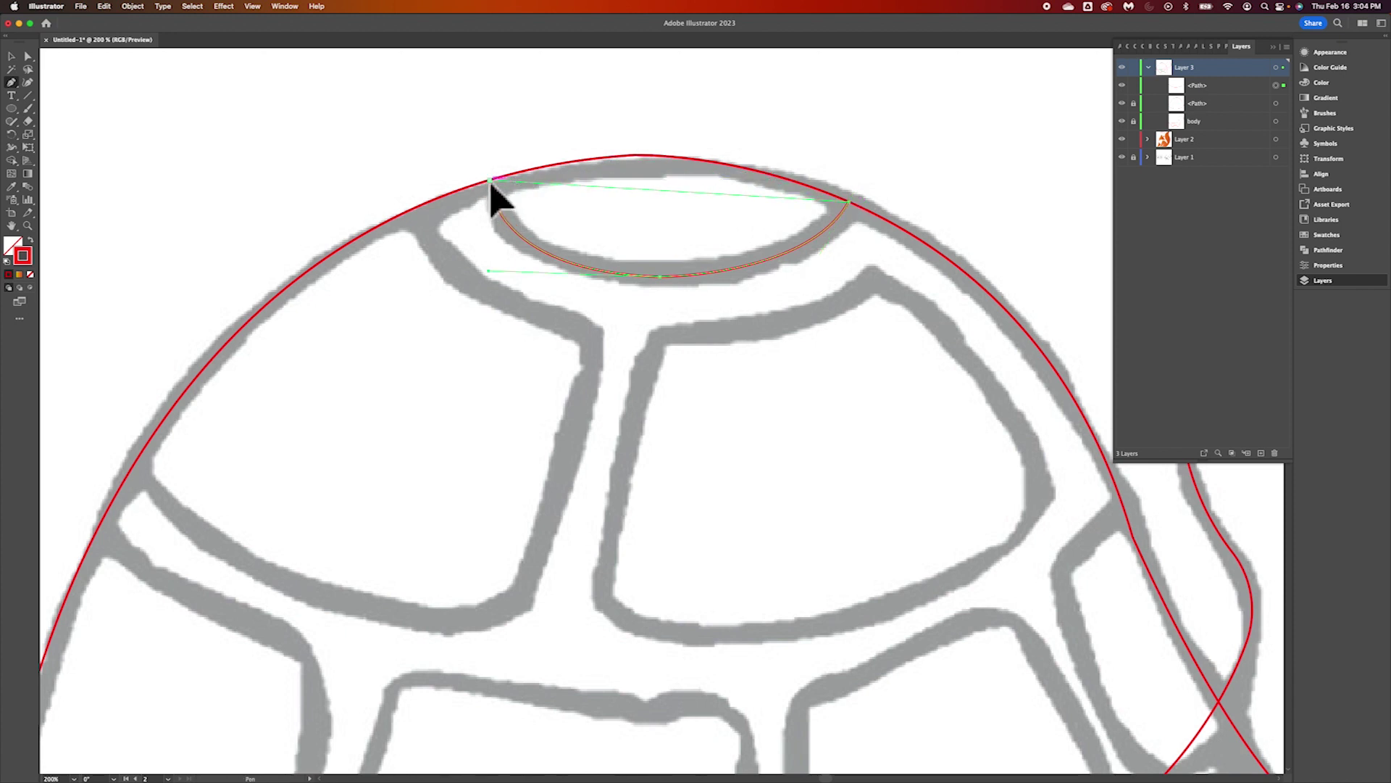
{"action": "left_click_drag", "start_coordinate": [371, 214], "coordinate": [287, 252]}
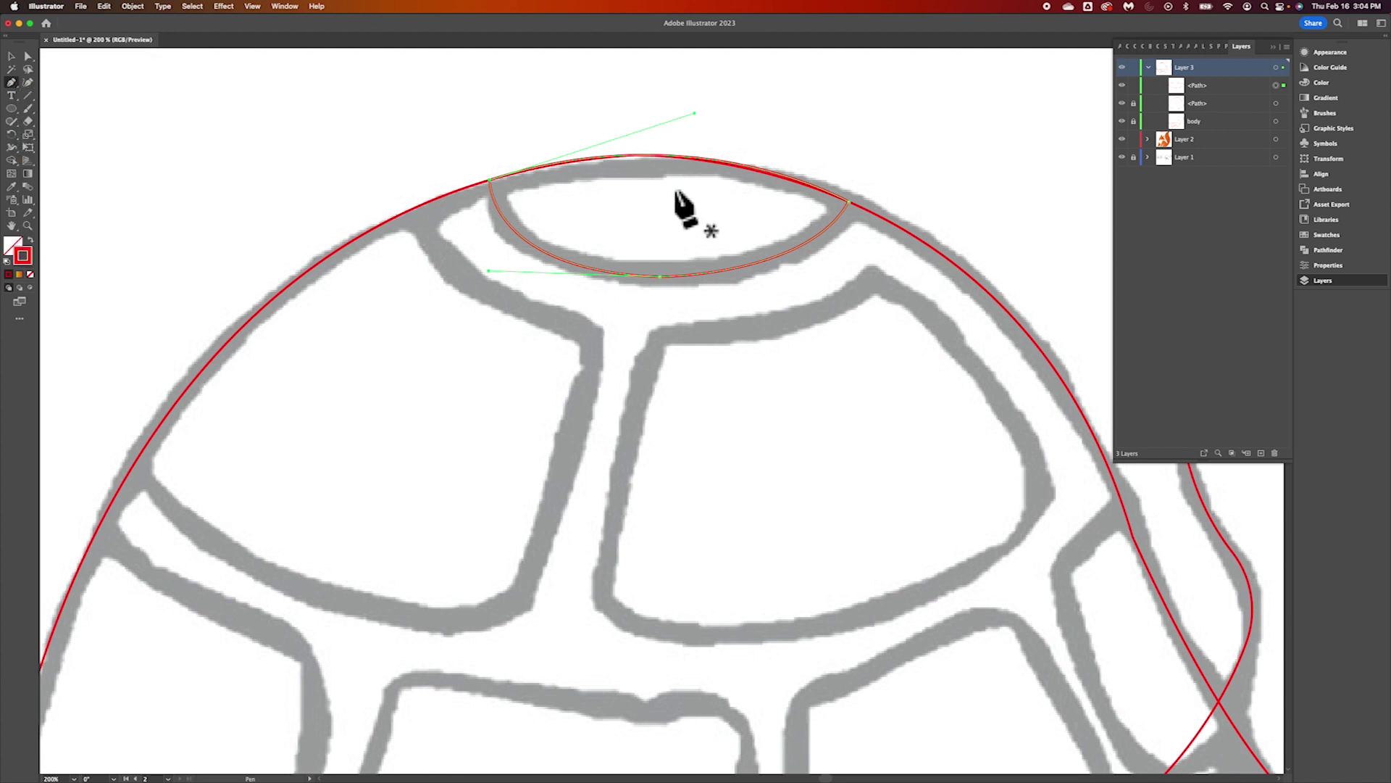
Trace the large upper front plate of the shell as a closed four-cornered Pen path with curved sides
{"action": "scroll", "coordinate": [904, 334], "scroll_direction": "down", "scroll_amount": 2}
{"action": "left_click", "coordinate": [618, 285]}
{"action": "left_click", "coordinate": [617, 283]}
{"action": "left_click_drag", "start_coordinate": [837, 220], "coordinate": [924, 140]}
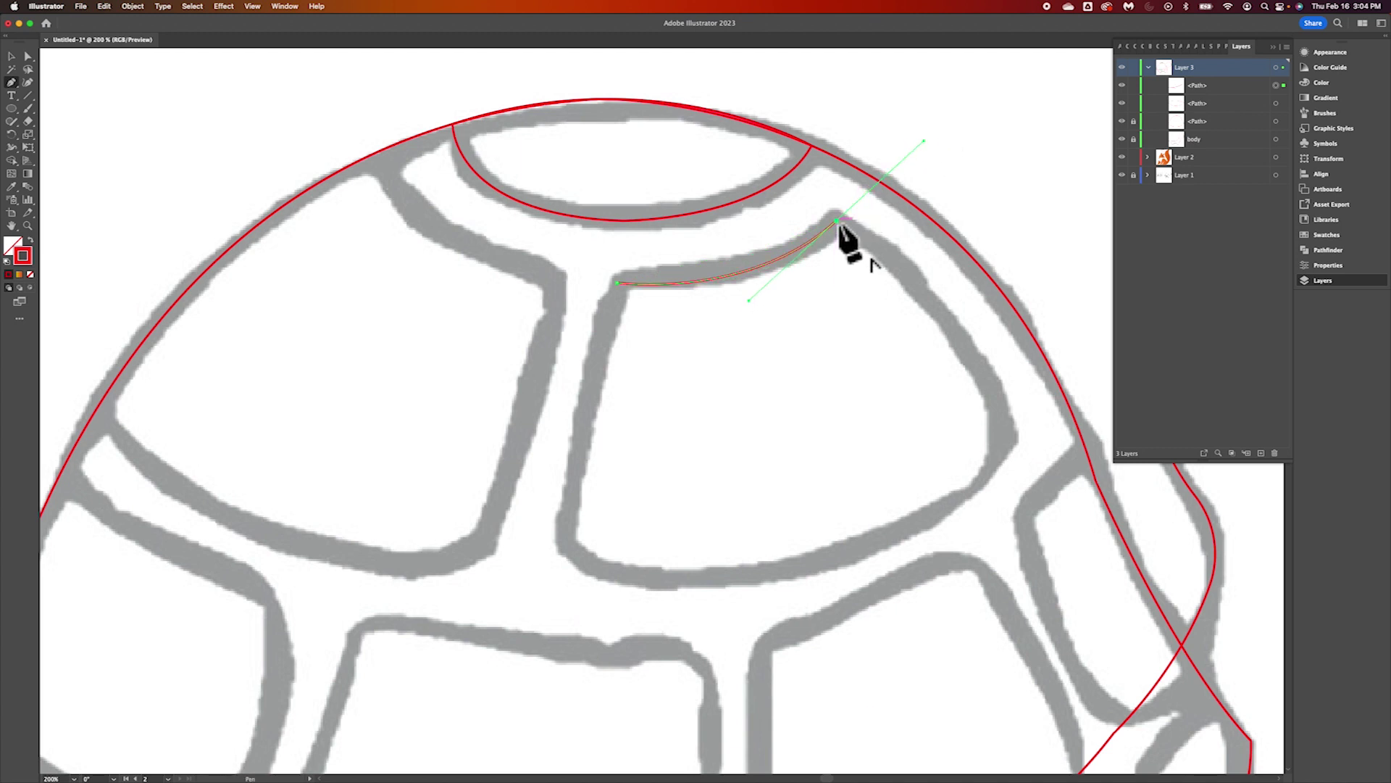
{"action": "left_click_drag", "start_coordinate": [1000, 450], "coordinate": [1031, 615]}
{"action": "left_click_drag", "start_coordinate": [561, 545], "coordinate": [282, 440]}
{"action": "left_click", "coordinate": [615, 282]}
Trace the large upper rear plate of the shell as a closed Pen path, its outer edge following the shell outline
{"action": "left_click", "coordinate": [559, 274]}
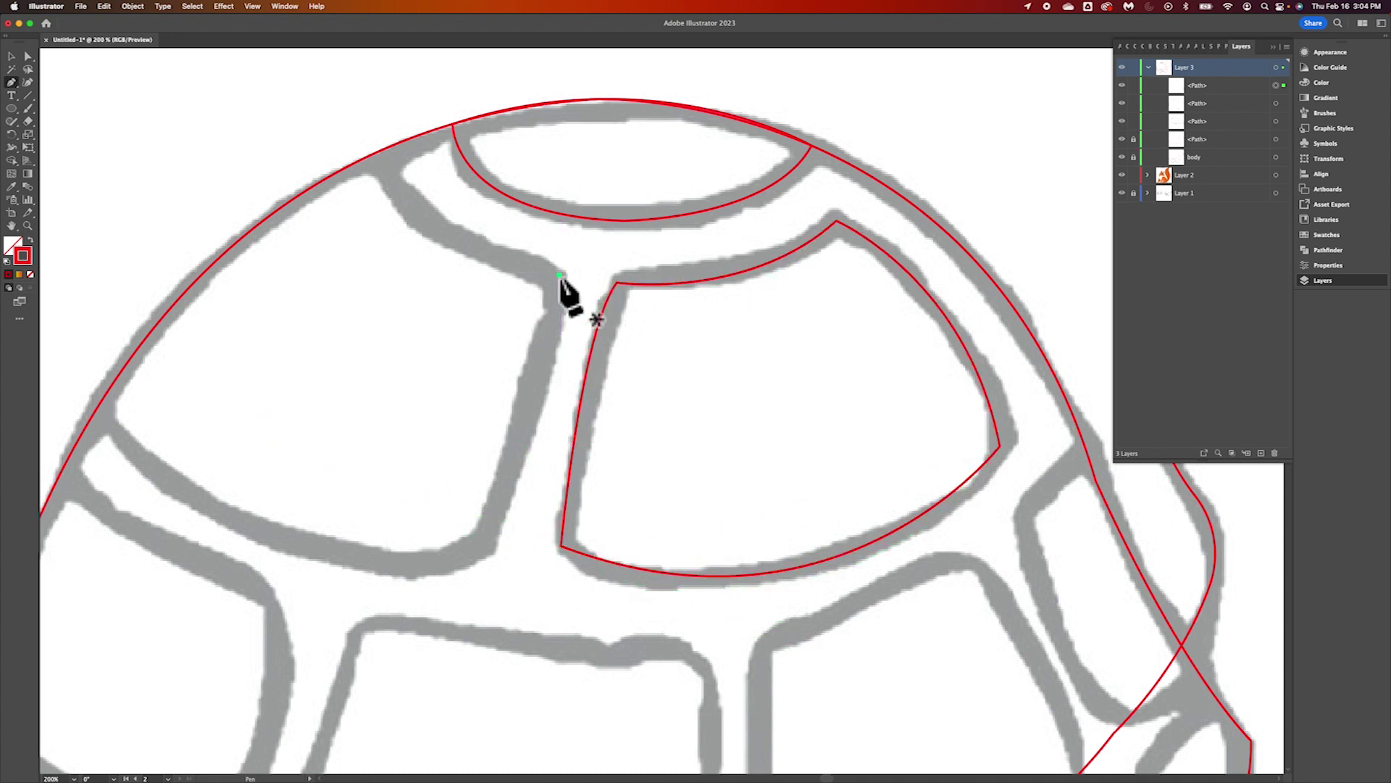
{"action": "left_click_drag", "start_coordinate": [459, 553], "coordinate": [407, 568]}
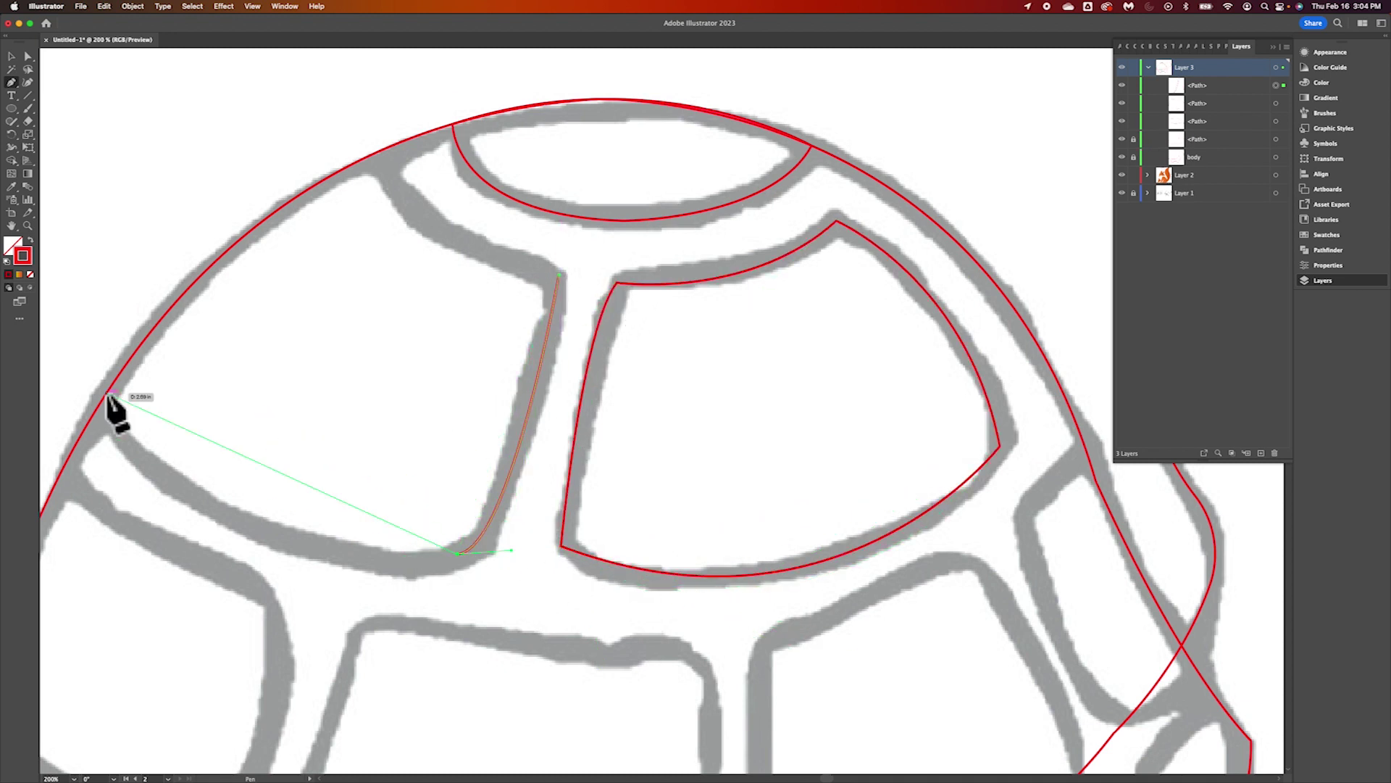
{"action": "left_click_drag", "start_coordinate": [97, 411], "coordinate": [224, 242]}
{"action": "left_click_drag", "start_coordinate": [395, 411], "coordinate": [647, 174]}
{"action": "left_click_drag", "start_coordinate": [659, 158], "coordinate": [733, 240]}
{"action": "left_click_drag", "start_coordinate": [768, 243], "coordinate": [835, 265]}
{"action": "left_click_drag", "start_coordinate": [858, 274], "coordinate": [867, 294]}
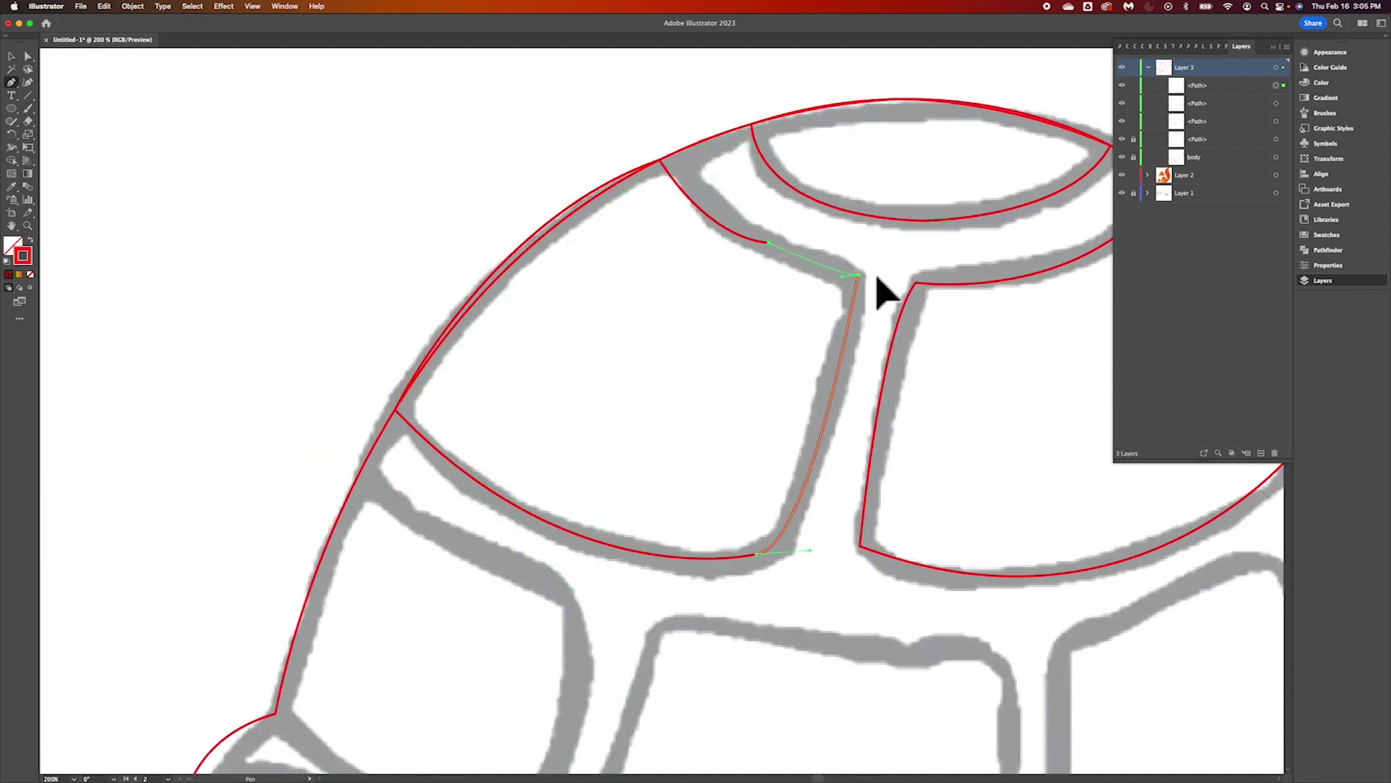
Trace the lower rear side plate as a closed four-cornered Pen path, its outer edge following the rear of the shell outline
{"action": "scroll", "coordinate": [770, 420], "scroll_direction": "down", "scroll_amount": 5}
{"action": "left_click", "coordinate": [277, 392]}
{"action": "left_click_drag", "start_coordinate": [503, 516], "coordinate": [643, 529]}
{"action": "left_click", "coordinate": [503, 516]}
{"action": "left_click_drag", "start_coordinate": [576, 294], "coordinate": [560, 143]}
{"action": "left_click", "coordinate": [576, 294]}
{"action": "left_click_drag", "start_coordinate": [357, 158], "coordinate": [285, 145]}
{"action": "left_click_drag", "start_coordinate": [278, 392], "coordinate": [286, 473]}
Trace the lower middle plate of the shell as a closed Pen path with rounded upper corners and a curved lower edge
{"action": "left_click", "coordinate": [643, 359]}
{"action": "left_click_drag", "start_coordinate": [721, 308], "coordinate": [814, 357]}
{"action": "left_click", "coordinate": [721, 308]}
{"action": "left_click_drag", "start_coordinate": [935, 337], "coordinate": [1001, 327]}
{"action": "left_click", "coordinate": [934, 337]}
{"action": "left_click_drag", "start_coordinate": [1008, 395], "coordinate": [1013, 564]}
{"action": "left_click", "coordinate": [1012, 562]}
{"action": "left_click_drag", "start_coordinate": [795, 603], "coordinate": [612, 580]}
{"action": "left_click", "coordinate": [795, 604]}
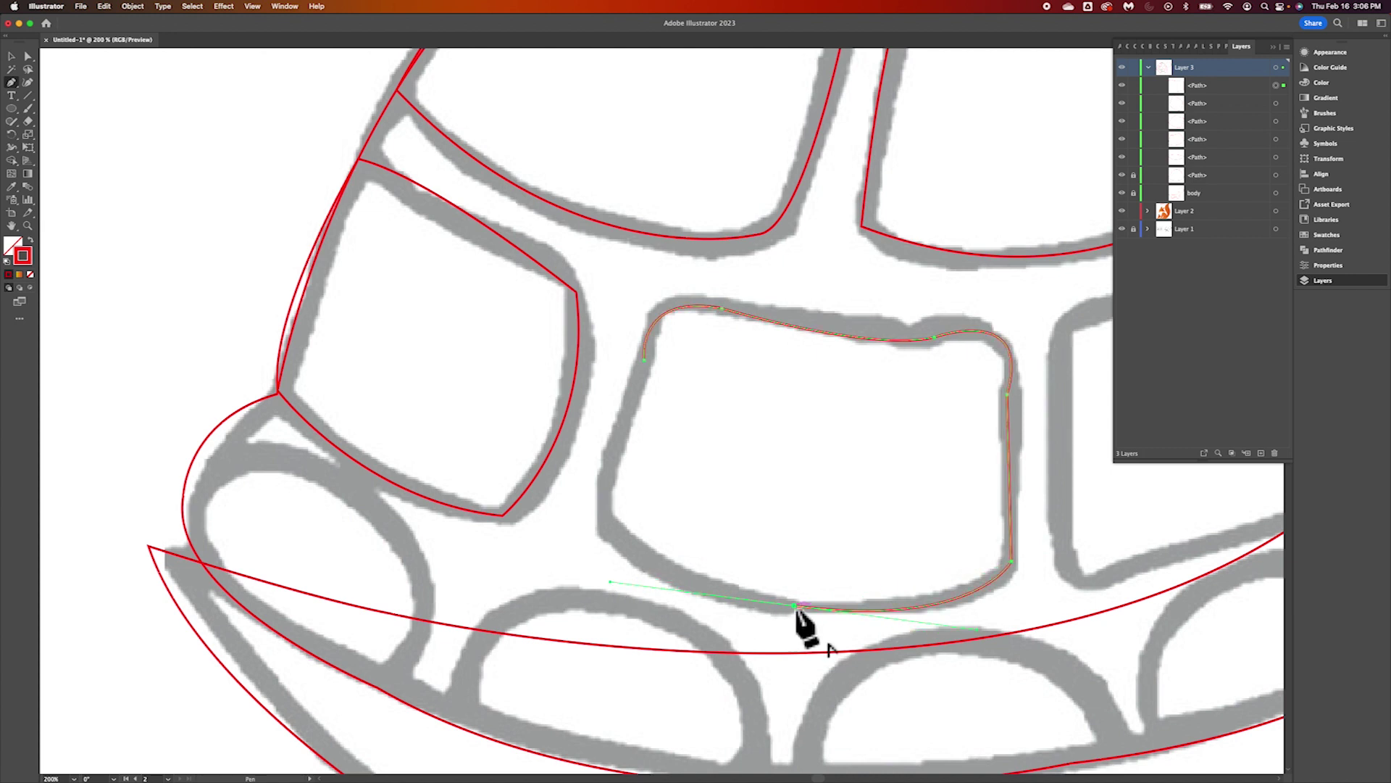
{"action": "left_click", "coordinate": [605, 520]}
{"action": "left_click_drag", "start_coordinate": [643, 360], "coordinate": [653, 310]}
Trace the lower front plate, directly ahead of the middle one, as a closed Pen path
{"action": "scroll", "coordinate": [652, 310], "scroll_direction": "right", "scroll_amount": 10}
{"action": "scroll", "coordinate": [652, 310], "scroll_direction": "up", "scroll_amount": 2}
{"action": "left_click", "coordinate": [616, 645]}
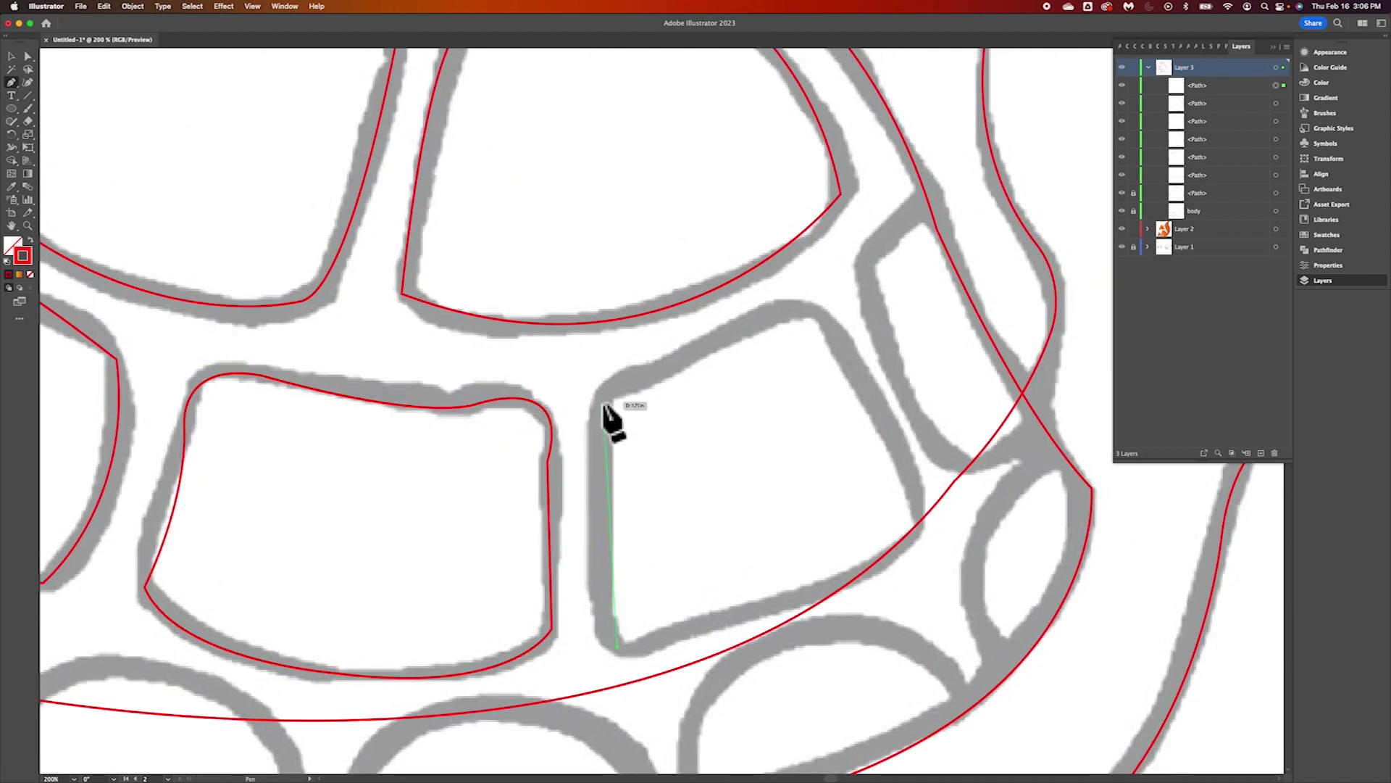
{"action": "left_click_drag", "start_coordinate": [602, 399], "coordinate": [618, 232]}
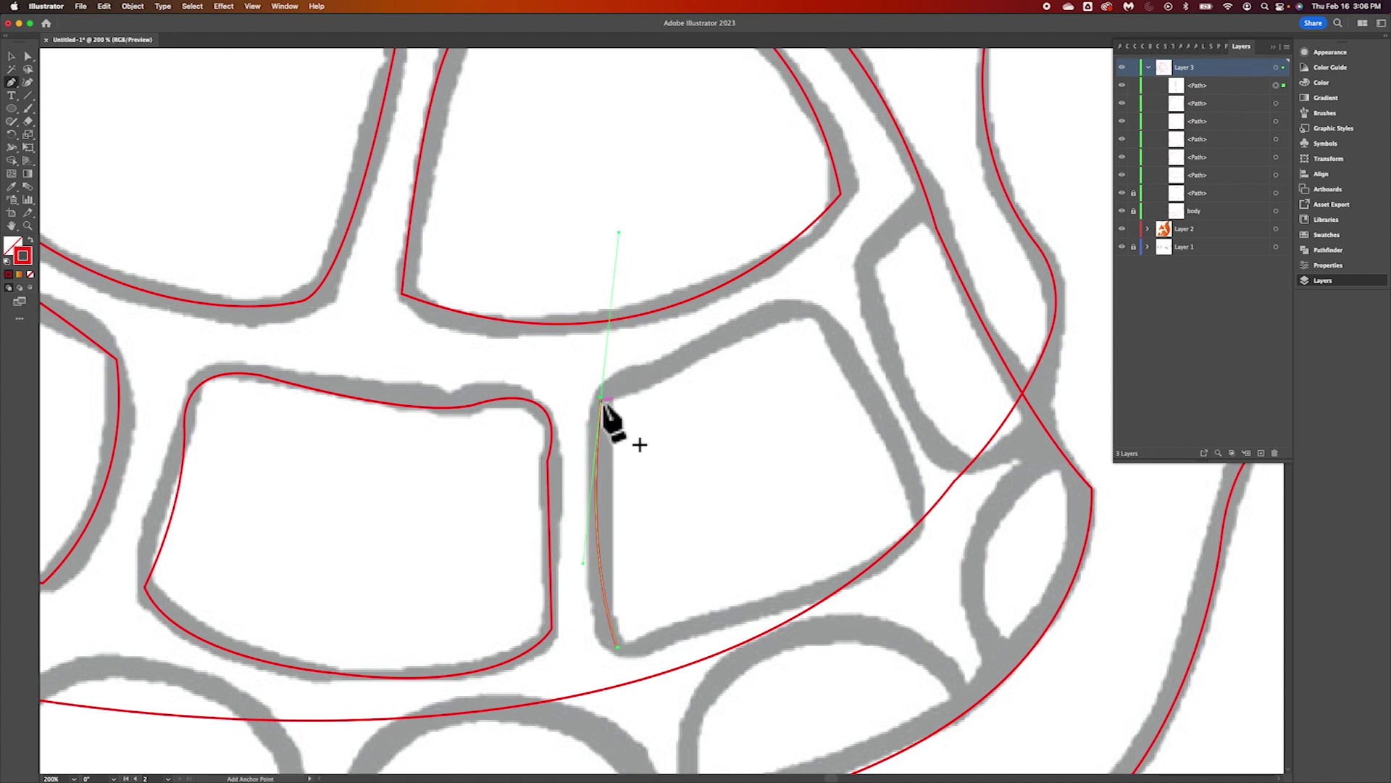
{"action": "left_click", "coordinate": [602, 398]}
{"action": "left_click_drag", "start_coordinate": [837, 335], "coordinate": [898, 590]}
{"action": "left_click_drag", "start_coordinate": [616, 645], "coordinate": [572, 581]}
Trace the narrow plate at the shell's front edge as a closed Pen path running along the shell outline
{"action": "scroll", "coordinate": [941, 406], "scroll_direction": "up", "scroll_amount": 2}
{"action": "scroll", "coordinate": [942, 407], "scroll_direction": "right", "scroll_amount": 2}
{"action": "left_click", "coordinate": [879, 238]}
{"action": "left_click_drag", "start_coordinate": [819, 320], "coordinate": [819, 366]}
{"action": "left_click_drag", "start_coordinate": [869, 489], "coordinate": [932, 522]}
{"action": "left_click", "coordinate": [975, 434]}
{"action": "left_click_drag", "start_coordinate": [879, 239], "coordinate": [848, 159]}
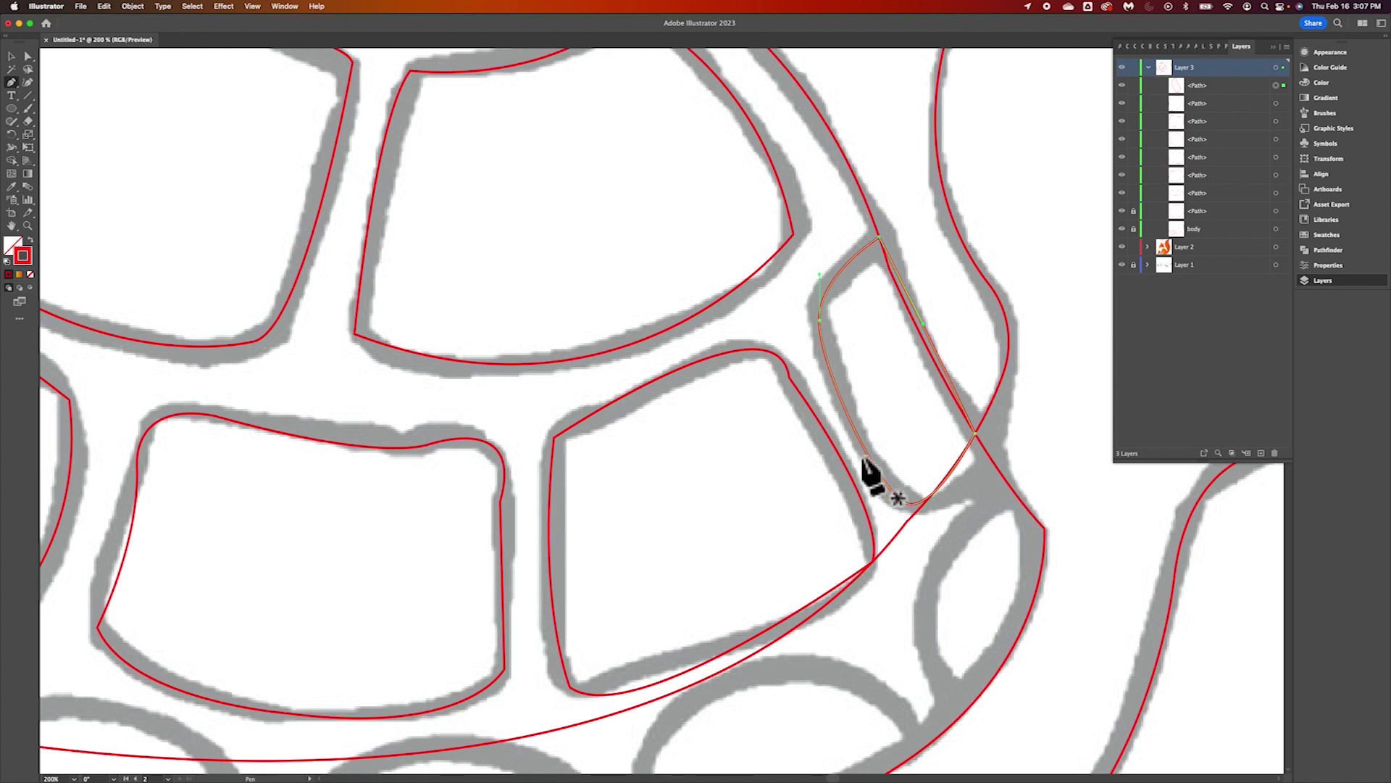
Examine the narrow front plate's edge against the shell outline up close, and check the traced plates across the whole shell
{"action": "scroll", "coordinate": [873, 475], "scroll_direction": "down", "scroll_amount": 2}
{"action": "scroll", "coordinate": [872, 475], "scroll_direction": "left", "scroll_amount": 1}
{"action": "scroll", "coordinate": [862, 458], "scroll_direction": "down", "scroll_amount": 2}
{"action": "scroll", "coordinate": [863, 458], "scroll_direction": "left", "scroll_amount": 6}
{"action": "scroll", "coordinate": [862, 458], "scroll_direction": "up", "scroll_amount": 3}
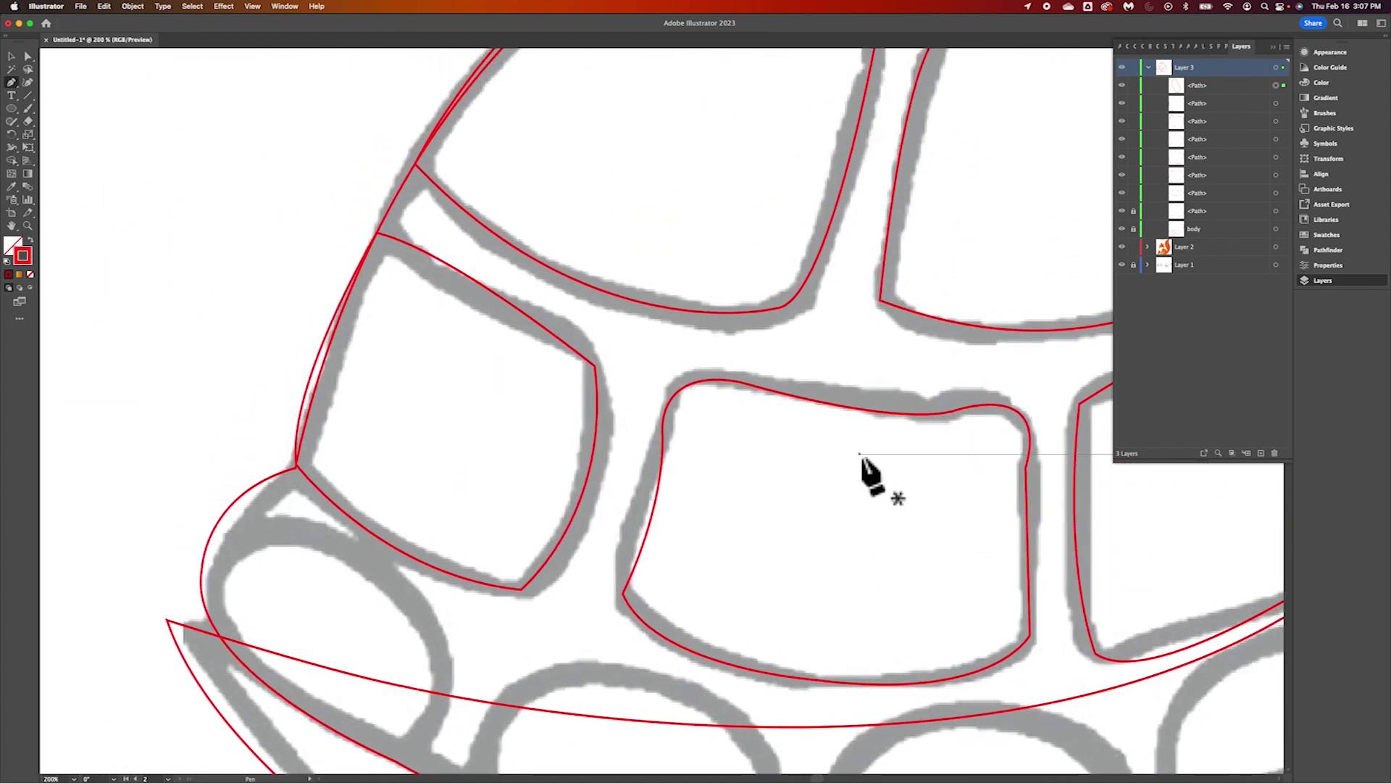
{"action": "key", "text": "super"}
{"action": "key", "text": "super+plus"}
{"action": "key", "text": "super+plus"}
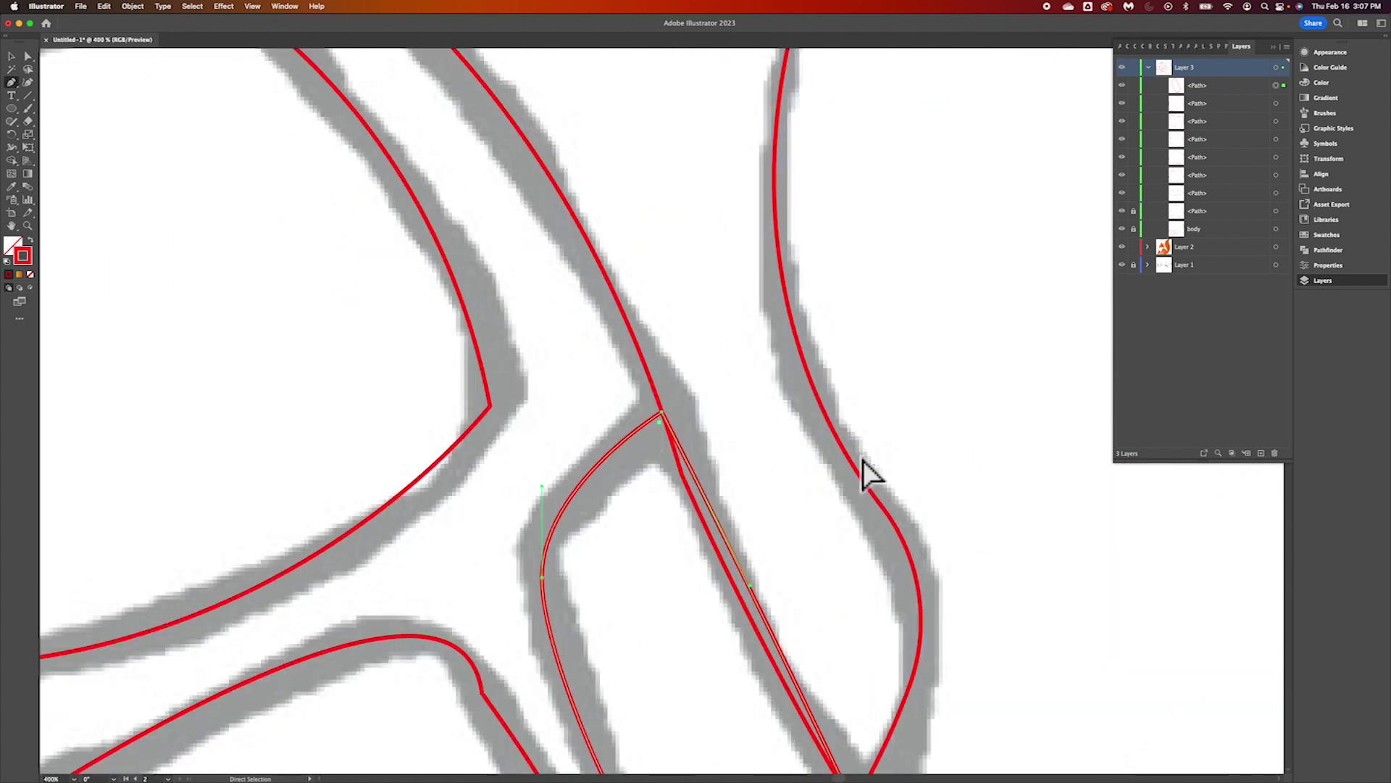
{"action": "scroll", "coordinate": [637, 547], "scroll_direction": "down", "scroll_amount": 4}
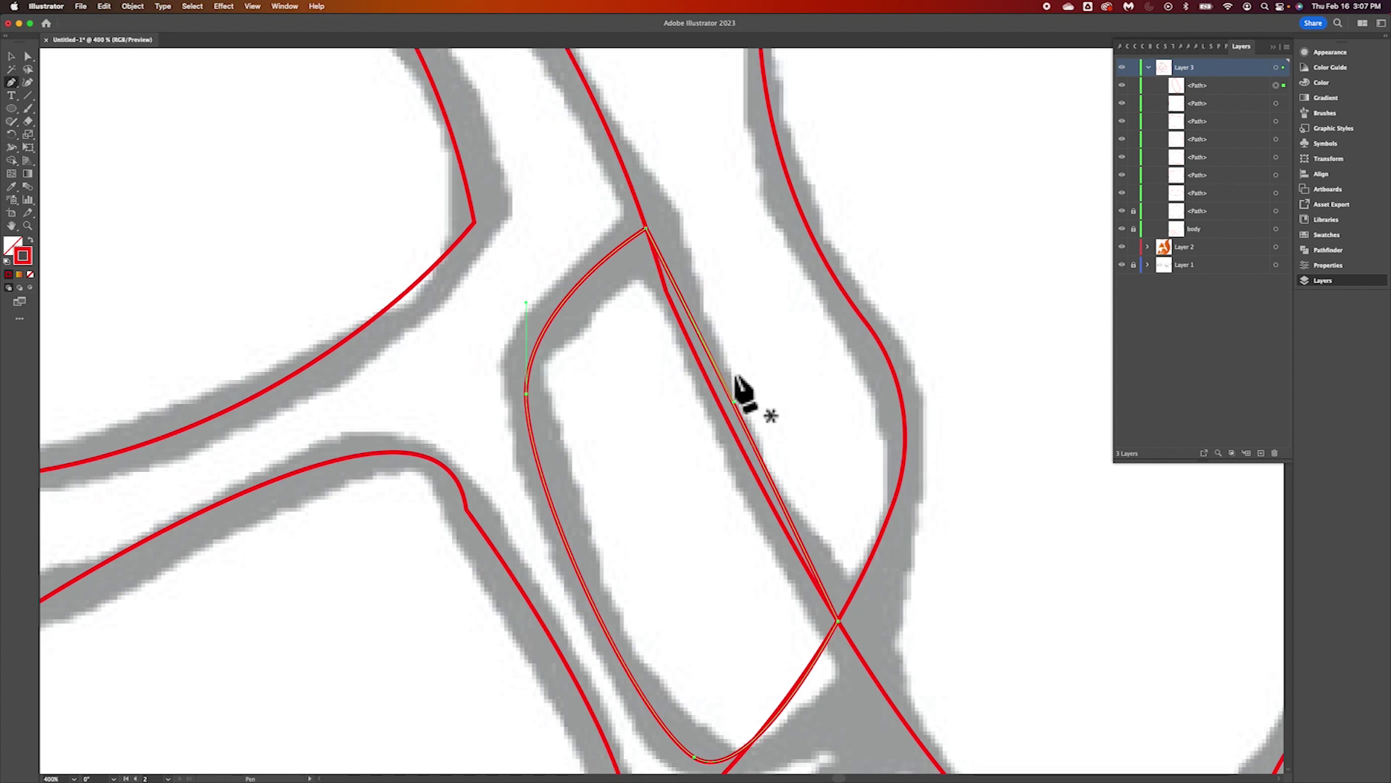
{"action": "key", "text": "super+minus"}
{"action": "key", "text": "super+minus"}
{"action": "key", "text": "super+minus"}
{"action": "key", "text": "super+minus"}
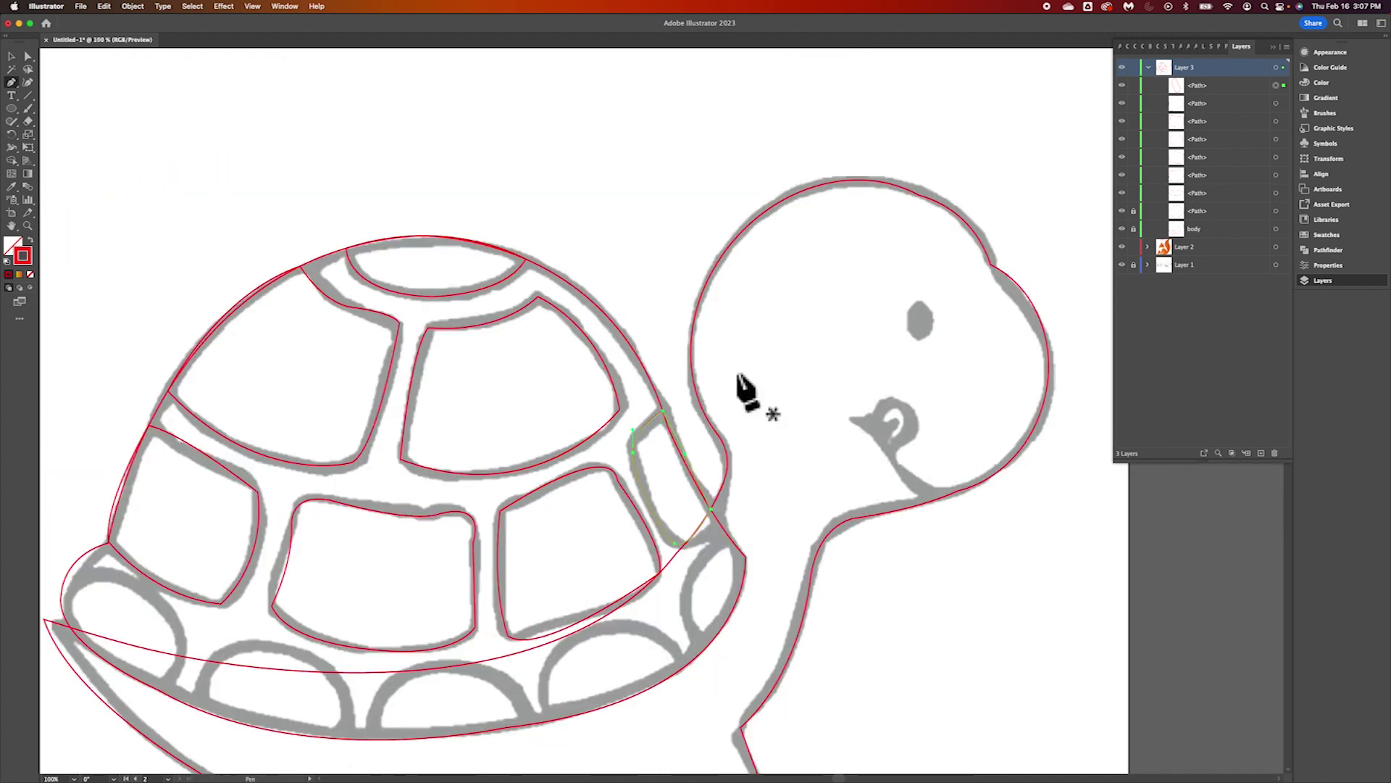
{"action": "scroll", "coordinate": [572, 612], "scroll_direction": "down", "scroll_amount": 5}
{"action": "scroll", "coordinate": [572, 613], "scroll_direction": "left", "scroll_amount": 5}
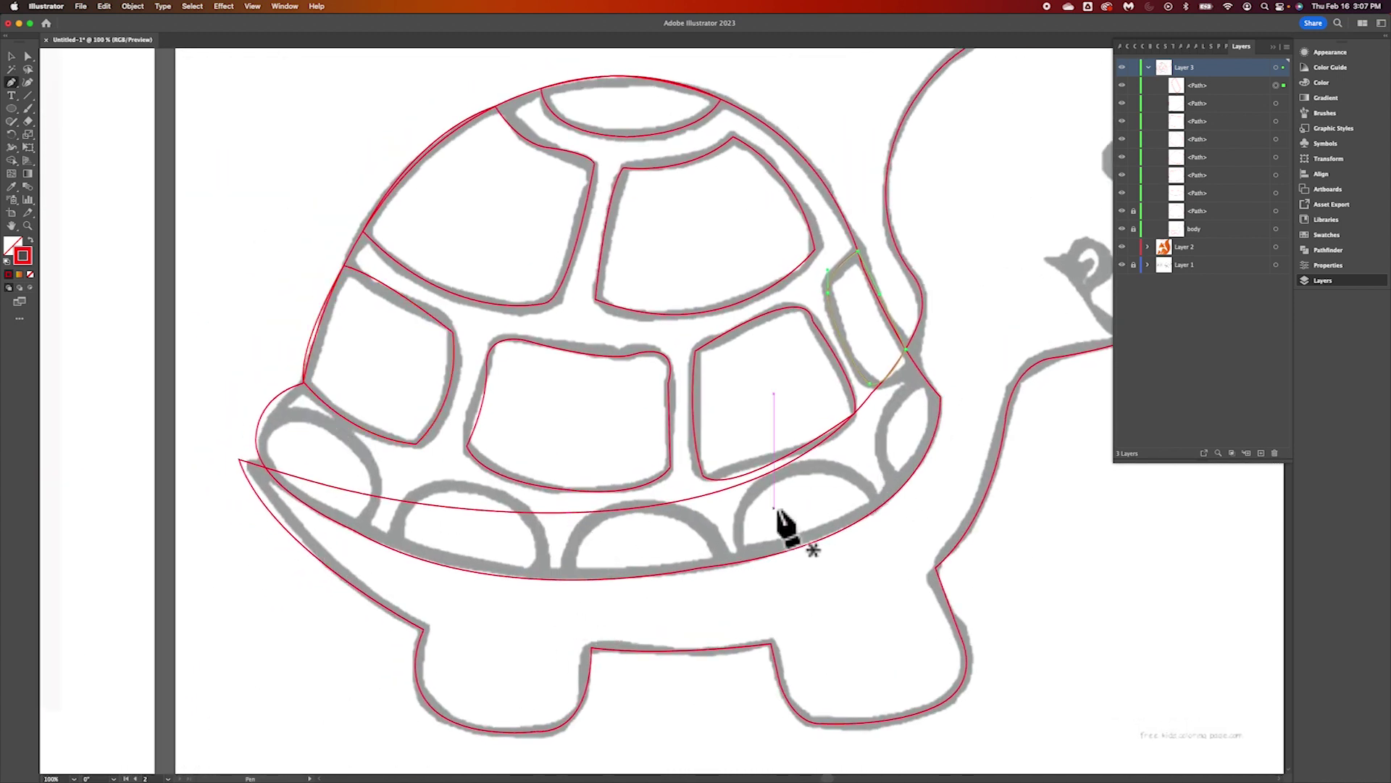
Trace the second rim arch from the front as a closed Pen path, its base following the shell's lower rim
{"action": "key", "text": "super+equal"}
{"action": "key", "text": "super+equal"}
{"action": "key", "text": "super+equal"}
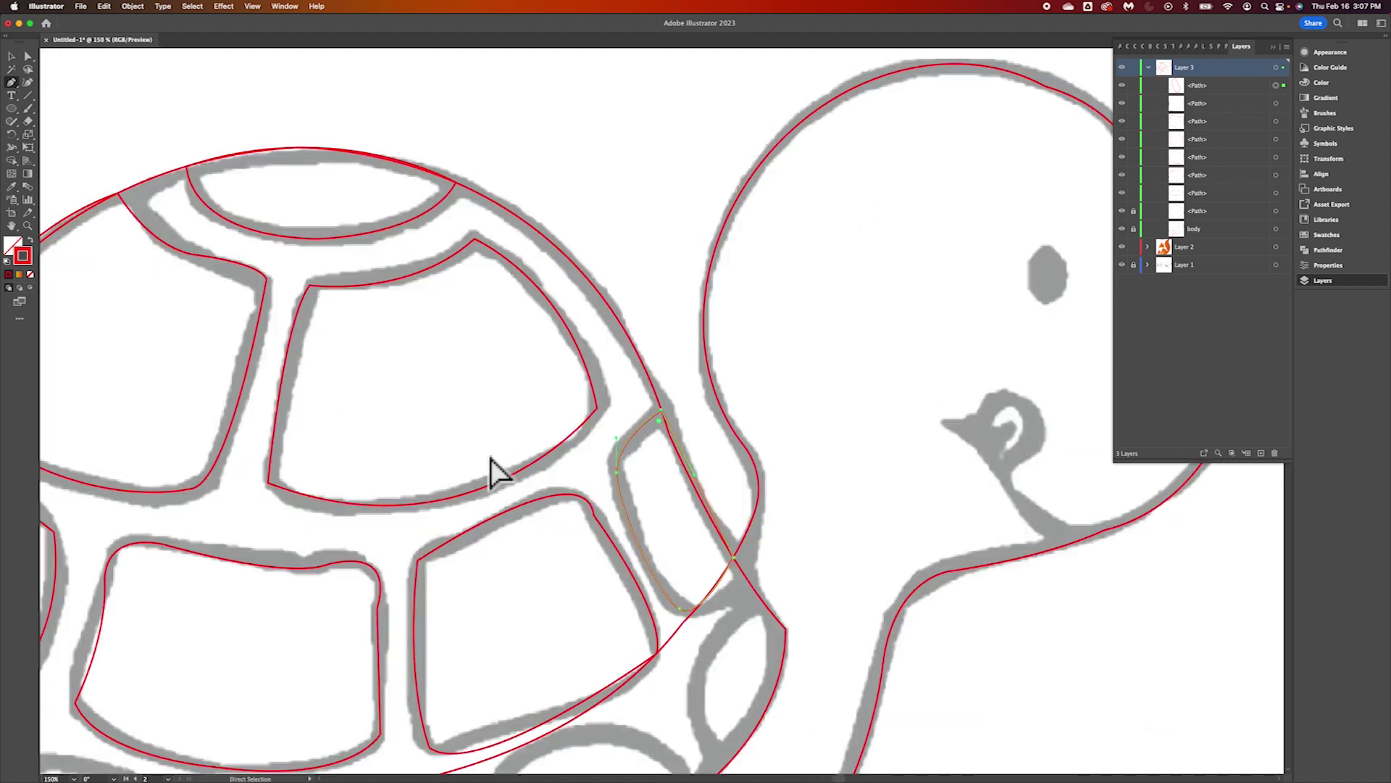
{"action": "scroll", "coordinate": [493, 460], "scroll_direction": "down", "scroll_amount": 10}
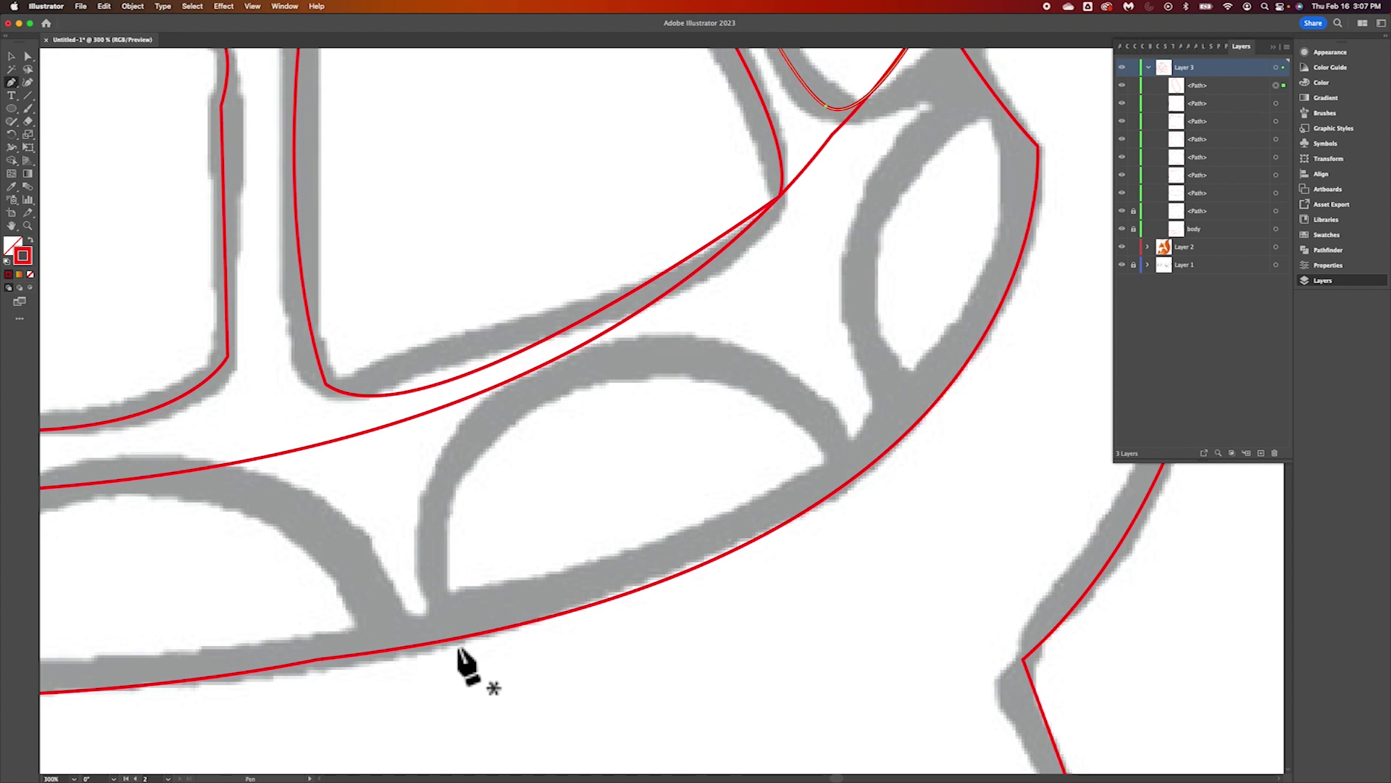
{"action": "left_click", "coordinate": [446, 641]}
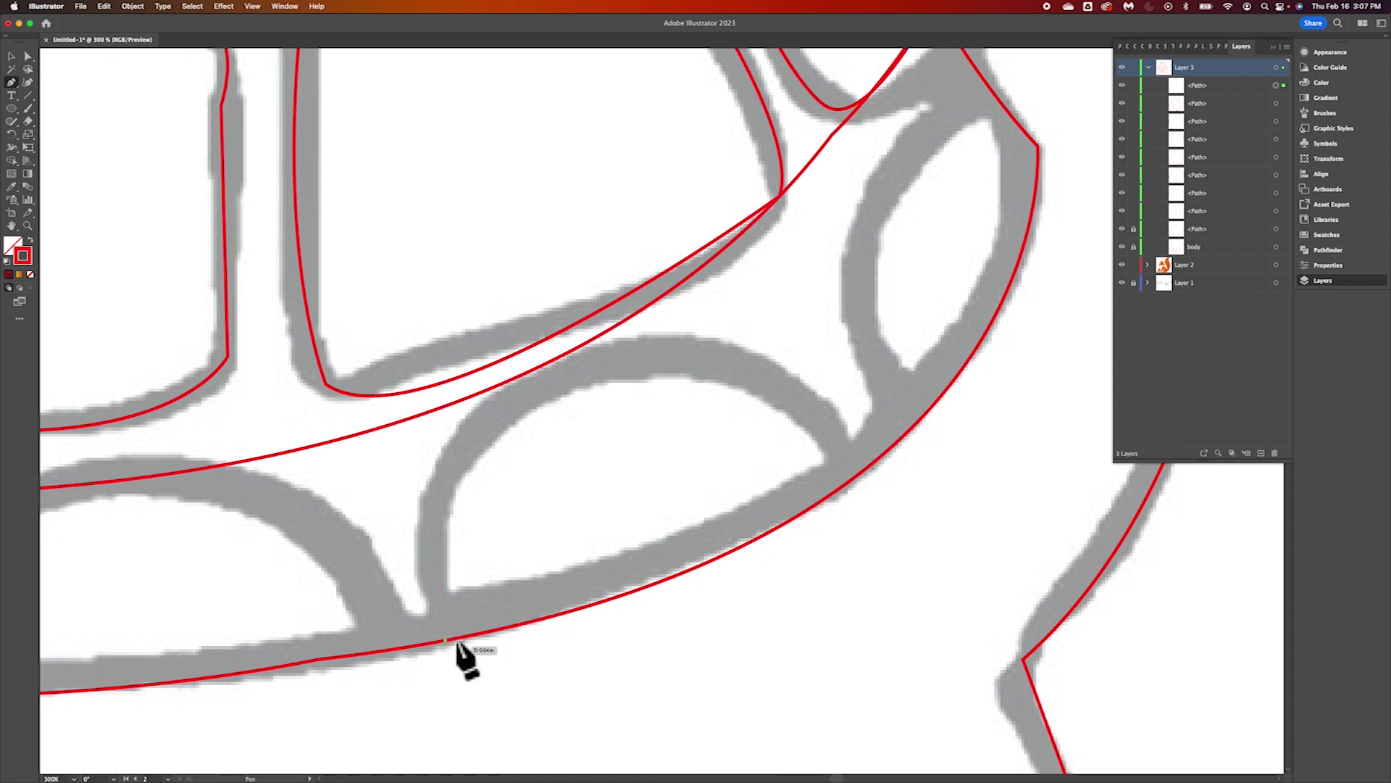
{"action": "left_click_drag", "start_coordinate": [580, 373], "coordinate": [792, 313]}
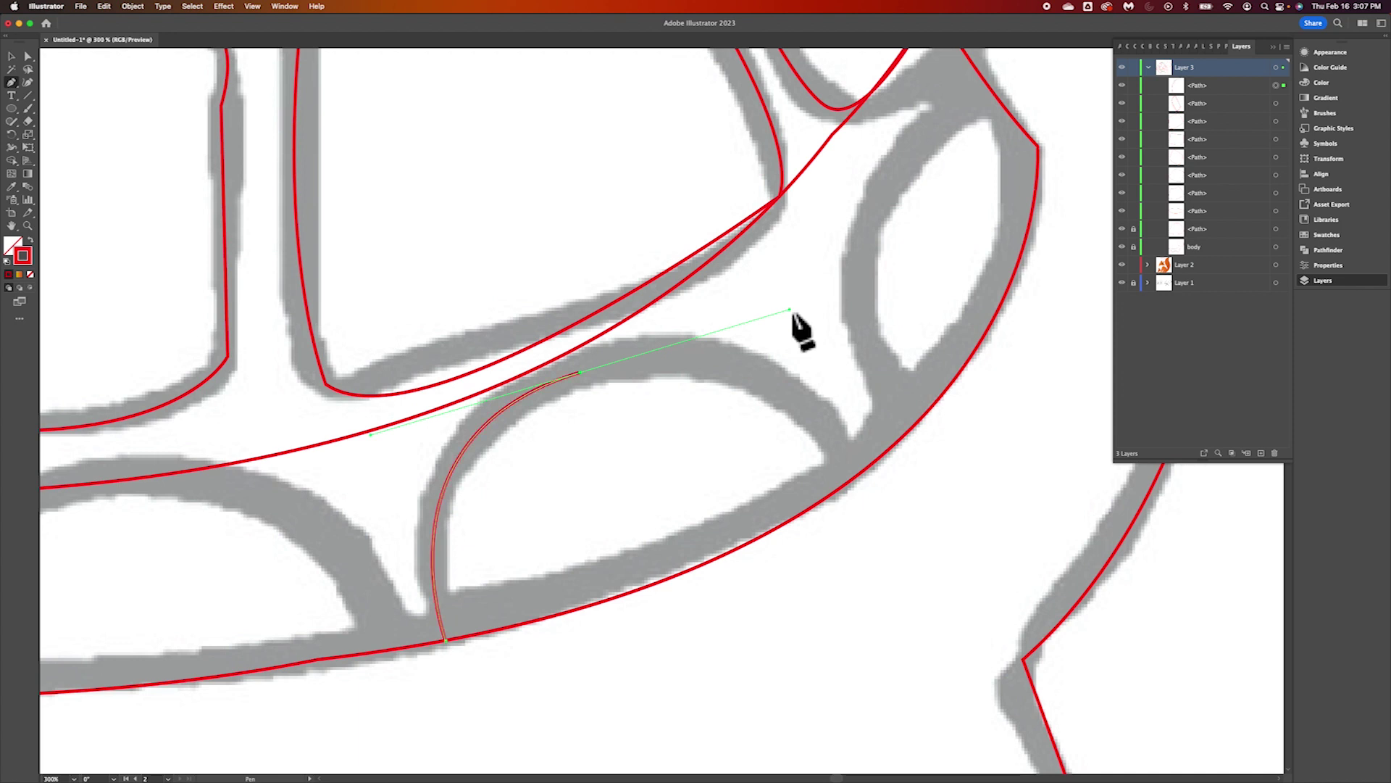
{"action": "left_click", "coordinate": [584, 374]}
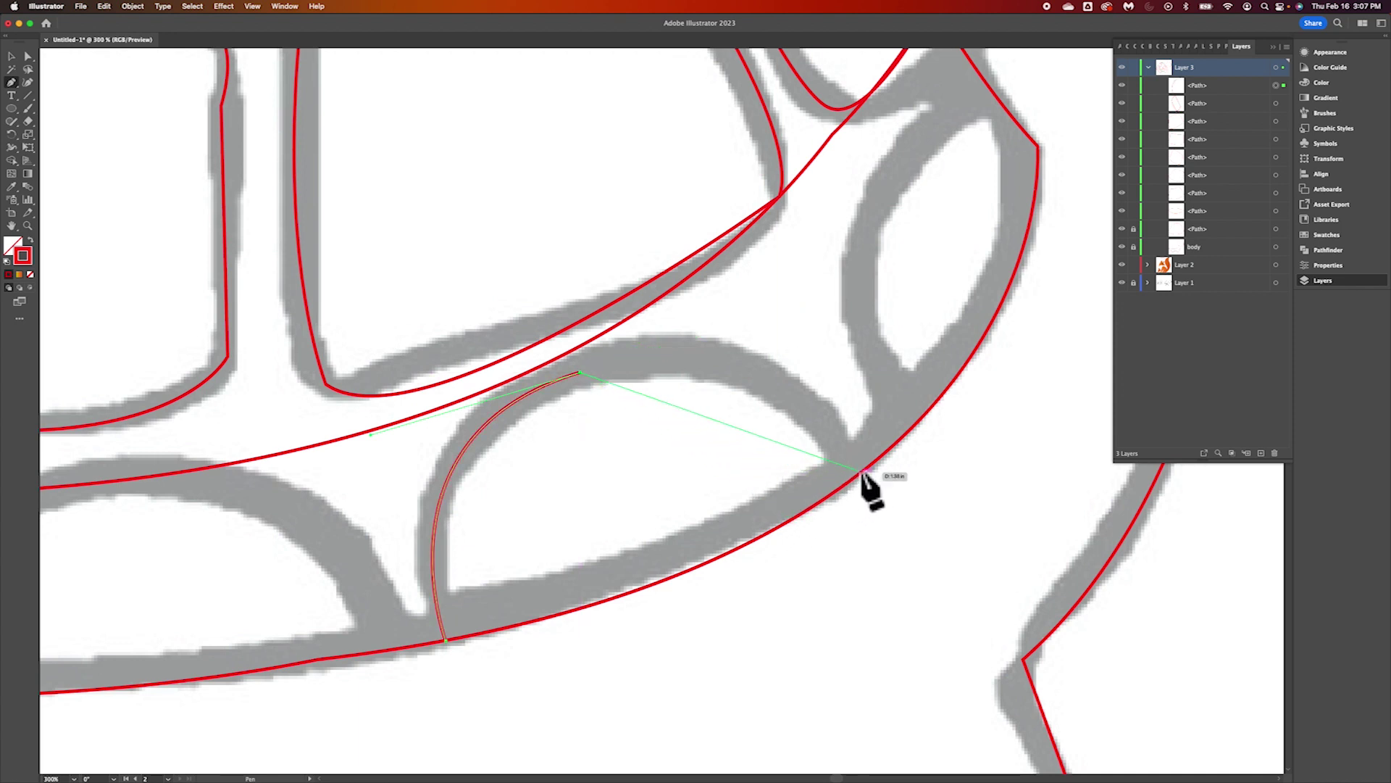
{"action": "mouse_move", "coordinate": [855, 476]}
{"action": "left_mouse_down"}
{"action": "mouse_move", "coordinate": [841, 522]}
{"action": "mouse_move", "coordinate": [906, 661]}
{"action": "mouse_move", "coordinate": [907, 646]}
{"action": "left_mouse_up"}
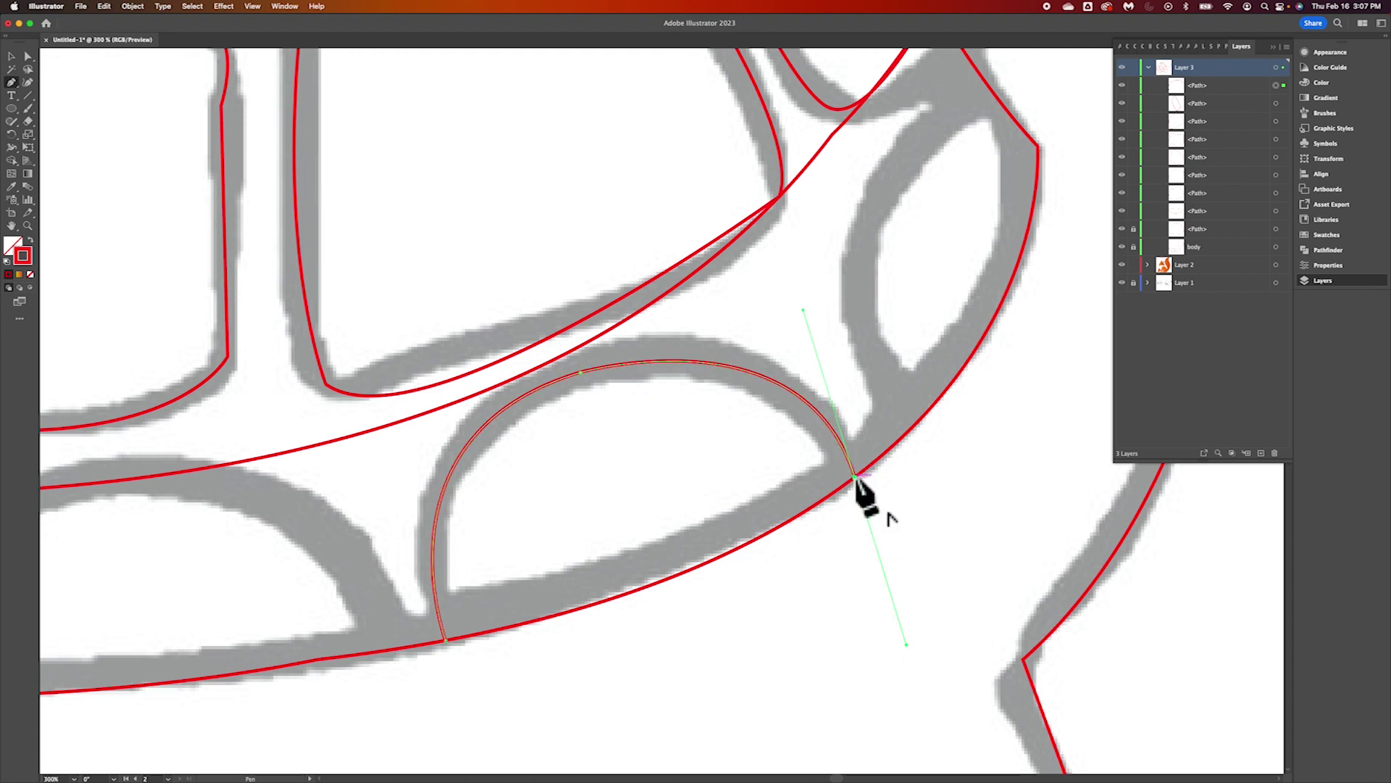
{"action": "left_click", "coordinate": [856, 478]}
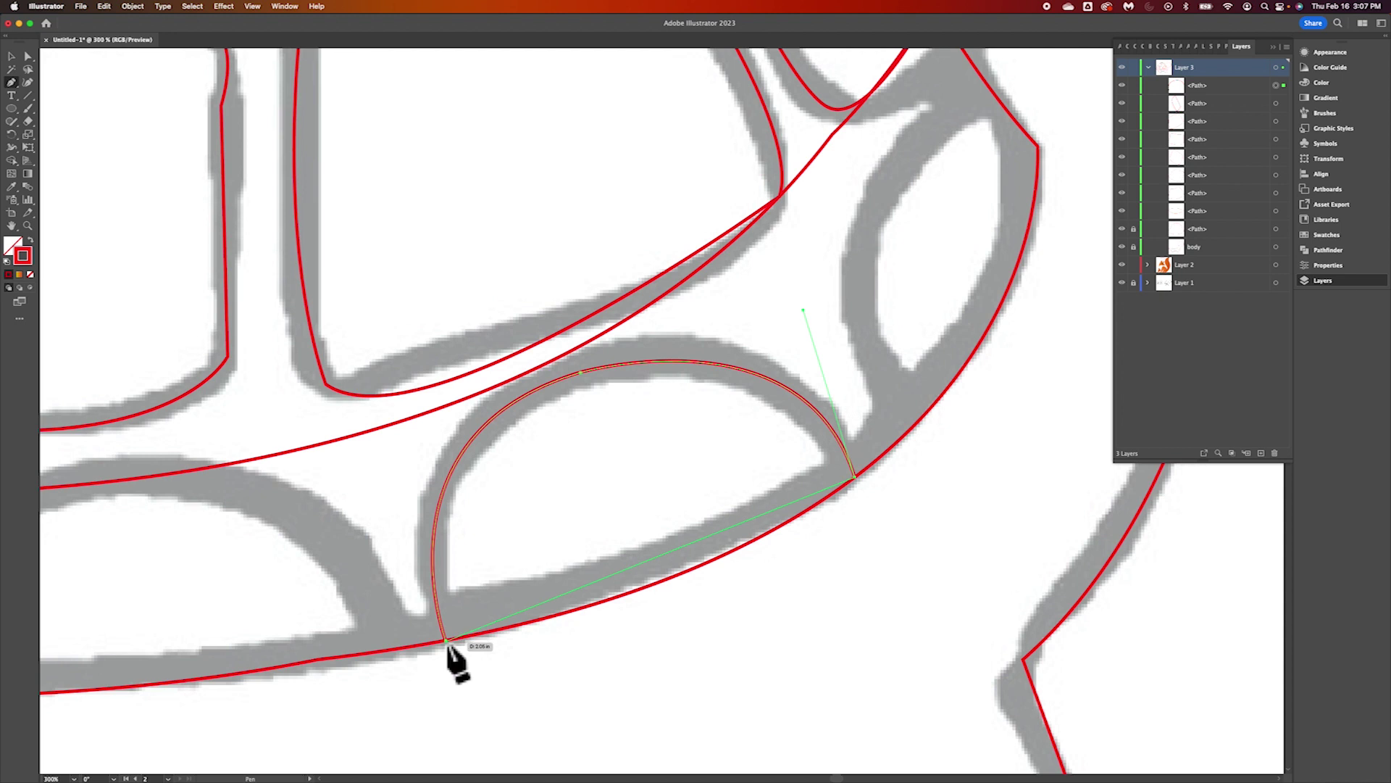
{"action": "left_click_drag", "start_coordinate": [445, 641], "coordinate": [217, 672]}
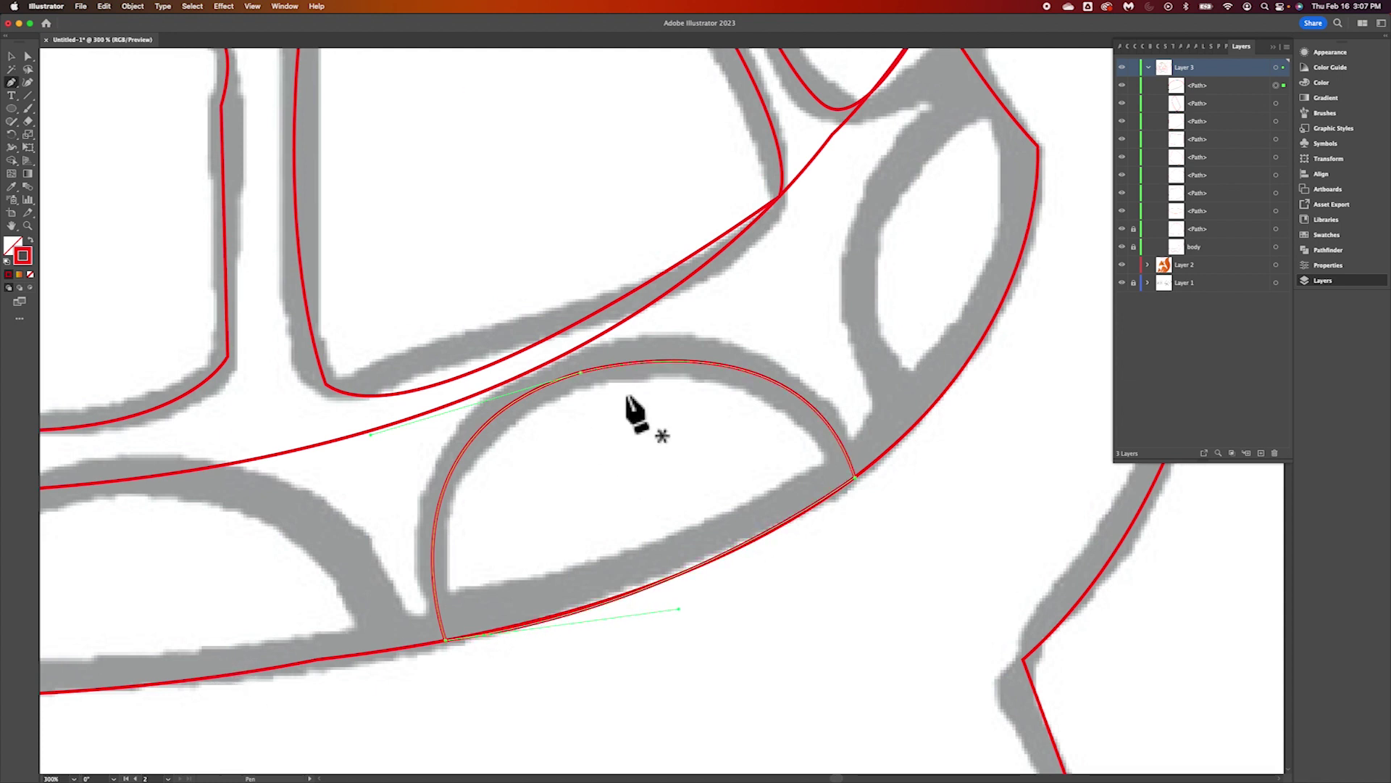
Duplicate the traced rim arch onto the middle arch of the sketch and rotate the copy clockwise to match
{"action": "left_click", "coordinate": [13, 57]}
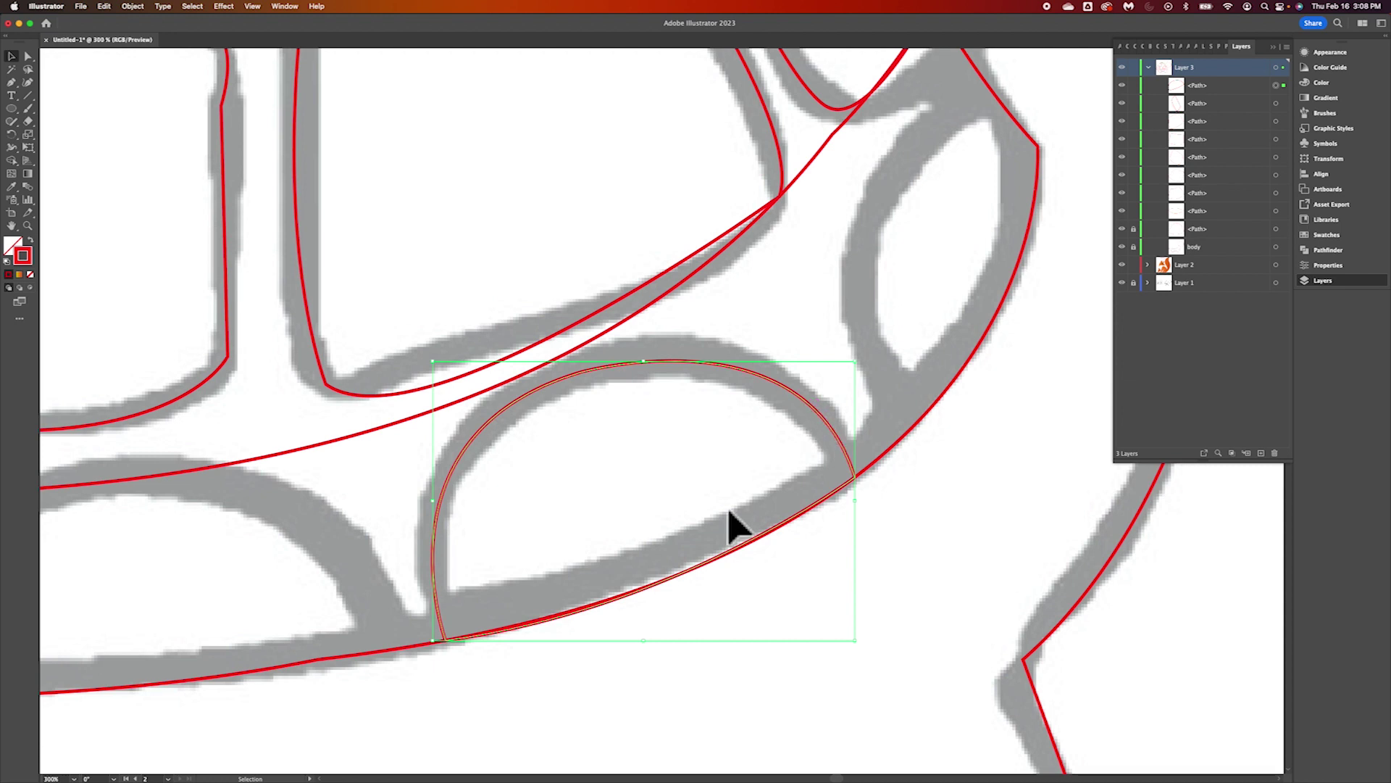
{"action": "mouse_move", "coordinate": [807, 402]}
{"action": "left_mouse_down"}
{"action": "mouse_move", "coordinate": [812, 443]}
{"action": "mouse_move", "coordinate": [807, 423]}
{"action": "left_mouse_up"}
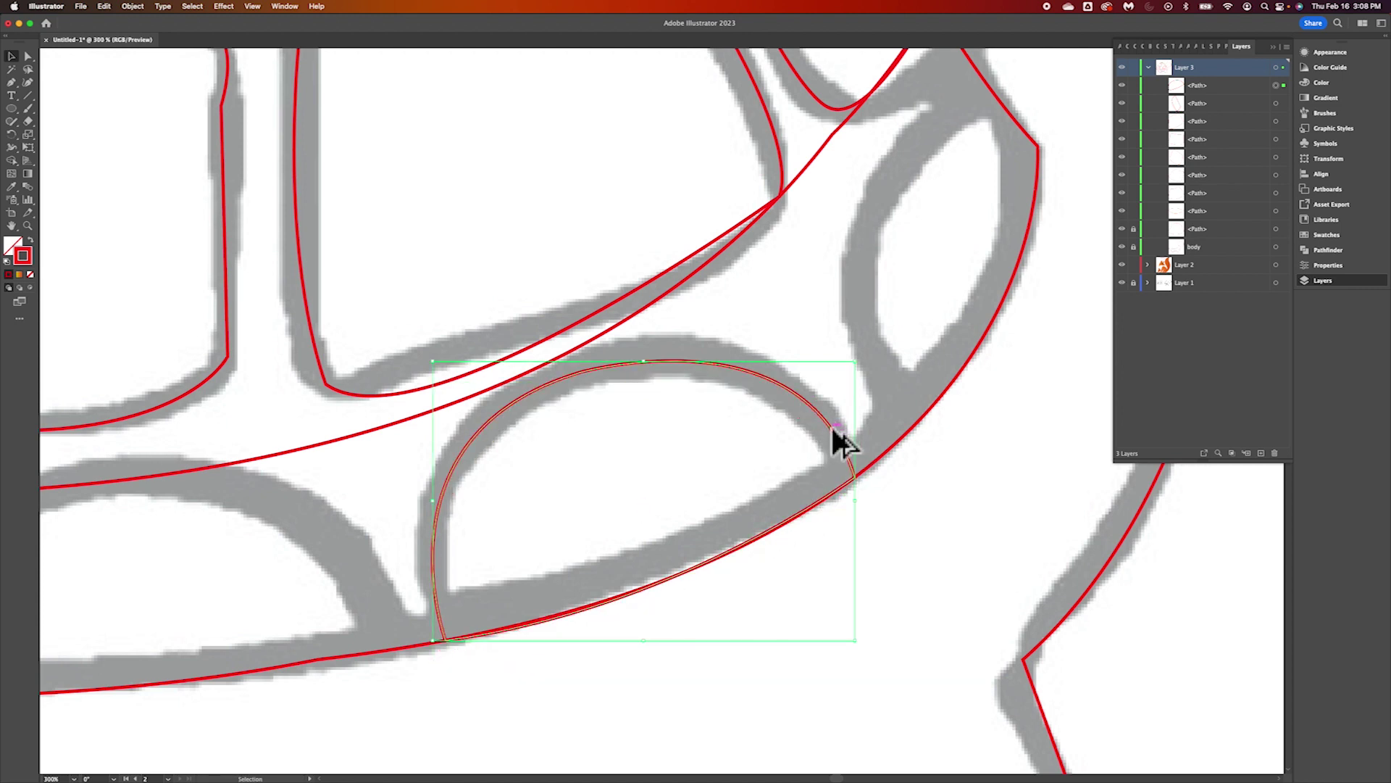
{"action": "left_click_drag", "start_coordinate": [821, 430], "coordinate": [266, 496]}
{"action": "scroll", "coordinate": [534, 470], "scroll_direction": "left", "scroll_amount": 5}
{"action": "scroll", "coordinate": [534, 470], "scroll_direction": "down", "scroll_amount": 2}
{"action": "left_click_drag", "start_coordinate": [688, 319], "coordinate": [690, 473]}
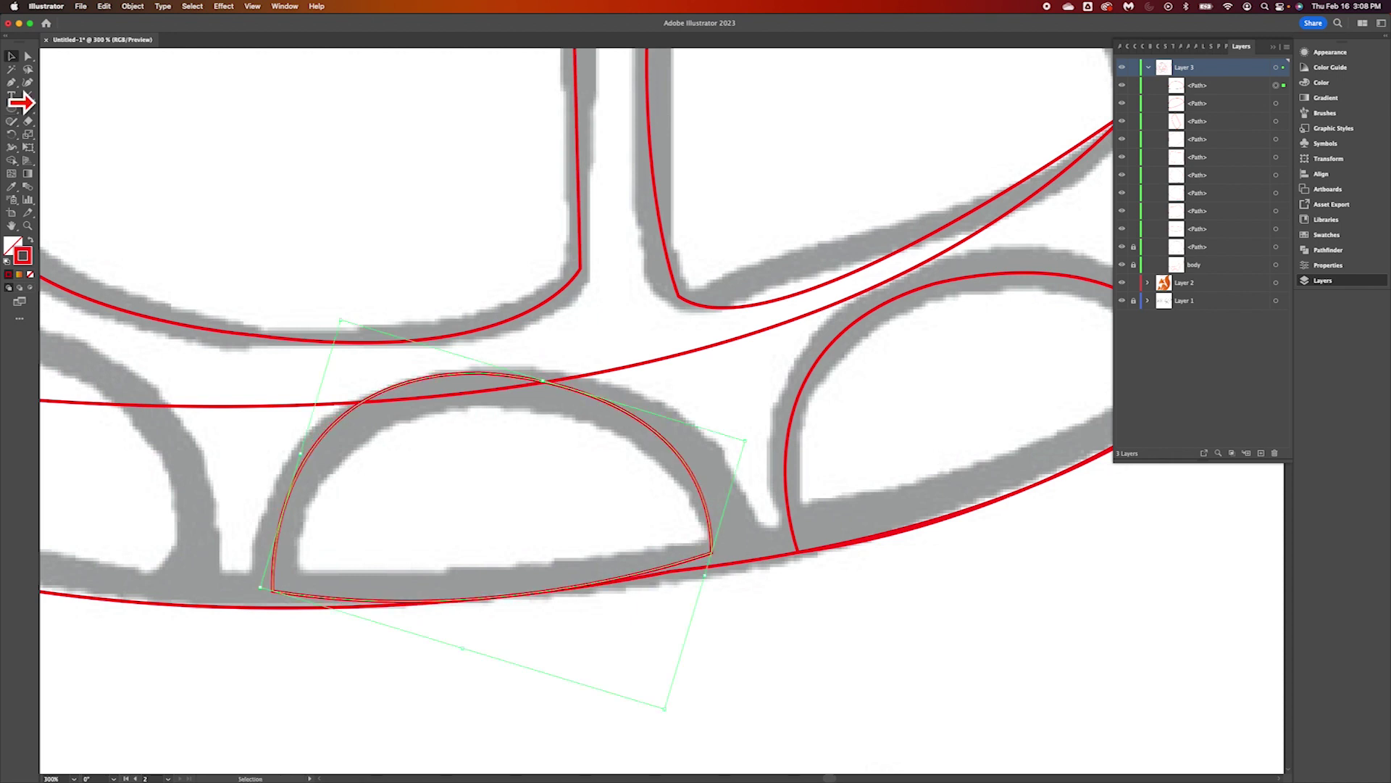
Move the middle arch's two base anchor points onto the shell rim and flatten its base curve to follow the rim
{"action": "key", "text": "a"}
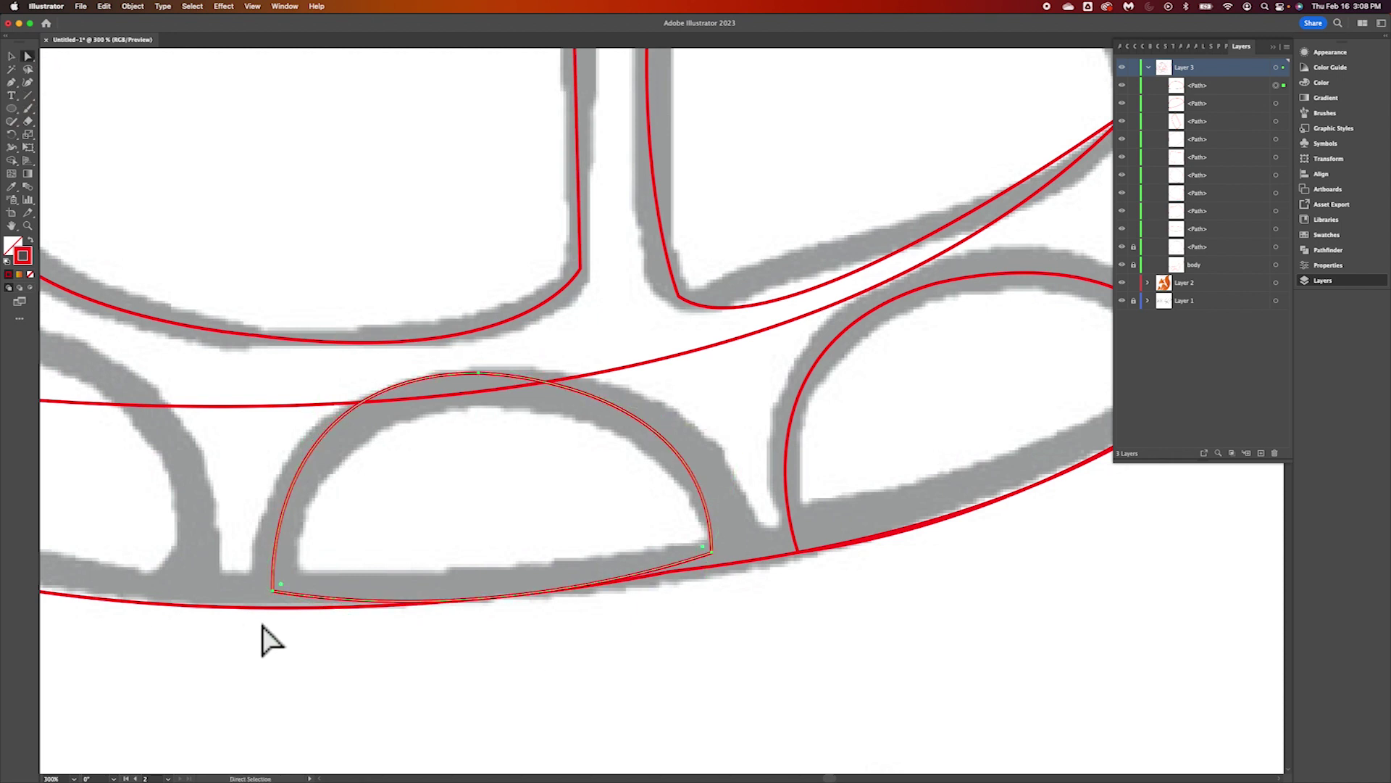
{"action": "left_click", "coordinate": [274, 592]}
{"action": "left_click_drag", "start_coordinate": [275, 592], "coordinate": [269, 601]}
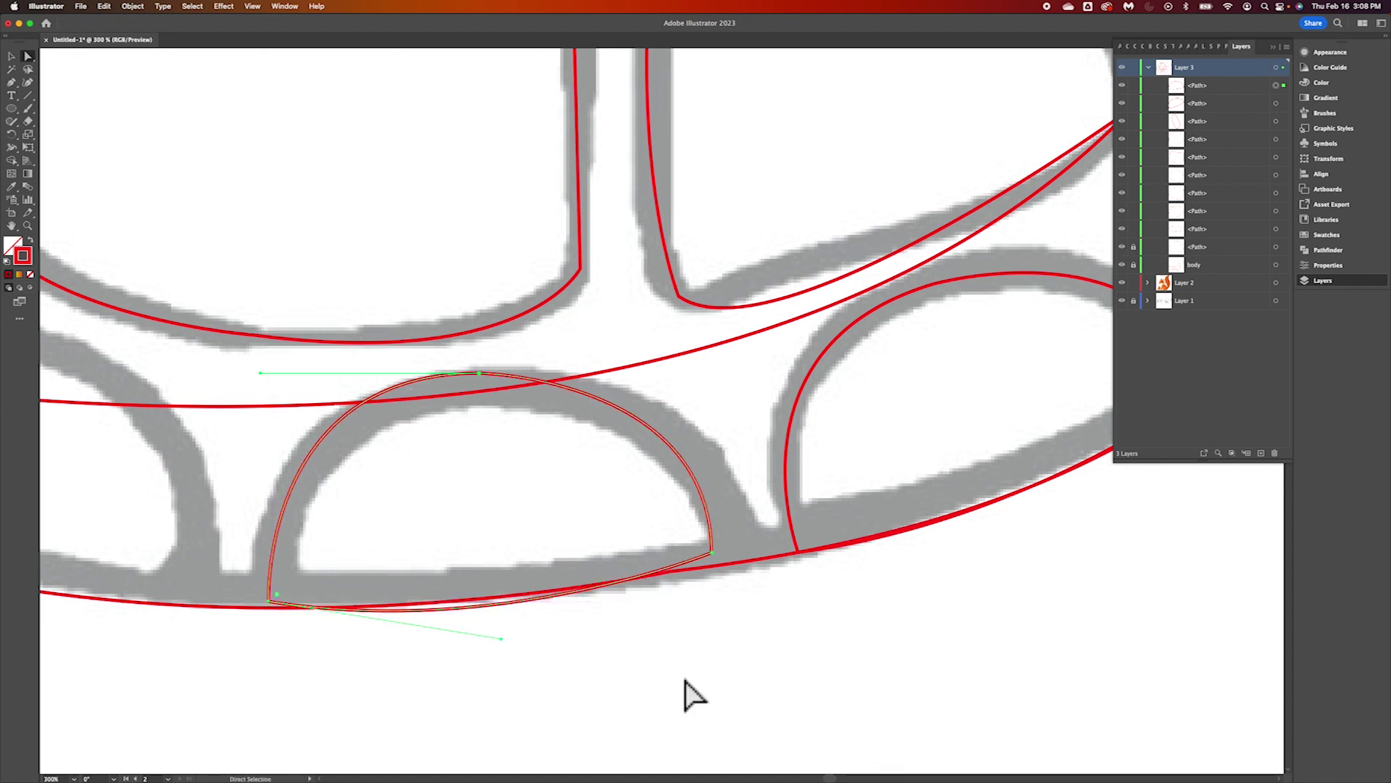
{"action": "left_click_drag", "start_coordinate": [713, 555], "coordinate": [722, 566]}
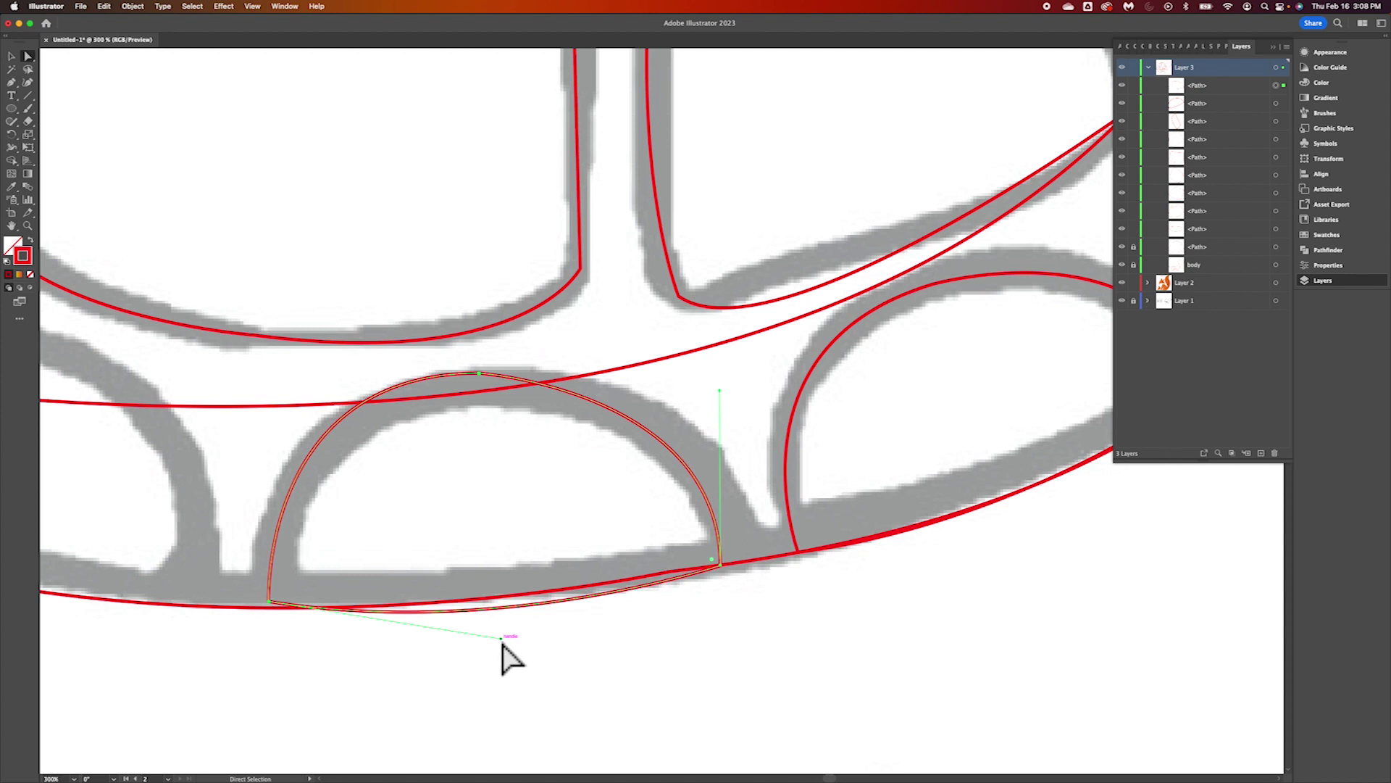
{"action": "left_click_drag", "start_coordinate": [502, 638], "coordinate": [506, 611]}
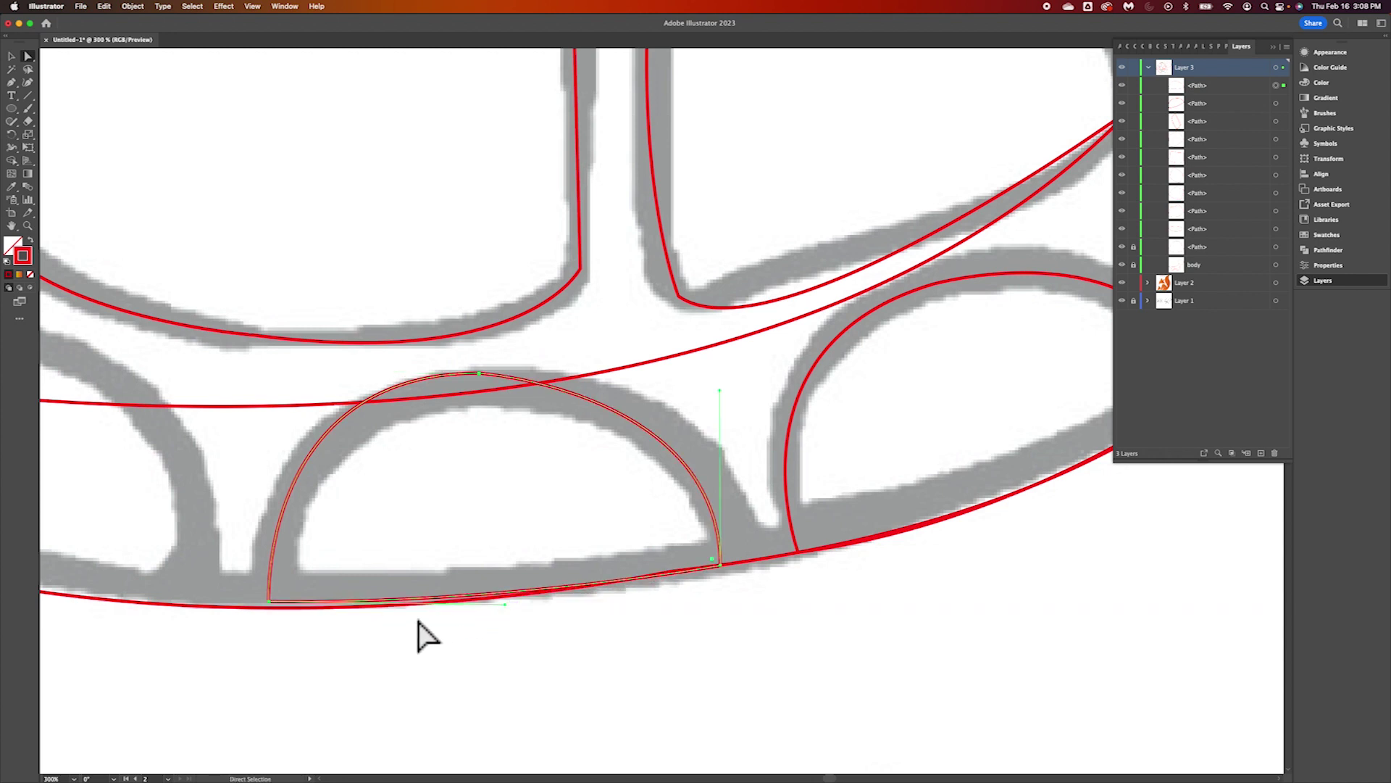
Duplicate the middle arch onto the next arch toward the rear, then rotate and reposition the copy so its base lies along the rim
{"action": "left_click", "coordinate": [12, 56]}
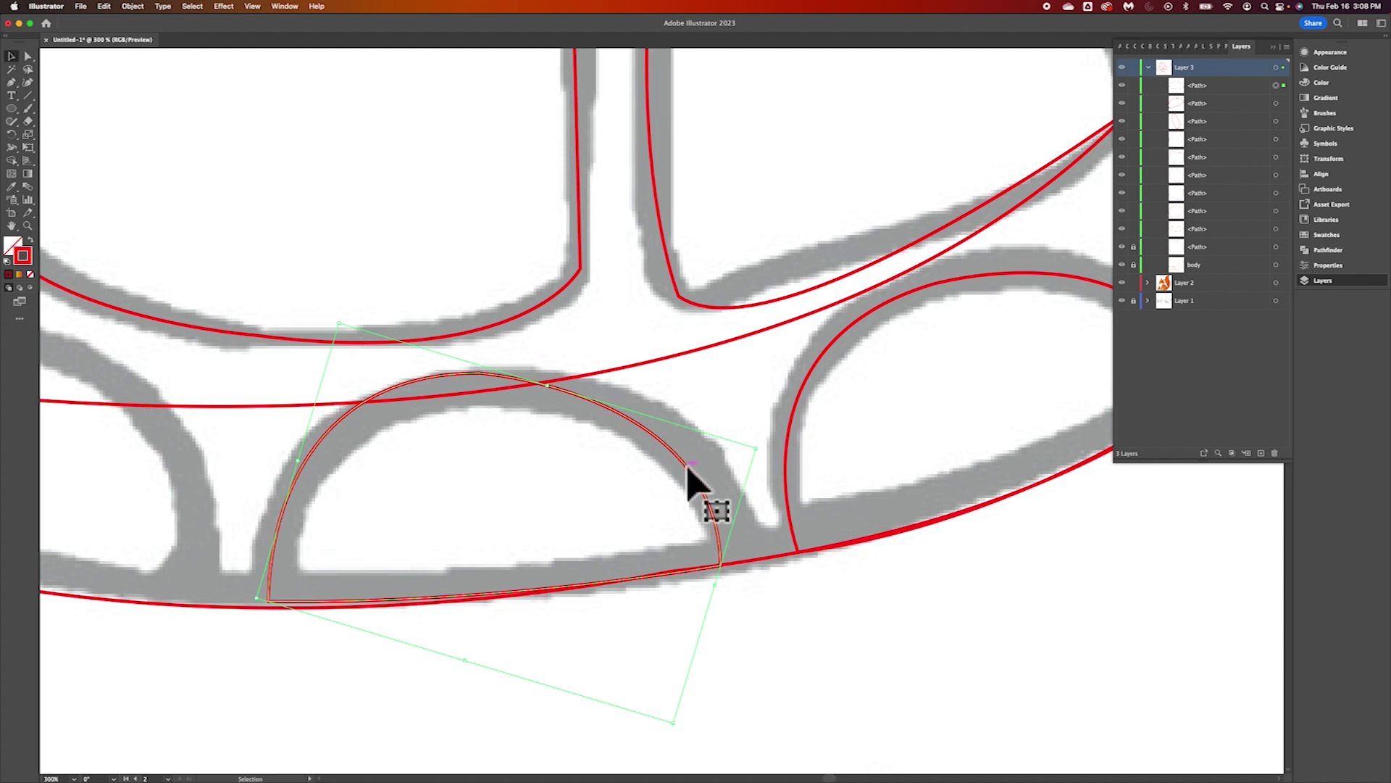
{"action": "left_click_drag", "start_coordinate": [685, 462], "coordinate": [150, 372], "text": "alt"}
{"action": "scroll", "coordinate": [508, 508], "scroll_direction": "left", "scroll_amount": 10}
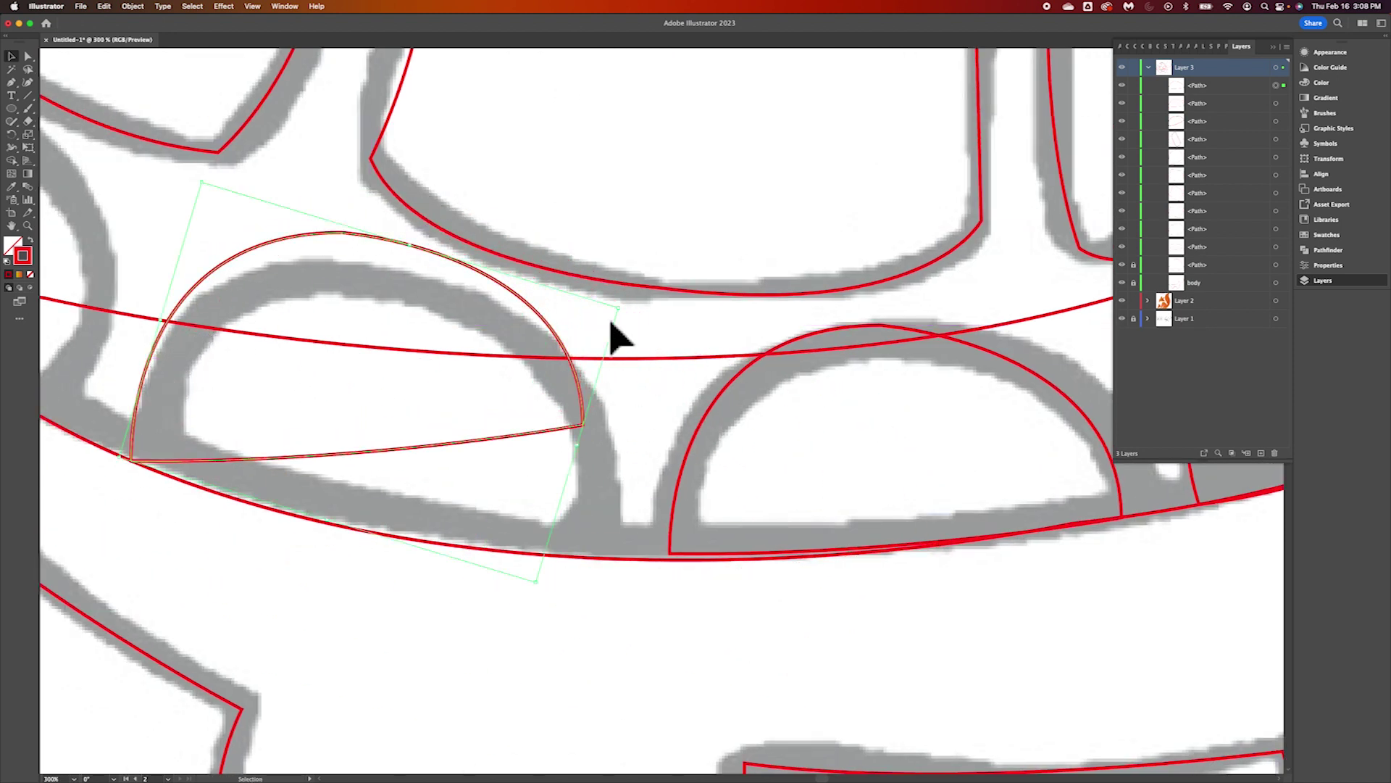
{"action": "left_click_drag", "start_coordinate": [636, 318], "coordinate": [602, 484]}
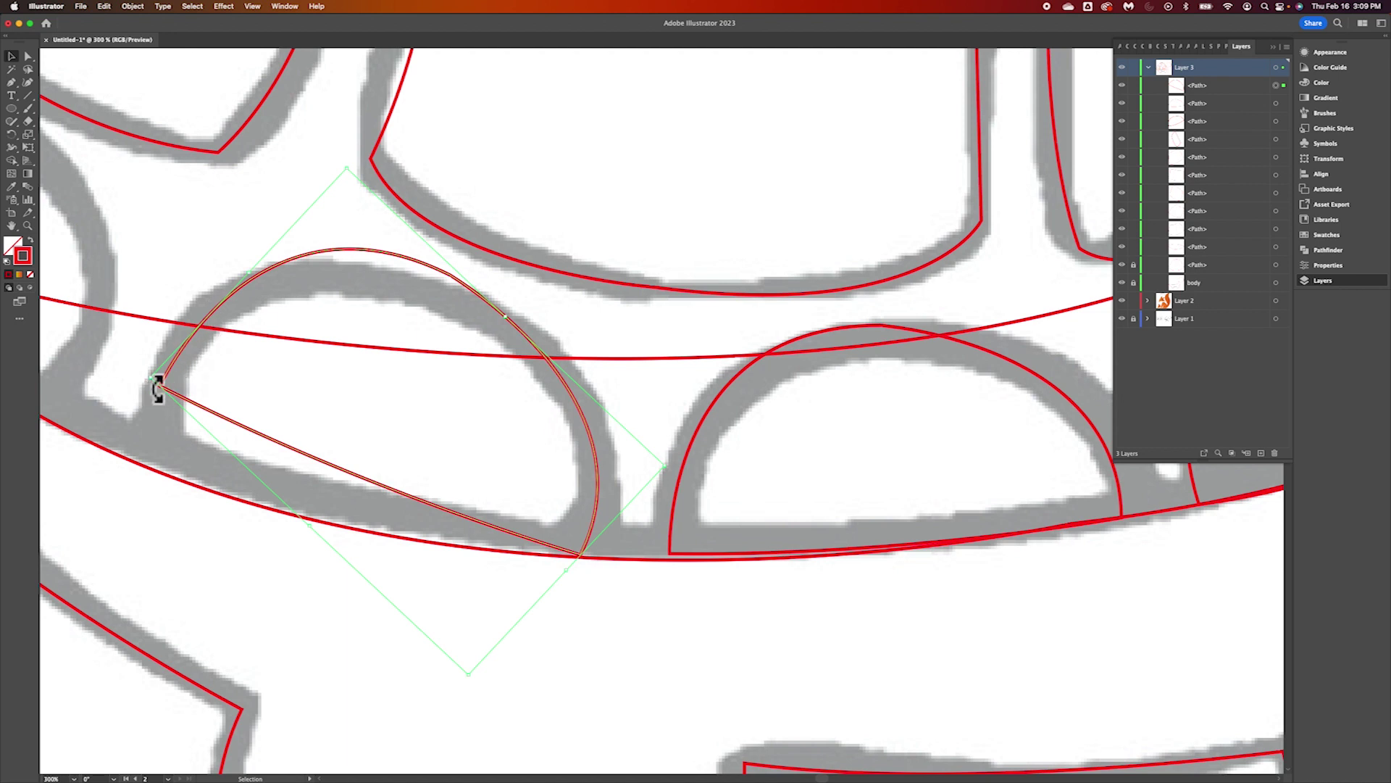
{"action": "left_click_drag", "start_coordinate": [158, 388], "coordinate": [140, 435]}
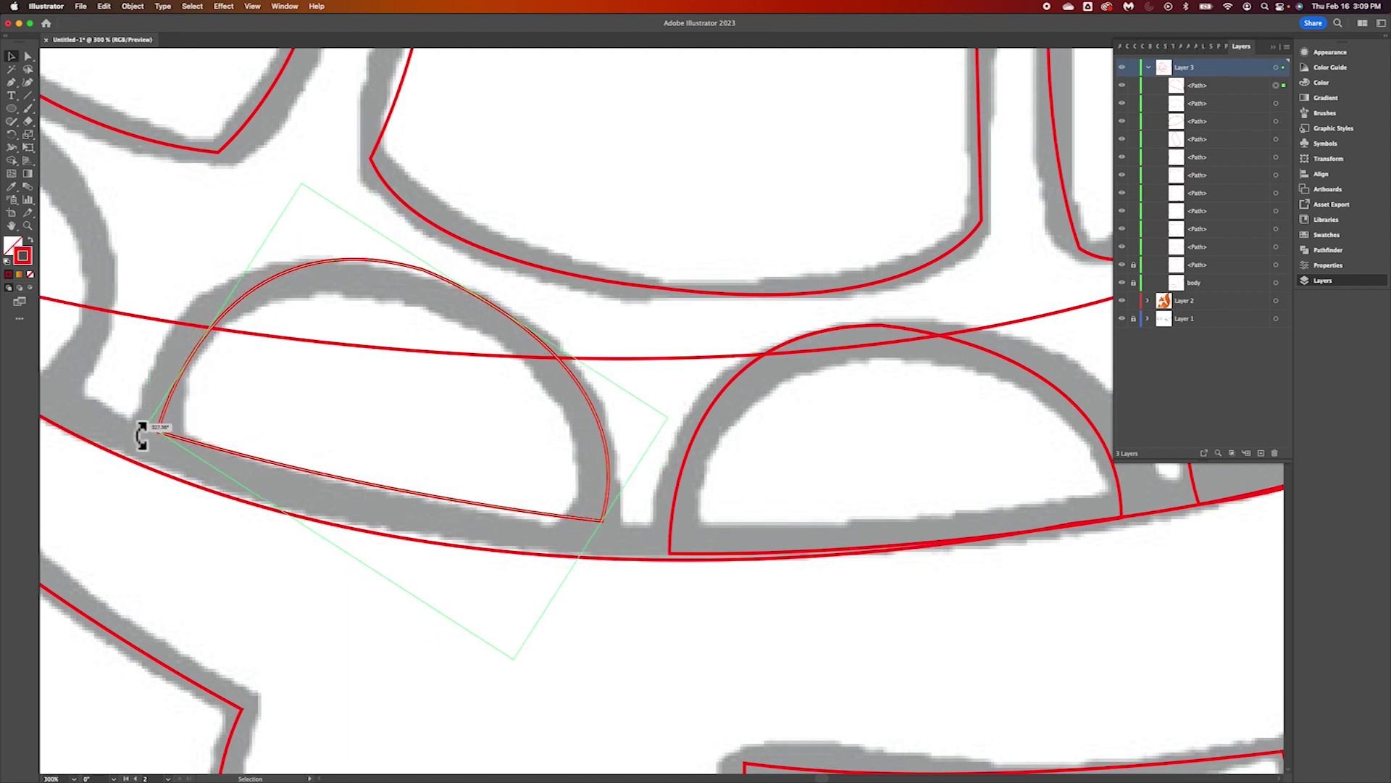
{"action": "left_click_drag", "start_coordinate": [261, 470], "coordinate": [242, 497]}
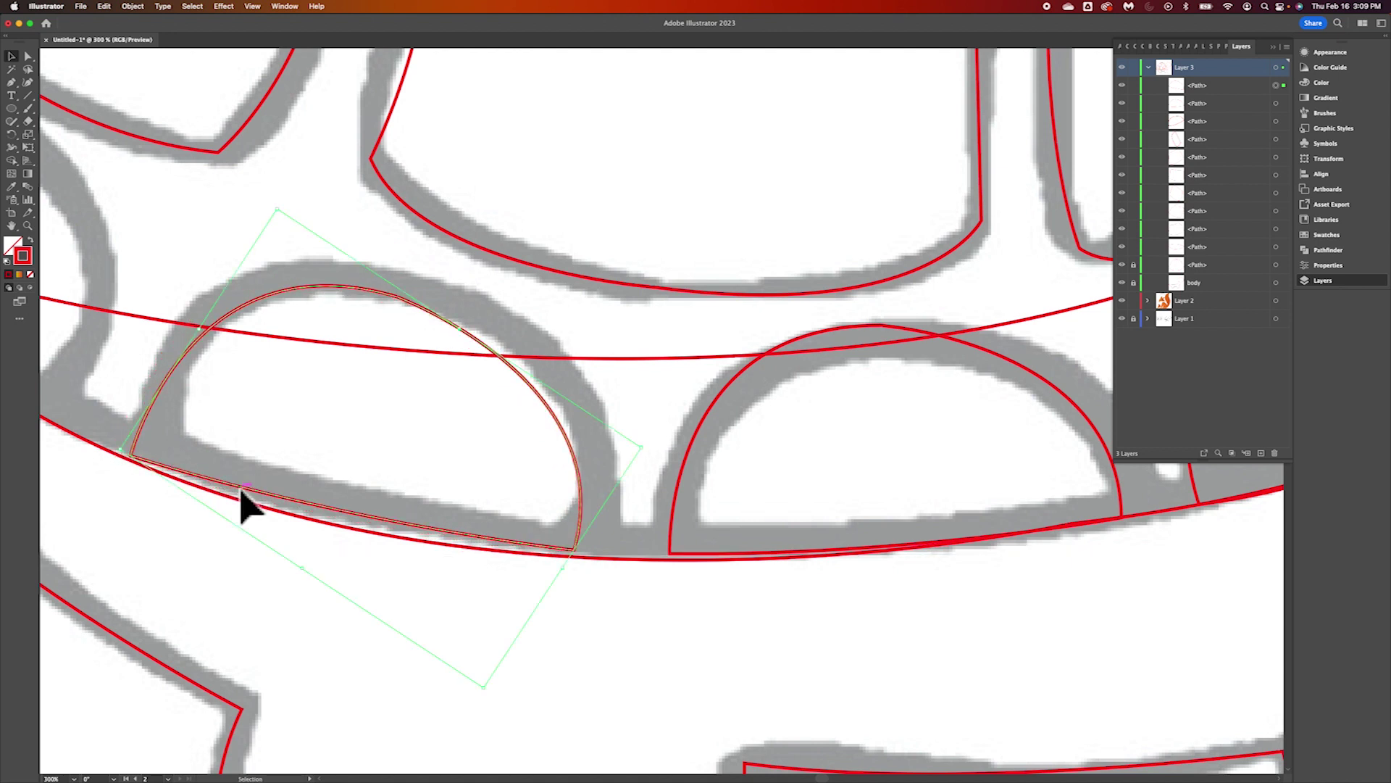
Bend the base curve of the newest rim arch downward by its direction handle to follow the shell rim
{"action": "left_click", "coordinate": [32, 57]}
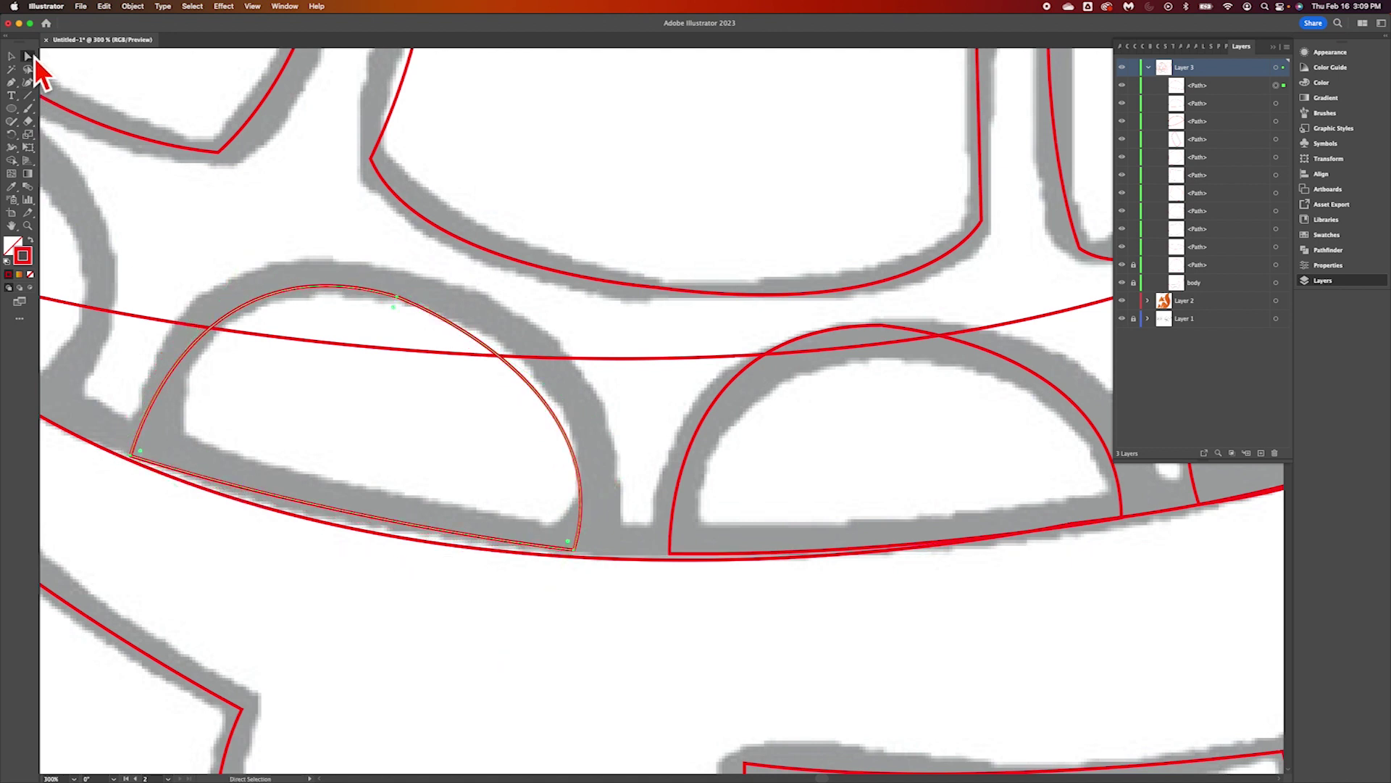
{"action": "left_click", "coordinate": [574, 552]}
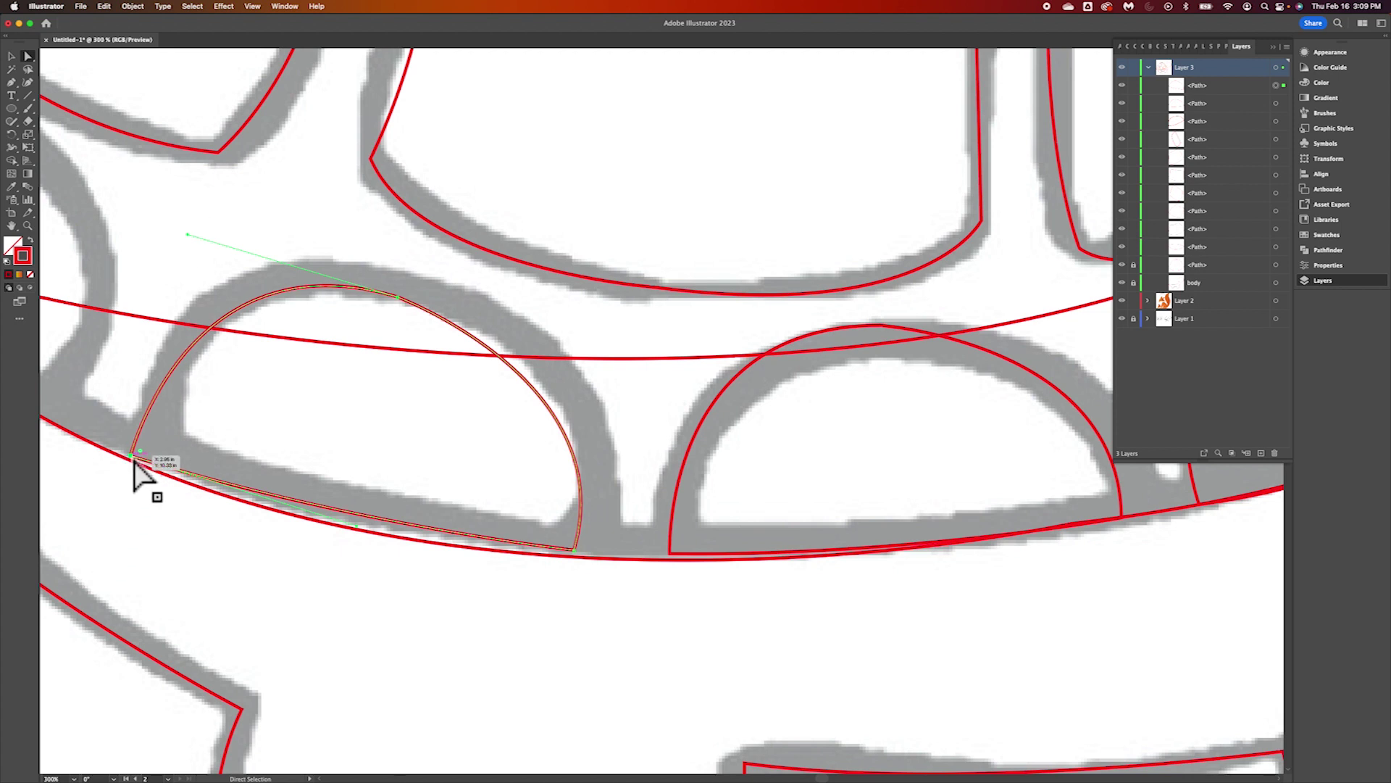
{"action": "left_click_drag", "start_coordinate": [357, 527], "coordinate": [357, 559]}
{"action": "scroll", "coordinate": [357, 564], "scroll_direction": "left", "scroll_amount": 10}
{"action": "scroll", "coordinate": [357, 563], "scroll_direction": "up", "scroll_amount": 3}
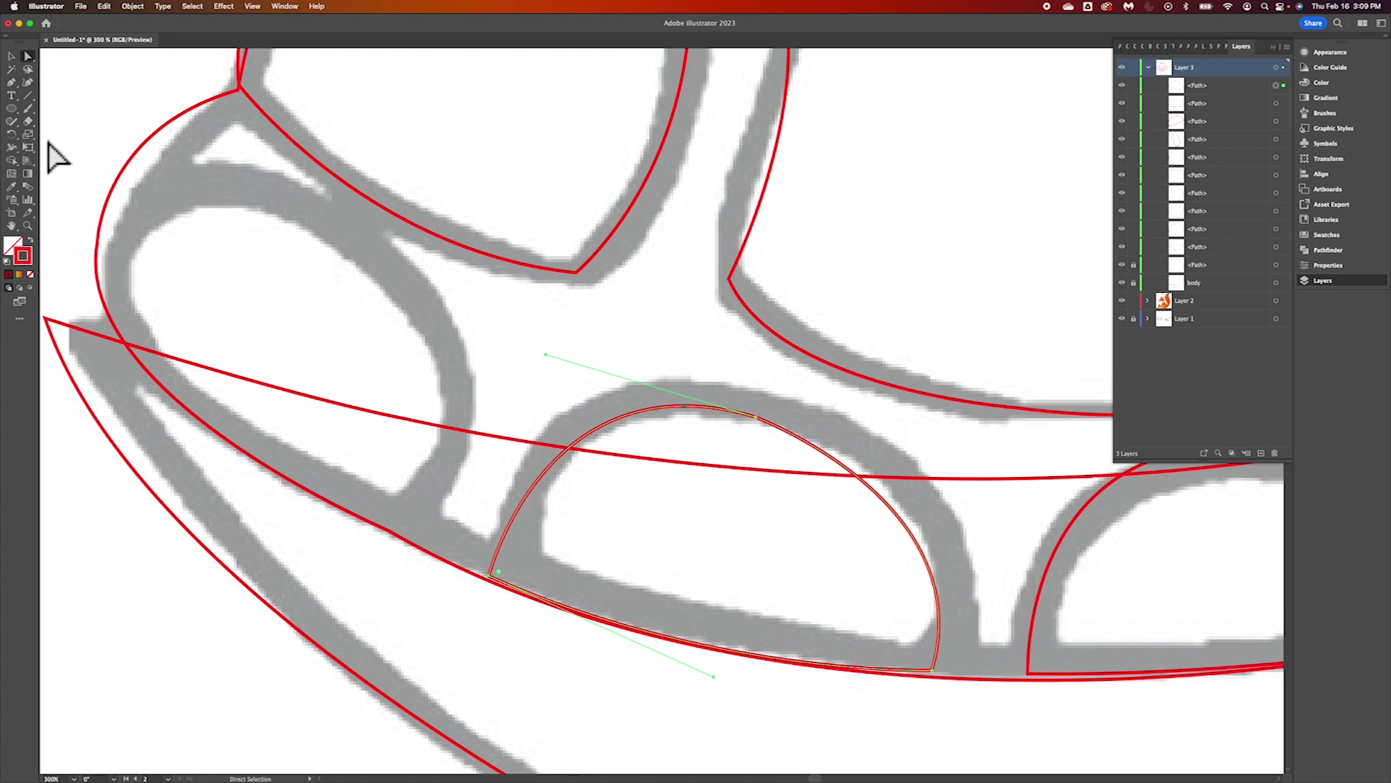
Trace the rearmost rim plate of the shell with the Pen tool as a closed, rounded path
{"action": "left_click", "coordinate": [11, 82]}
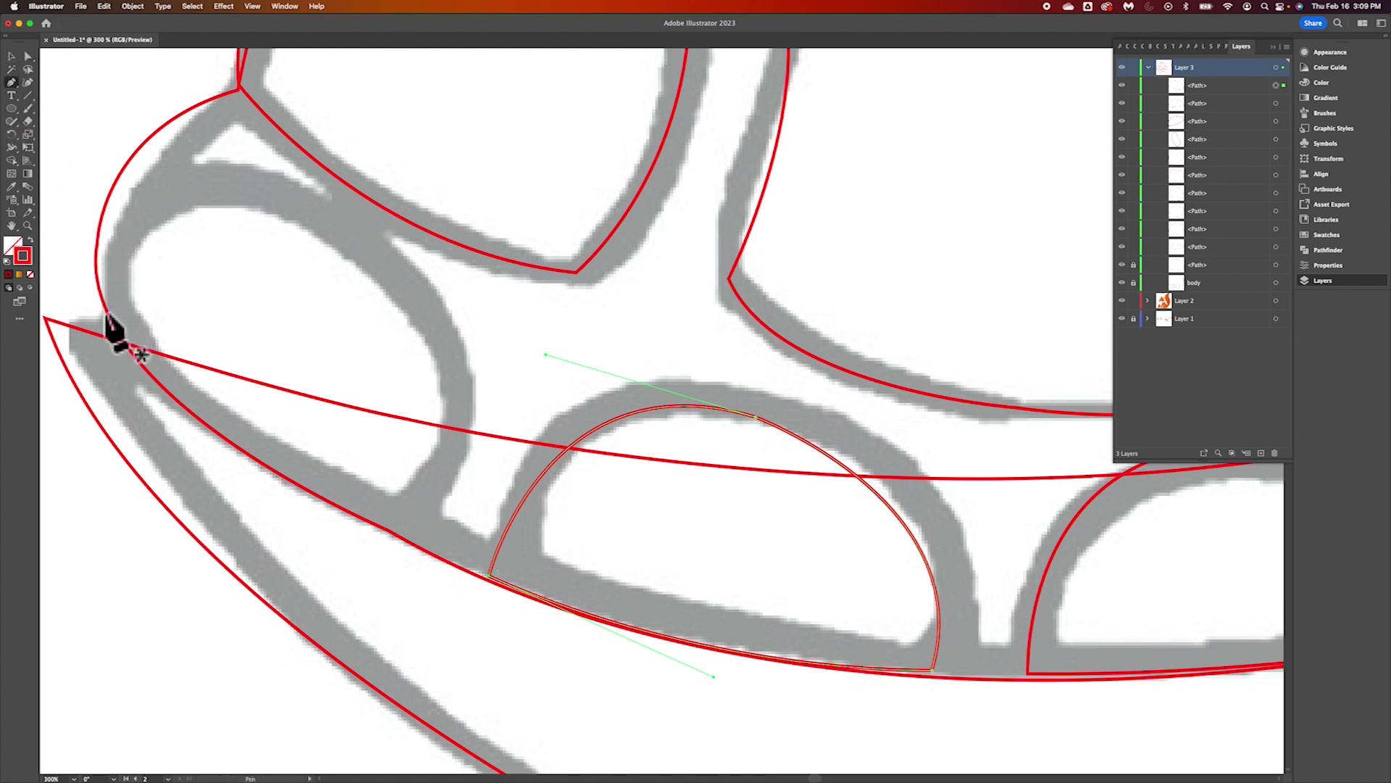
{"action": "mouse_move", "coordinate": [107, 273]}
{"action": "left_mouse_down"}
{"action": "mouse_move", "coordinate": [298, 210]}
{"action": "mouse_move", "coordinate": [478, 286]}
{"action": "mouse_move", "coordinate": [461, 285]}
{"action": "left_mouse_up"}
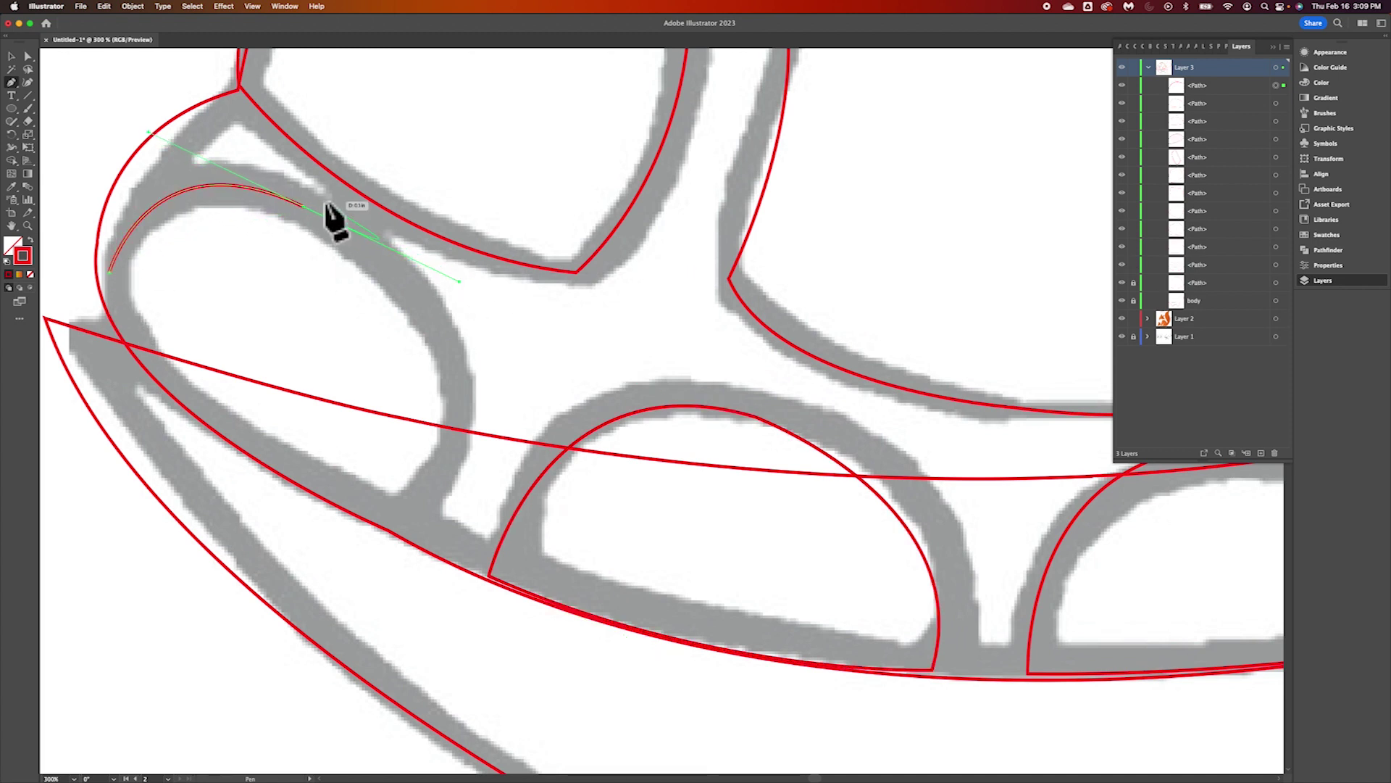
{"action": "left_click_drag", "start_coordinate": [439, 467], "coordinate": [341, 620]}
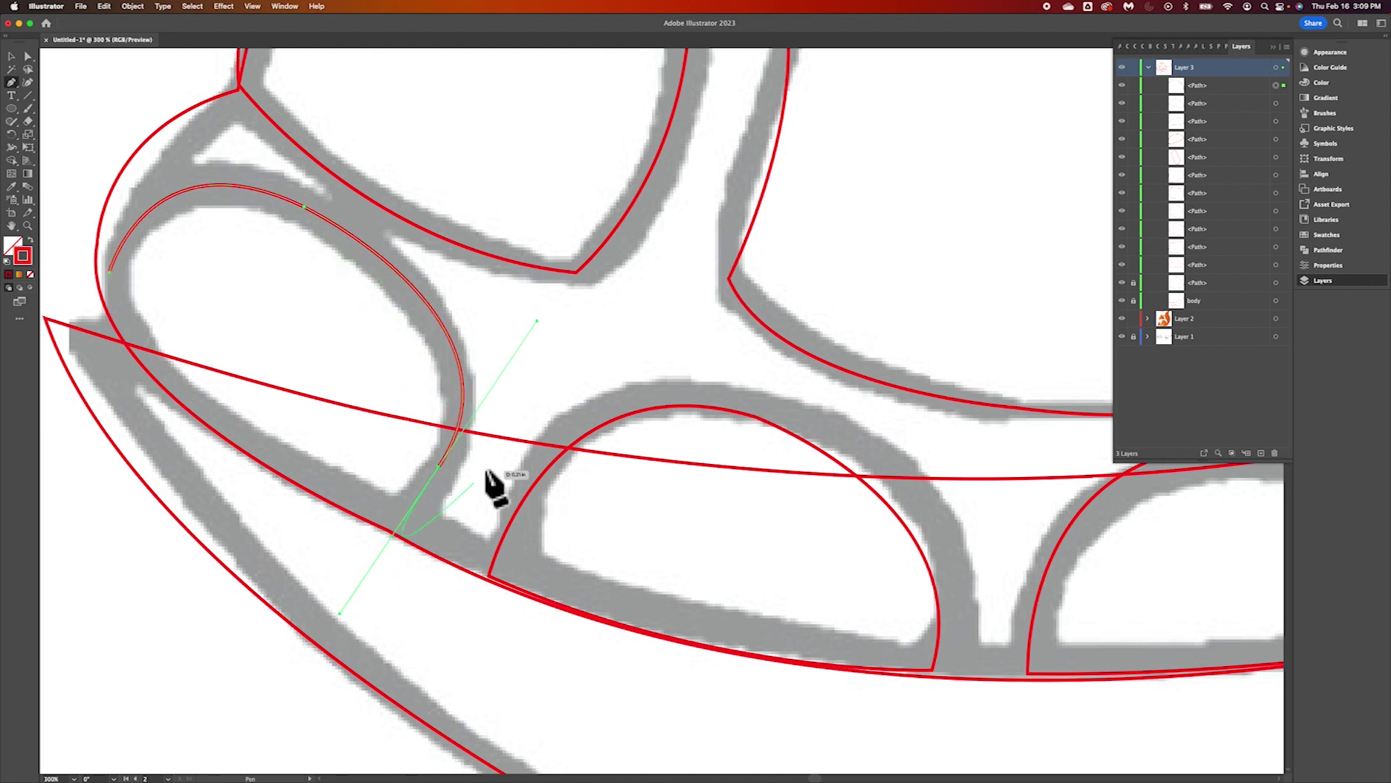
{"action": "left_click", "coordinate": [438, 467]}
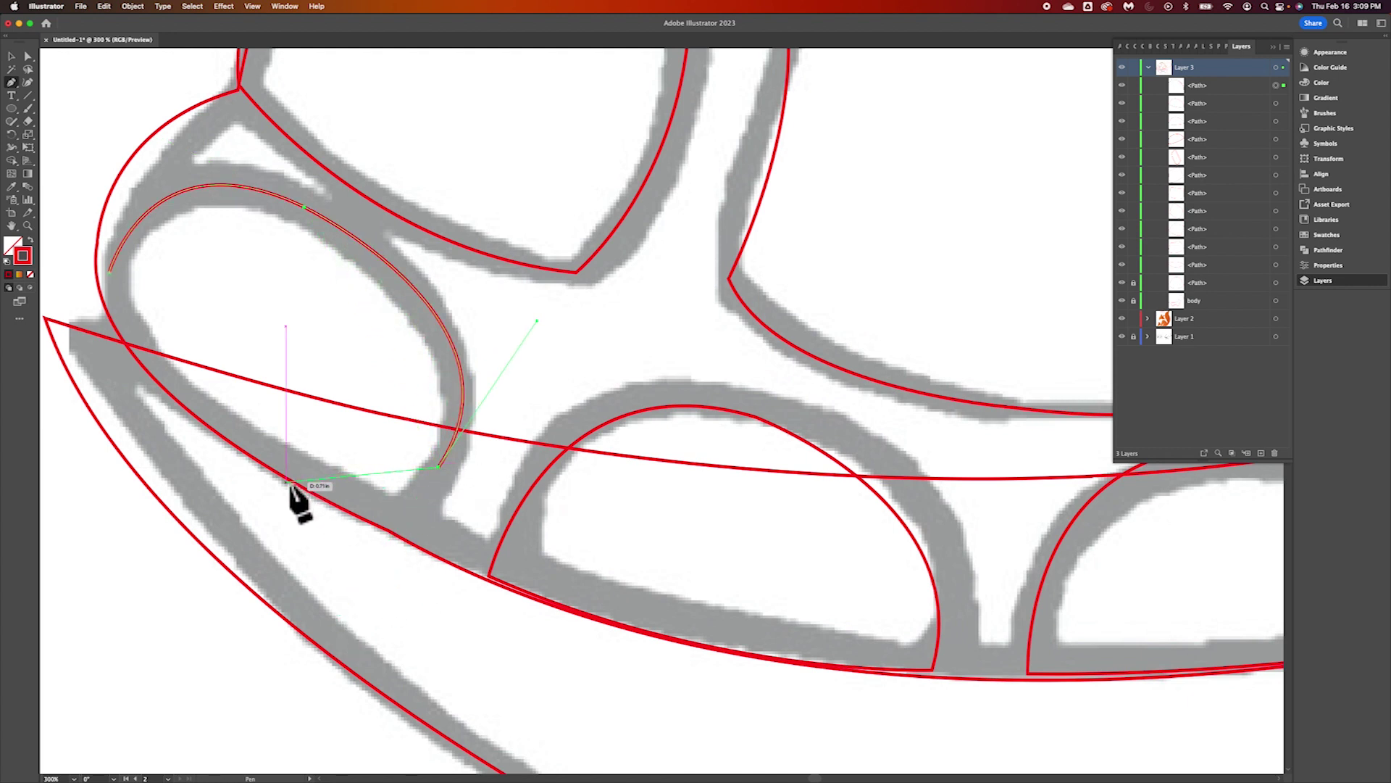
{"action": "left_click_drag", "start_coordinate": [288, 480], "coordinate": [158, 423]}
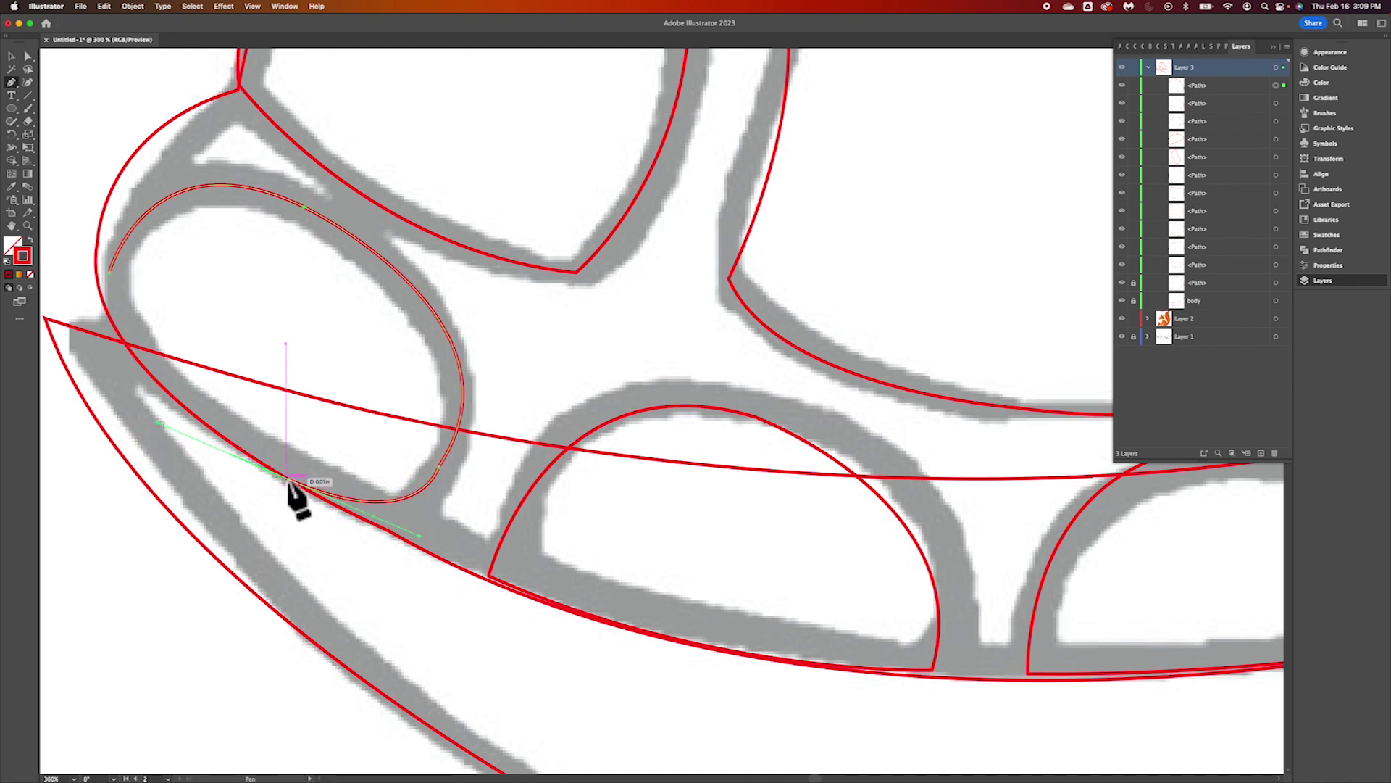
{"action": "left_click", "coordinate": [110, 273]}
{"action": "left_click_drag", "start_coordinate": [111, 277], "coordinate": [135, 200]}
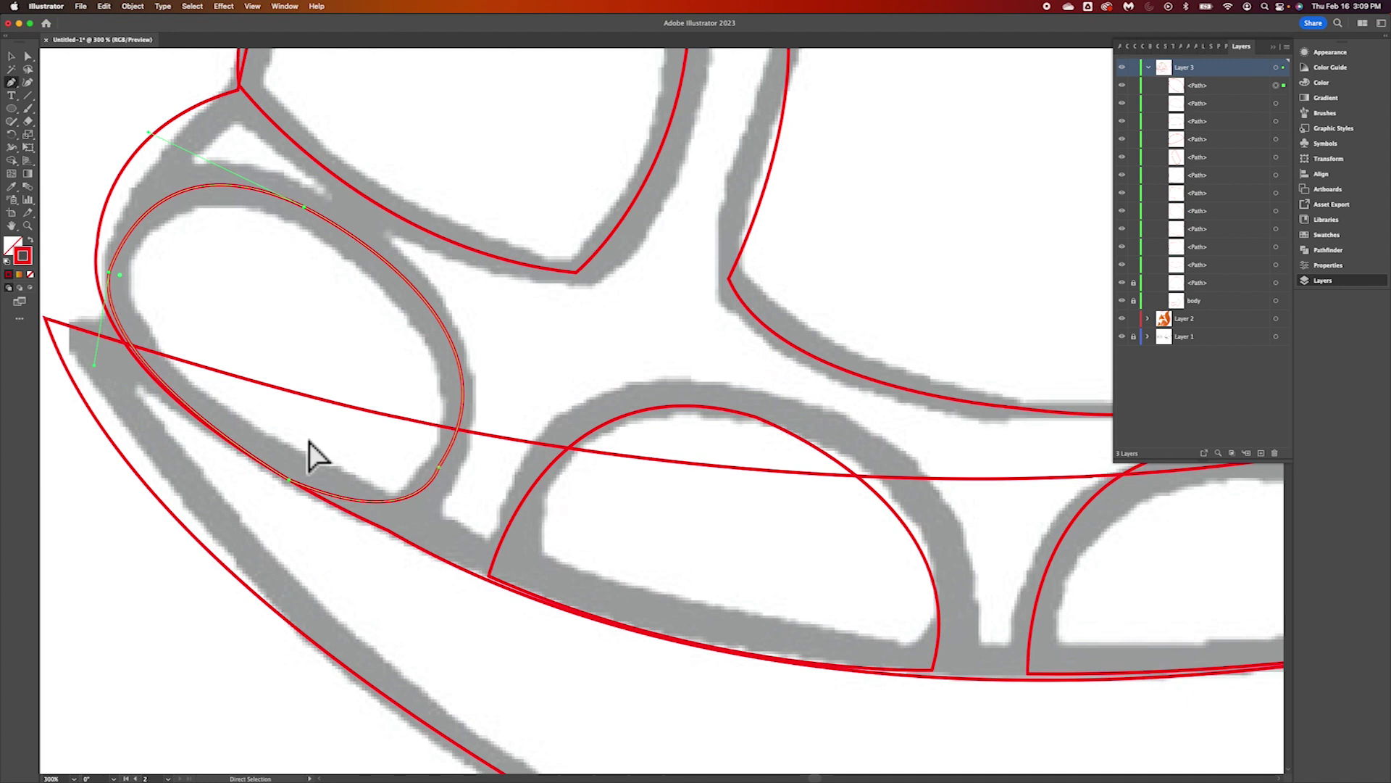
Unlock the body and shell outline paths and give the body a light green fill without a stroke
{"action": "key", "text": "super+minus"}
{"action": "key", "text": "super+minus"}
{"action": "key", "text": "super+minus"}
{"action": "key", "text": "super+minus"}
{"action": "key", "text": "super+minus"}
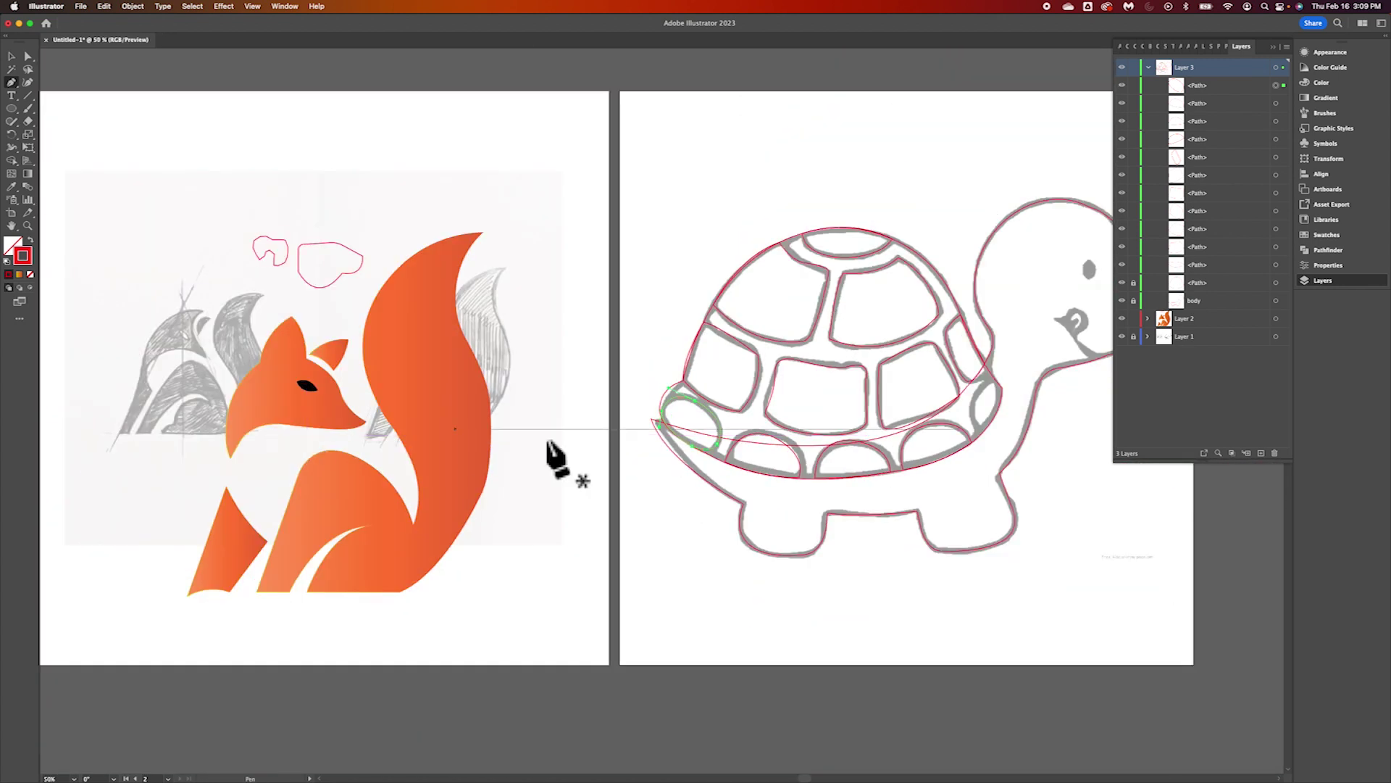
{"action": "scroll", "coordinate": [573, 466], "scroll_direction": "right", "scroll_amount": 5}
{"action": "scroll", "coordinate": [568, 466], "scroll_direction": "up", "scroll_amount": 1}
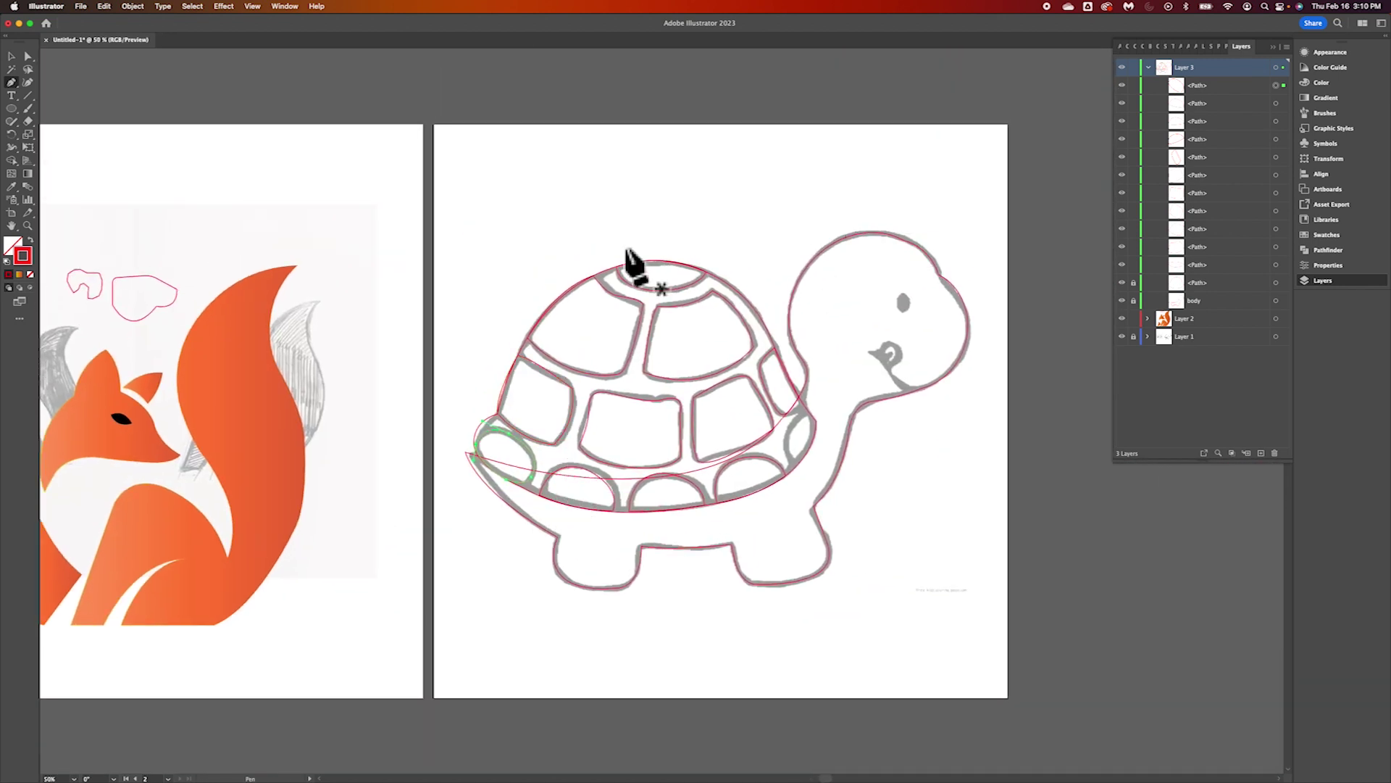
{"action": "left_click", "coordinate": [16, 59]}
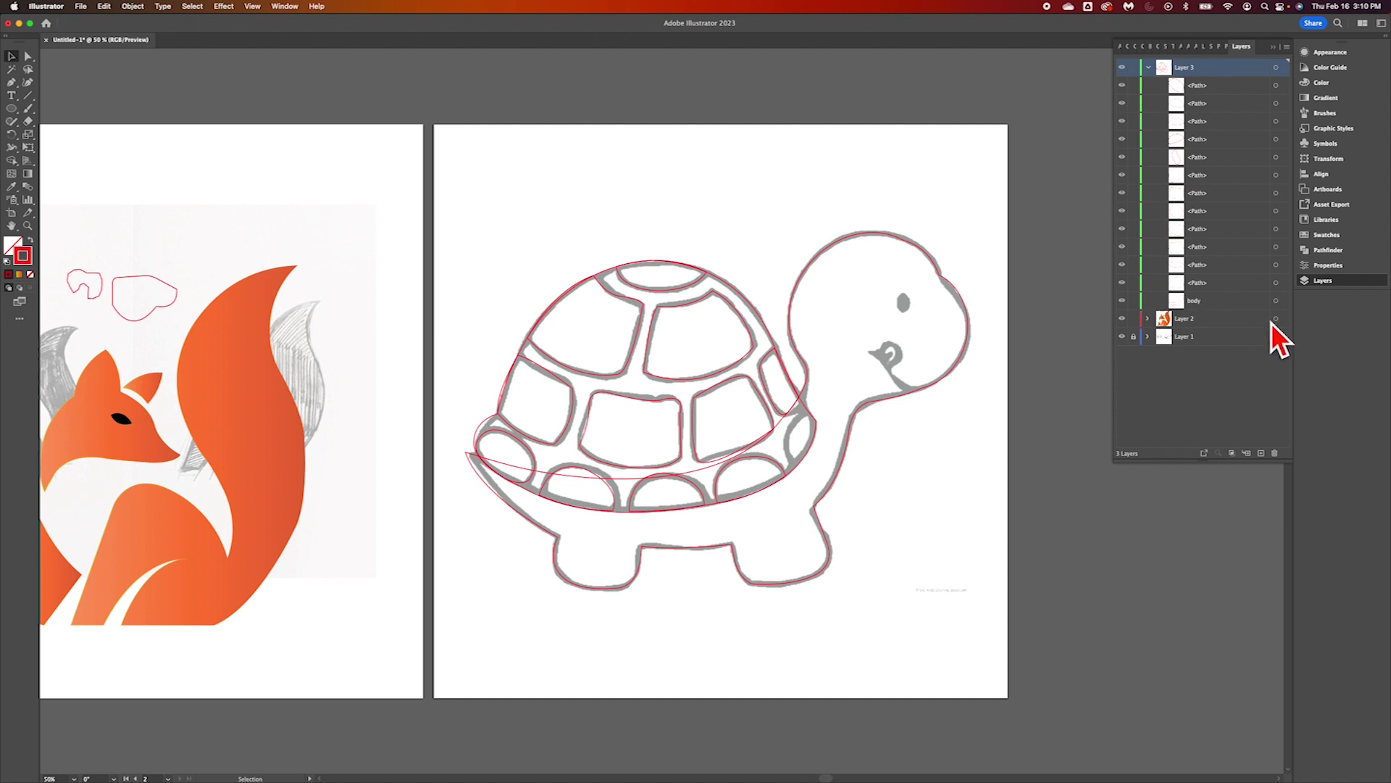
{"action": "left_click", "coordinate": [1284, 301]}
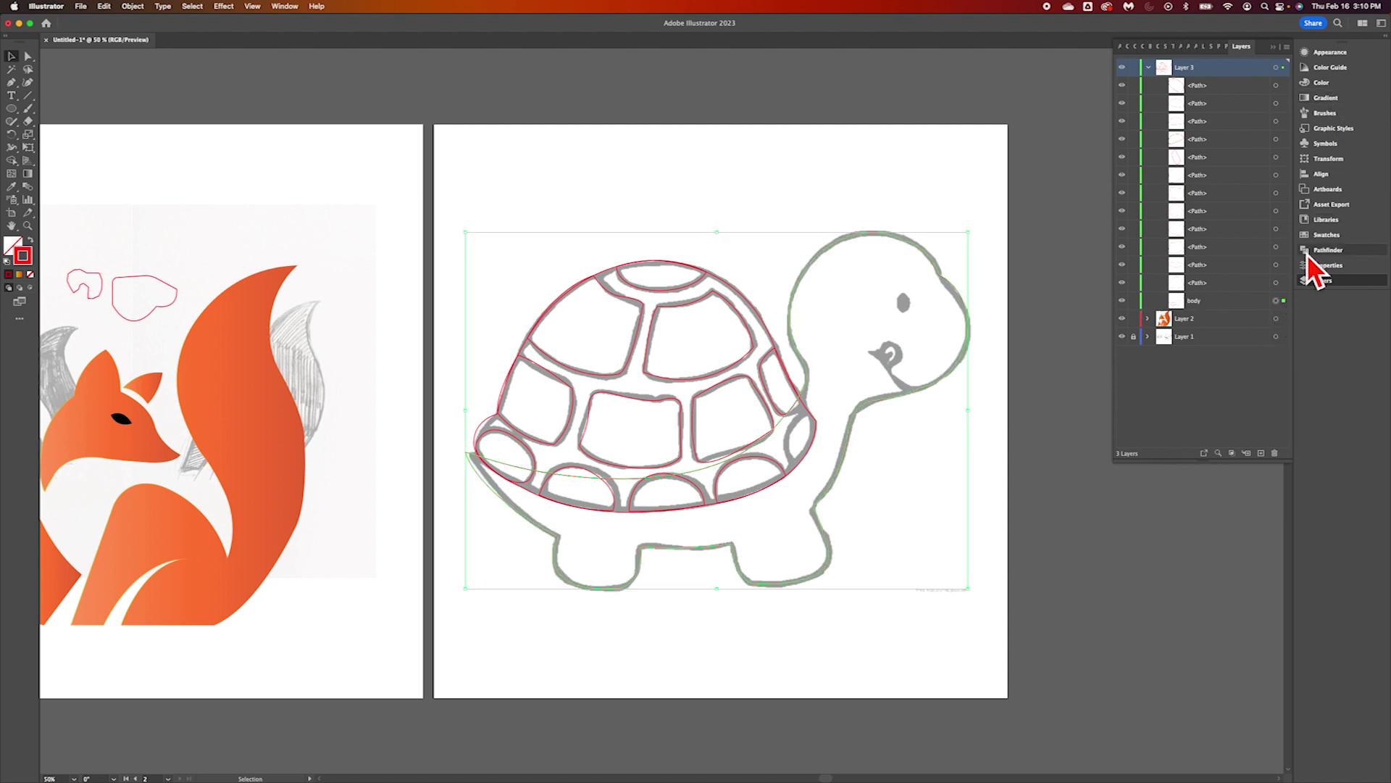
{"action": "left_click", "coordinate": [1323, 235]}
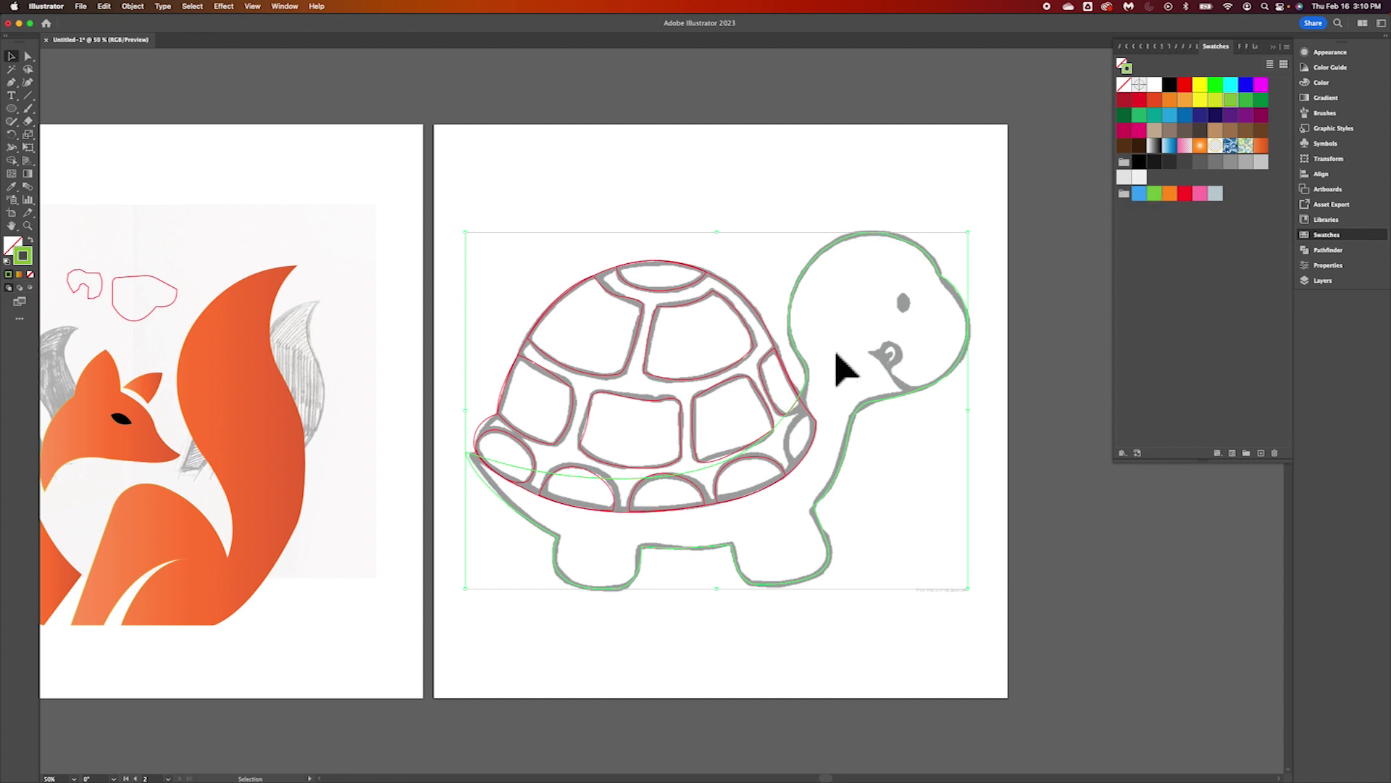
{"action": "left_click", "coordinate": [41, 243]}
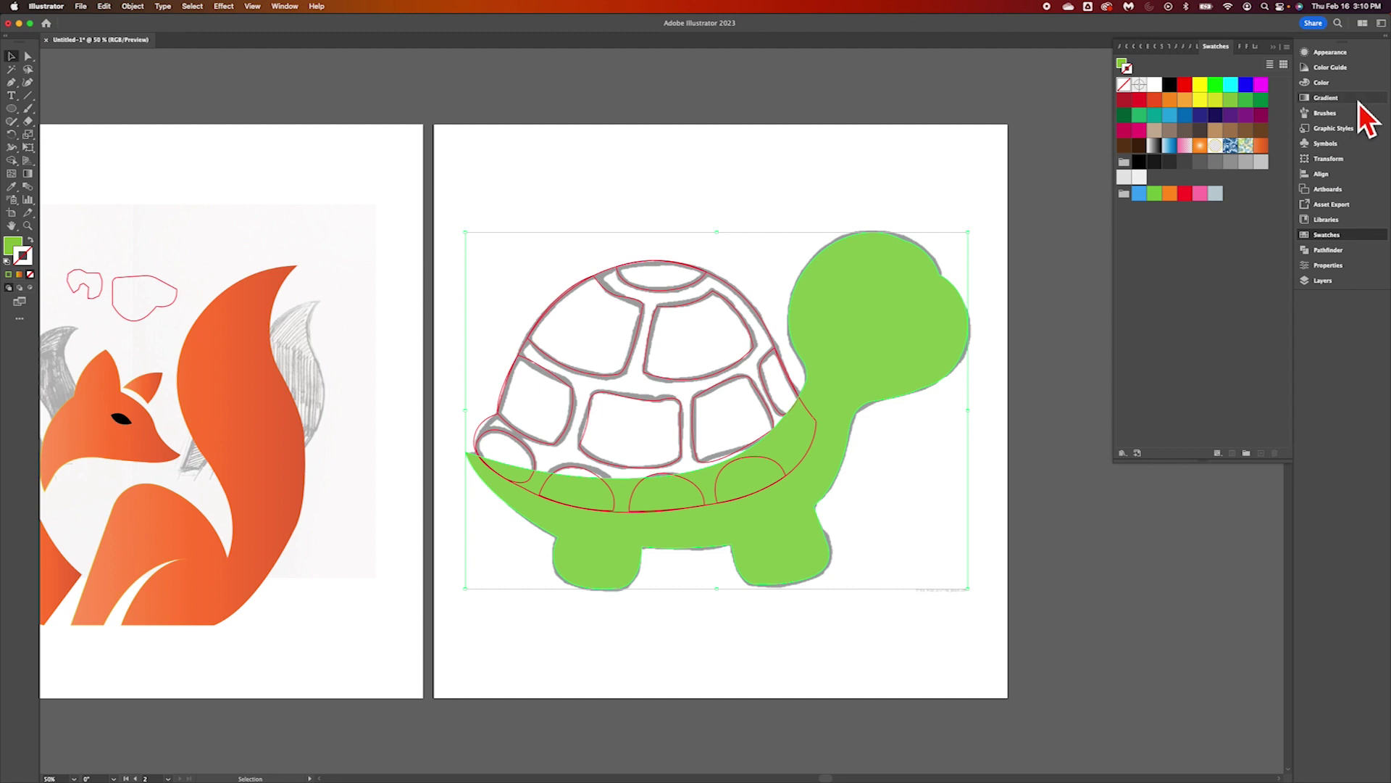
Give the shell outline path directly above the body a bright blue fill without a stroke
{"action": "left_click", "coordinate": [1323, 281]}
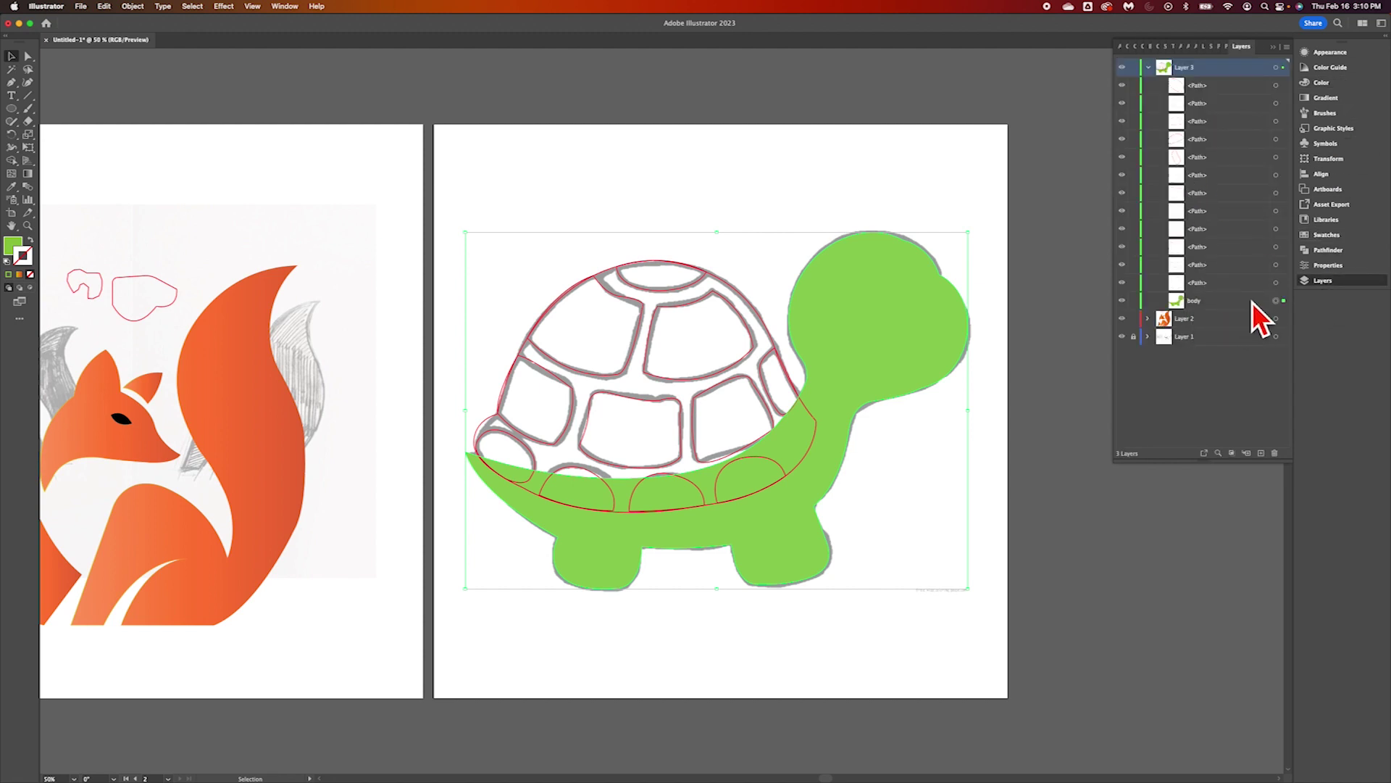
{"action": "left_click", "coordinate": [1282, 282]}
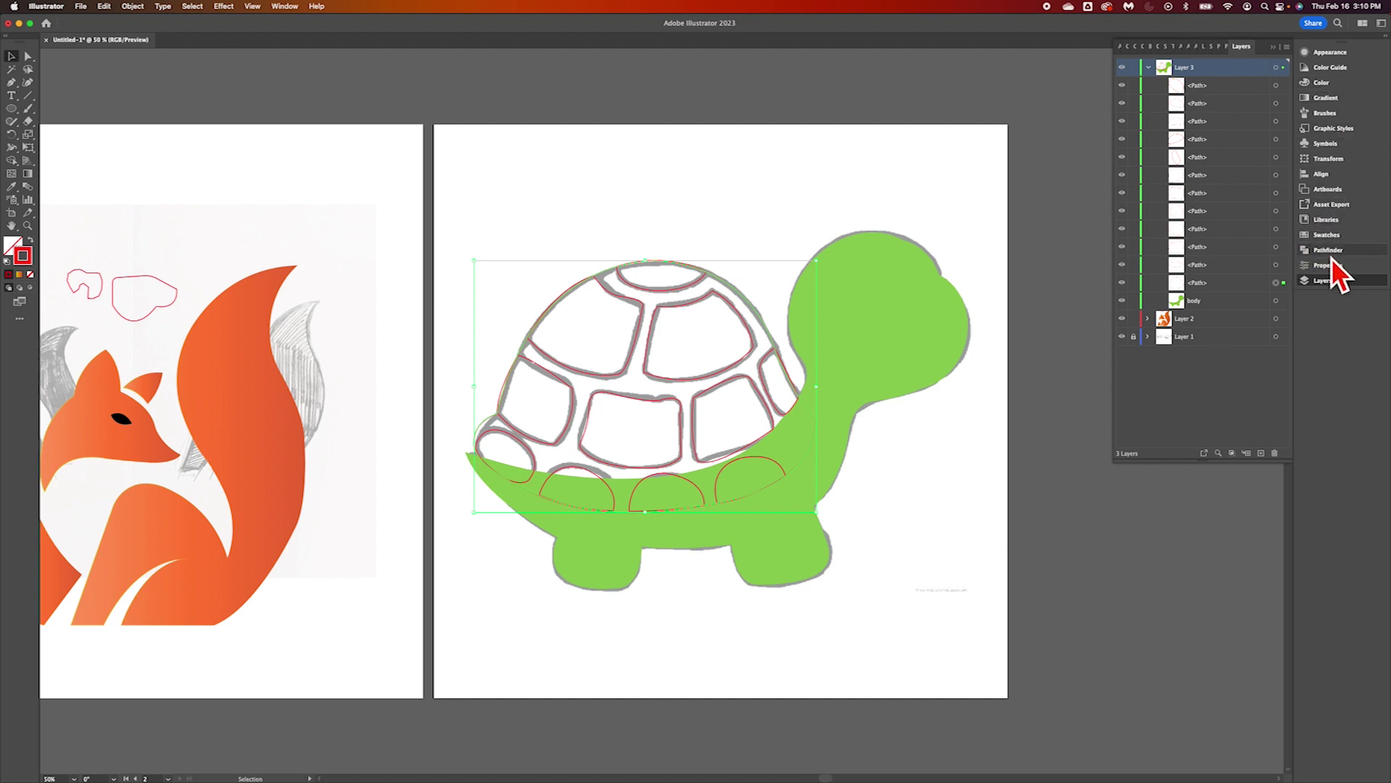
{"action": "left_click", "coordinate": [1332, 238]}
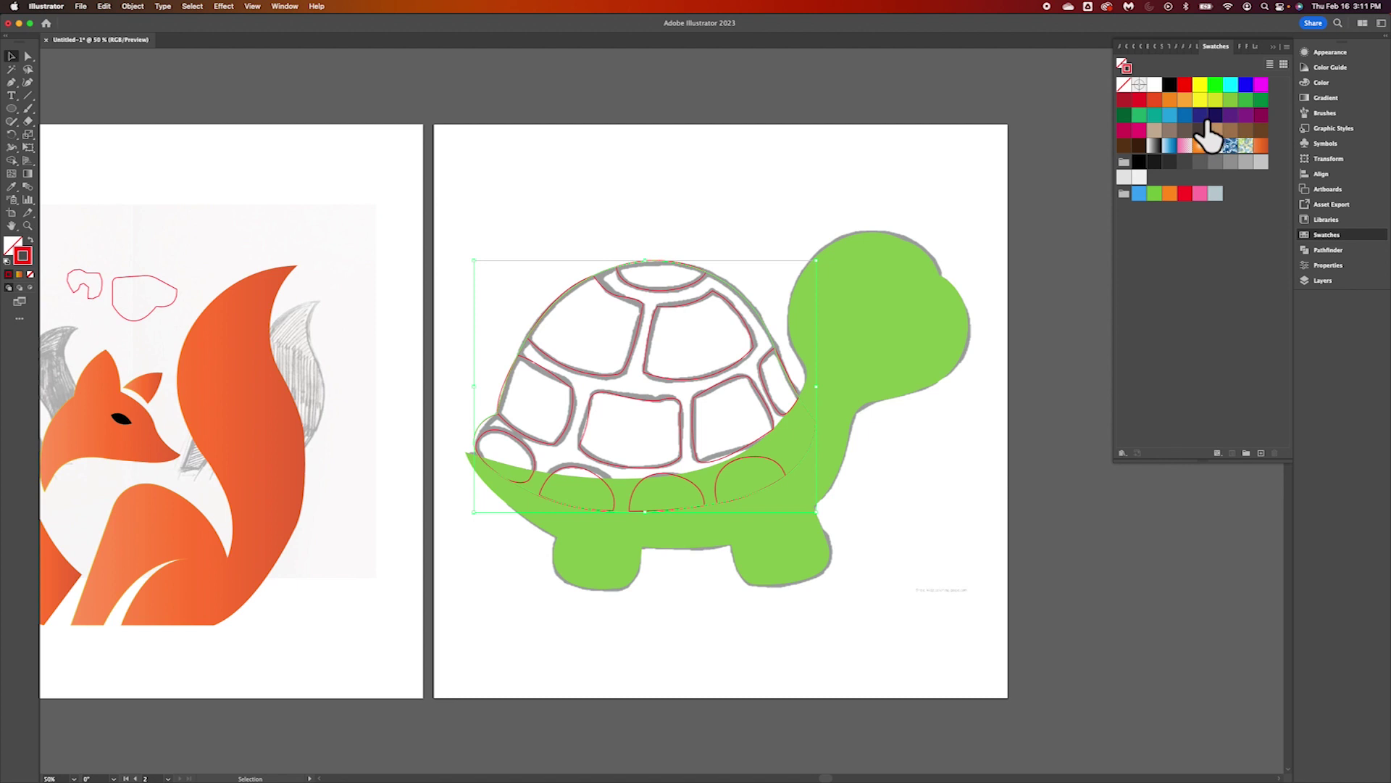
{"action": "left_click", "coordinate": [1172, 115]}
{"action": "left_click", "coordinate": [30, 242]}
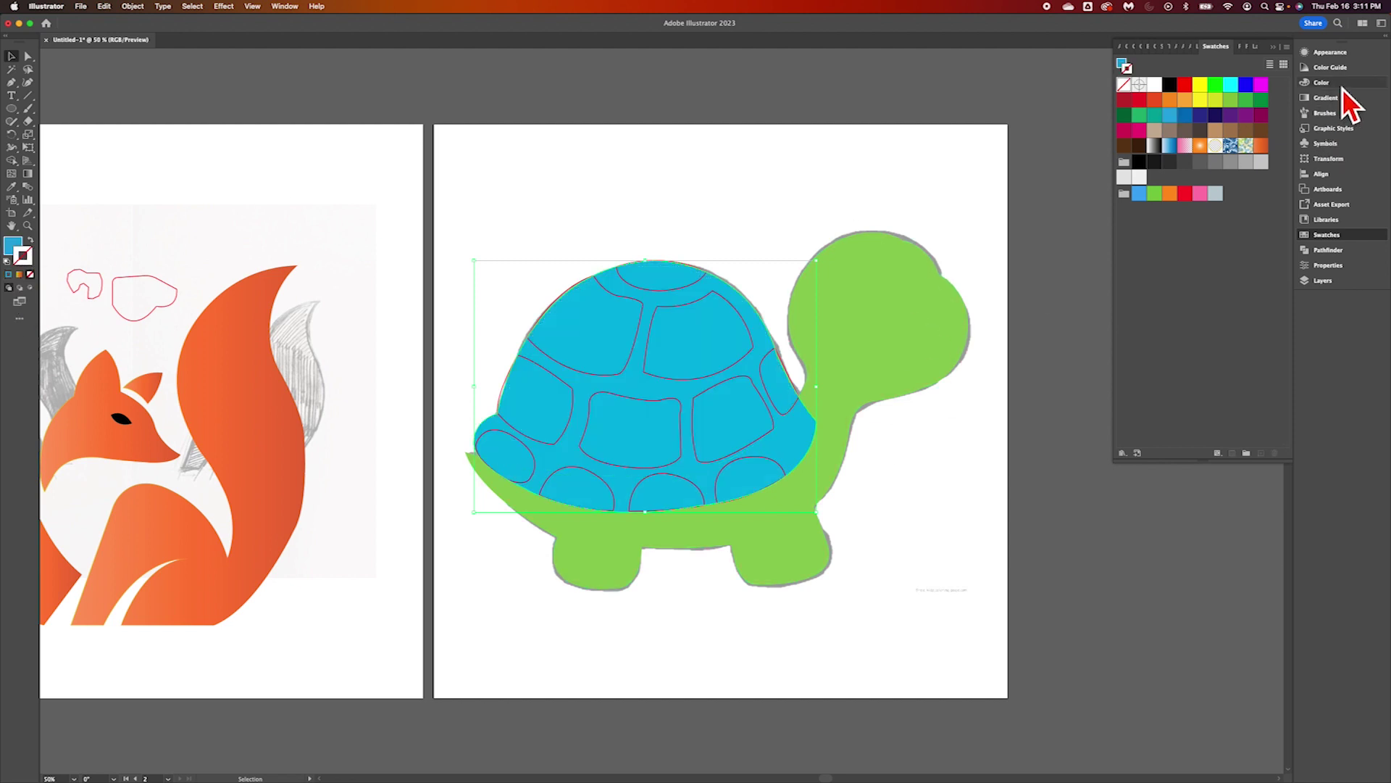
Select all the shell plate and rim arch paths above the blue shell and group them
{"action": "left_click", "coordinate": [1327, 281]}
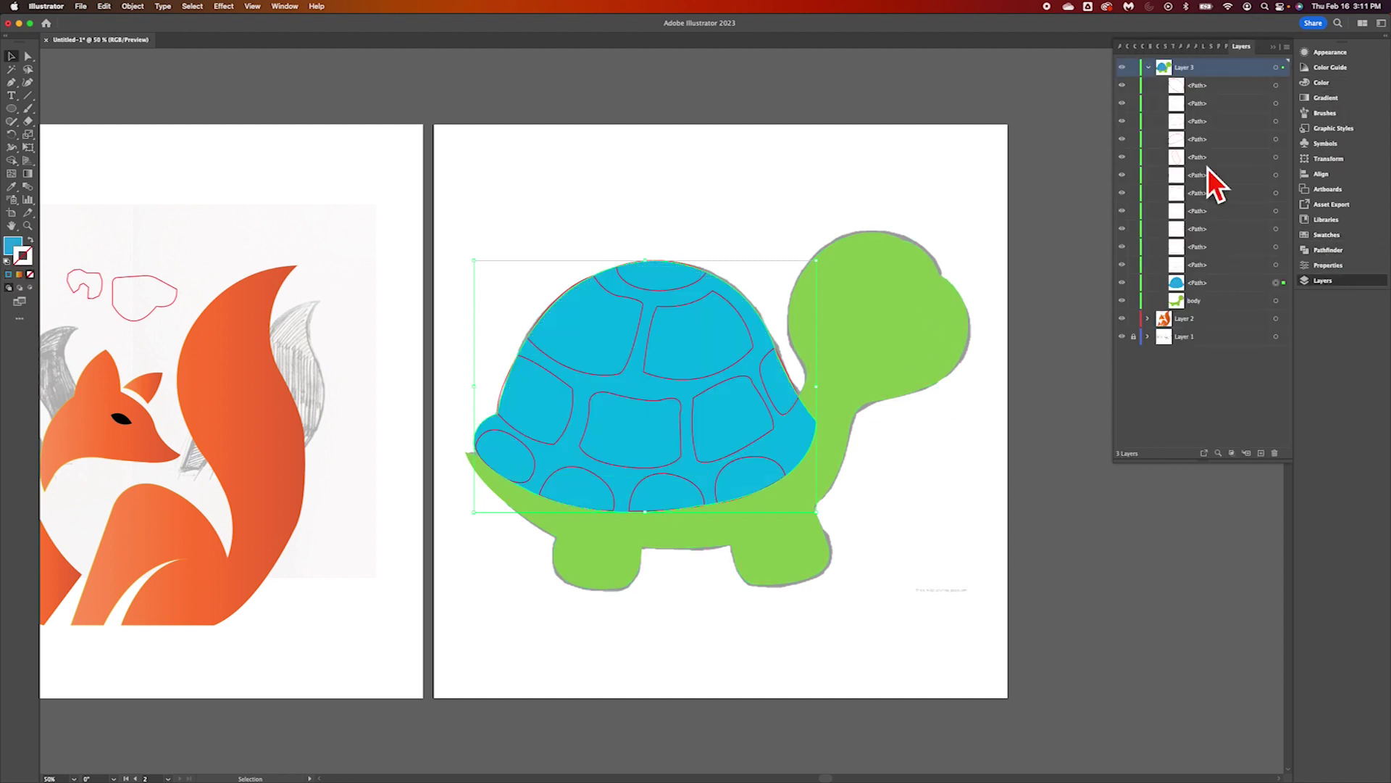
{"action": "left_click", "coordinate": [1284, 86]}
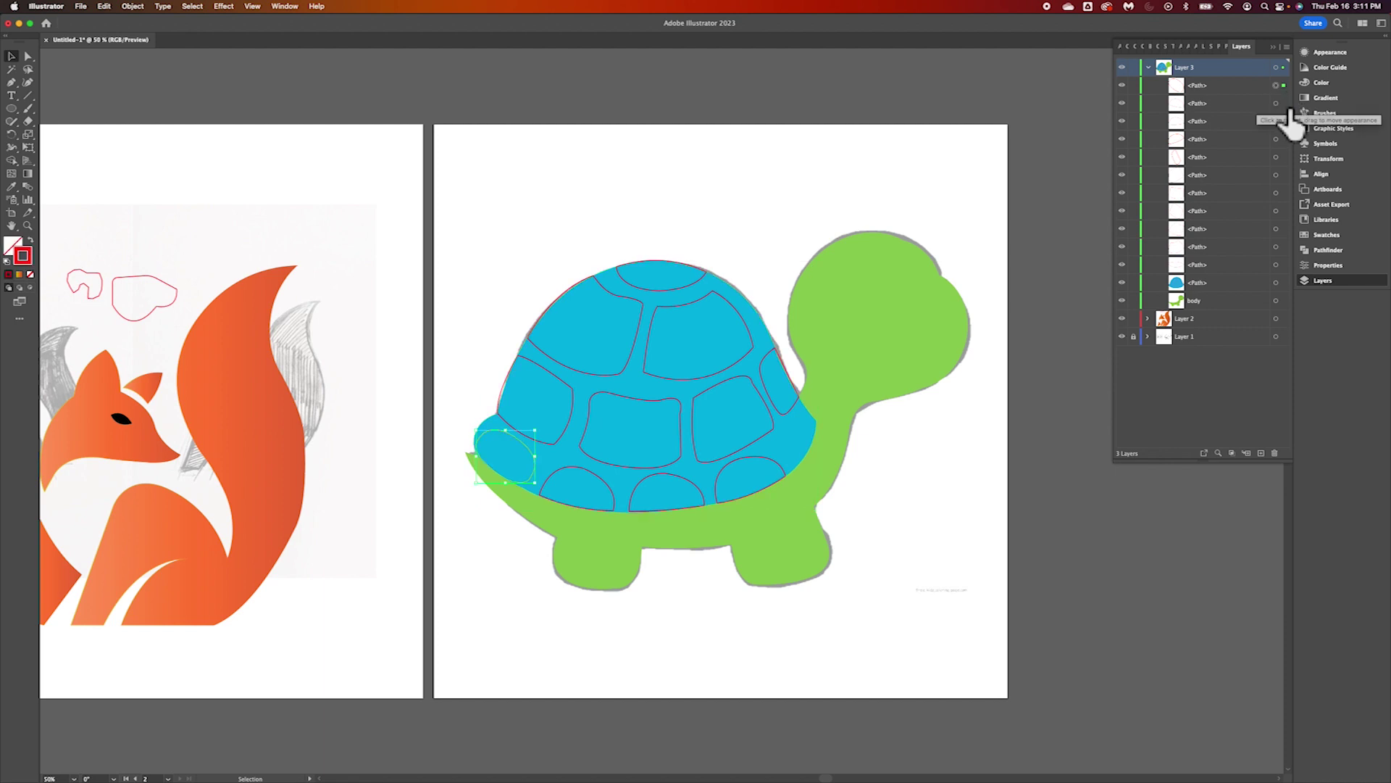
{"action": "left_click", "coordinate": [1283, 103], "text": "shift"}
{"action": "left_click", "coordinate": [1284, 121], "text": "shift"}
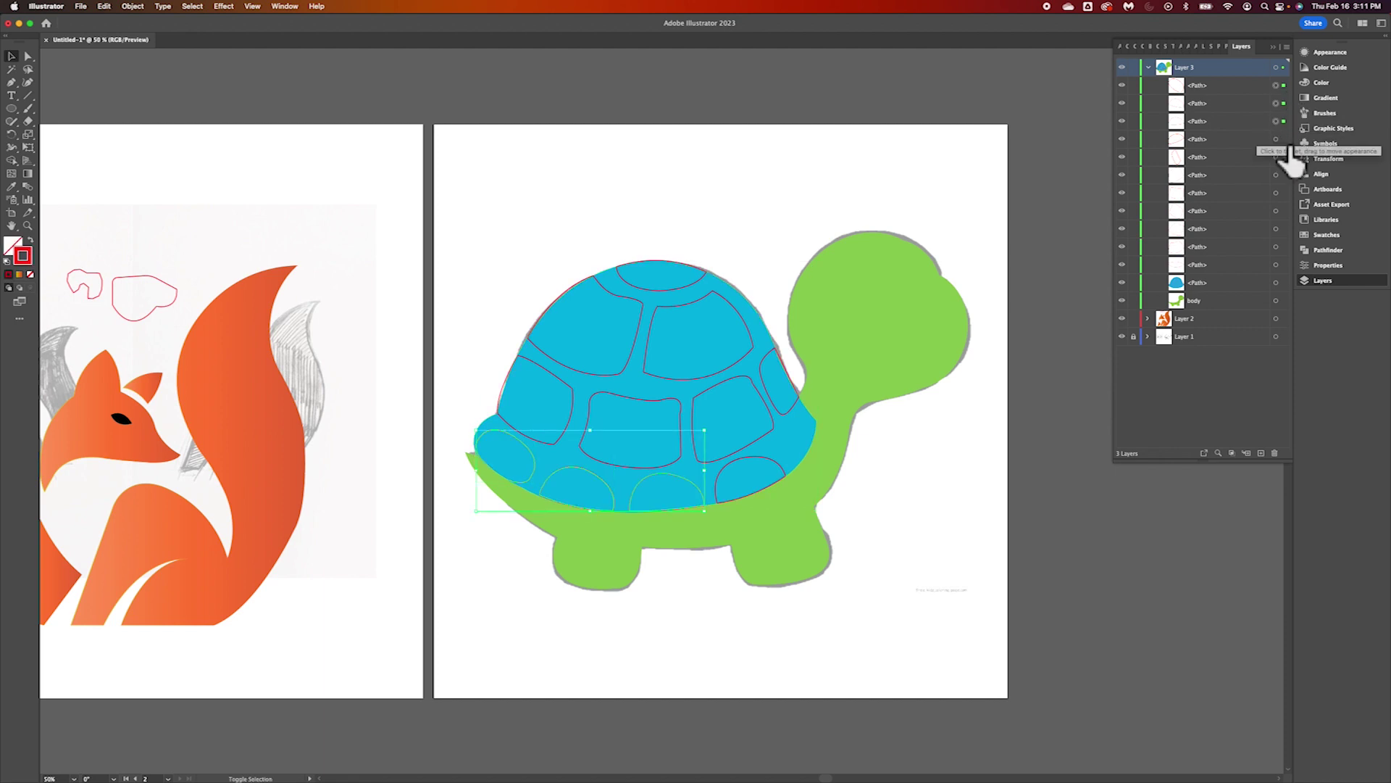
{"action": "left_click", "coordinate": [1283, 139], "text": "shift"}
{"action": "left_click", "coordinate": [1284, 157], "text": "shift"}
{"action": "left_click", "coordinate": [1280, 175], "text": "shift"}
{"action": "left_click", "coordinate": [1281, 193], "text": "shift"}
{"action": "left_click", "coordinate": [1284, 211], "text": "shift"}
{"action": "left_click", "coordinate": [1283, 230], "text": "shift"}
{"action": "left_click", "coordinate": [1283, 247], "text": "shift"}
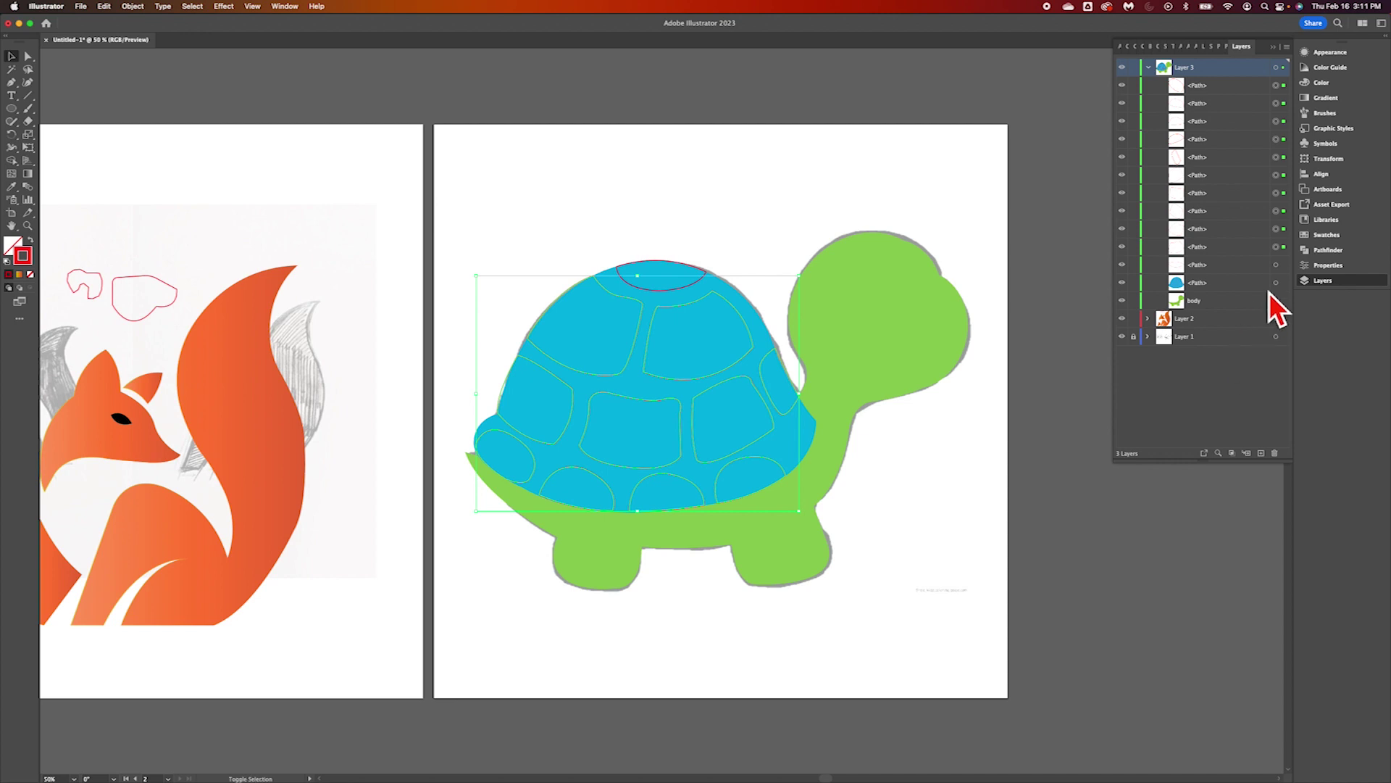
{"action": "left_click", "coordinate": [1283, 264], "text": "shift"}
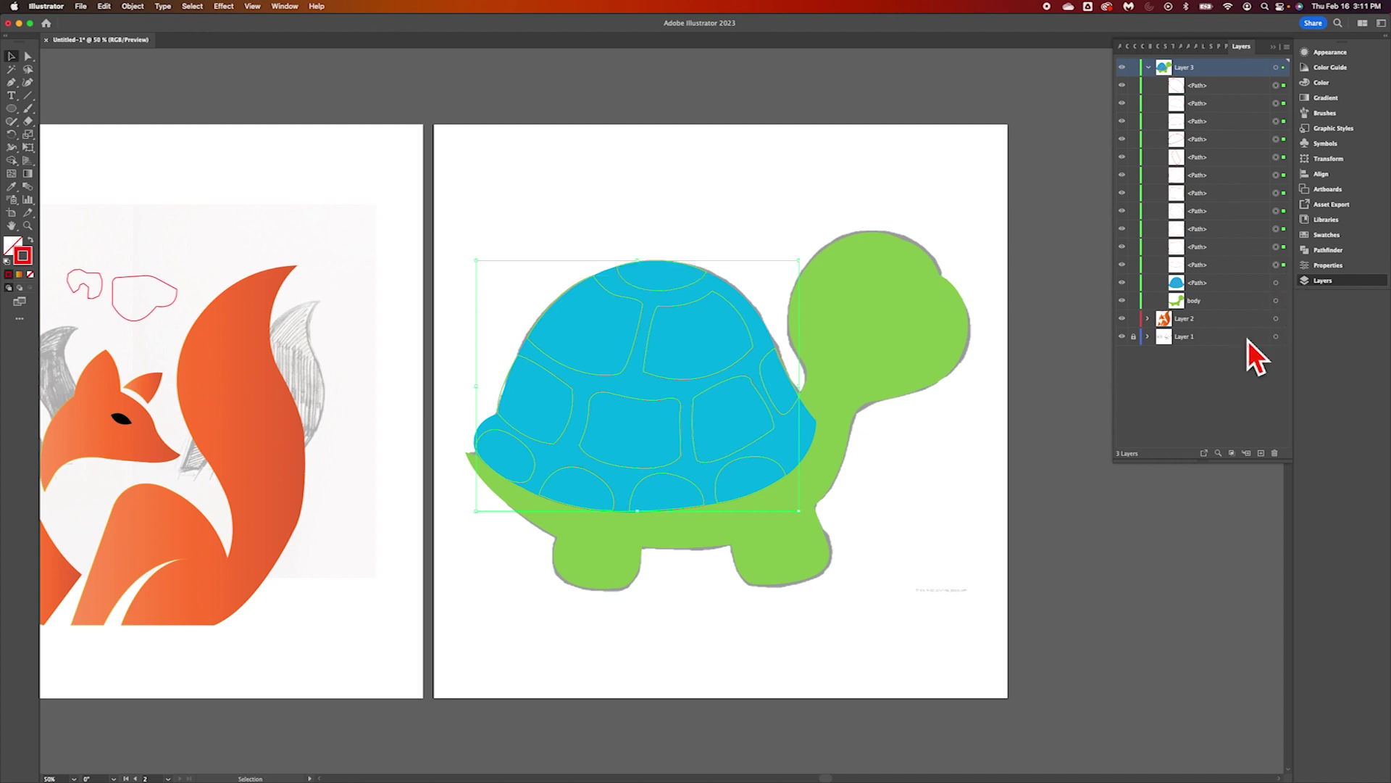
{"action": "key", "text": "super+g"}
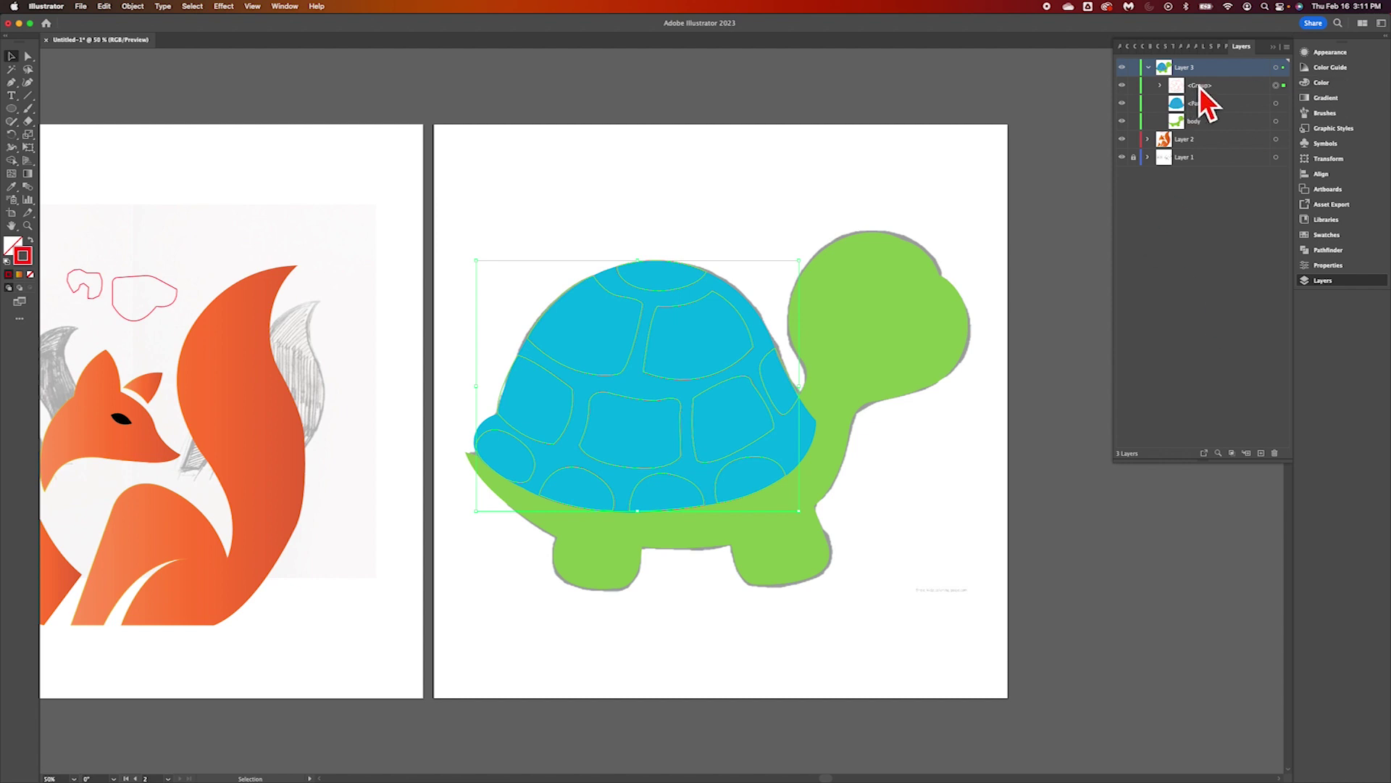
Fill the grouped shell plates with yellow, remove their red stroke and deselect the group
{"action": "left_click", "coordinate": [1329, 266]}
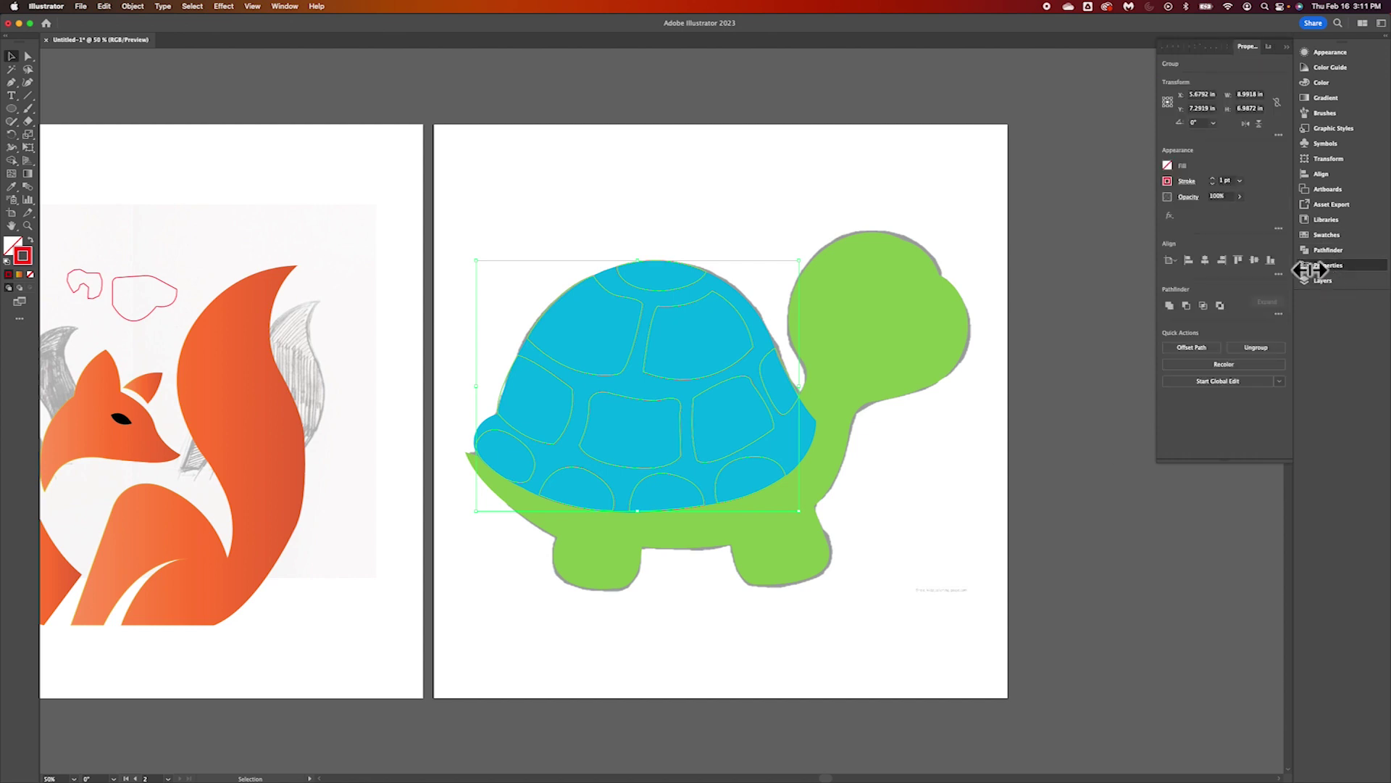
{"action": "left_click", "coordinate": [1173, 180]}
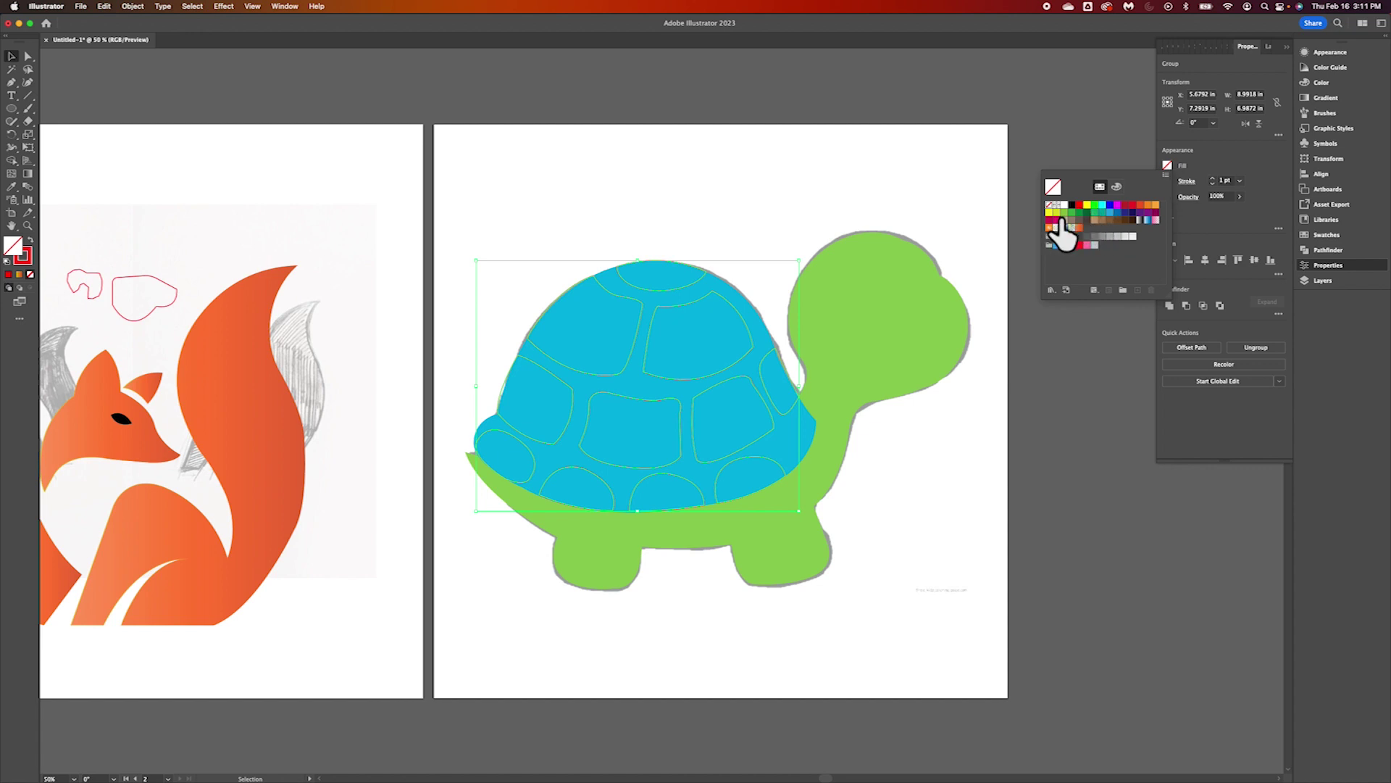
{"action": "left_click", "coordinate": [1060, 226]}
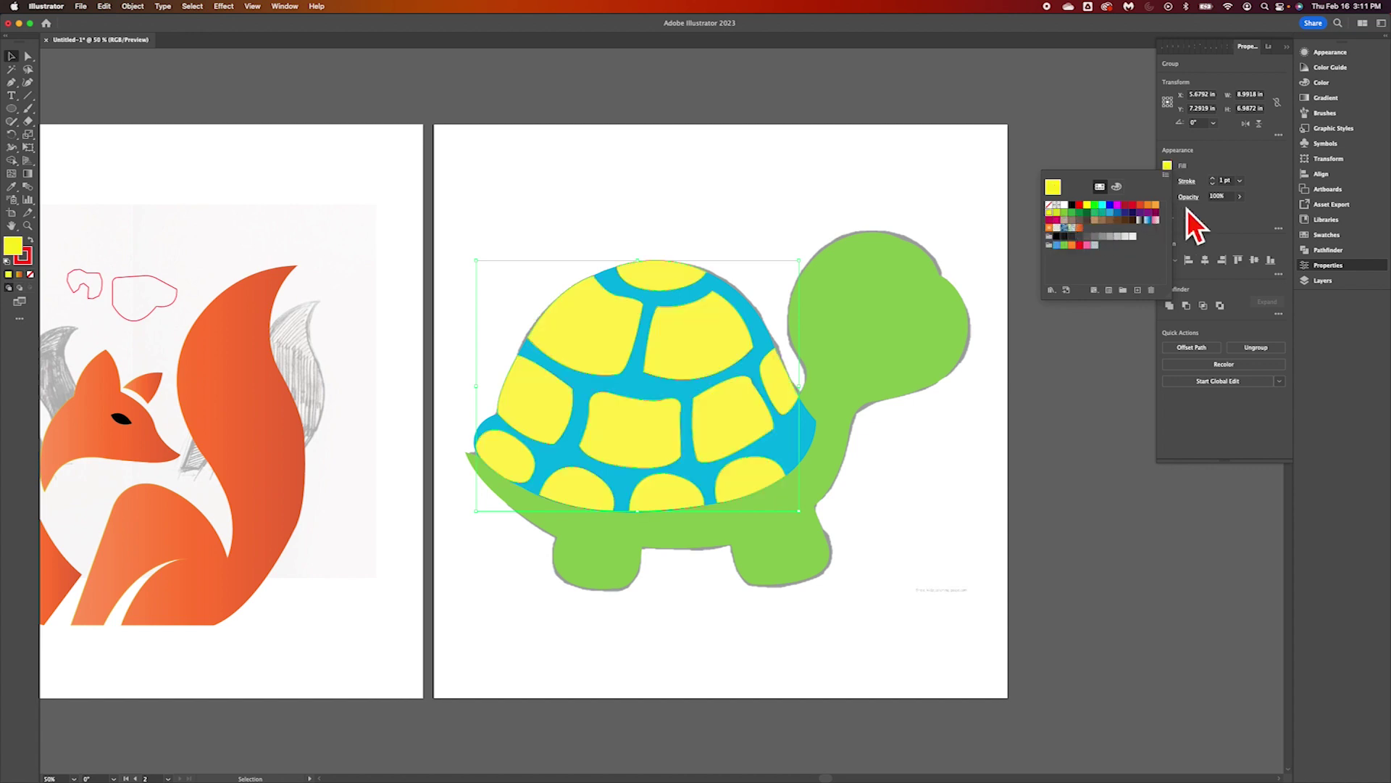
{"action": "left_click", "coordinate": [1213, 162]}
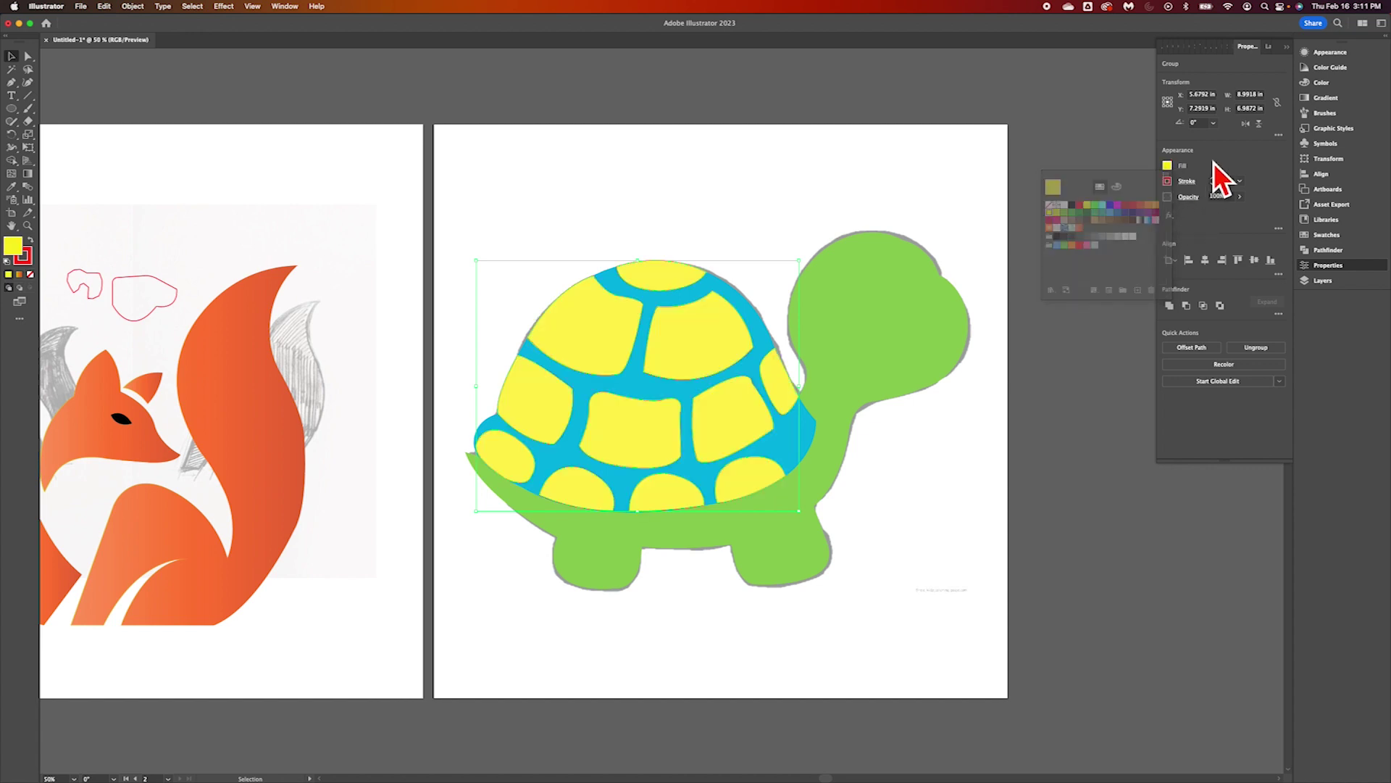
{"action": "left_click", "coordinate": [1175, 184]}
{"action": "left_click", "coordinate": [1055, 226]}
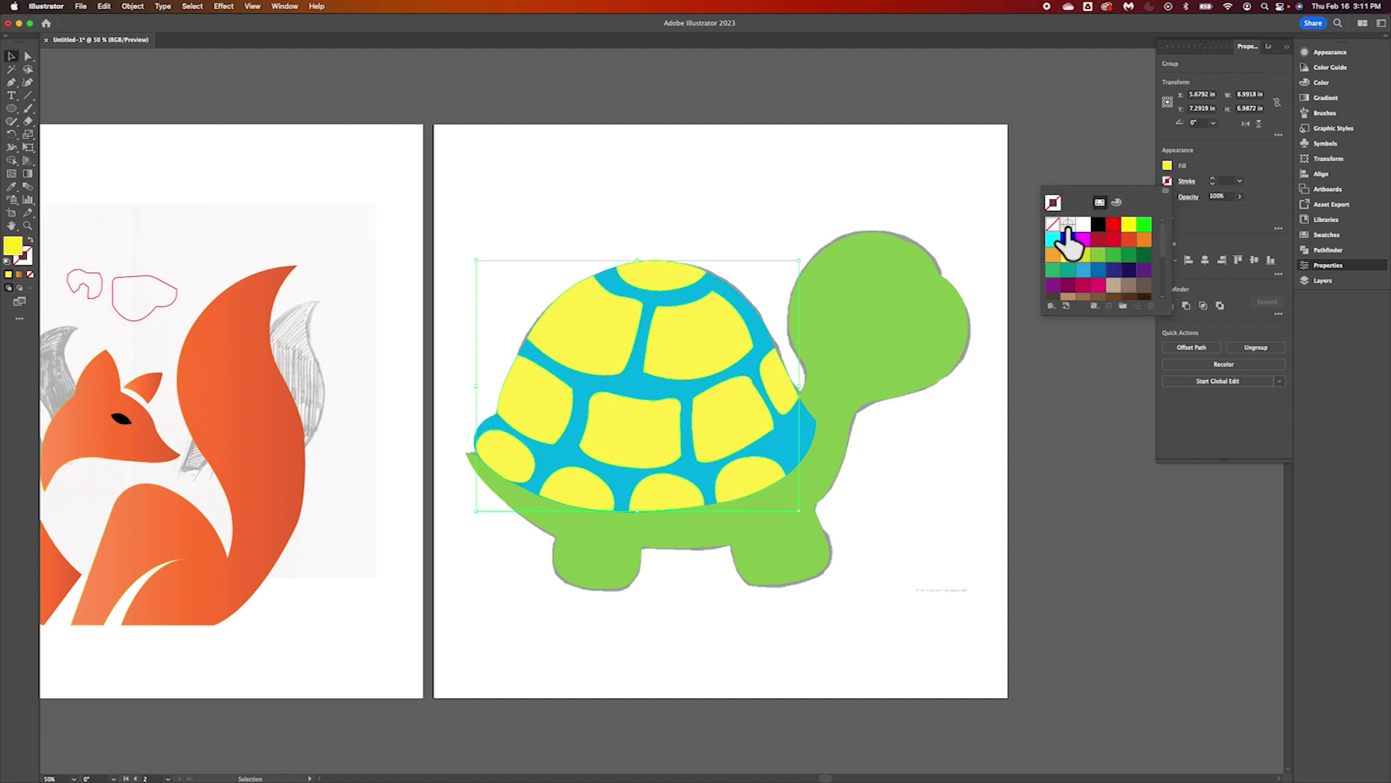
{"action": "left_click", "coordinate": [820, 186]}
{"action": "scroll", "coordinate": [829, 379], "scroll_direction": "down", "scroll_amount": 1}
{"action": "scroll", "coordinate": [829, 379], "scroll_direction": "right", "scroll_amount": 2}
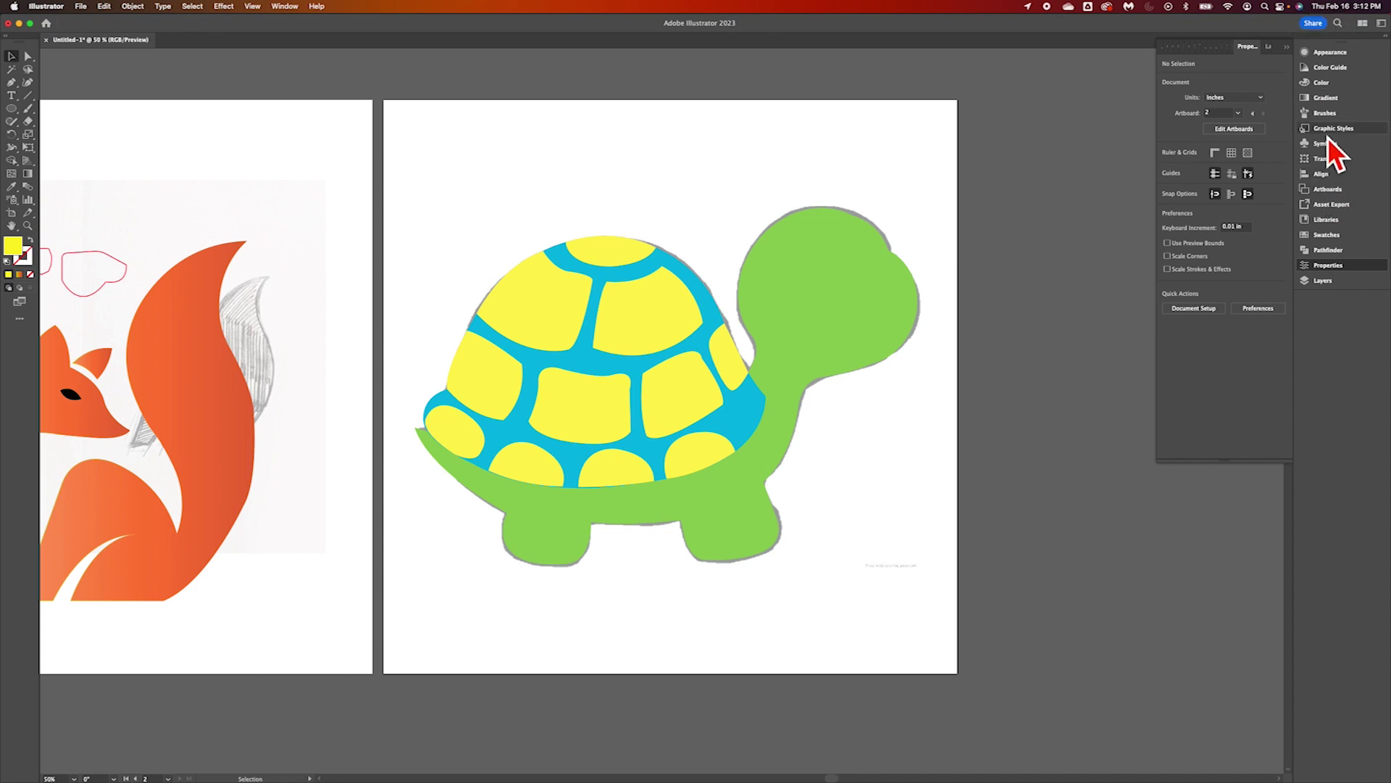
Unlock Layer 1, move its turtle sketch image to the top of Layer 3 and lock the image there
{"action": "left_click", "coordinate": [1332, 283]}
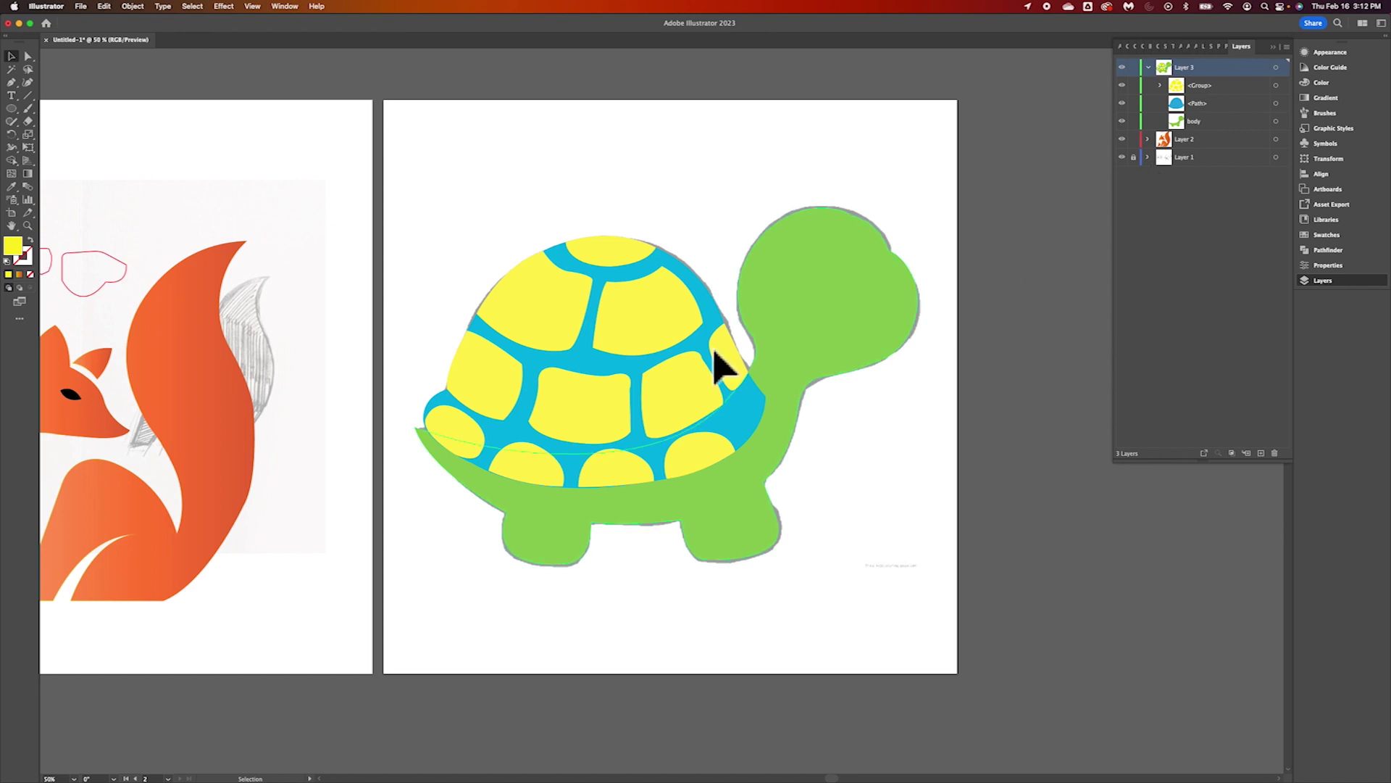
{"action": "left_click", "coordinate": [1148, 158]}
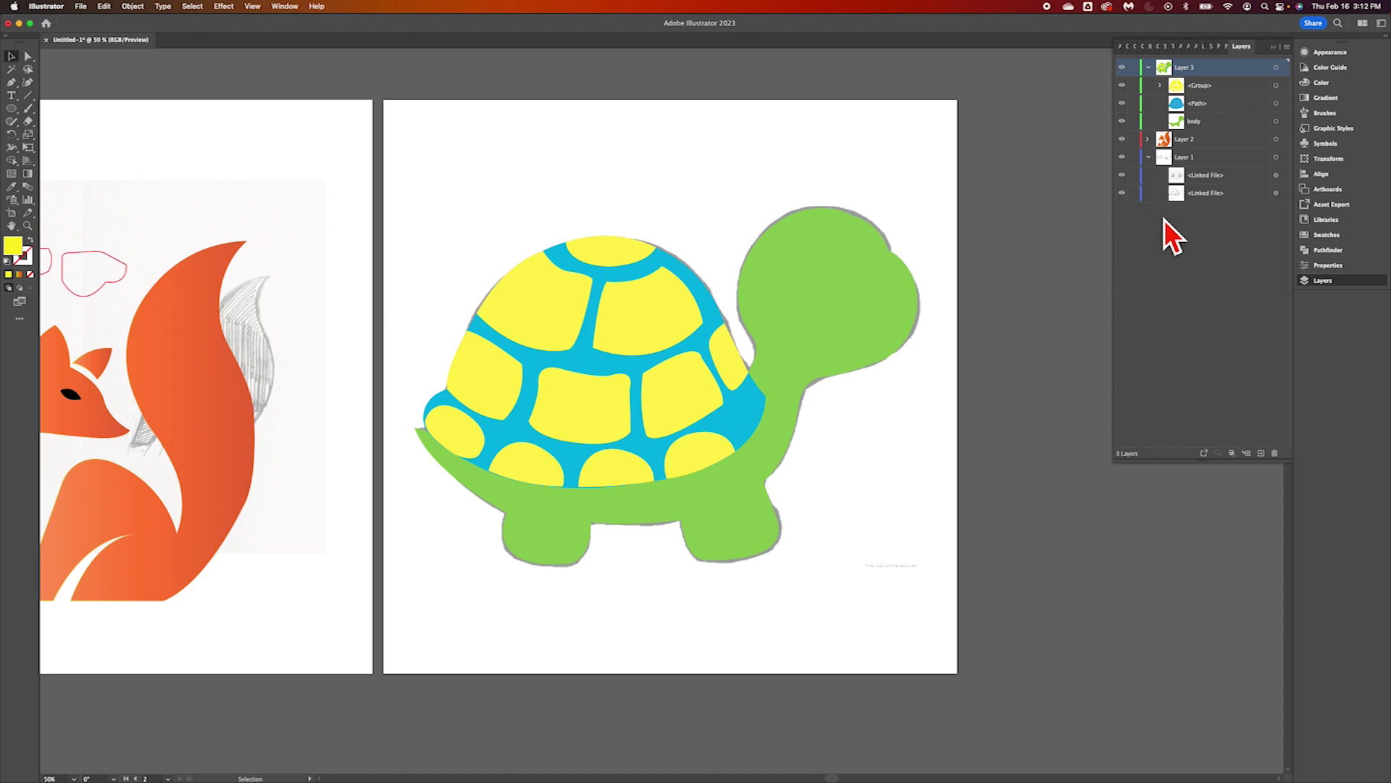
{"action": "left_click", "coordinate": [1204, 193]}
{"action": "mouse_move", "coordinate": [1206, 197]}
{"action": "left_mouse_down"}
{"action": "mouse_move", "coordinate": [1217, 199]}
{"action": "mouse_move", "coordinate": [1233, 109]}
{"action": "mouse_move", "coordinate": [1216, 85]}
{"action": "left_mouse_up"}
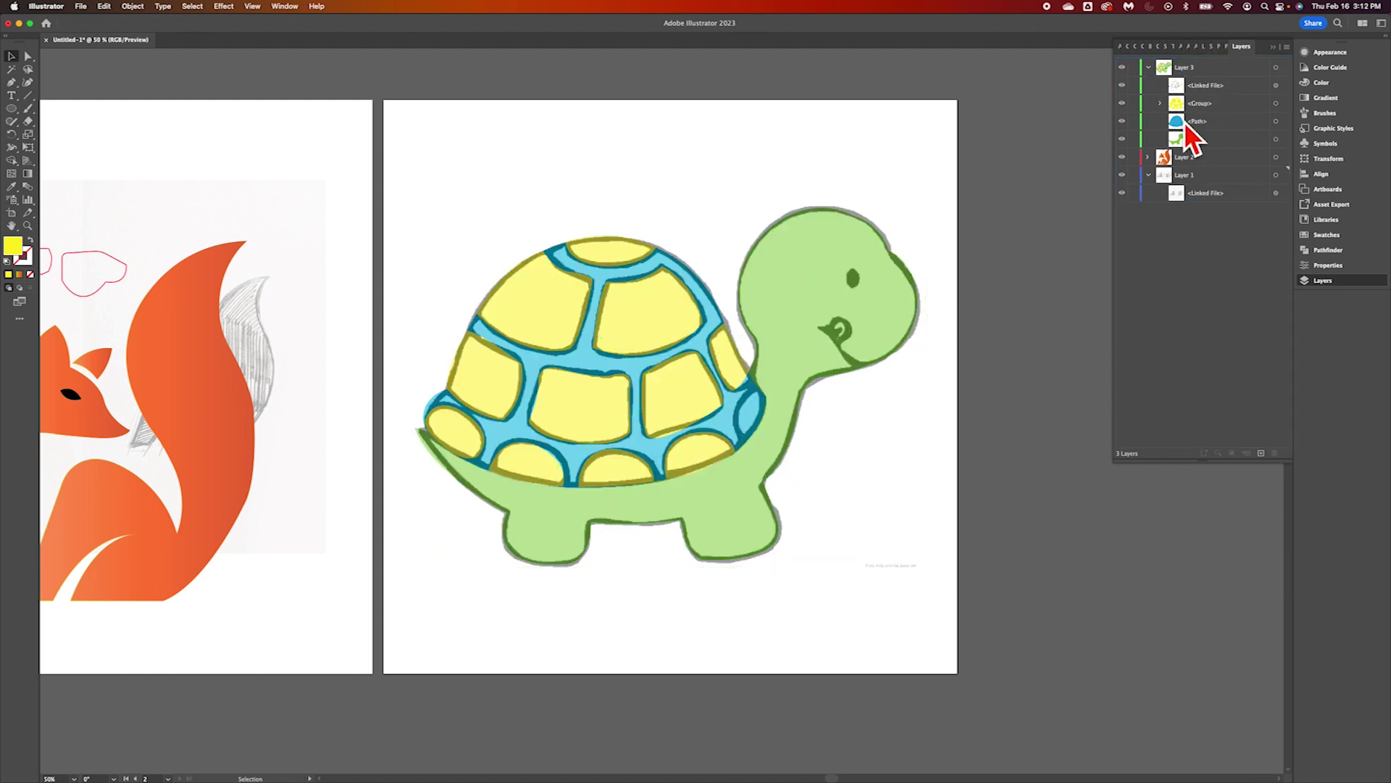
{"action": "left_click", "coordinate": [1149, 176]}
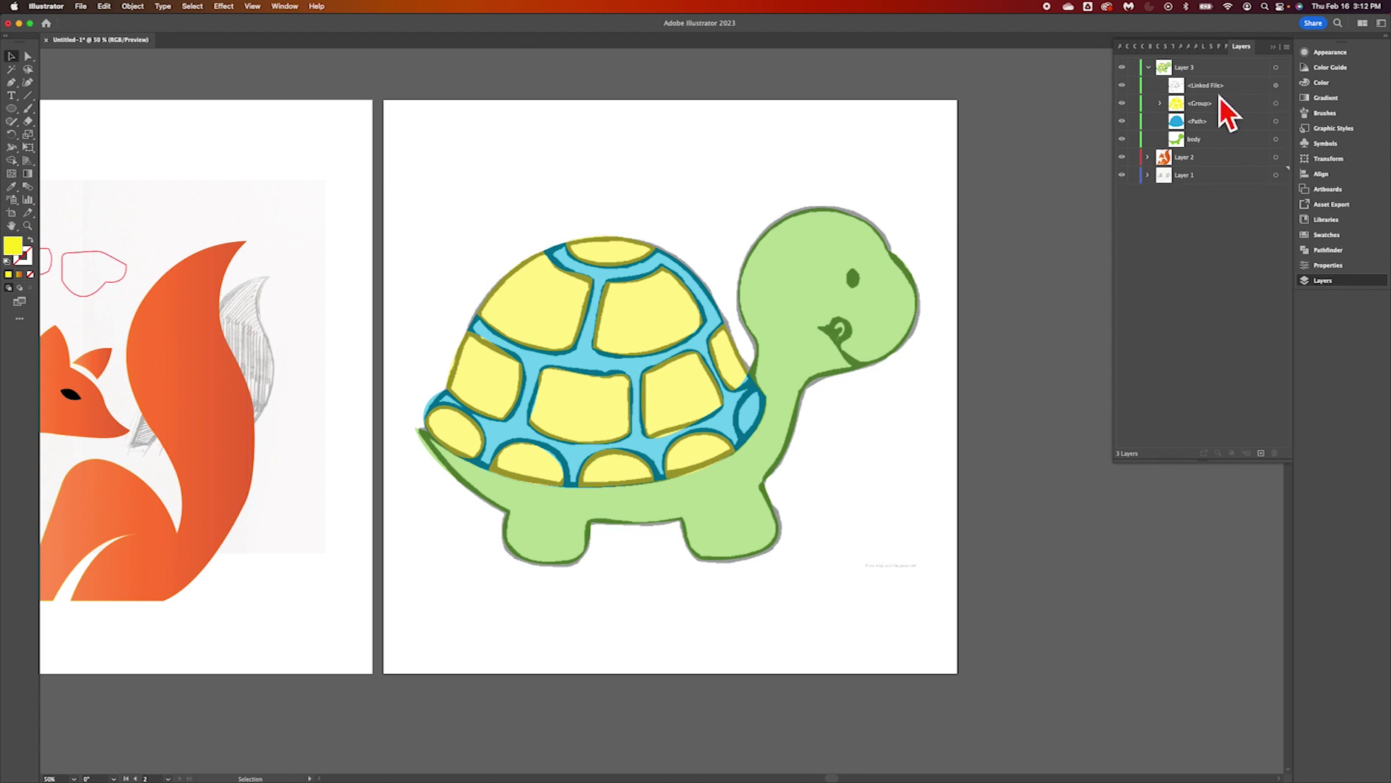
{"action": "left_click", "coordinate": [1134, 86]}
Examine the sketched eye and mouth on the turtle's head up close
{"action": "scroll", "coordinate": [850, 400], "scroll_direction": "down", "scroll_amount": 1}
{"action": "scroll", "coordinate": [849, 400], "scroll_direction": "left", "scroll_amount": 1}
{"action": "key", "text": "super+equal"}
{"action": "key", "text": "super+equal"}
{"action": "key", "text": "super+equal"}
{"action": "key", "text": "super+equal"}
{"action": "key", "text": "super+equal"}
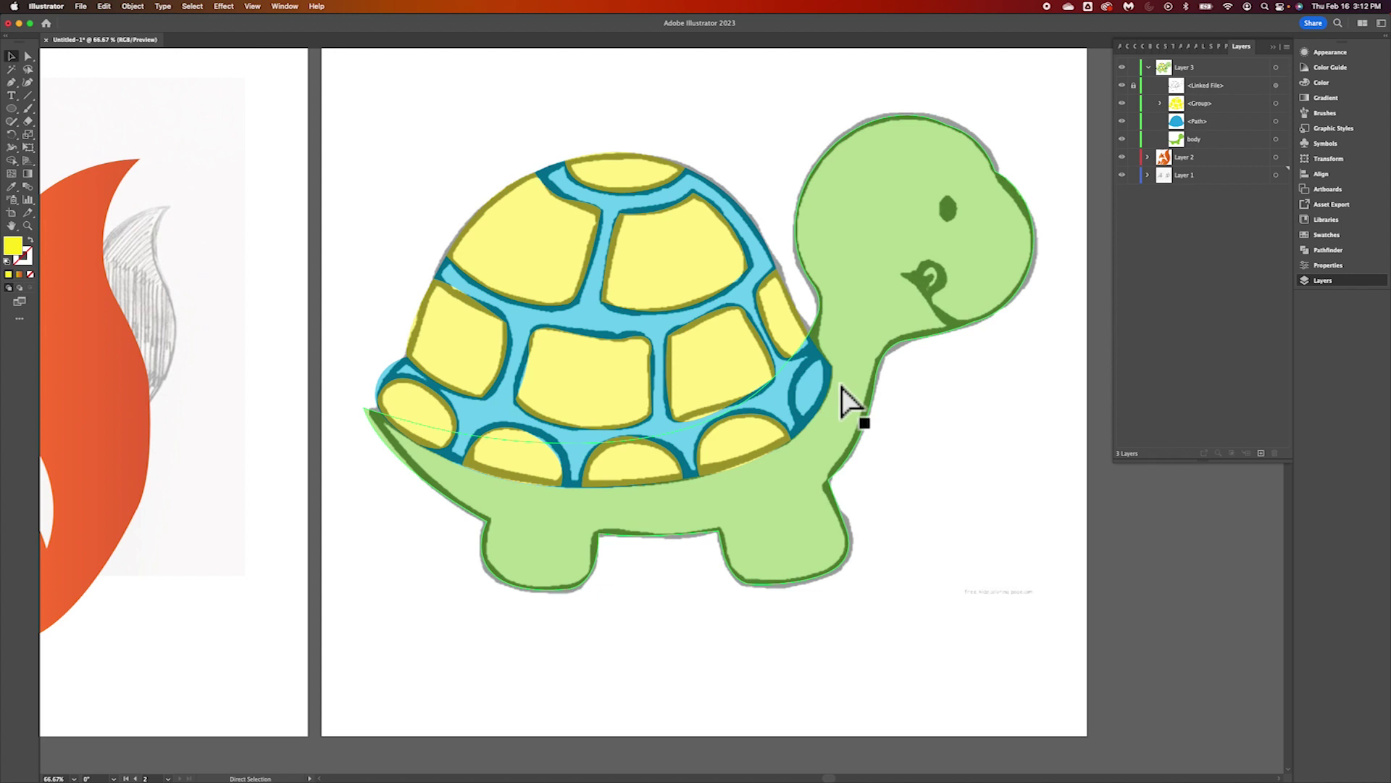
{"action": "scroll", "coordinate": [841, 387], "scroll_direction": "right", "scroll_amount": 15}
{"action": "scroll", "coordinate": [841, 387], "scroll_direction": "up", "scroll_amount": 8}
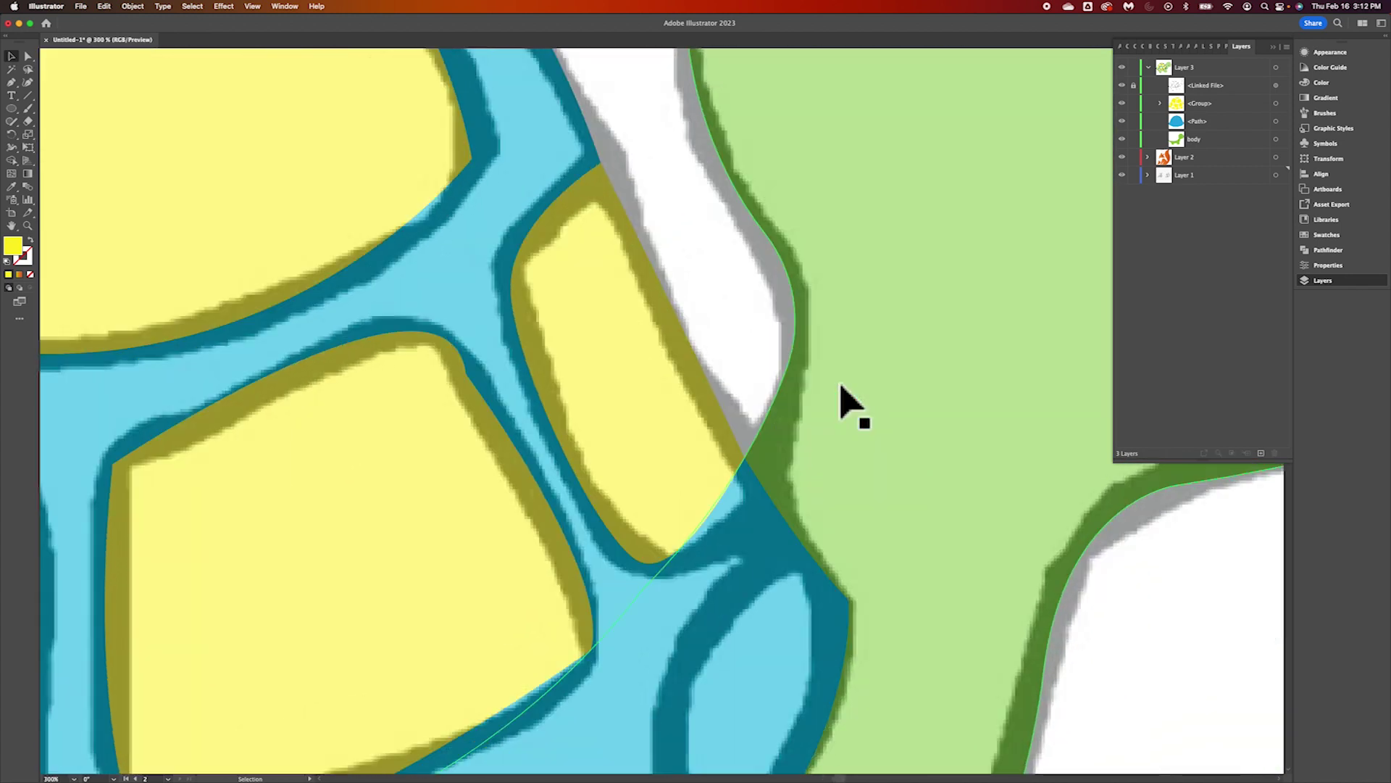
{"action": "scroll", "coordinate": [841, 387], "scroll_direction": "right", "scroll_amount": 6}
{"action": "scroll", "coordinate": [841, 387], "scroll_direction": "down", "scroll_amount": 2}
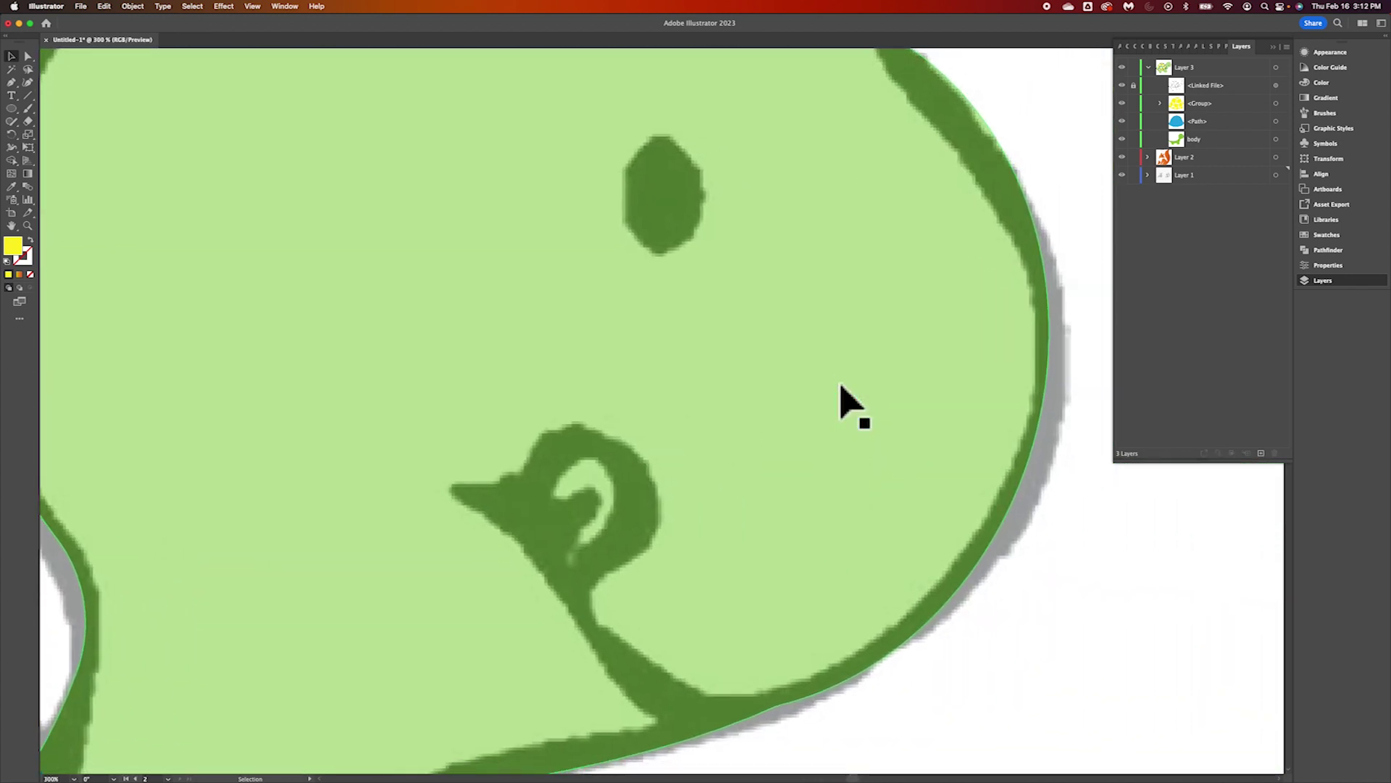
Draw an ellipse about 0.38 by 0.57 in over the turtle's sketched eye and fill it with black
{"action": "scroll", "coordinate": [826, 413], "scroll_direction": "right", "scroll_amount": 2}
{"action": "scroll", "coordinate": [826, 413], "scroll_direction": "up", "scroll_amount": 1}
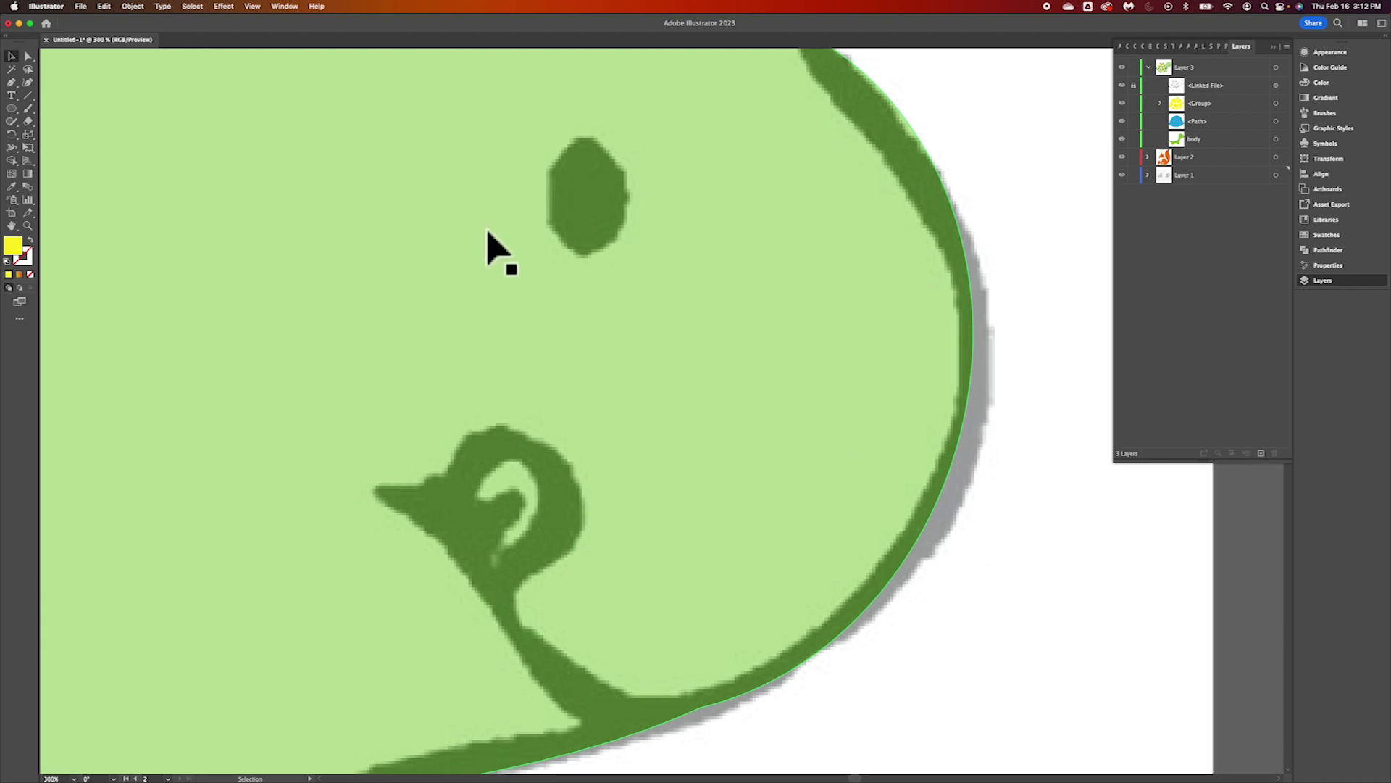
{"action": "left_click", "coordinate": [14, 109]}
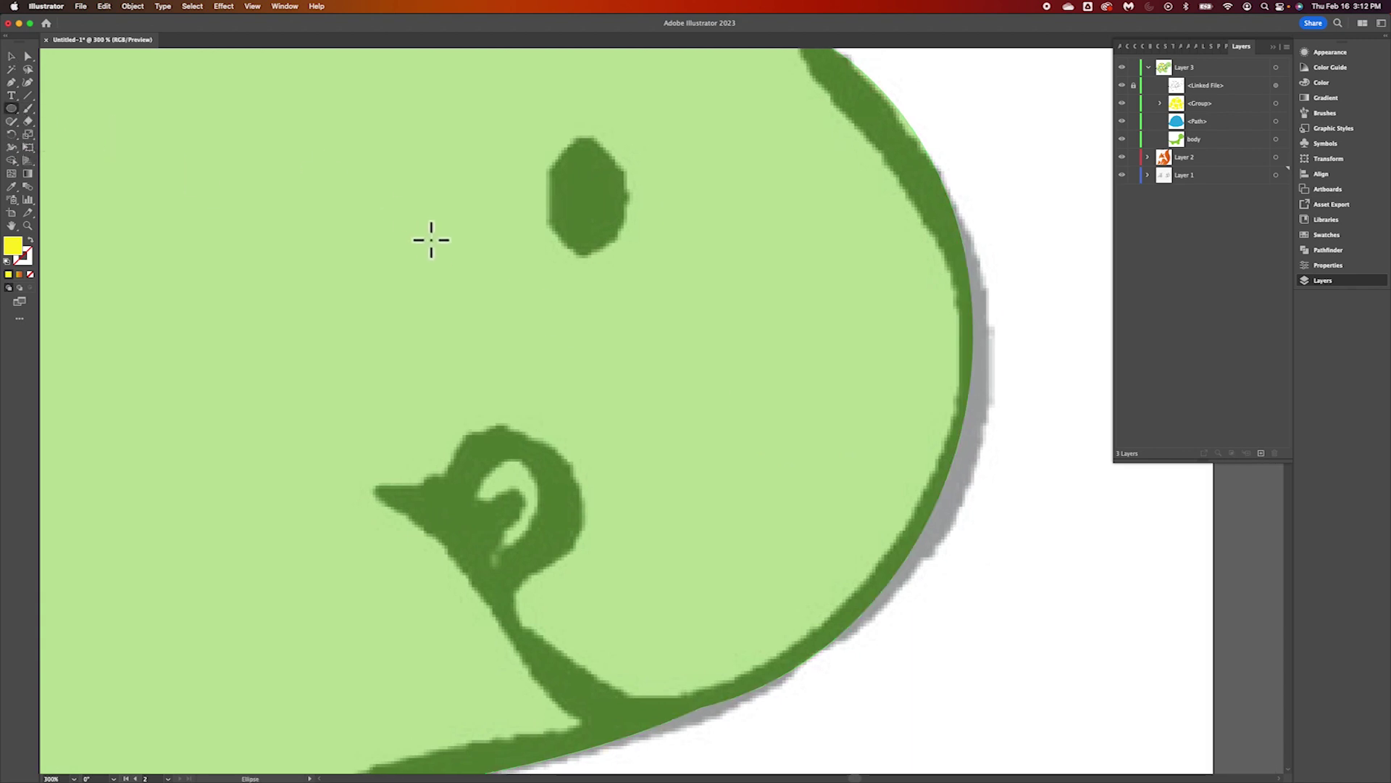
{"action": "mouse_move", "coordinate": [550, 137]}
{"action": "left_mouse_down"}
{"action": "mouse_move", "coordinate": [590, 233]}
{"action": "mouse_move", "coordinate": [630, 260]}
{"action": "left_mouse_up"}
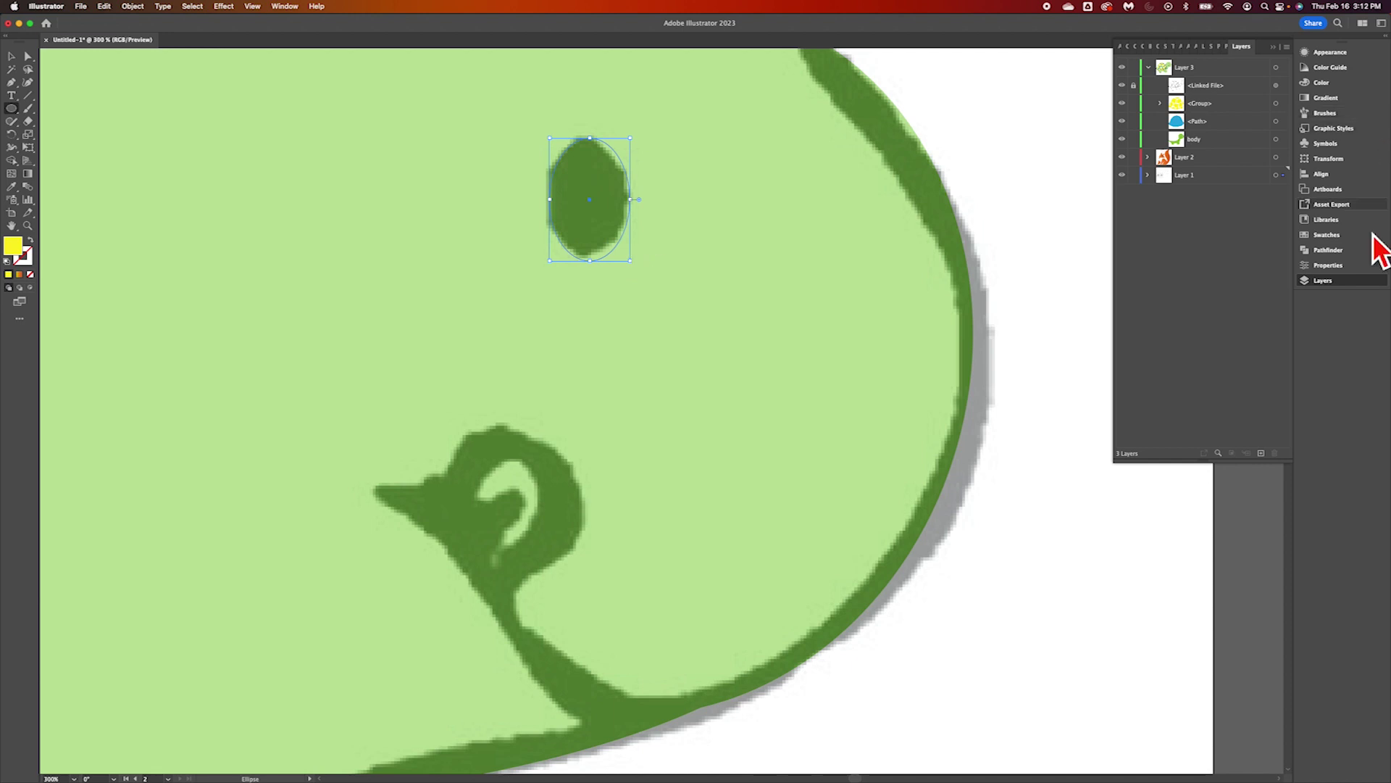
{"action": "left_click", "coordinate": [1334, 265]}
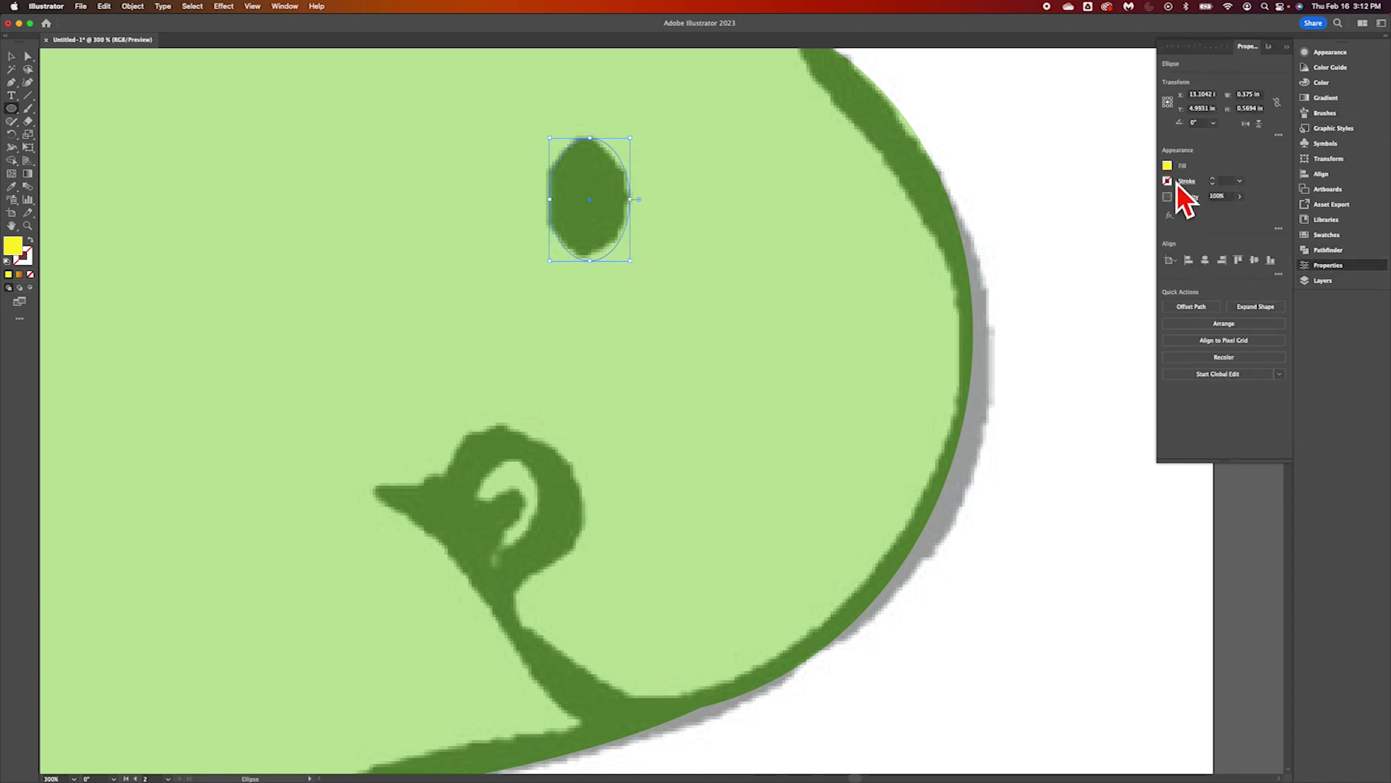
{"action": "left_click", "coordinate": [1168, 166]}
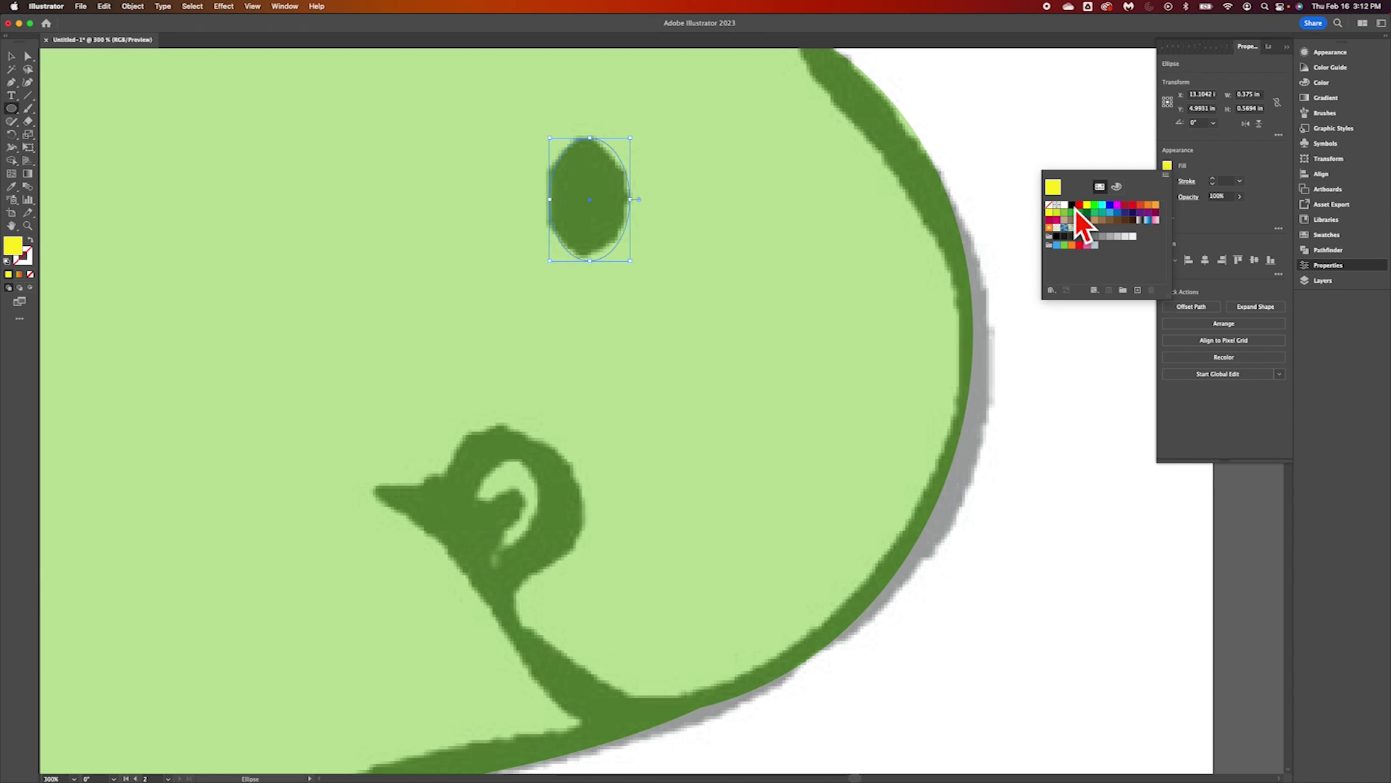
{"action": "left_click", "coordinate": [1073, 206]}
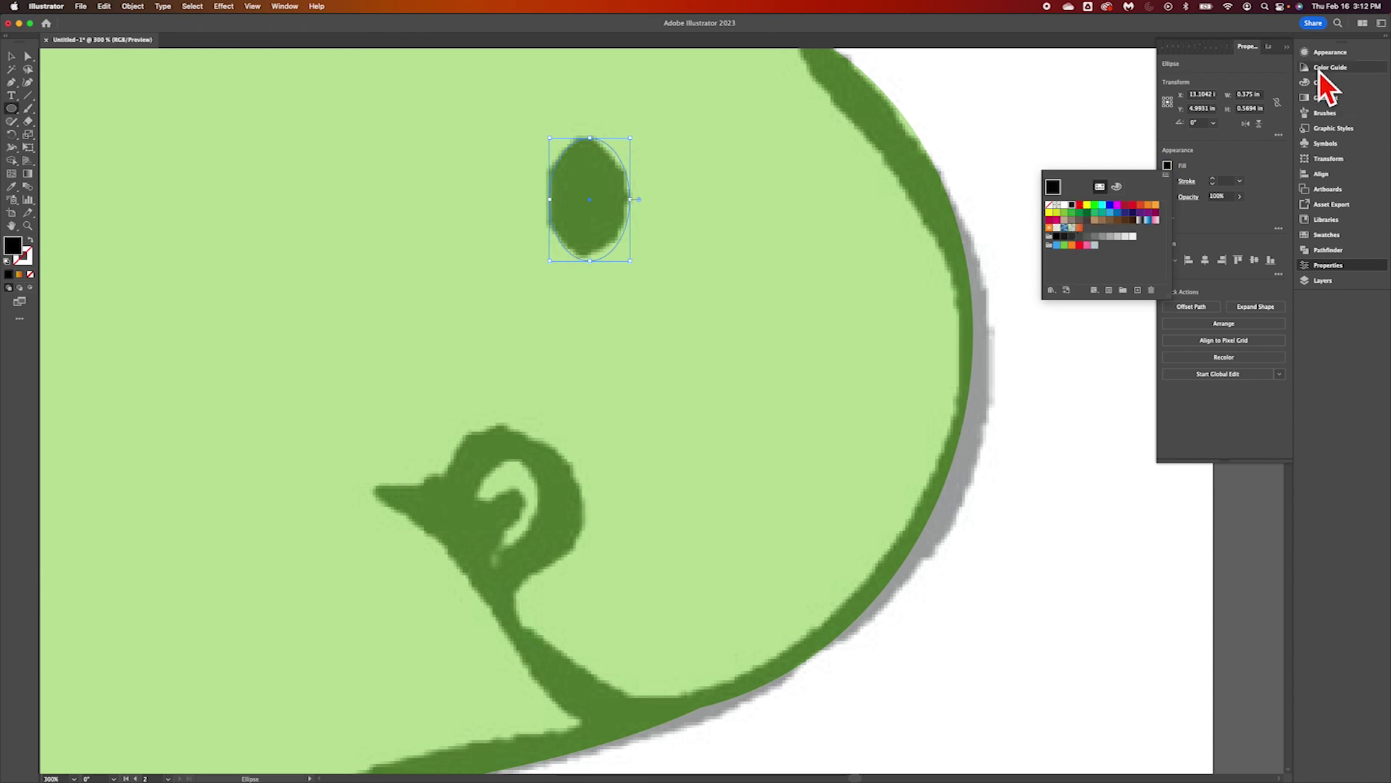
{"action": "left_click", "coordinate": [1336, 286]}
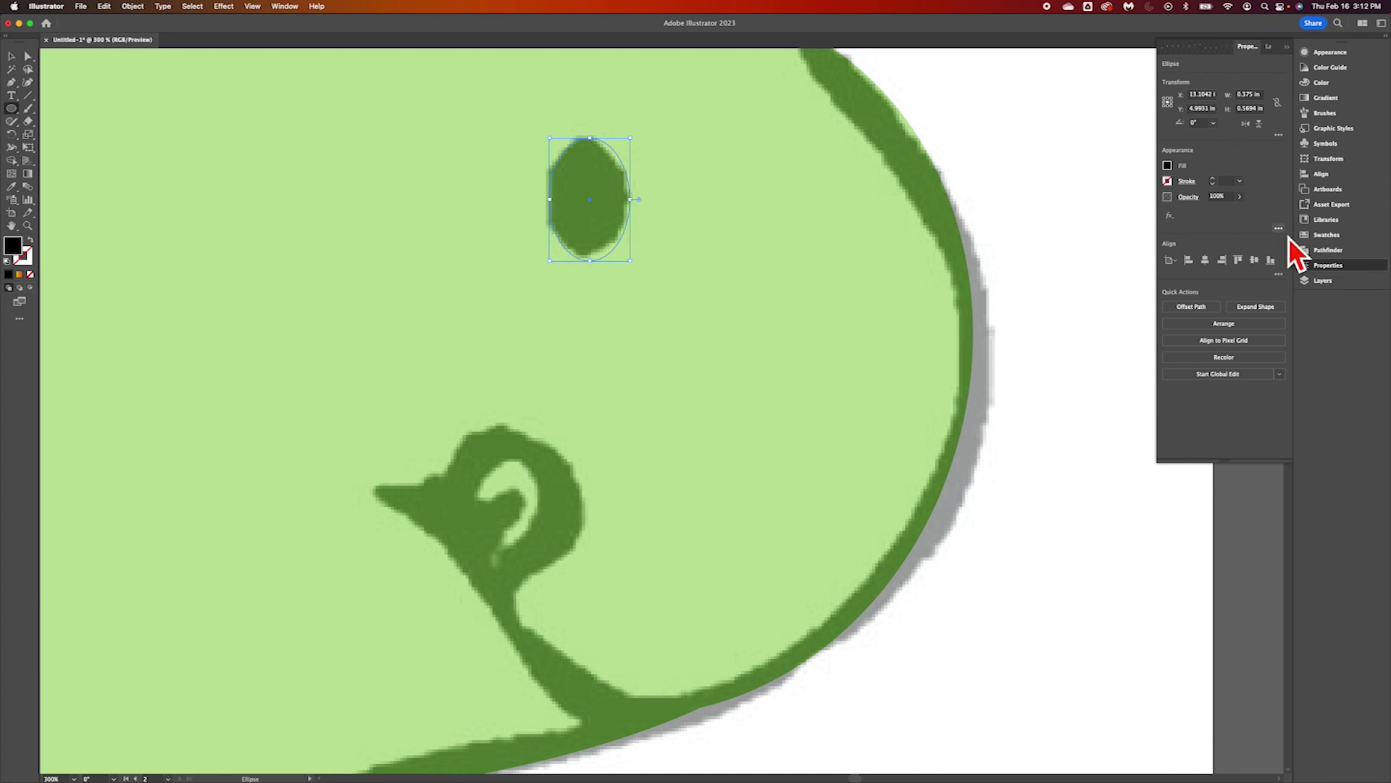
Move the eye ellipse from Layer 1 to the top of Layer 3, above the sketch image, and lock Layer 1
{"action": "left_click", "coordinate": [1337, 283]}
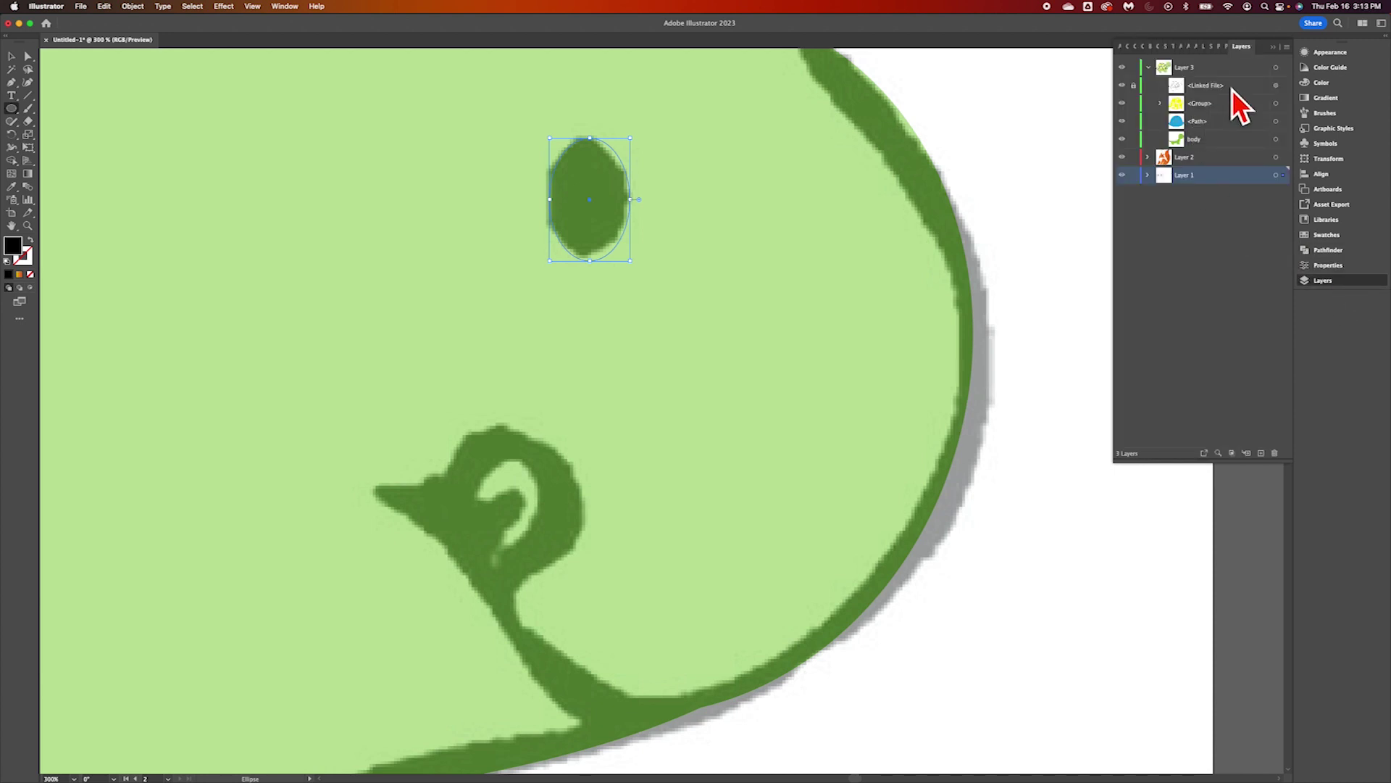
{"action": "left_click", "coordinate": [1151, 176]}
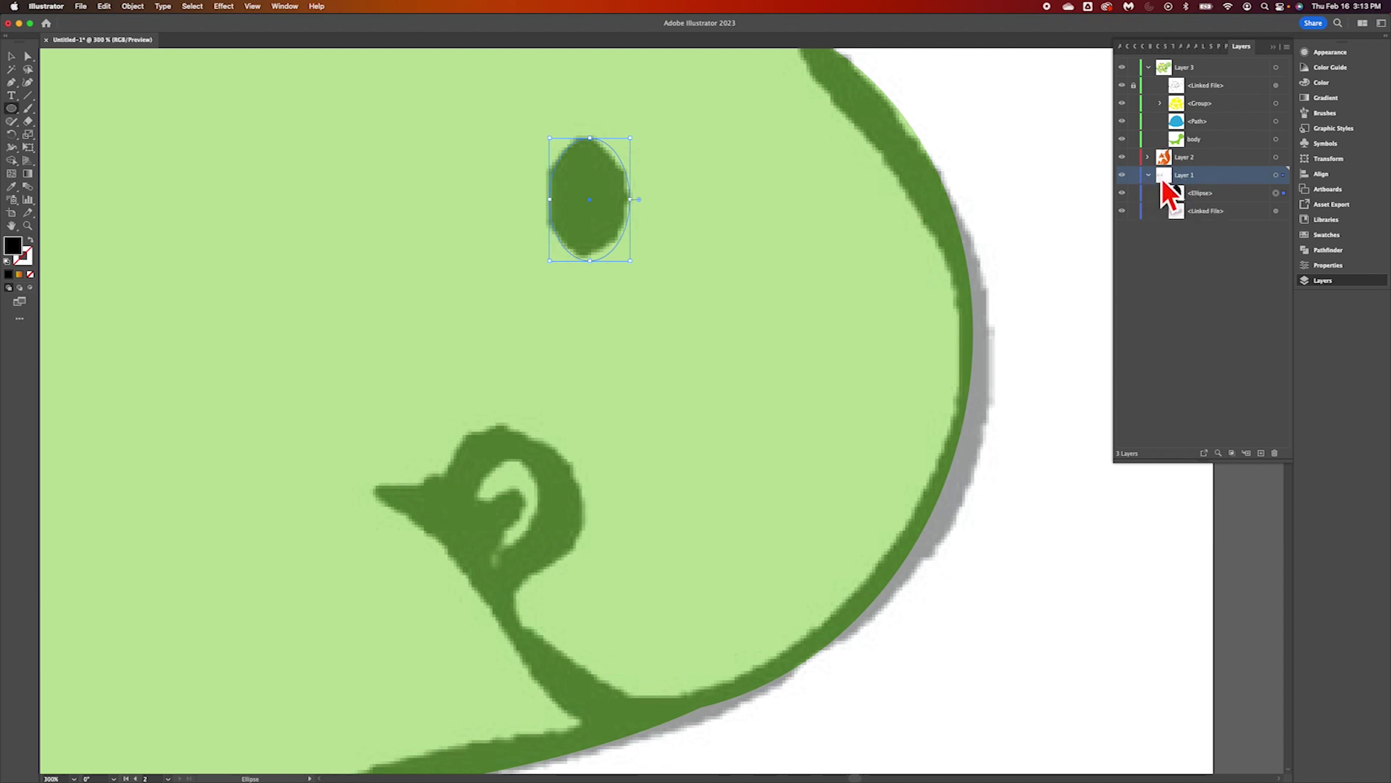
{"action": "left_click", "coordinate": [1204, 196]}
{"action": "left_click_drag", "start_coordinate": [1204, 196], "coordinate": [1222, 84]}
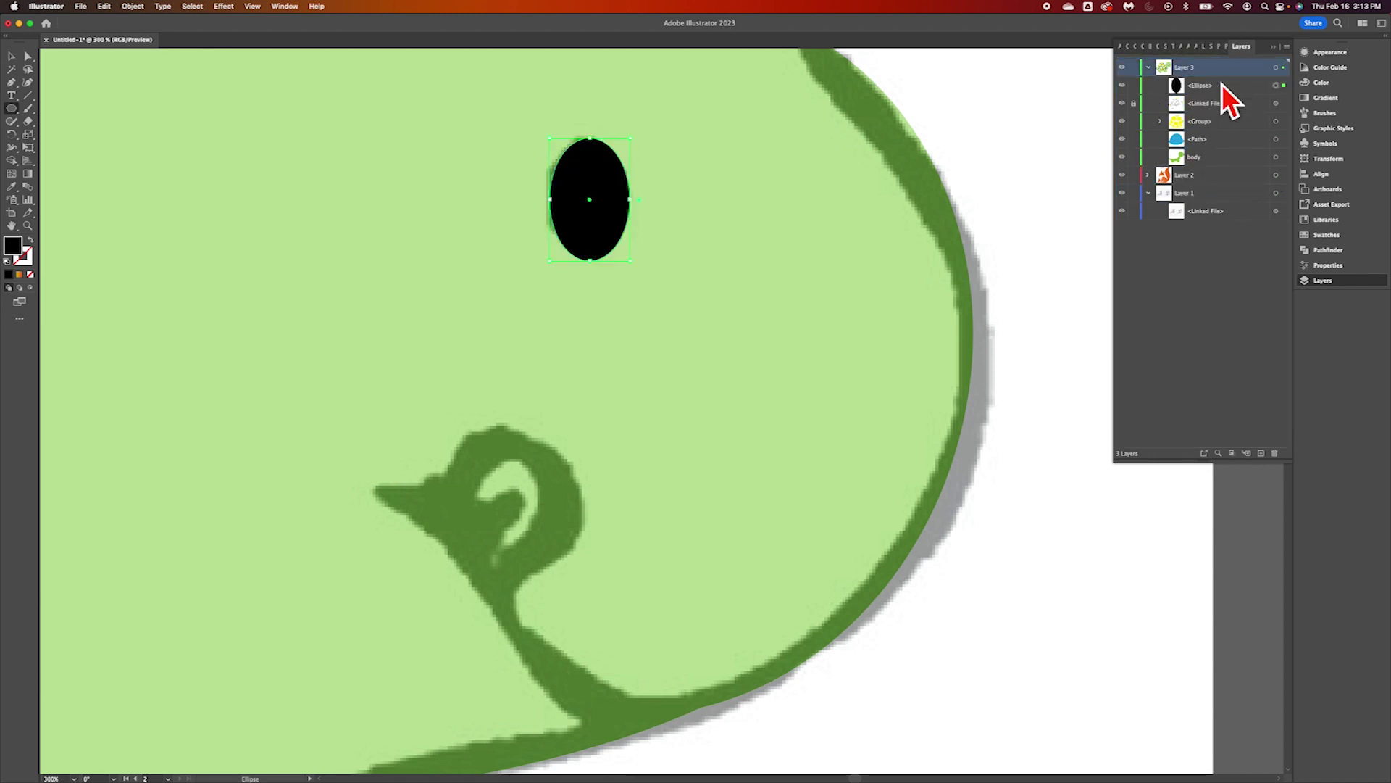
{"action": "left_click", "coordinate": [1148, 193]}
{"action": "left_click", "coordinate": [1134, 192]}
Trace the tongue as a closed, rounded shape with the Pen tool and shift its upper curve anchor slightly outward to fit the sketch
{"action": "scroll", "coordinate": [596, 394], "scroll_direction": "left", "scroll_amount": 3}
{"action": "scroll", "coordinate": [596, 395], "scroll_direction": "down", "scroll_amount": 1}
{"action": "left_click", "coordinate": [13, 84]}
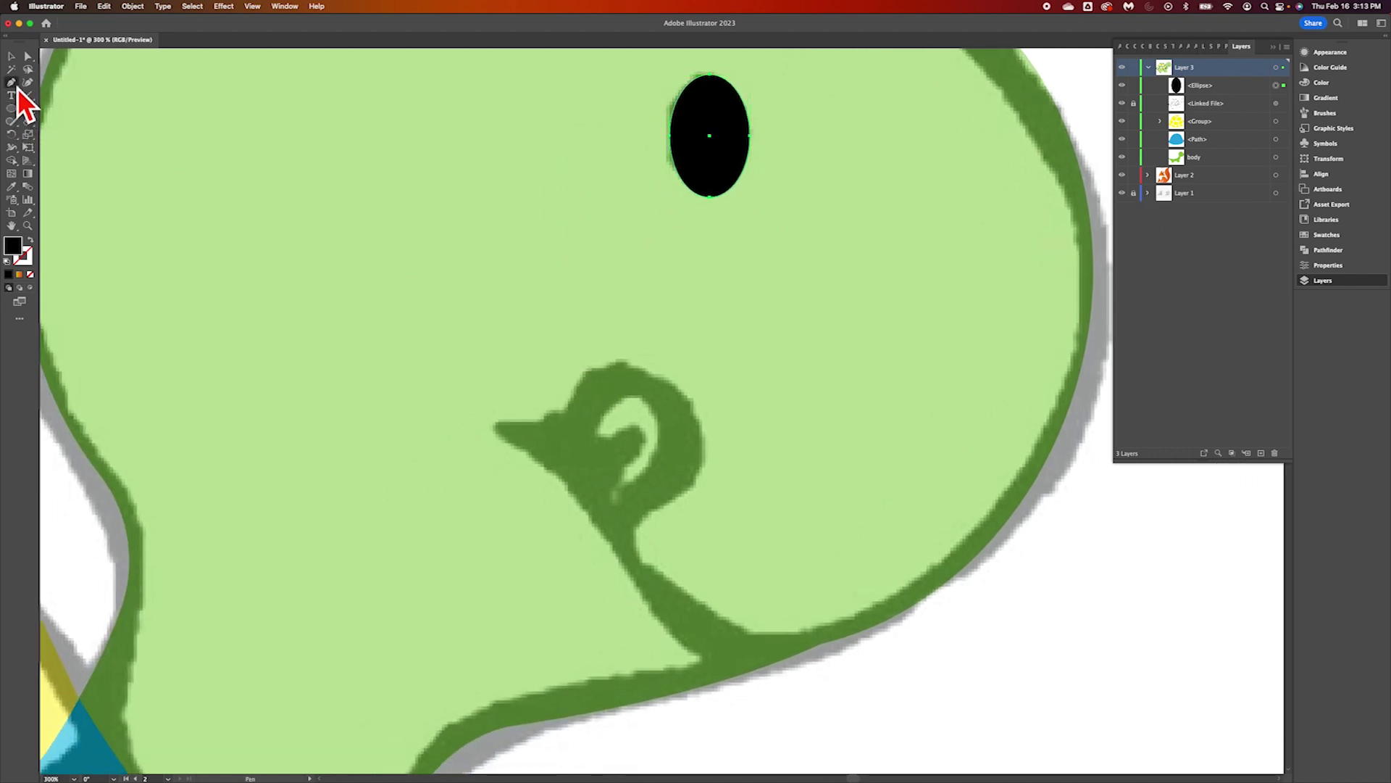
{"action": "left_click", "coordinate": [556, 451]}
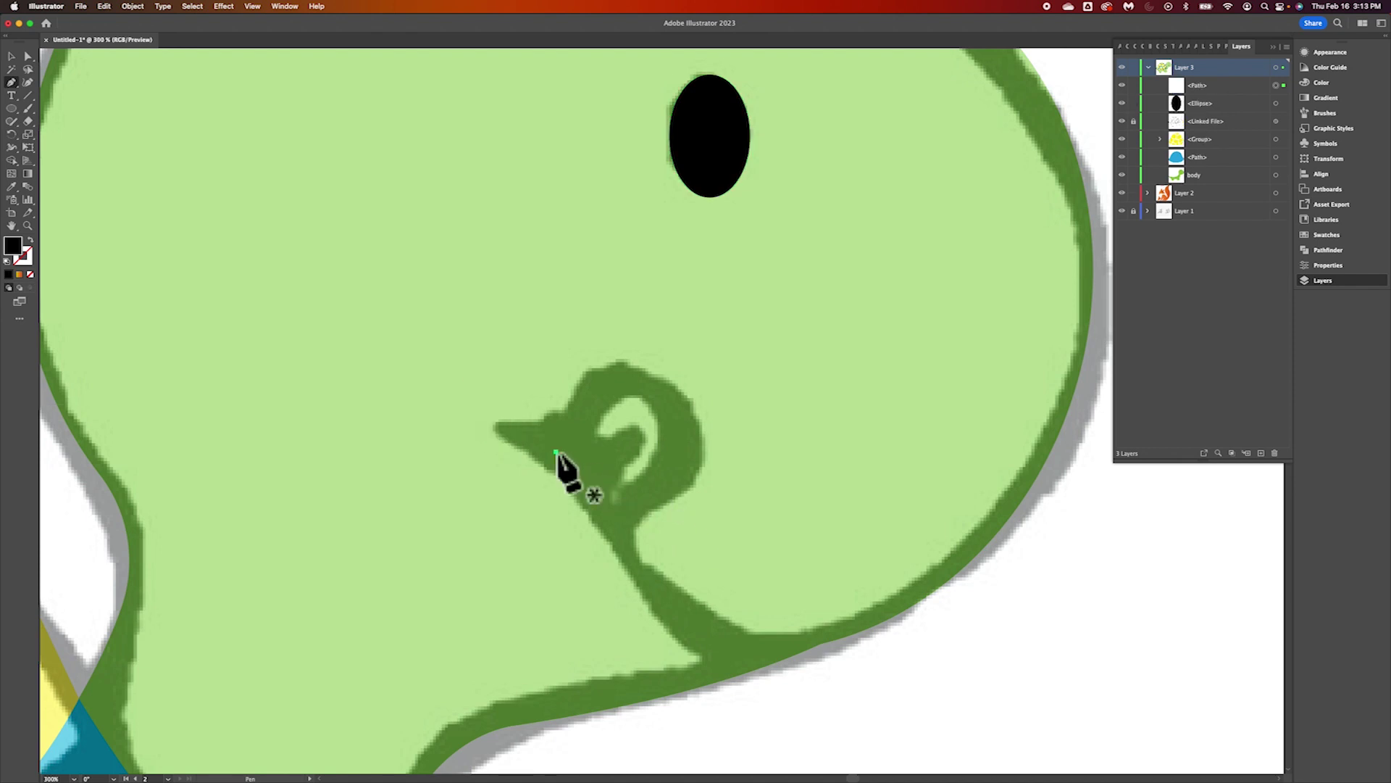
{"action": "left_click_drag", "start_coordinate": [666, 395], "coordinate": [725, 466]}
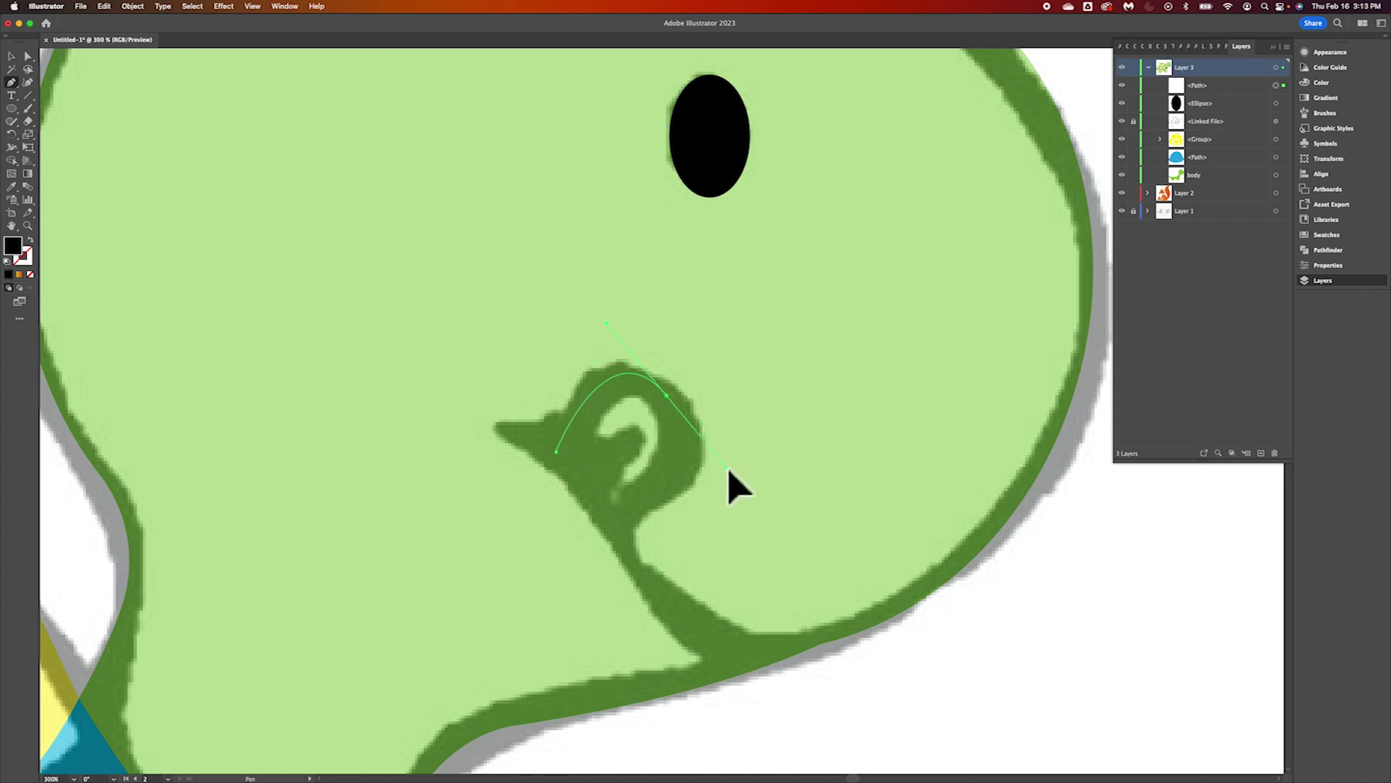
{"action": "left_click_drag", "start_coordinate": [648, 401], "coordinate": [526, 588]}
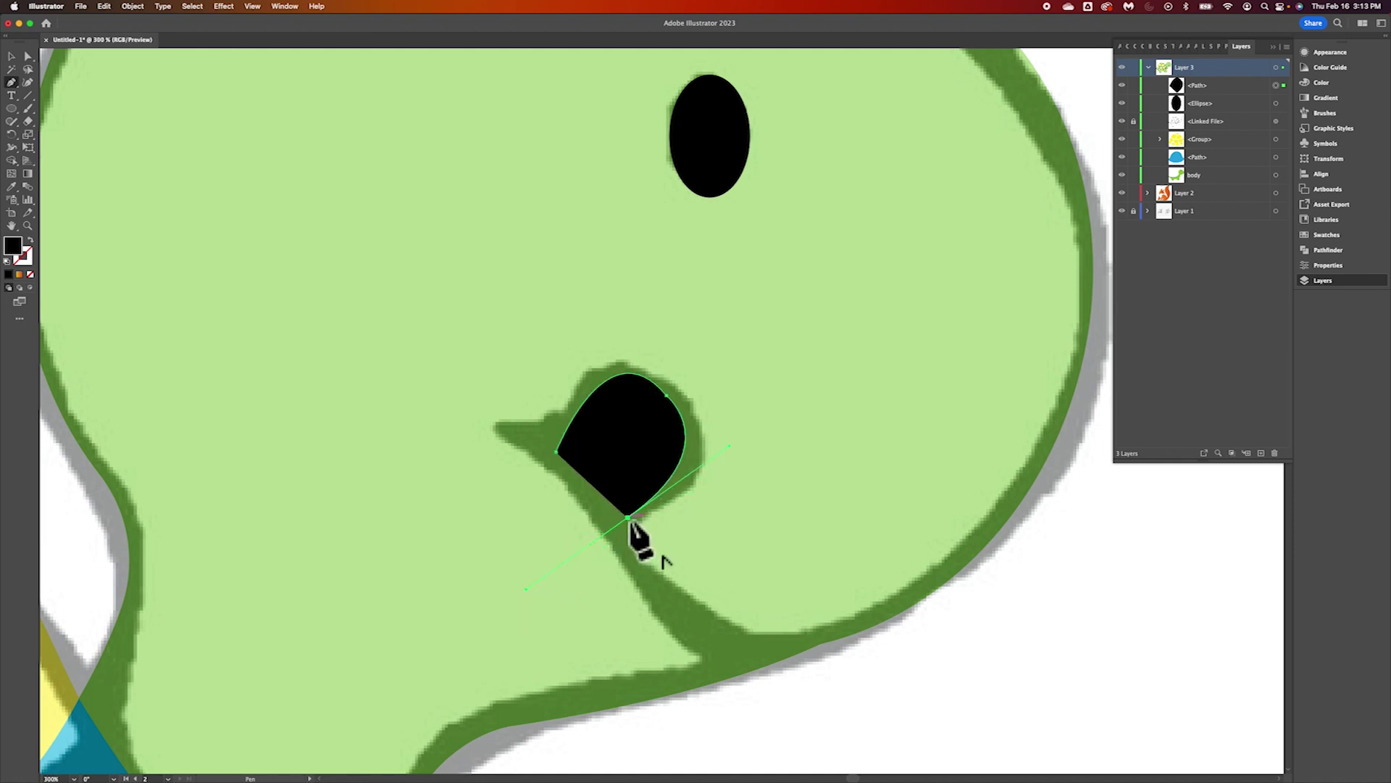
{"action": "left_click", "coordinate": [627, 518]}
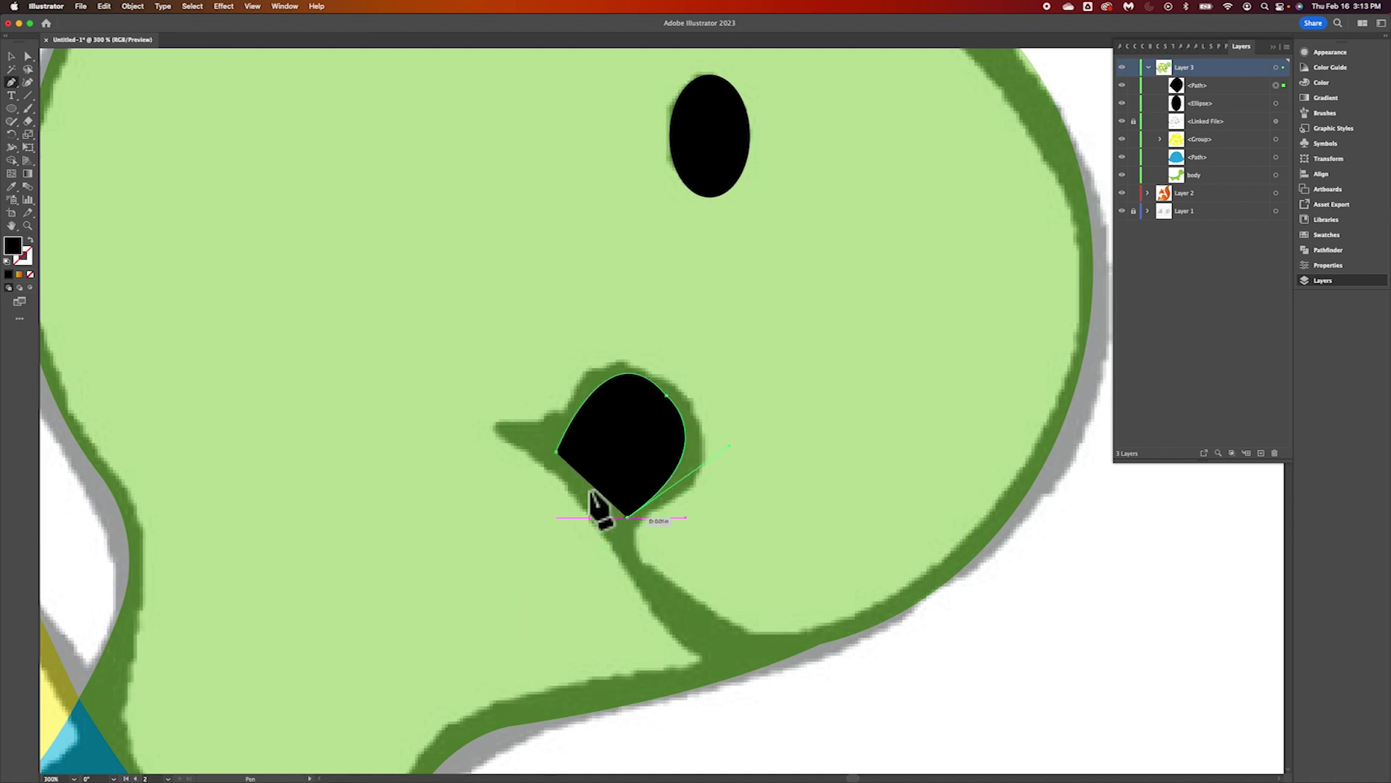
{"action": "left_click", "coordinate": [556, 451]}
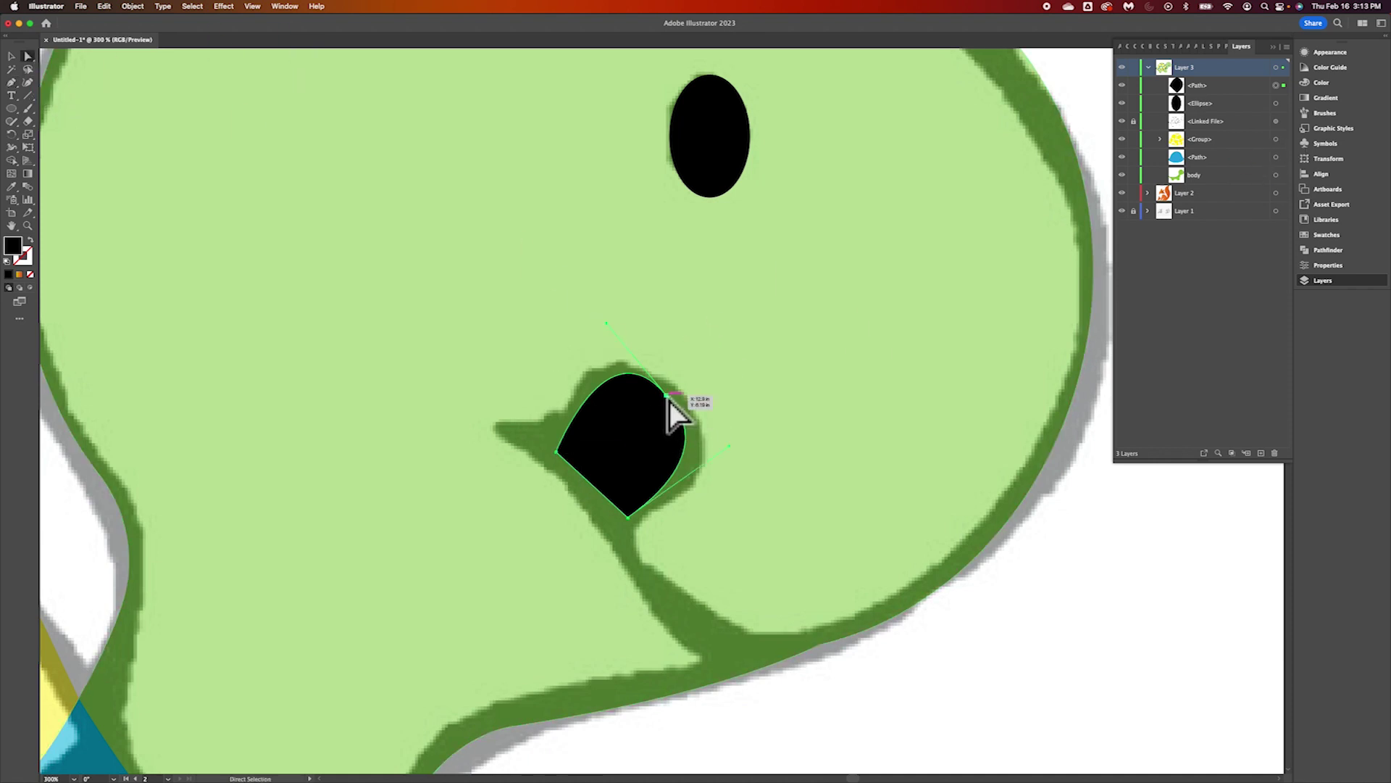
{"action": "left_click_drag", "start_coordinate": [666, 396], "coordinate": [679, 394]}
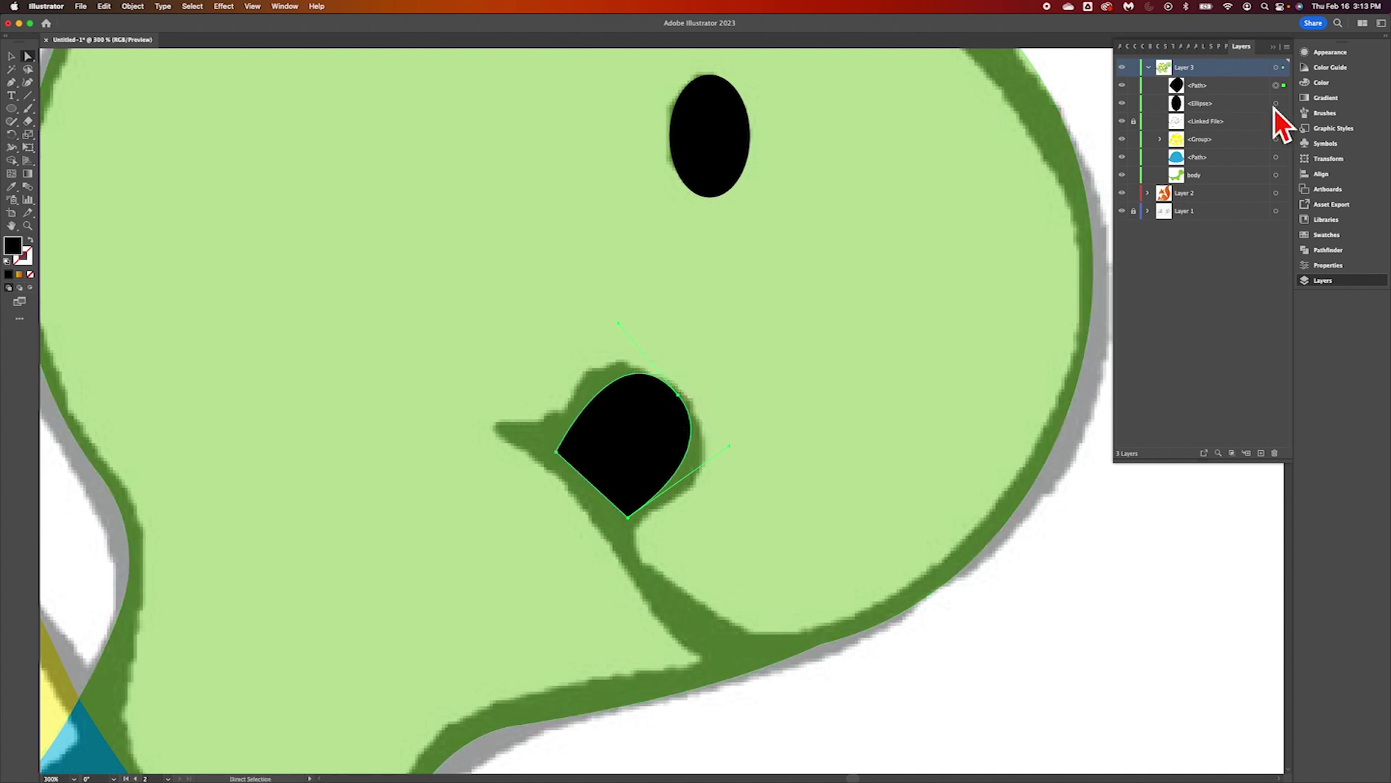
Fill the tongue shape with magenta and give it a 5 pt black stroke
{"action": "left_click", "coordinate": [1329, 266]}
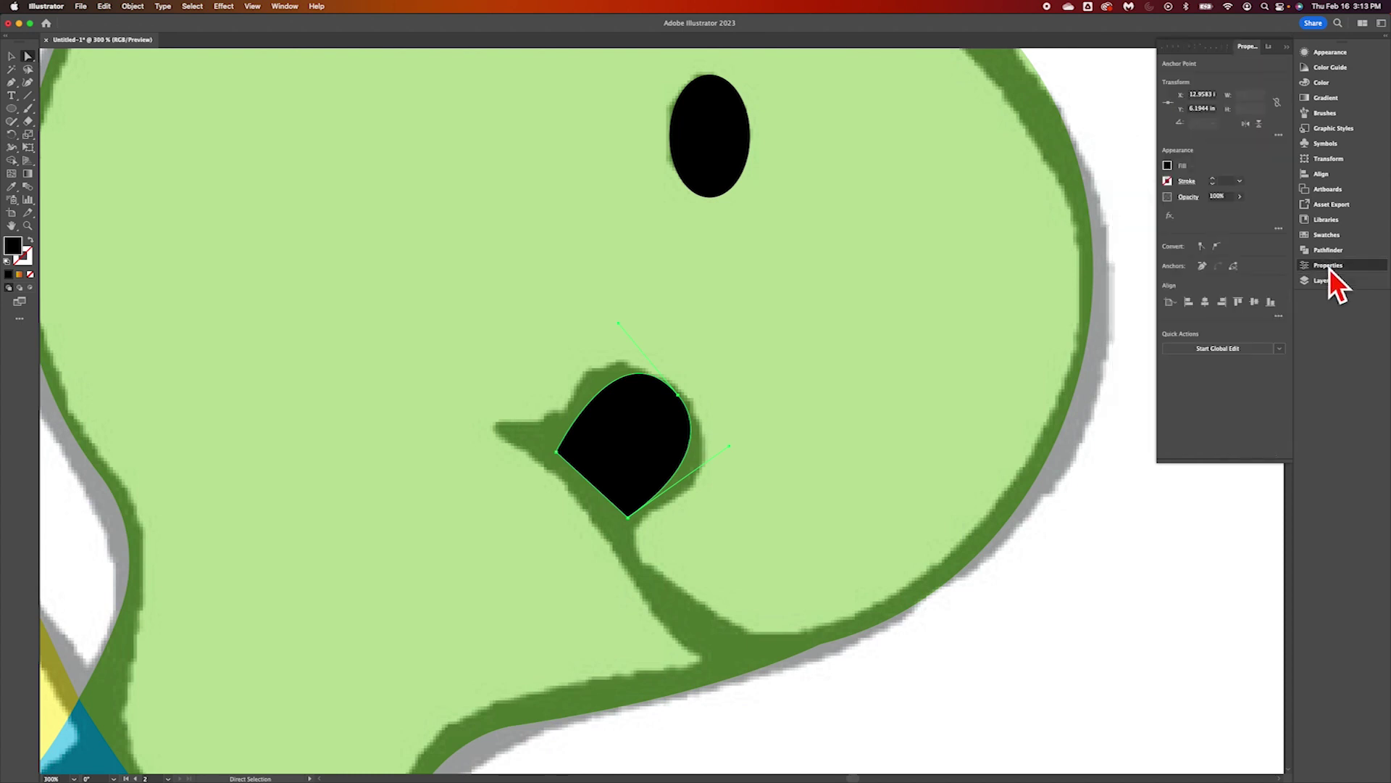
{"action": "left_click", "coordinate": [1175, 168]}
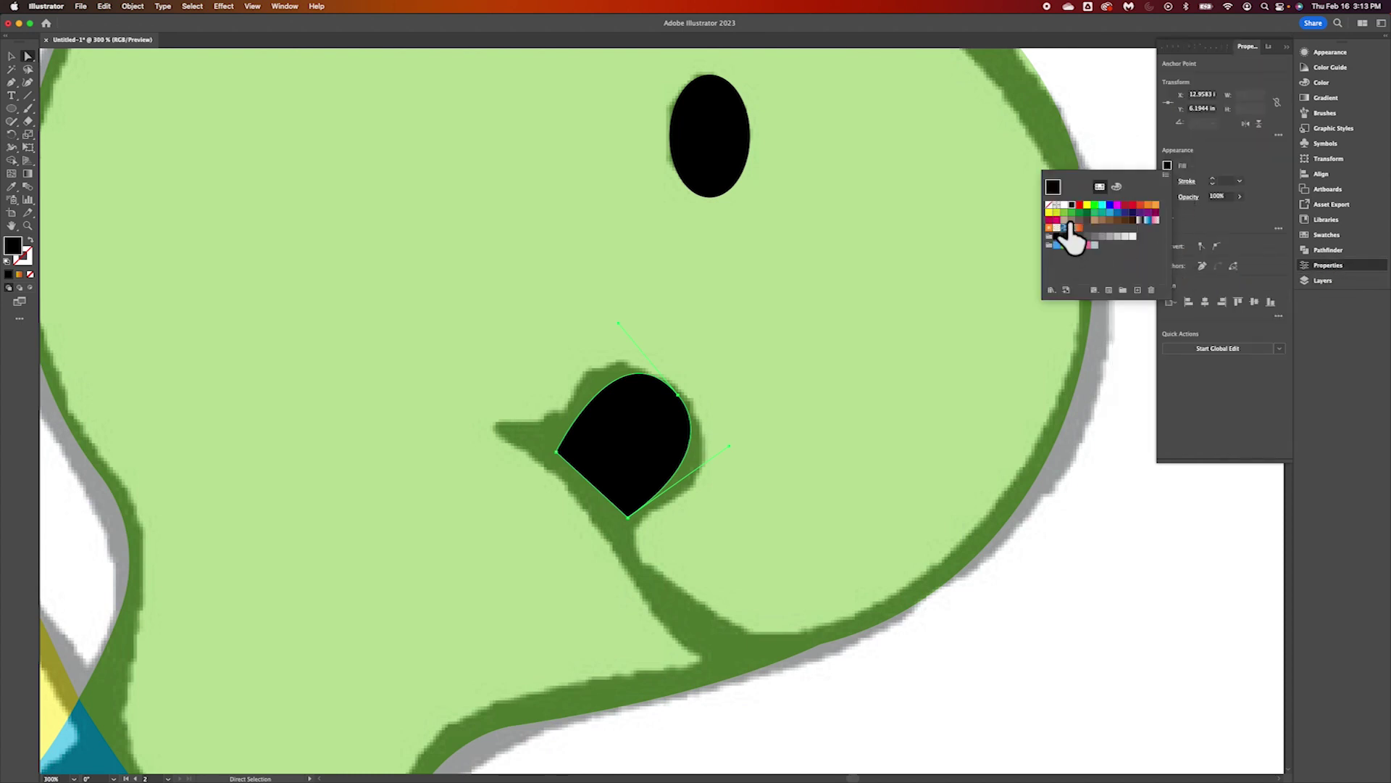
{"action": "left_click", "coordinate": [1120, 207]}
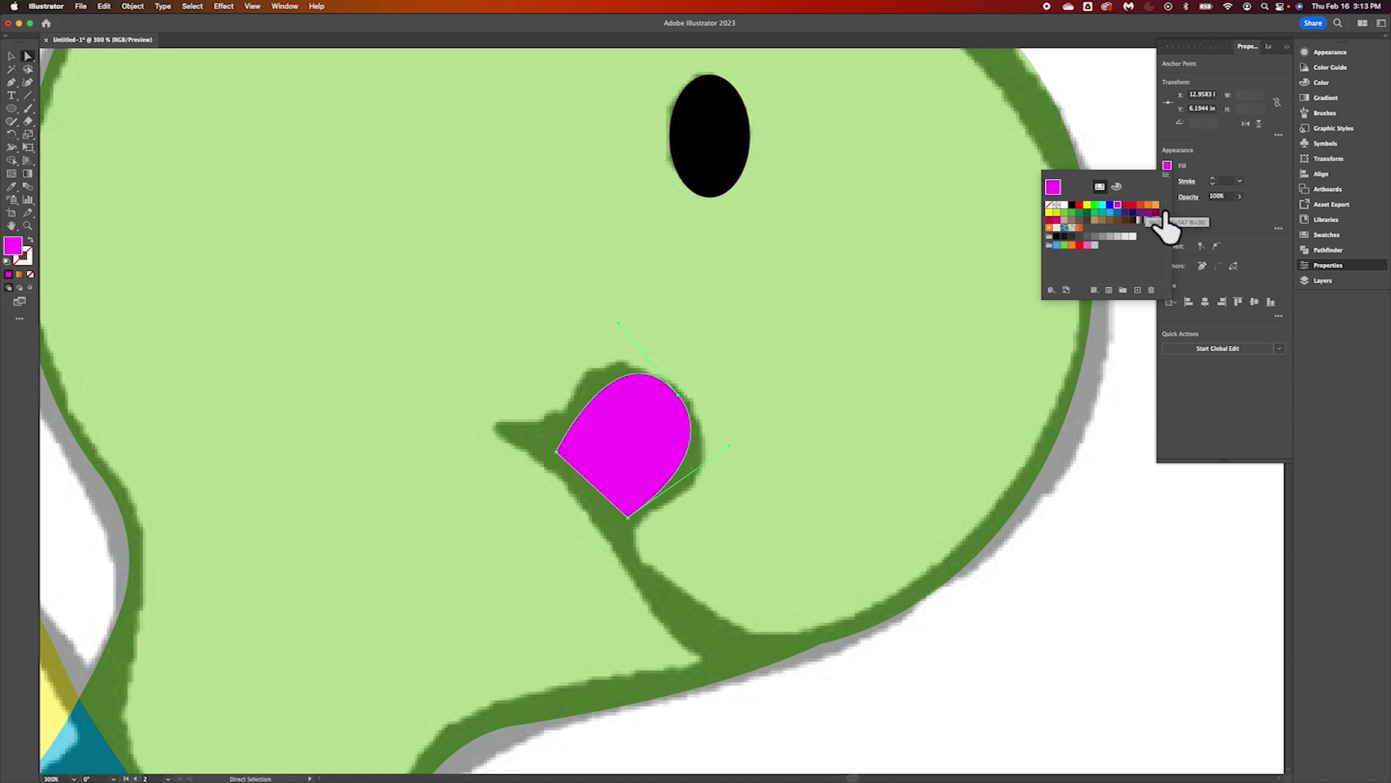
{"action": "left_click", "coordinate": [1168, 180]}
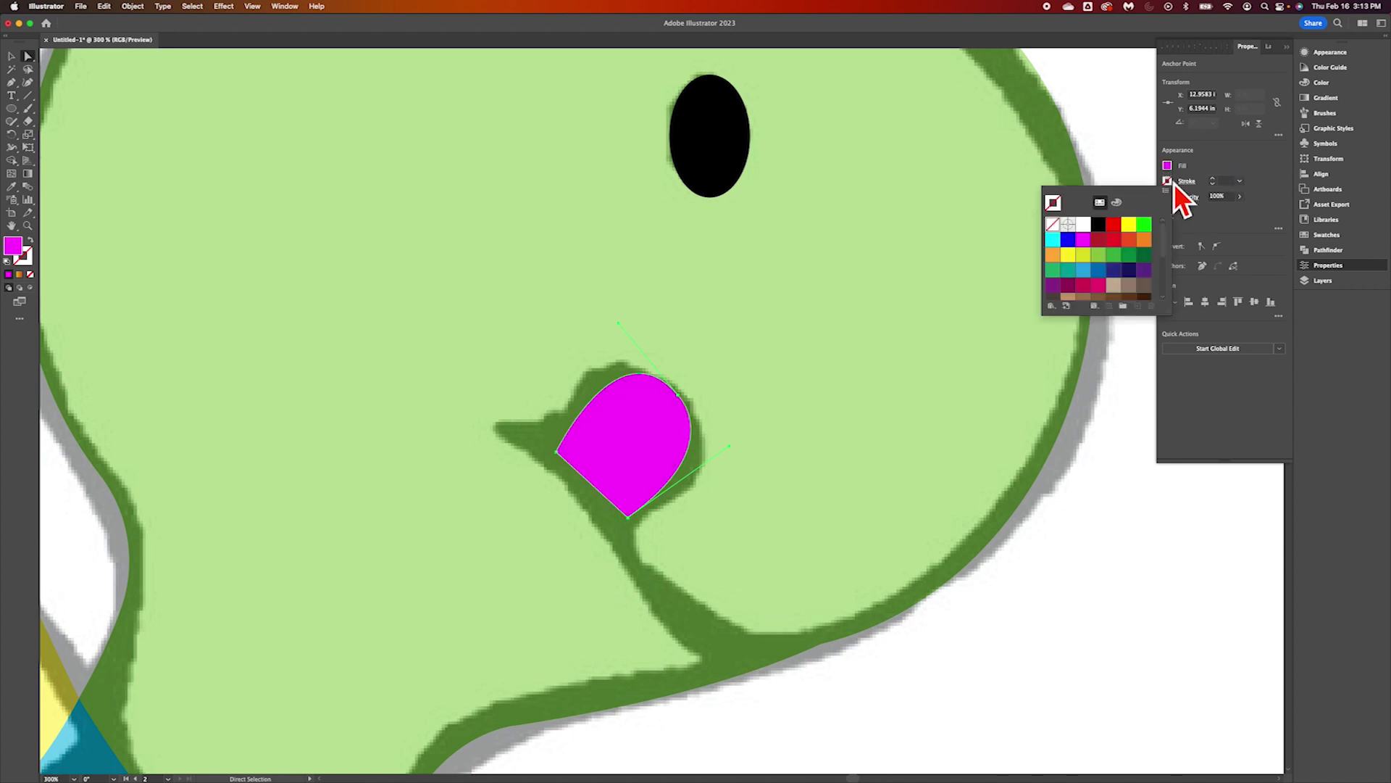
{"action": "left_click", "coordinate": [1099, 225]}
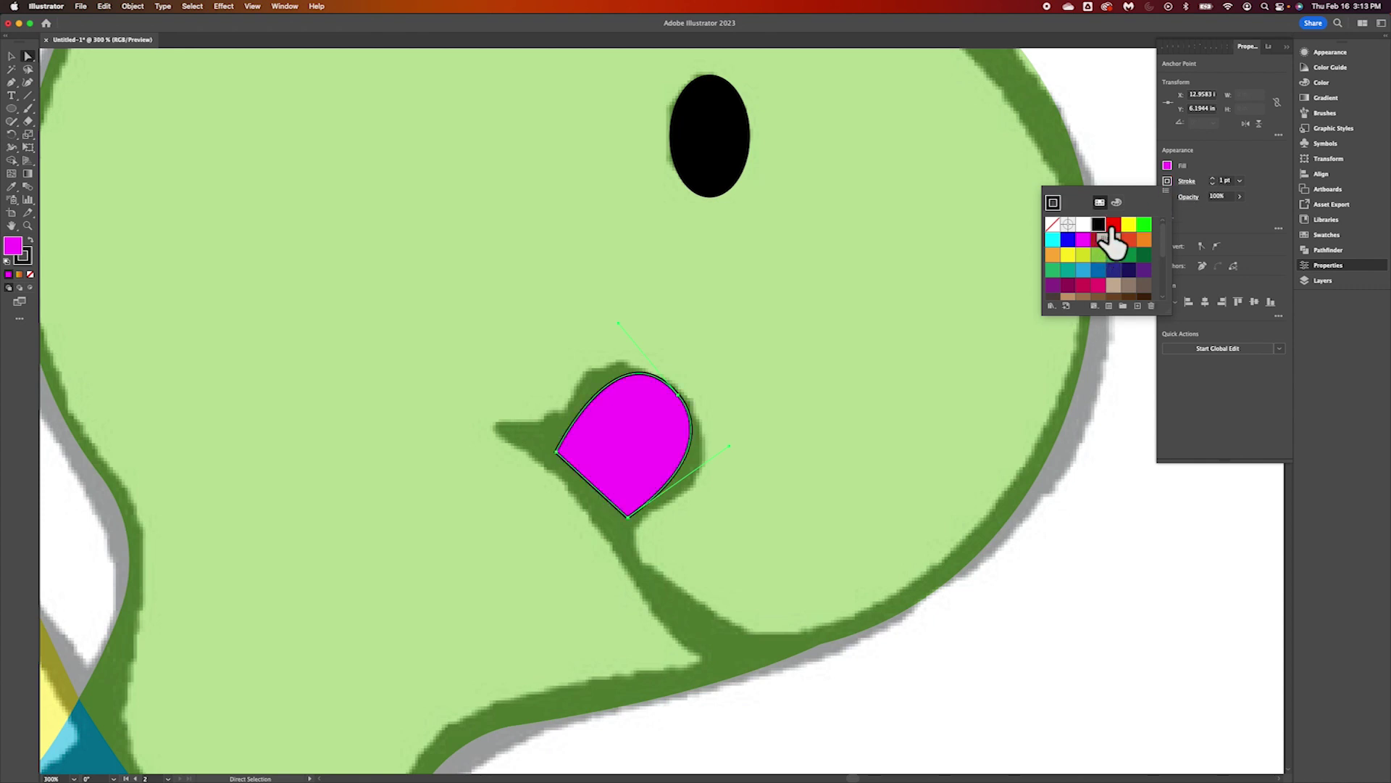
{"action": "left_click", "coordinate": [1214, 179]}
{"action": "left_click", "coordinate": [1214, 179]}
{"action": "left_click", "coordinate": [1214, 179]}
{"action": "left_click", "coordinate": [1215, 179]}
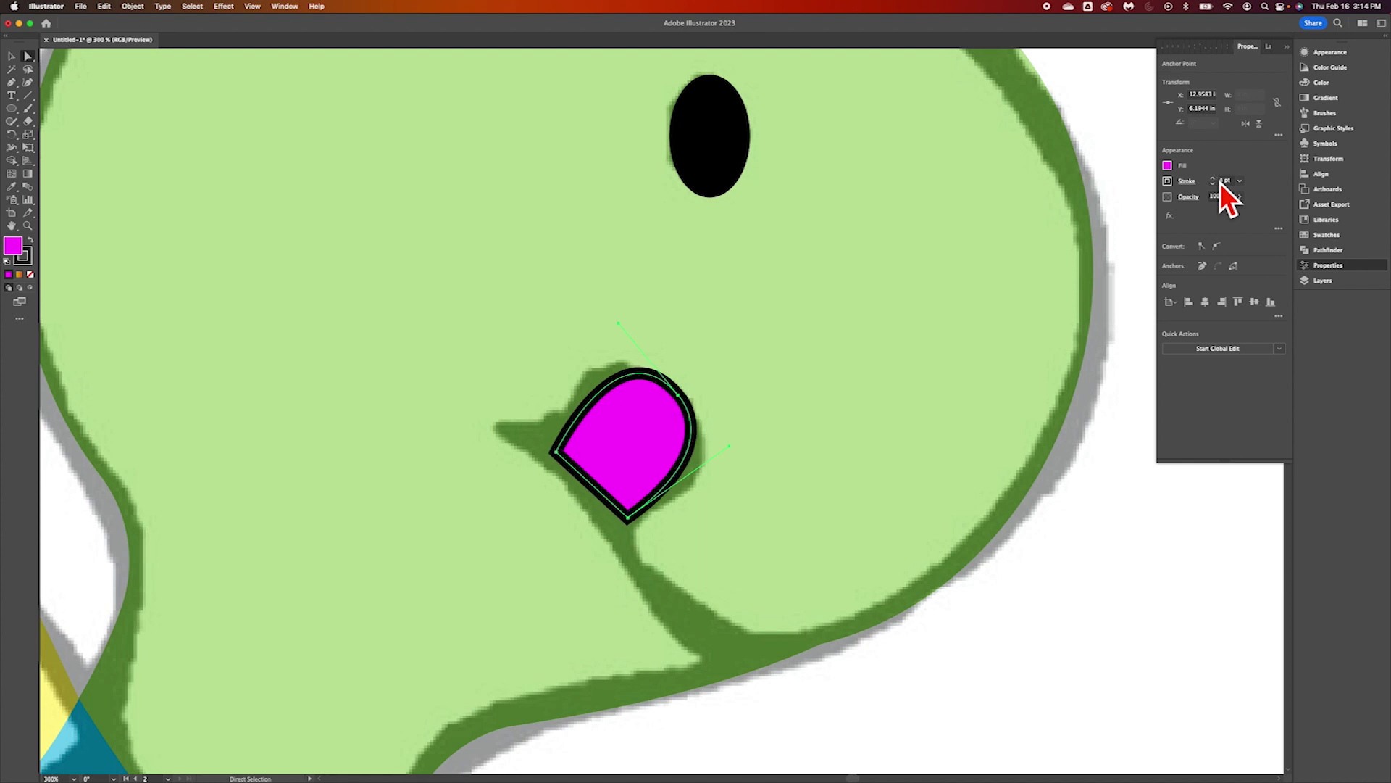
{"action": "left_click", "coordinate": [1215, 180]}
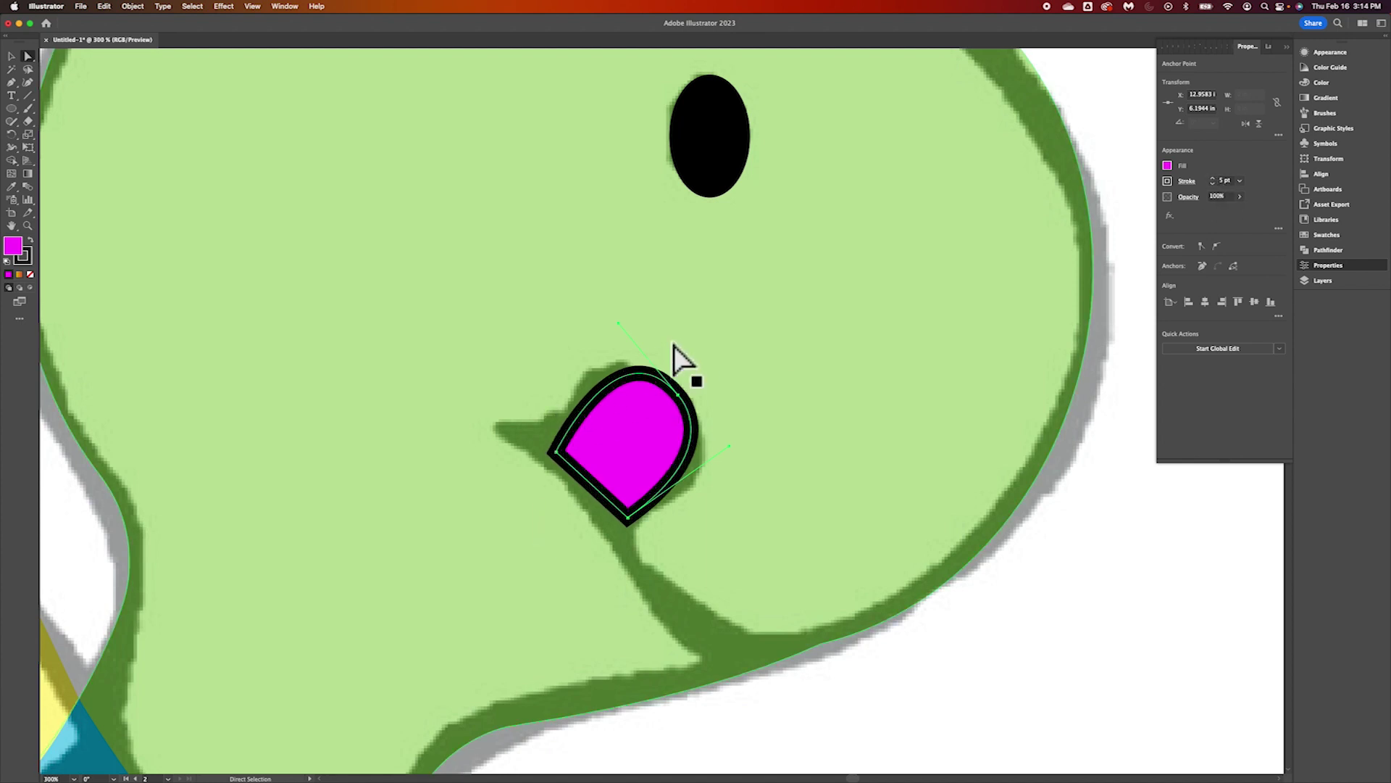
Draw the mouth line as an open path with the Pen tool, curving under the tongue and out to the chin's edge
{"action": "left_click", "coordinate": [17, 84]}
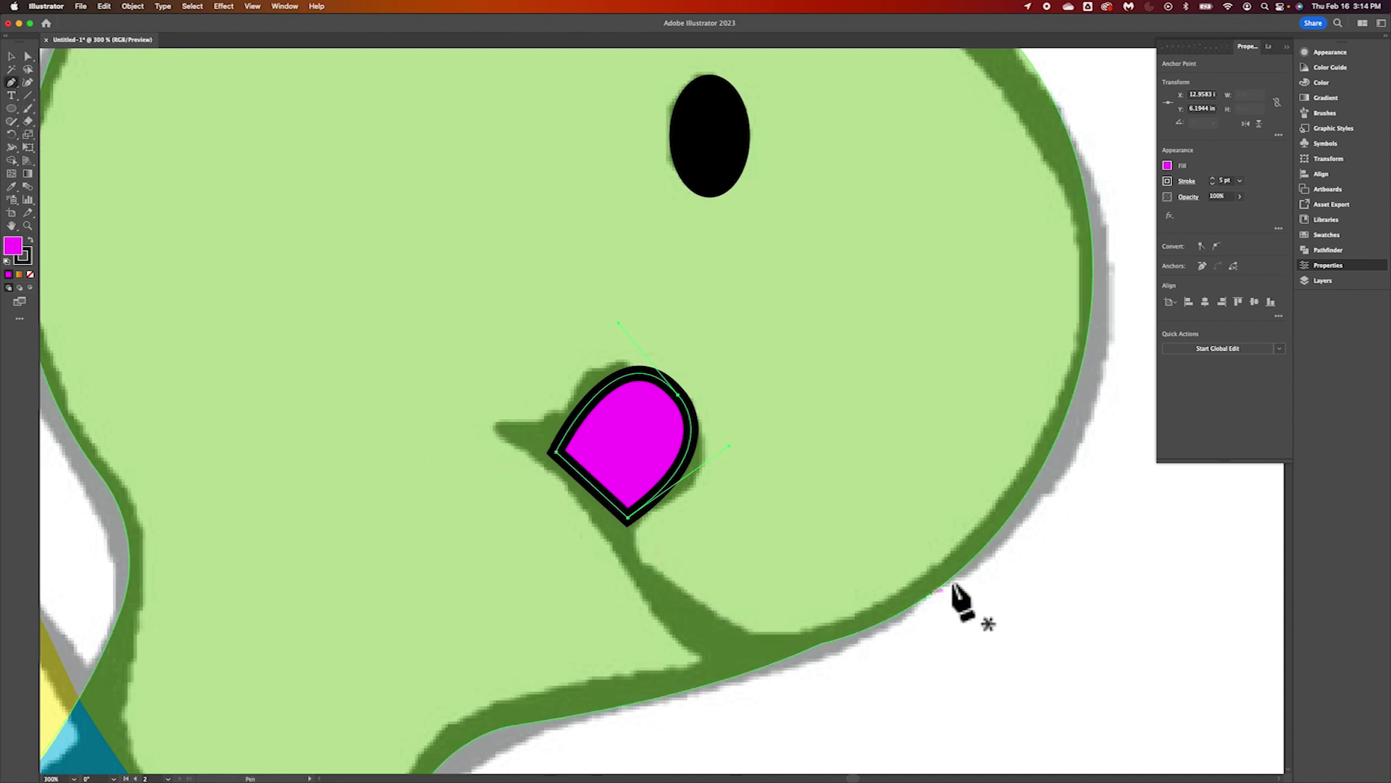
{"action": "left_click", "coordinate": [442, 432]}
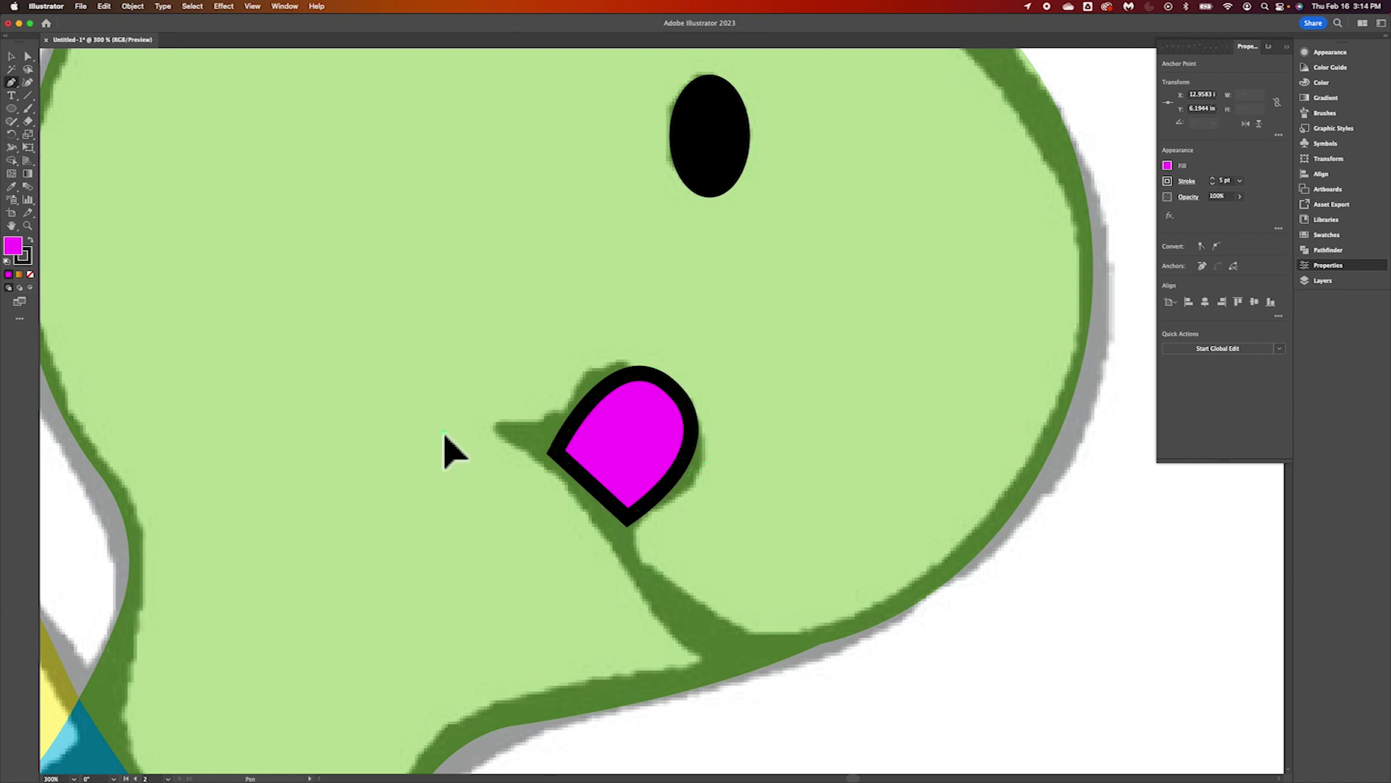
{"action": "mouse_move", "coordinate": [644, 584]}
{"action": "left_mouse_down"}
{"action": "mouse_move", "coordinate": [689, 733]}
{"action": "mouse_move", "coordinate": [671, 730]}
{"action": "mouse_move", "coordinate": [671, 758]}
{"action": "left_mouse_up"}
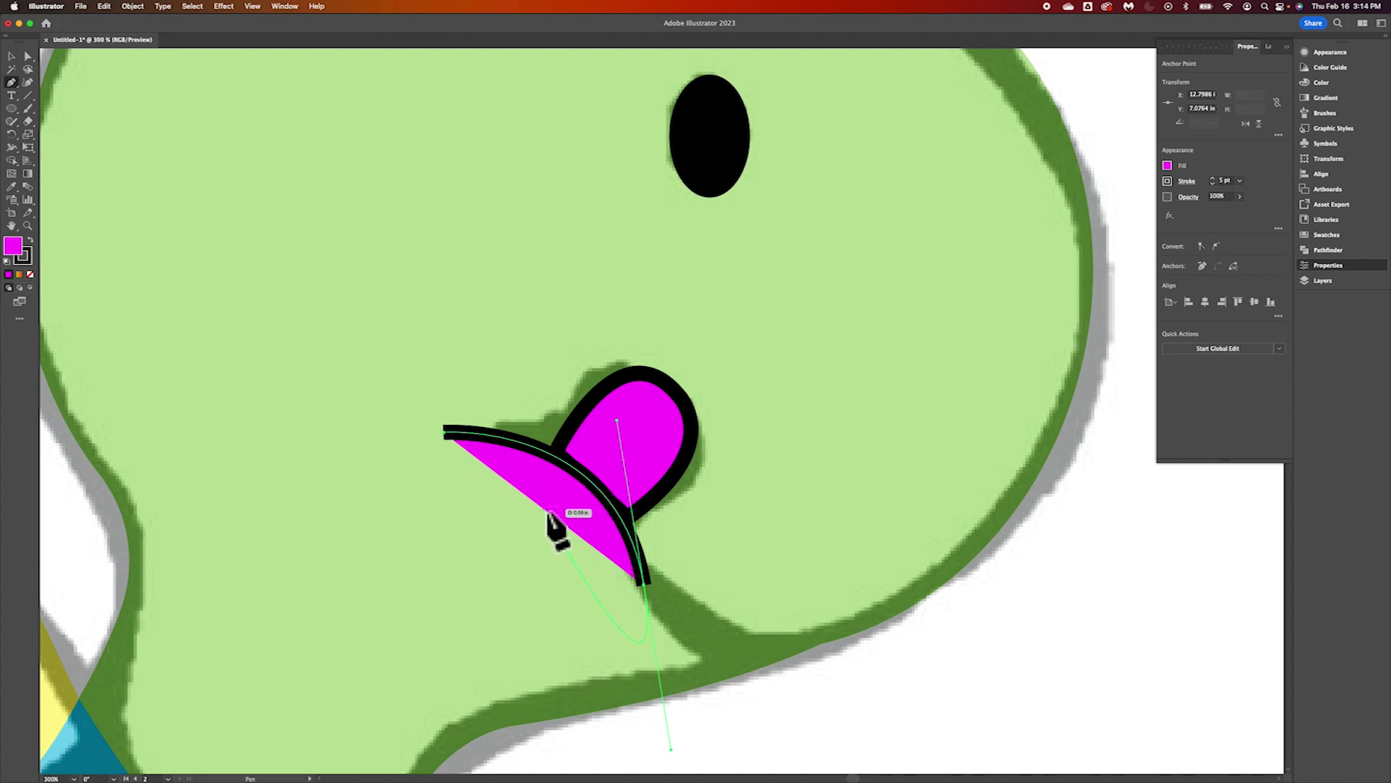
{"action": "left_click", "coordinate": [644, 584]}
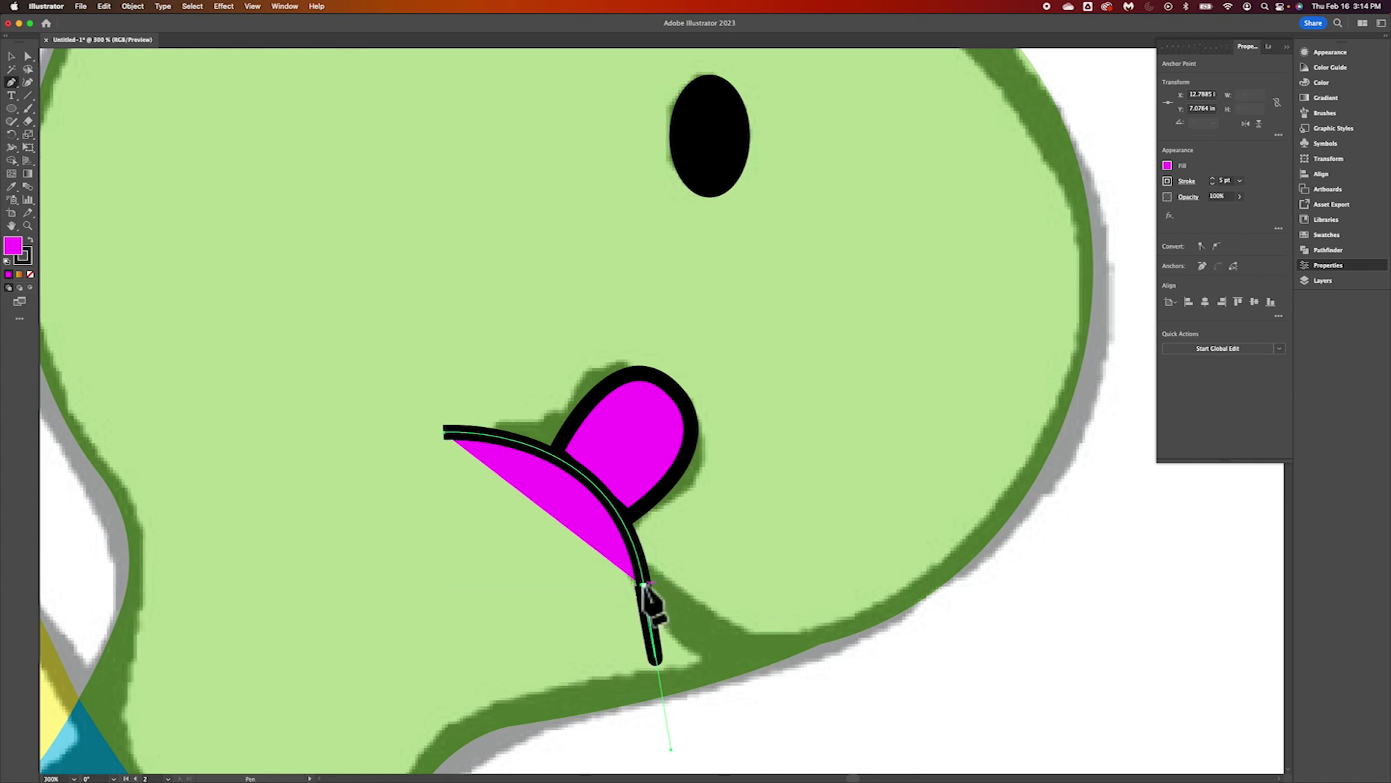
{"action": "key", "text": "super+z"}
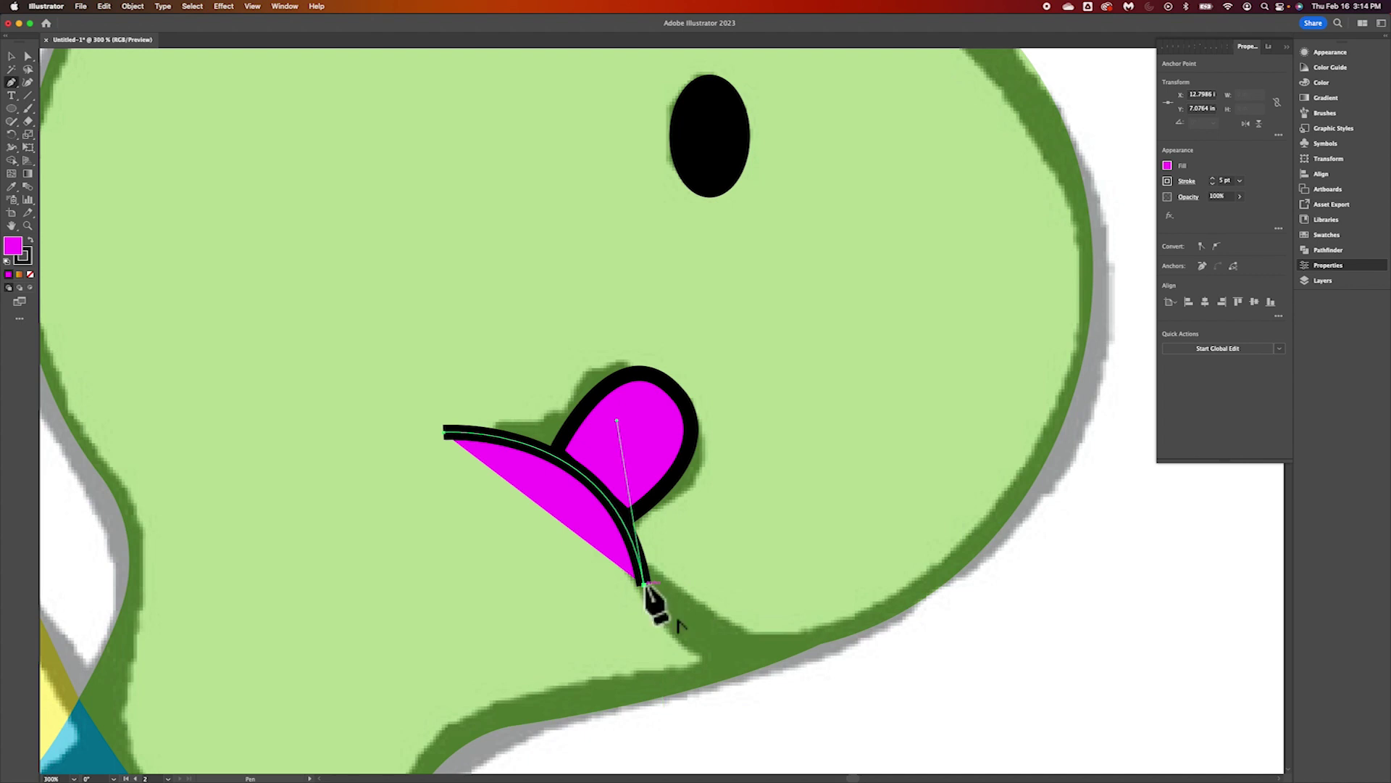
{"action": "mouse_move", "coordinate": [868, 629]}
{"action": "left_mouse_down"}
{"action": "mouse_move", "coordinate": [1059, 553]}
{"action": "mouse_move", "coordinate": [1019, 581]}
{"action": "mouse_move", "coordinate": [1018, 564]}
{"action": "left_mouse_up"}
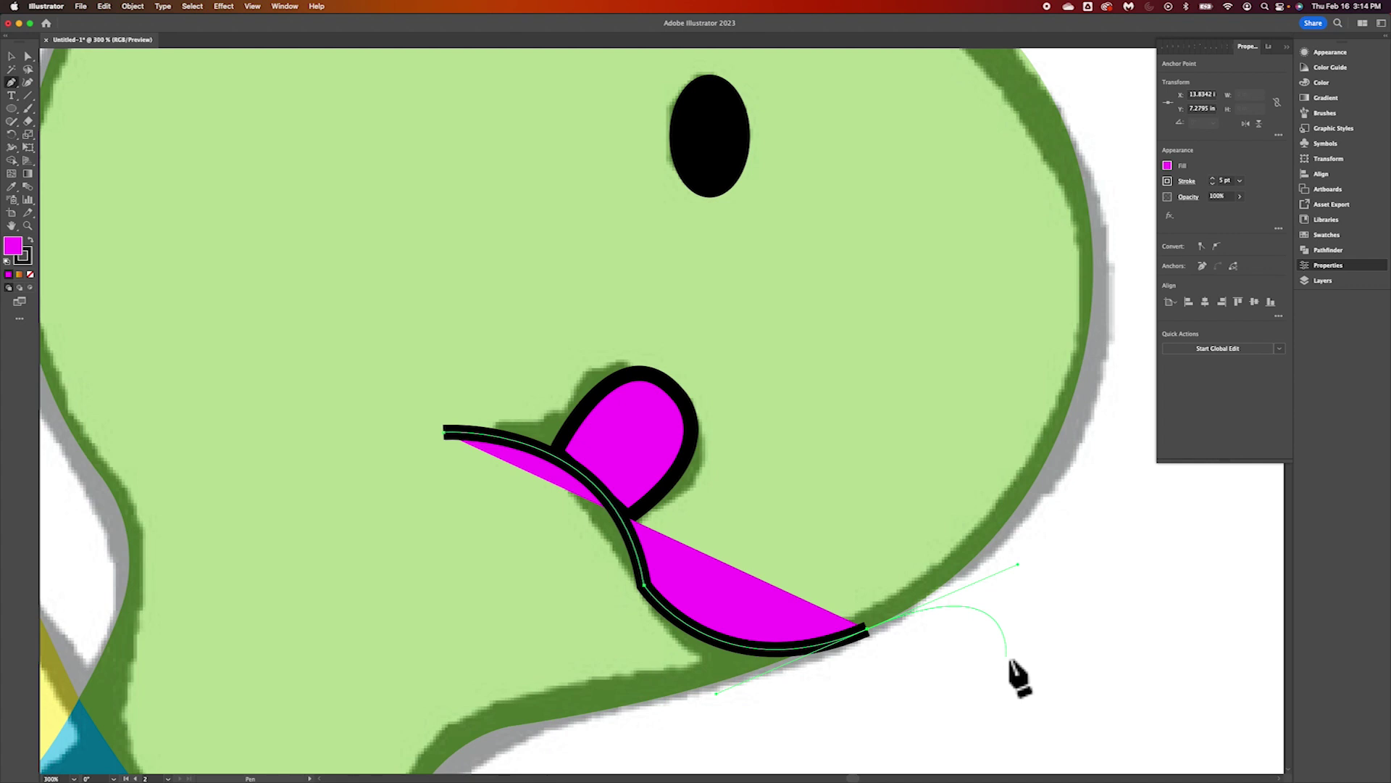
{"action": "key", "text": "Escape"}
Round the mouth line's middle corner to about 0.66 in and remove the path's fill
{"action": "left_click", "coordinate": [647, 592]}
{"action": "left_click_drag", "start_coordinate": [662, 590], "coordinate": [825, 522]}
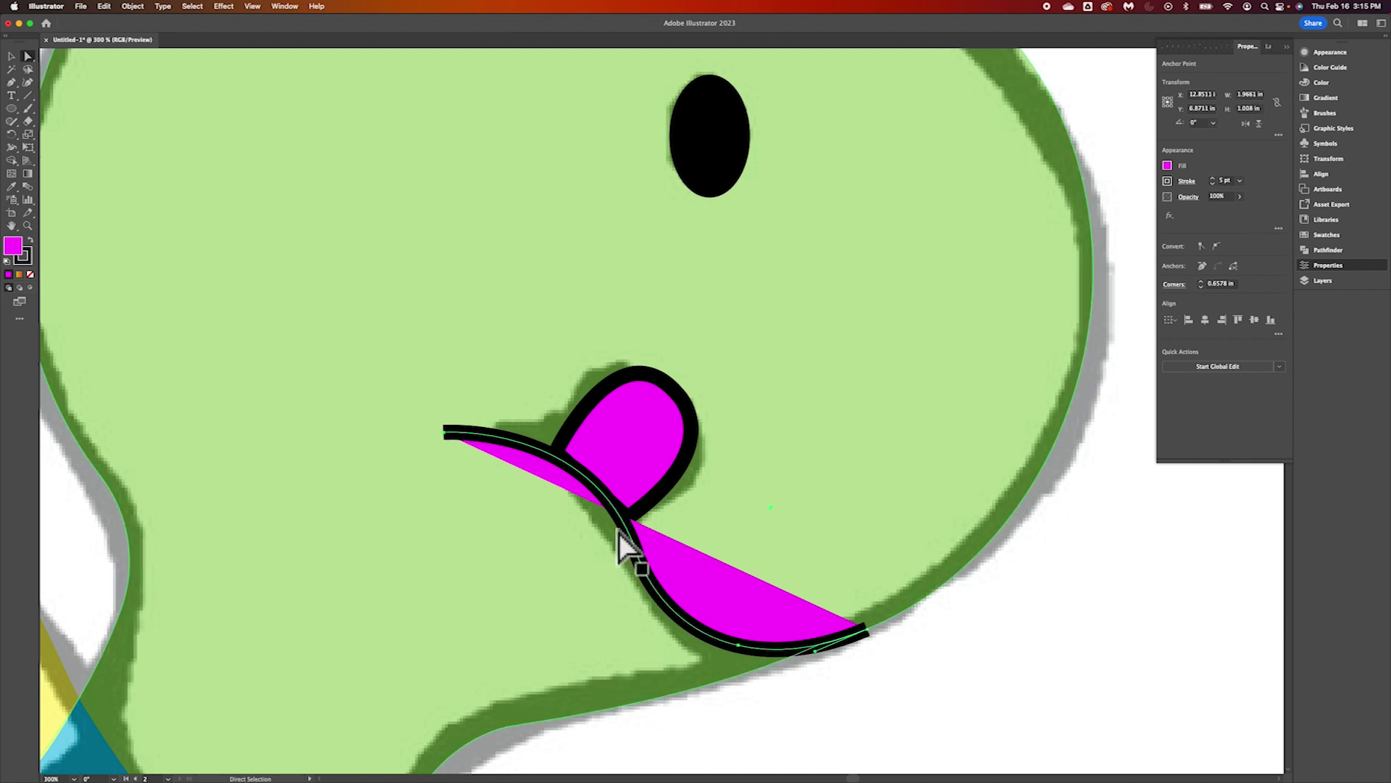
{"action": "left_click", "coordinate": [1172, 166]}
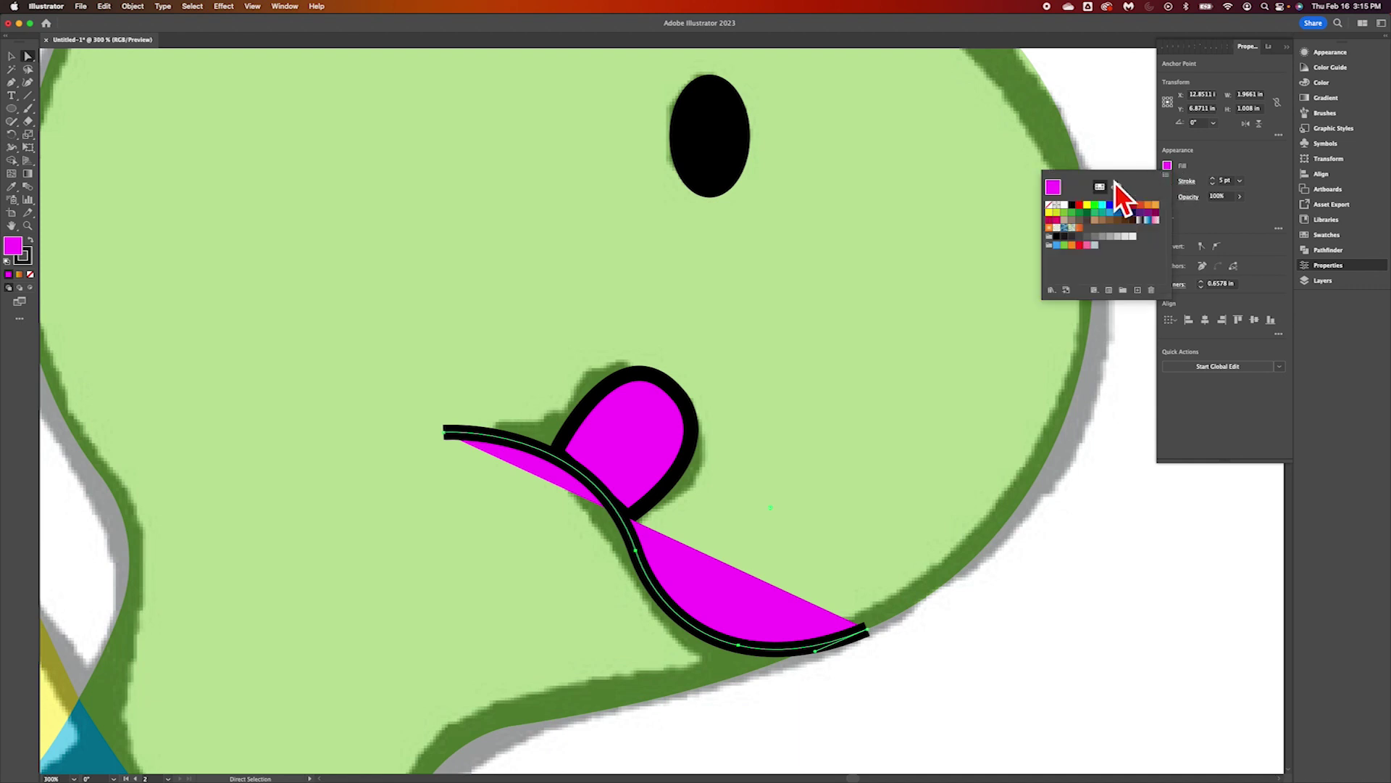
{"action": "left_click", "coordinate": [1058, 207]}
{"action": "left_click", "coordinate": [1277, 207]}
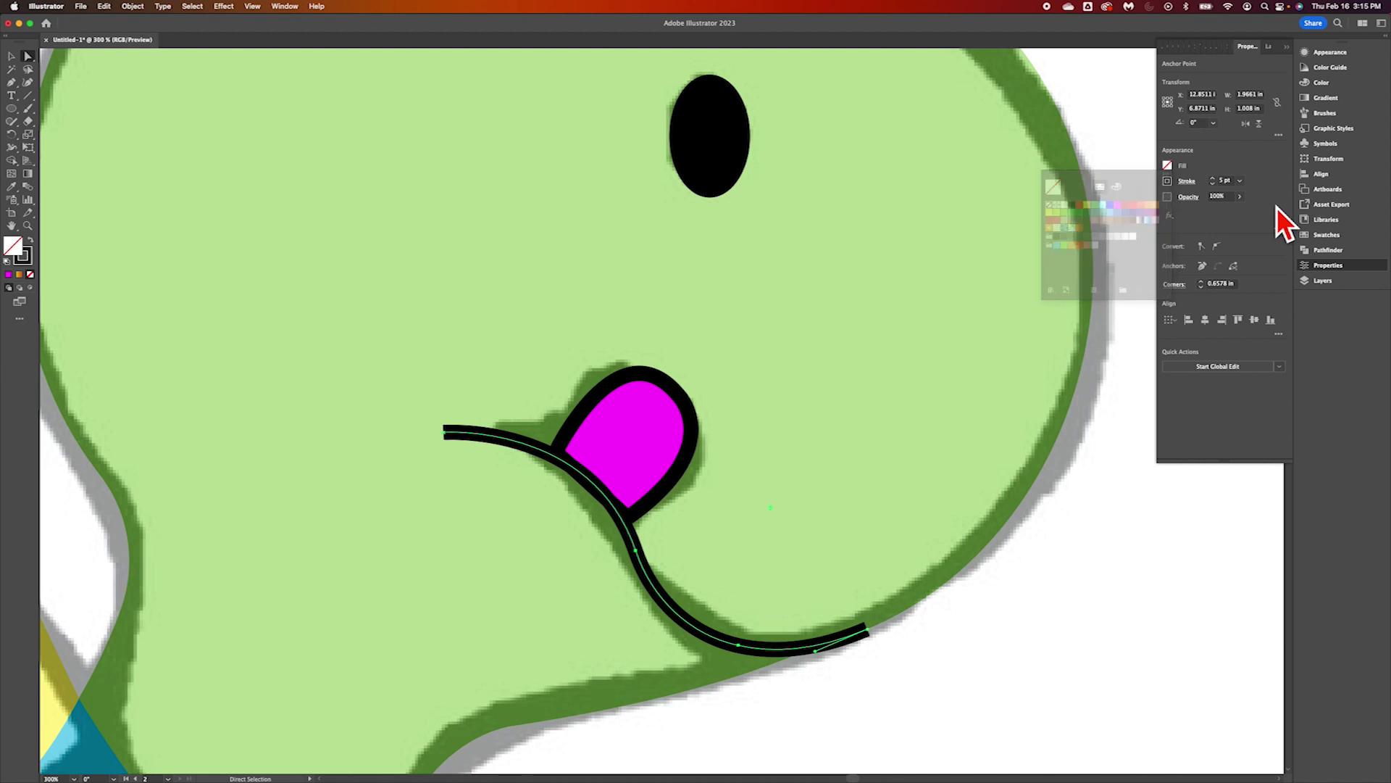
Apply a width profile to the mouth line's stroke that tapers at both ends and narrows in the middle
{"action": "left_click", "coordinate": [1193, 182]}
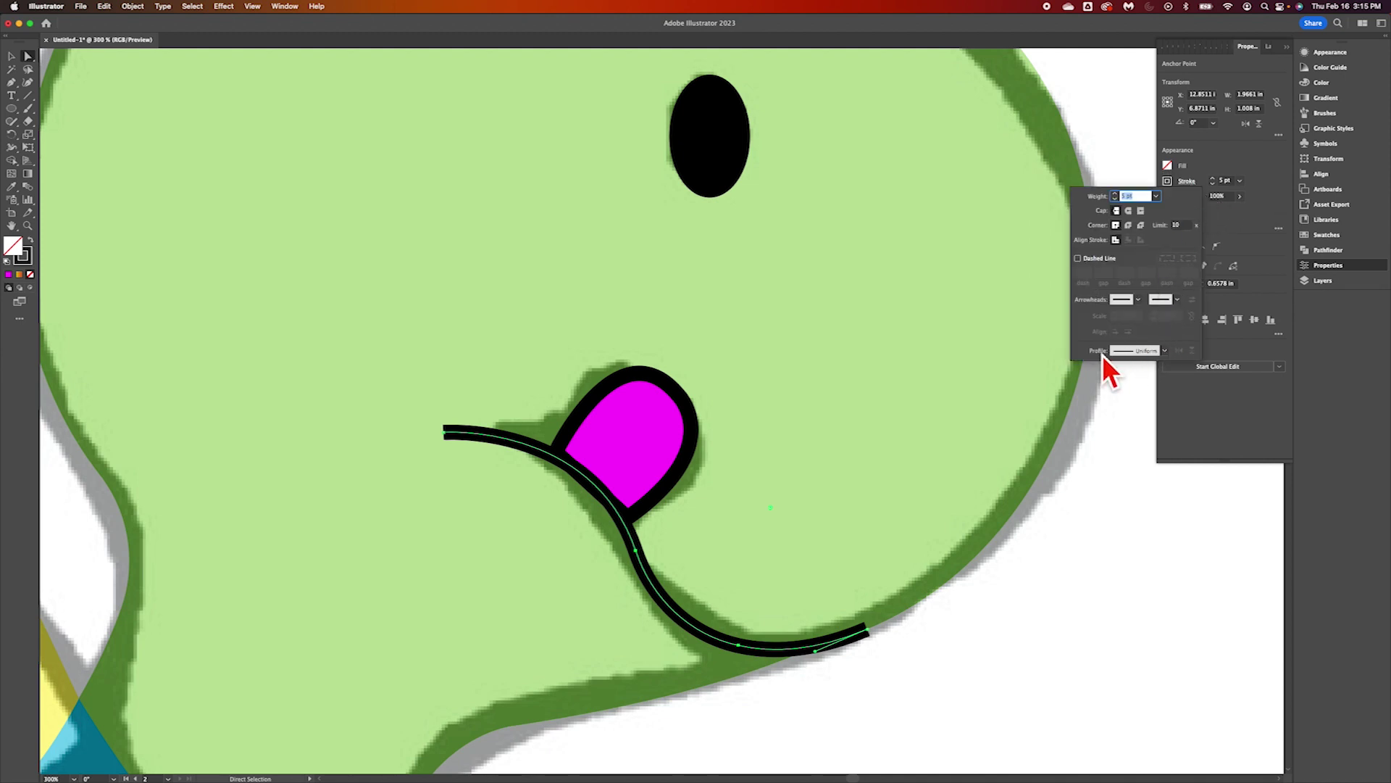
{"action": "left_click", "coordinate": [1172, 353]}
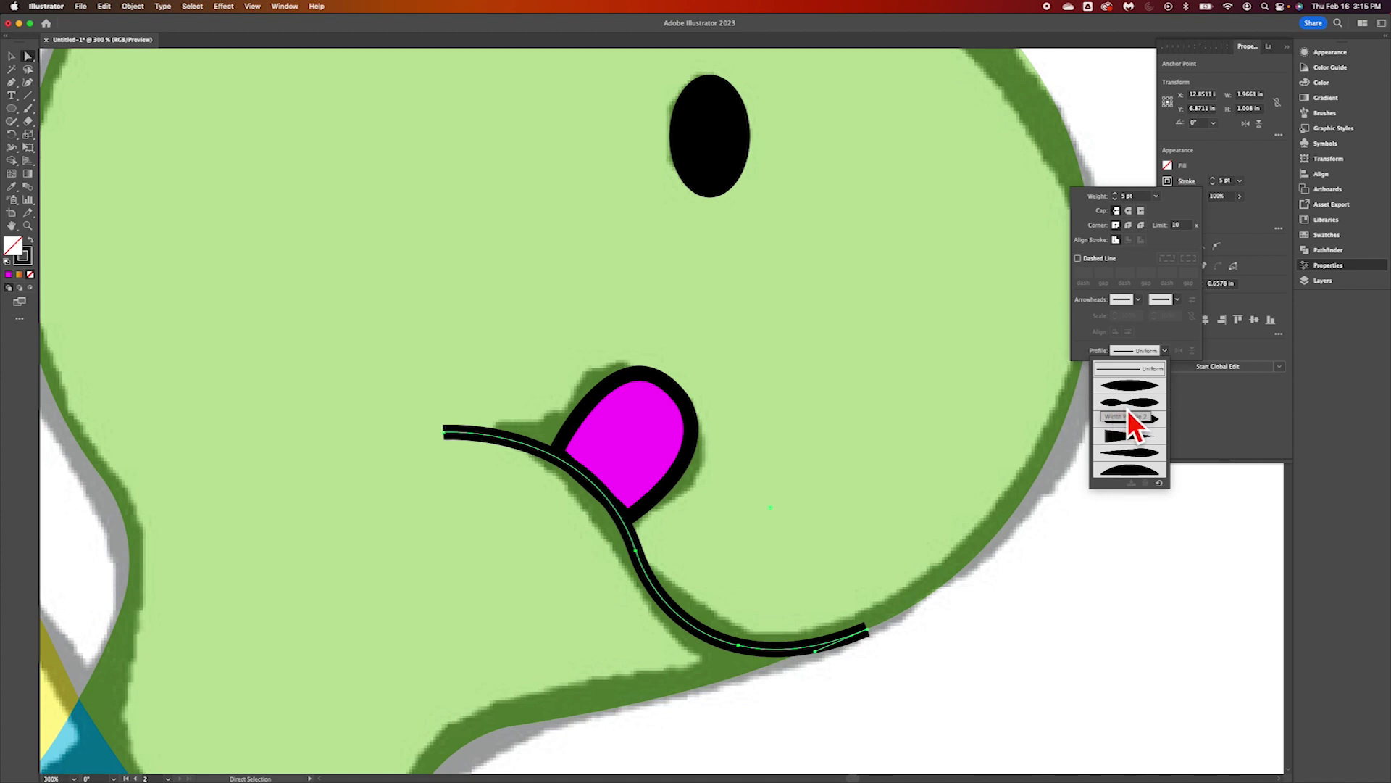
{"action": "left_click", "coordinate": [1160, 421]}
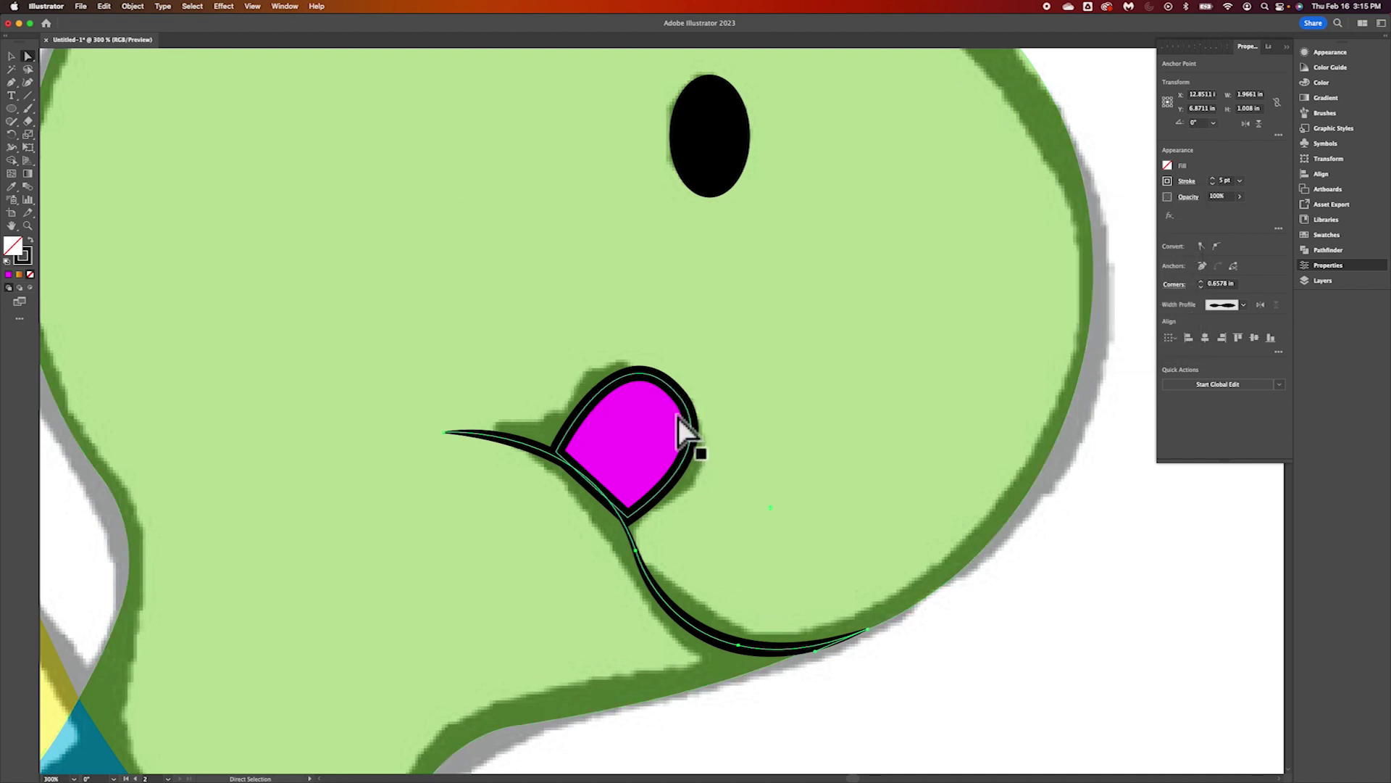
Reduce the magenta tongue's black stroke to 1 pt
{"action": "left_click", "coordinate": [676, 395]}
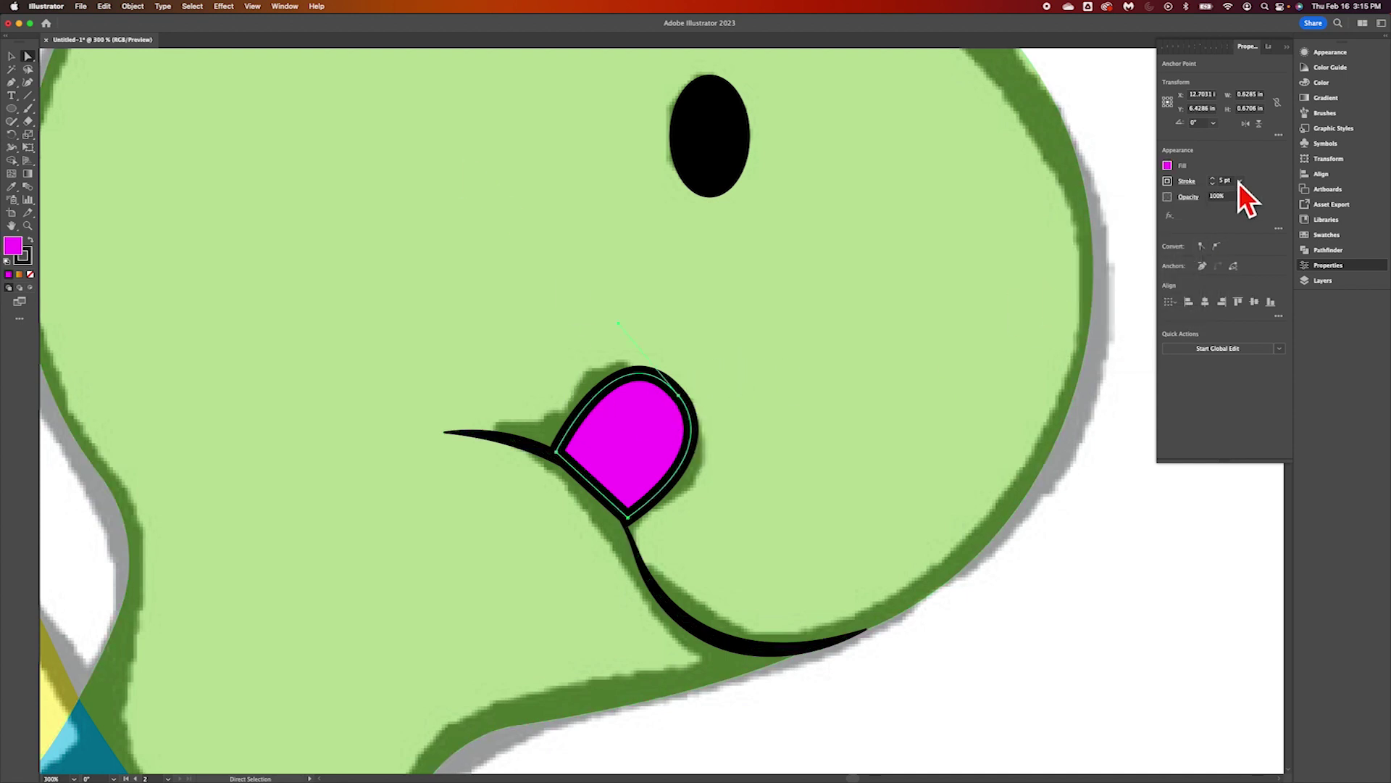
{"action": "left_click", "coordinate": [1219, 186]}
{"action": "left_click", "coordinate": [1219, 187]}
{"action": "left_click", "coordinate": [1218, 186]}
{"action": "left_click", "coordinate": [1218, 186]}
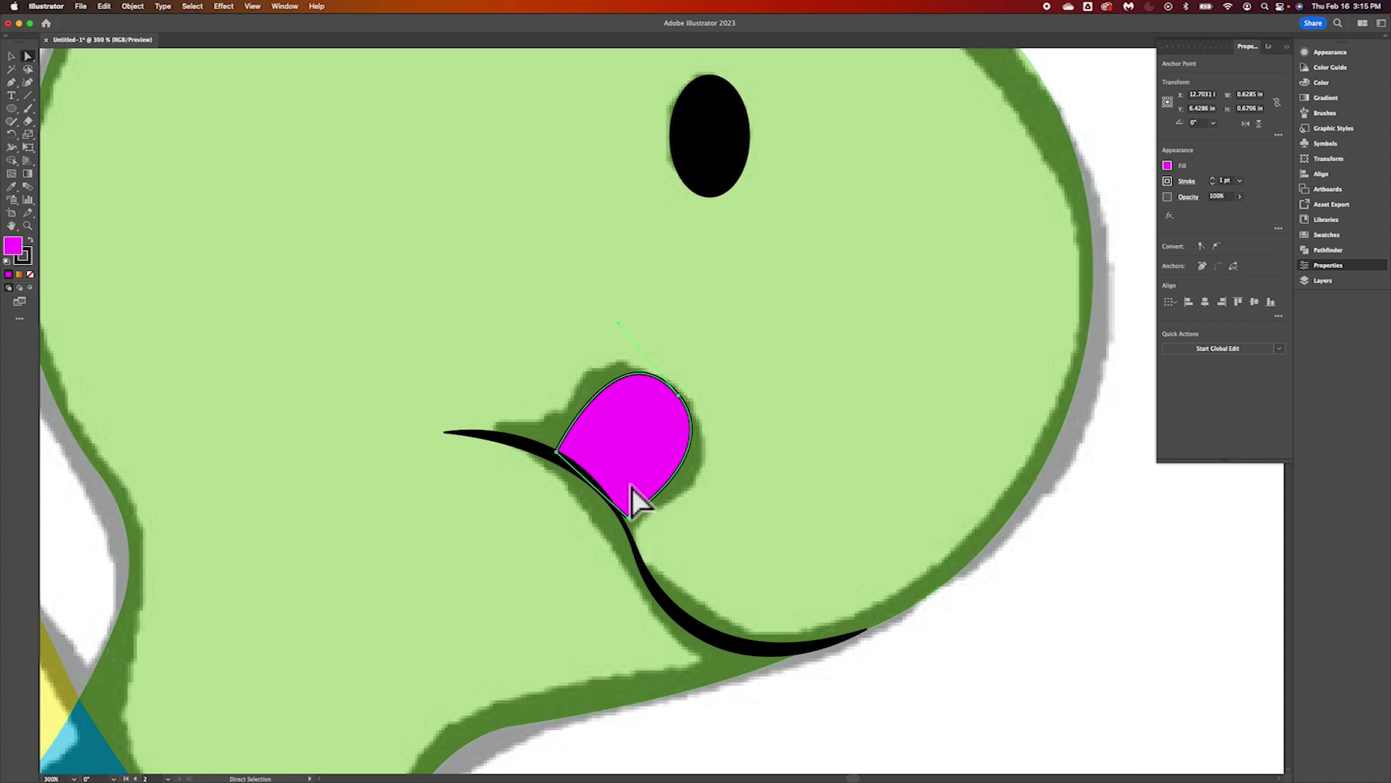
{"action": "scroll", "coordinate": [632, 493], "scroll_direction": "up", "scroll_amount": 5}
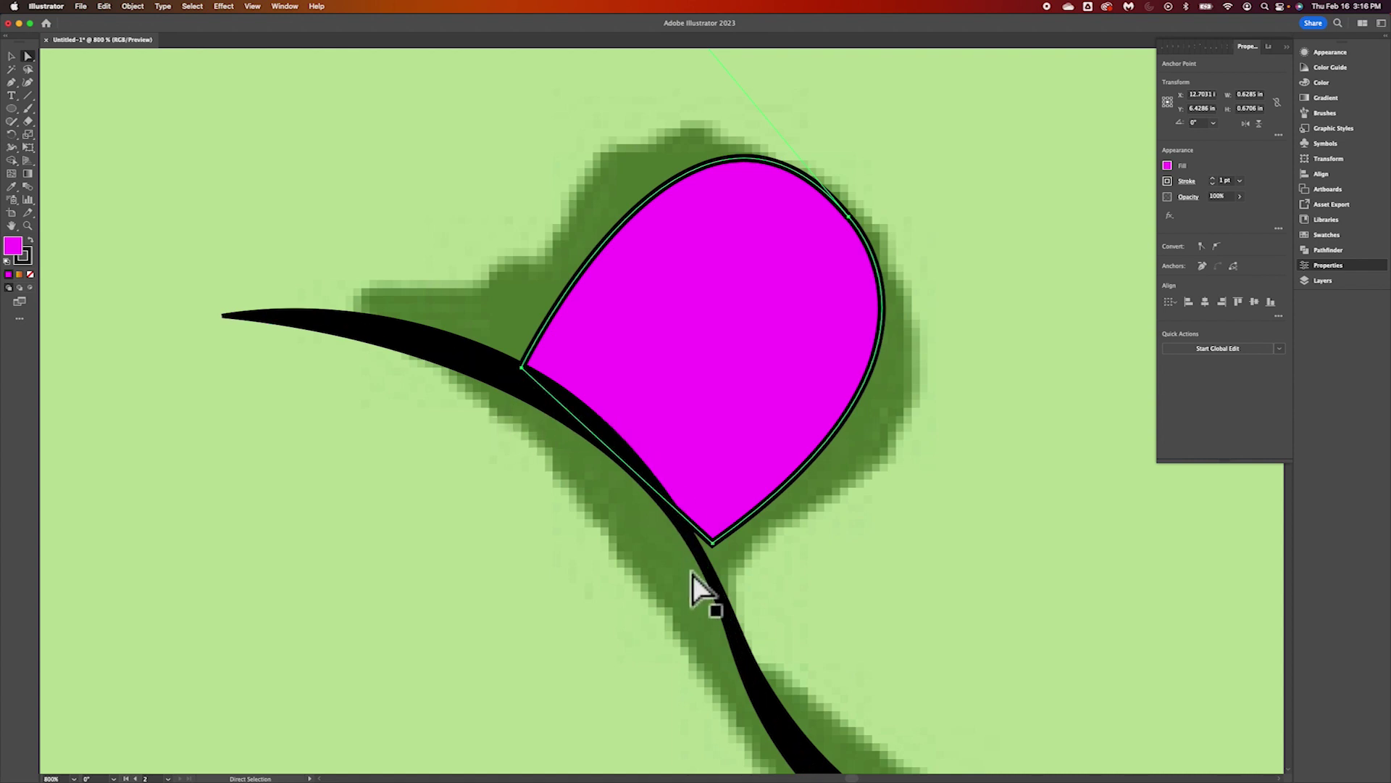
{"action": "key", "text": "super"}
{"action": "key", "text": "super+minus"}
{"action": "key", "text": "super+minus"}
{"action": "key", "text": "super+minus"}
{"action": "key", "text": "super+minus"}
{"action": "key", "text": "super+minus"}
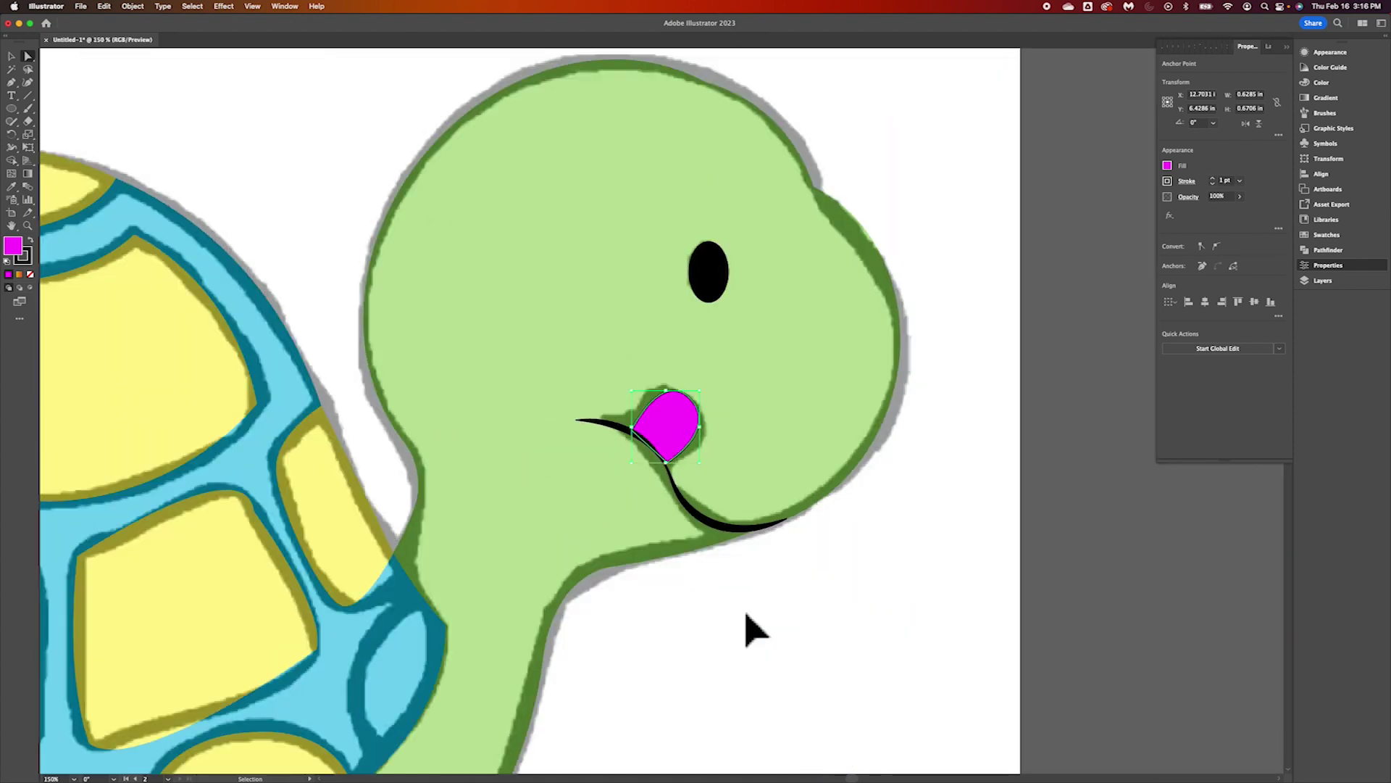
{"action": "left_click", "coordinate": [673, 592]}
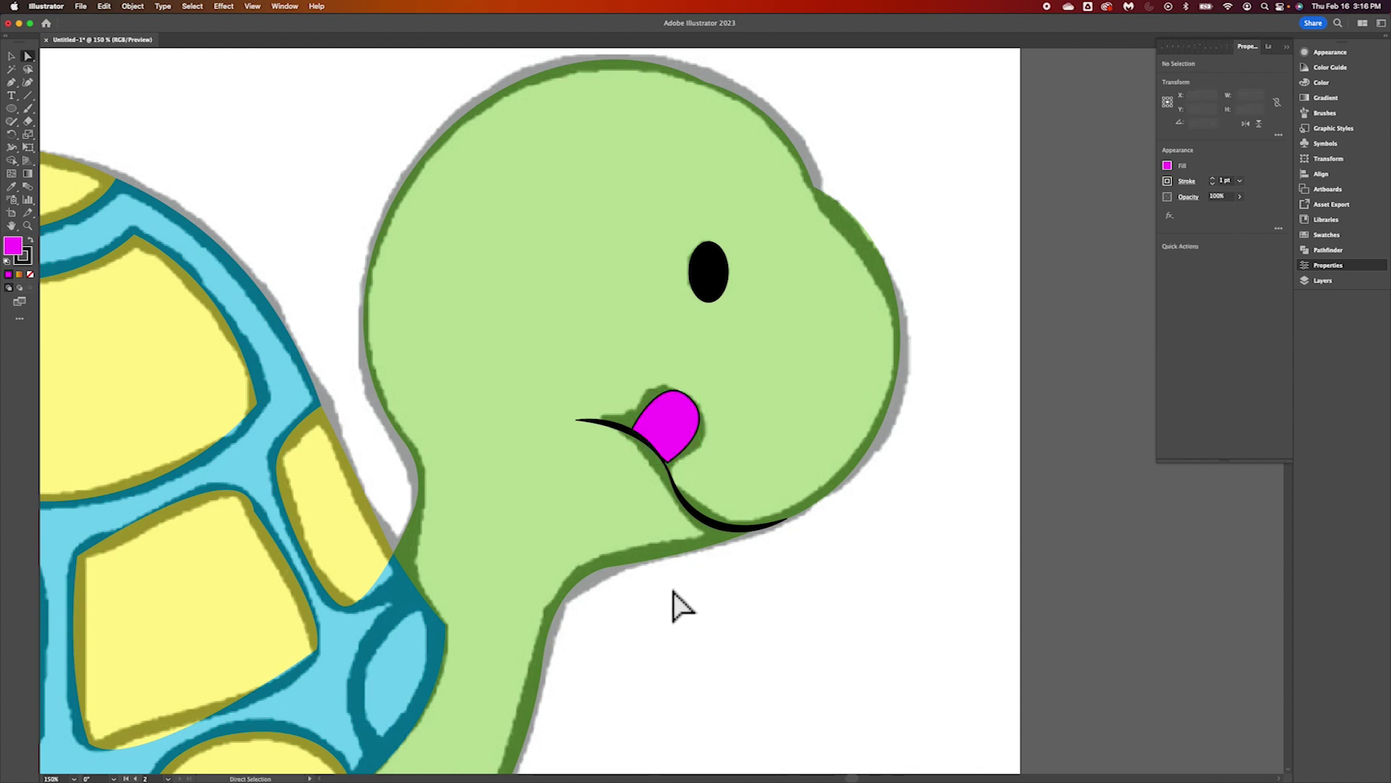
Move the locked linked sketch beneath the body shape within Layer 3 so it sits behind all the turtle artwork
{"action": "scroll", "coordinate": [674, 605], "scroll_direction": "left", "scroll_amount": 7}
{"action": "scroll", "coordinate": [674, 605], "scroll_direction": "down", "scroll_amount": 3}
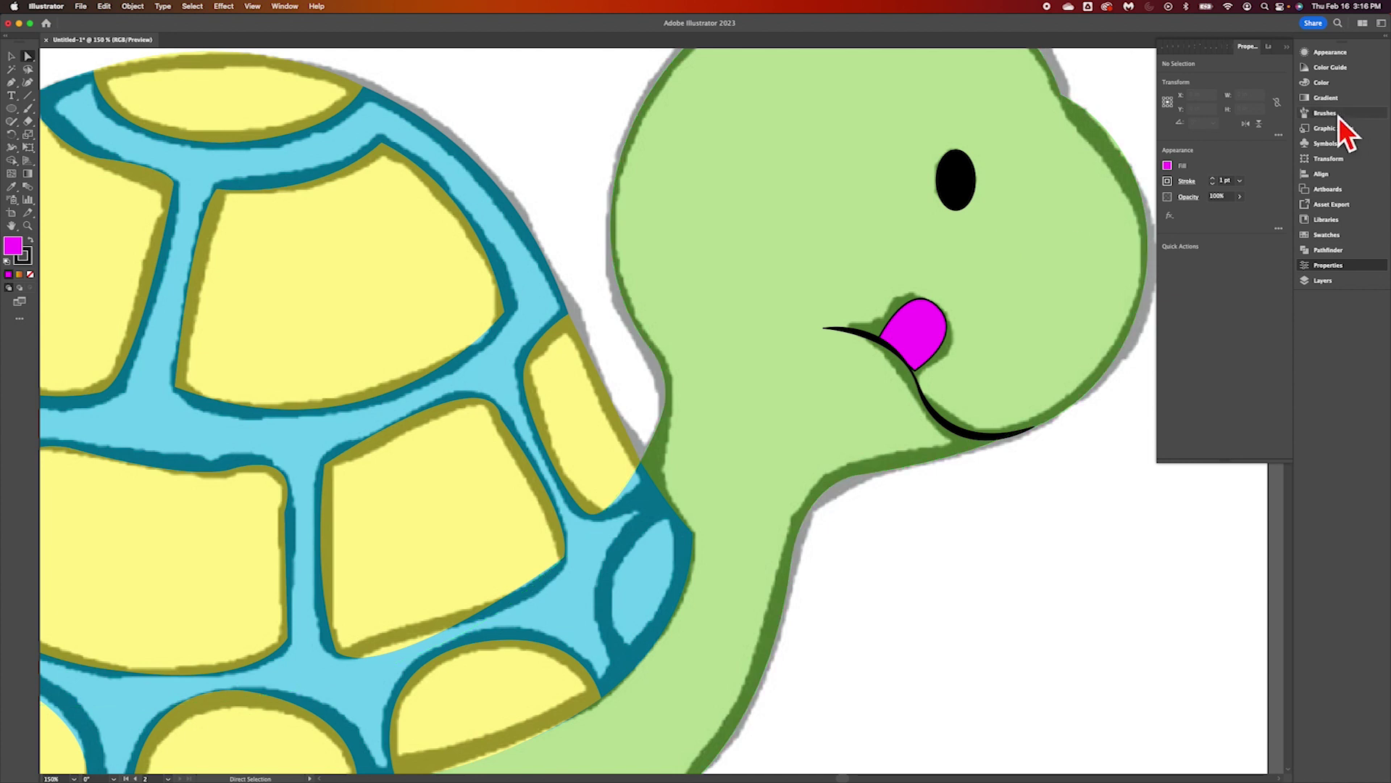
{"action": "left_click", "coordinate": [1327, 280]}
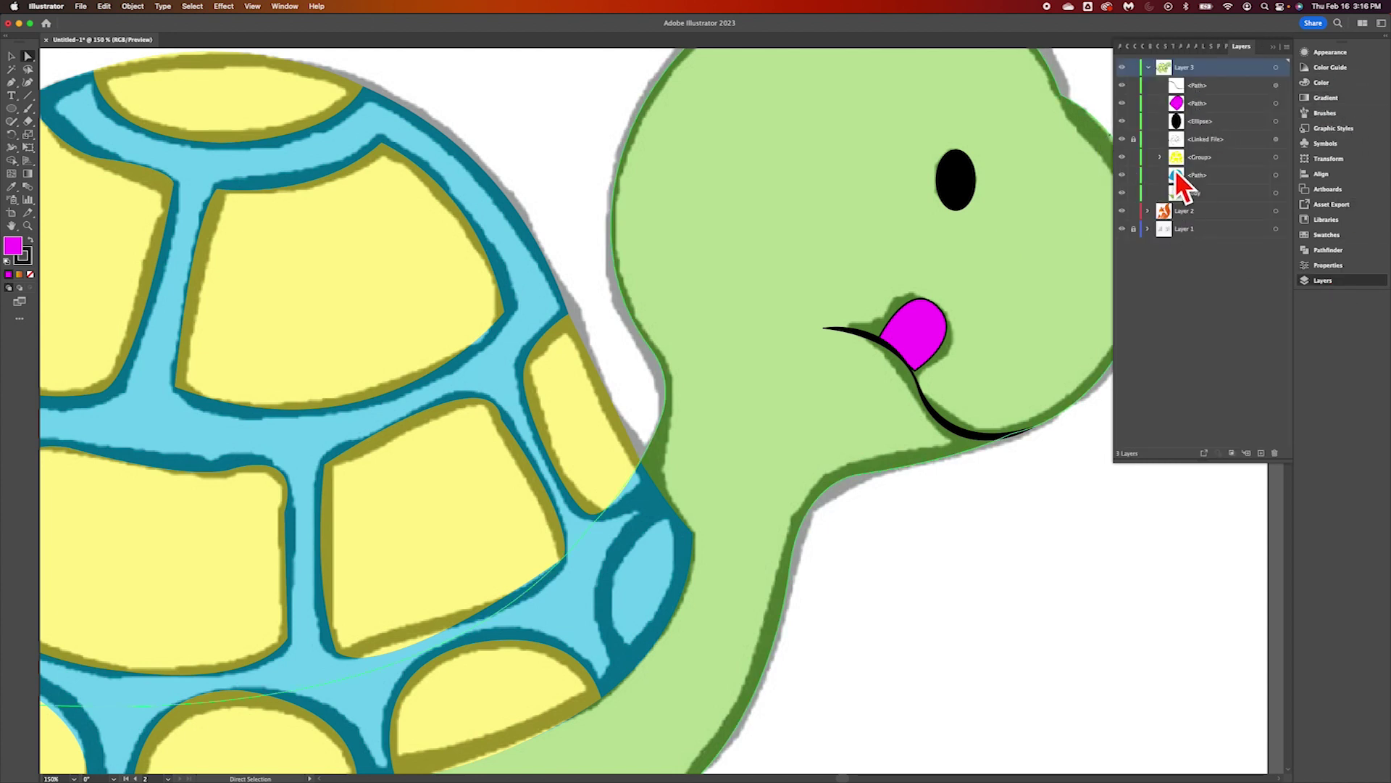
{"action": "mouse_move", "coordinate": [1209, 140]}
{"action": "left_mouse_down"}
{"action": "mouse_move", "coordinate": [1216, 229]}
{"action": "mouse_move", "coordinate": [1206, 213]}
{"action": "left_mouse_up"}
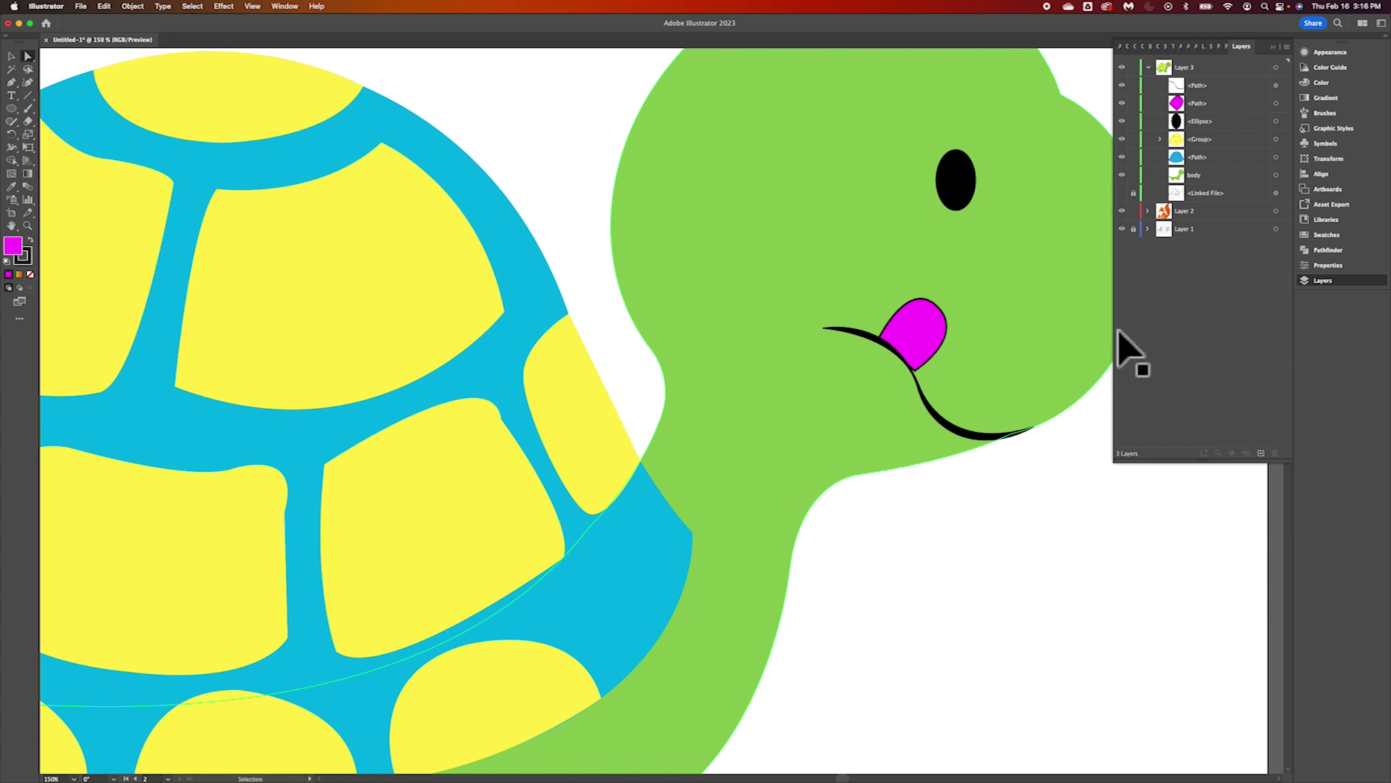
Reshape the top of the turtle's head by shifting its upper anchor slightly up and outward and adjusting its curve handles
{"action": "key", "text": "super+0"}
{"action": "left_click", "coordinate": [813, 252]}
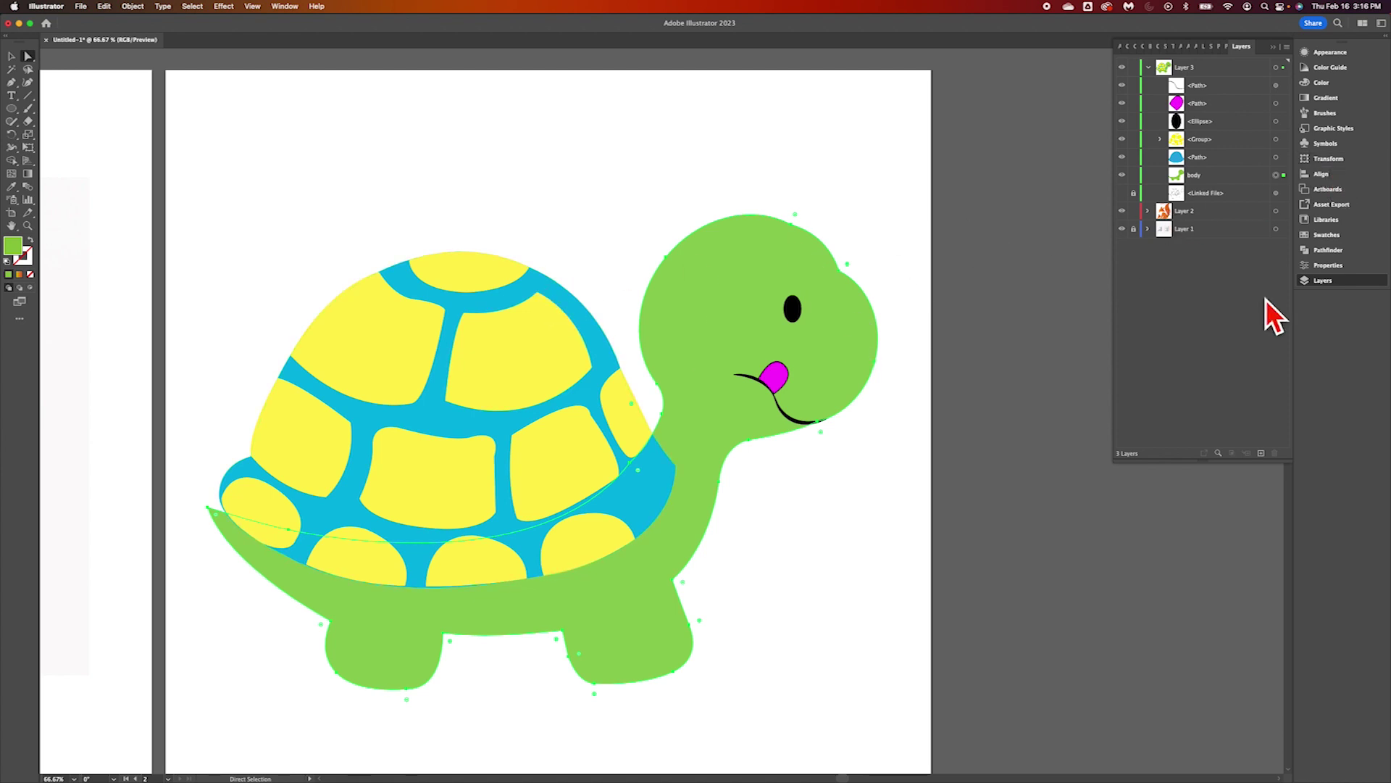
{"action": "key", "text": "v"}
{"action": "key", "text": "super+equal"}
{"action": "key", "text": "super+equal"}
{"action": "key", "text": "super+equal"}
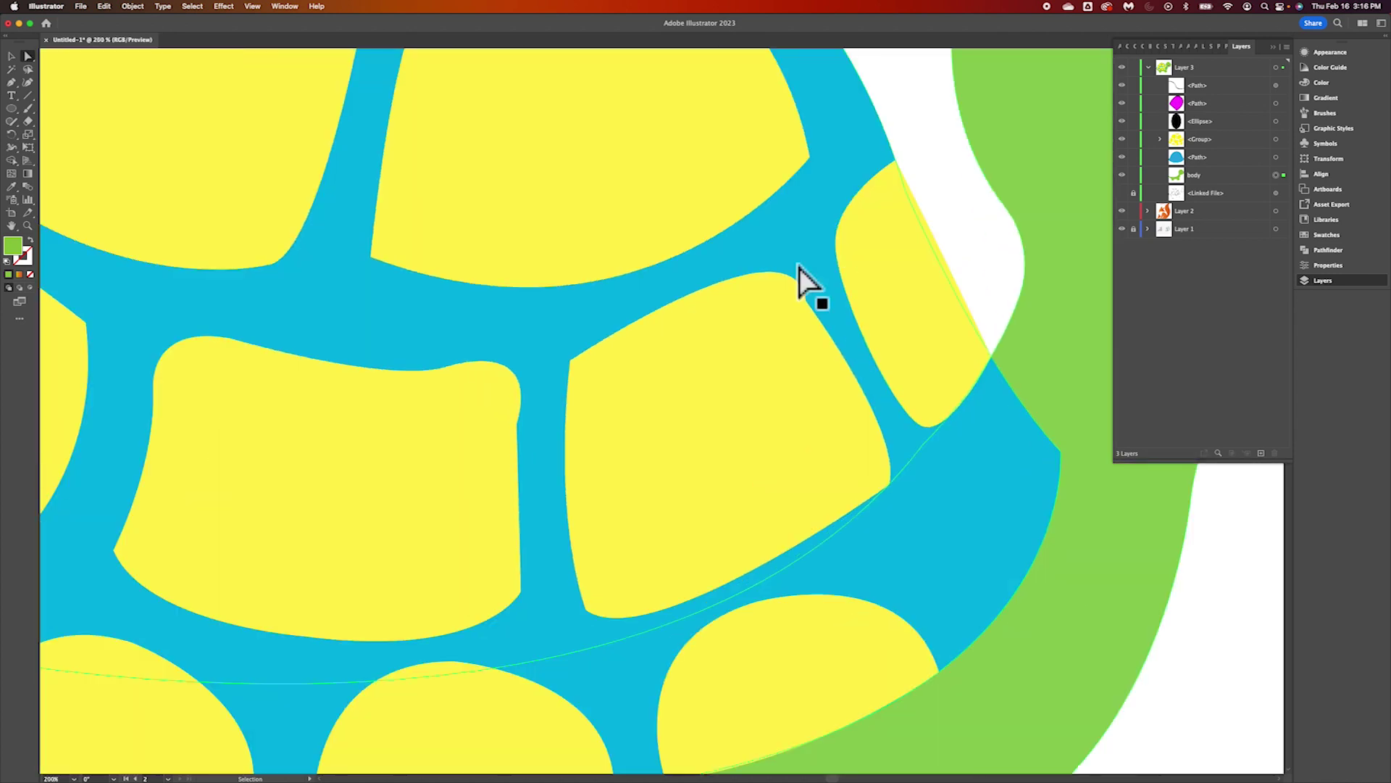
{"action": "scroll", "coordinate": [798, 267], "scroll_direction": "up", "scroll_amount": 1}
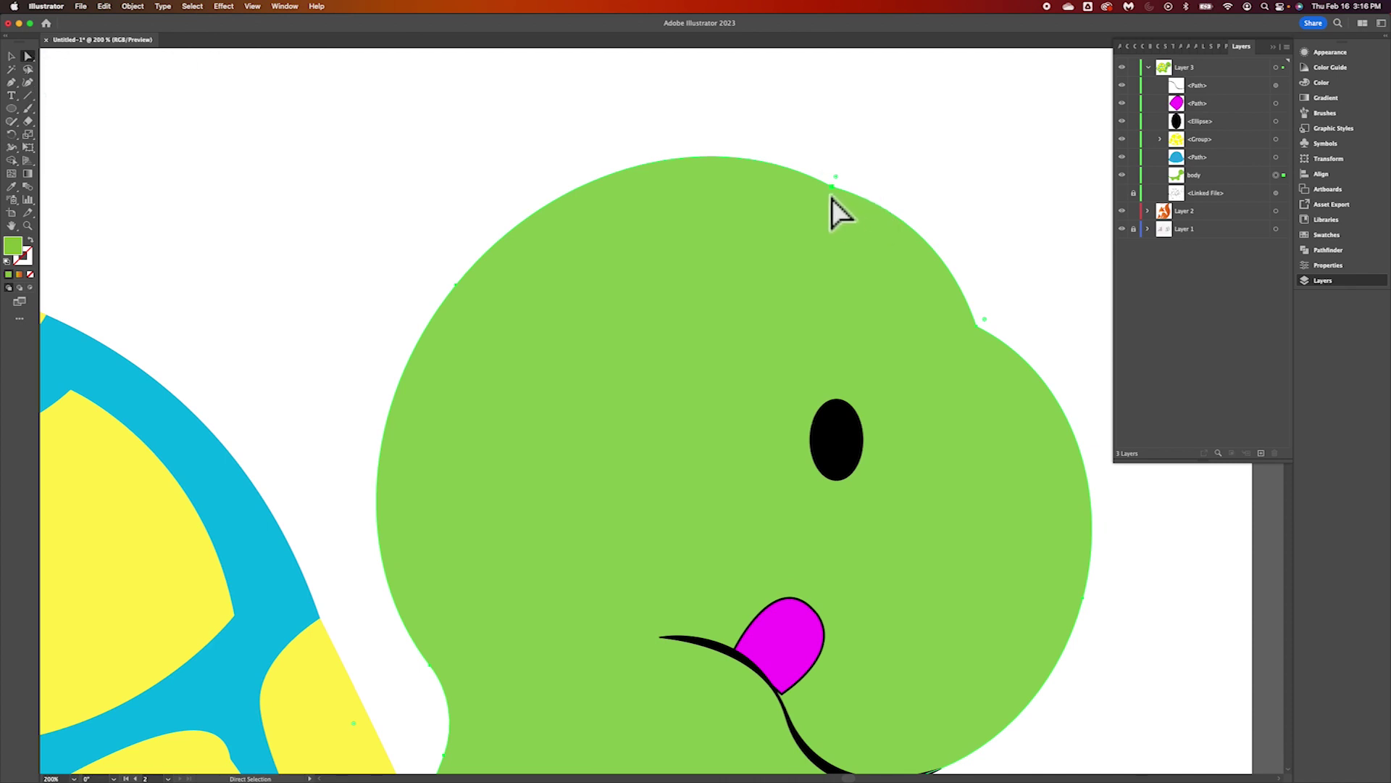
{"action": "left_click", "coordinate": [835, 193]}
{"action": "left_click_drag", "start_coordinate": [835, 190], "coordinate": [846, 171]}
{"action": "left_click_drag", "start_coordinate": [728, 108], "coordinate": [678, 138]}
{"action": "mouse_move", "coordinate": [938, 202]}
{"action": "left_mouse_down"}
{"action": "mouse_move", "coordinate": [975, 211]}
{"action": "mouse_move", "coordinate": [961, 213]}
{"action": "left_mouse_up"}
{"action": "key", "text": "super+minus"}
{"action": "key", "text": "super+minus"}
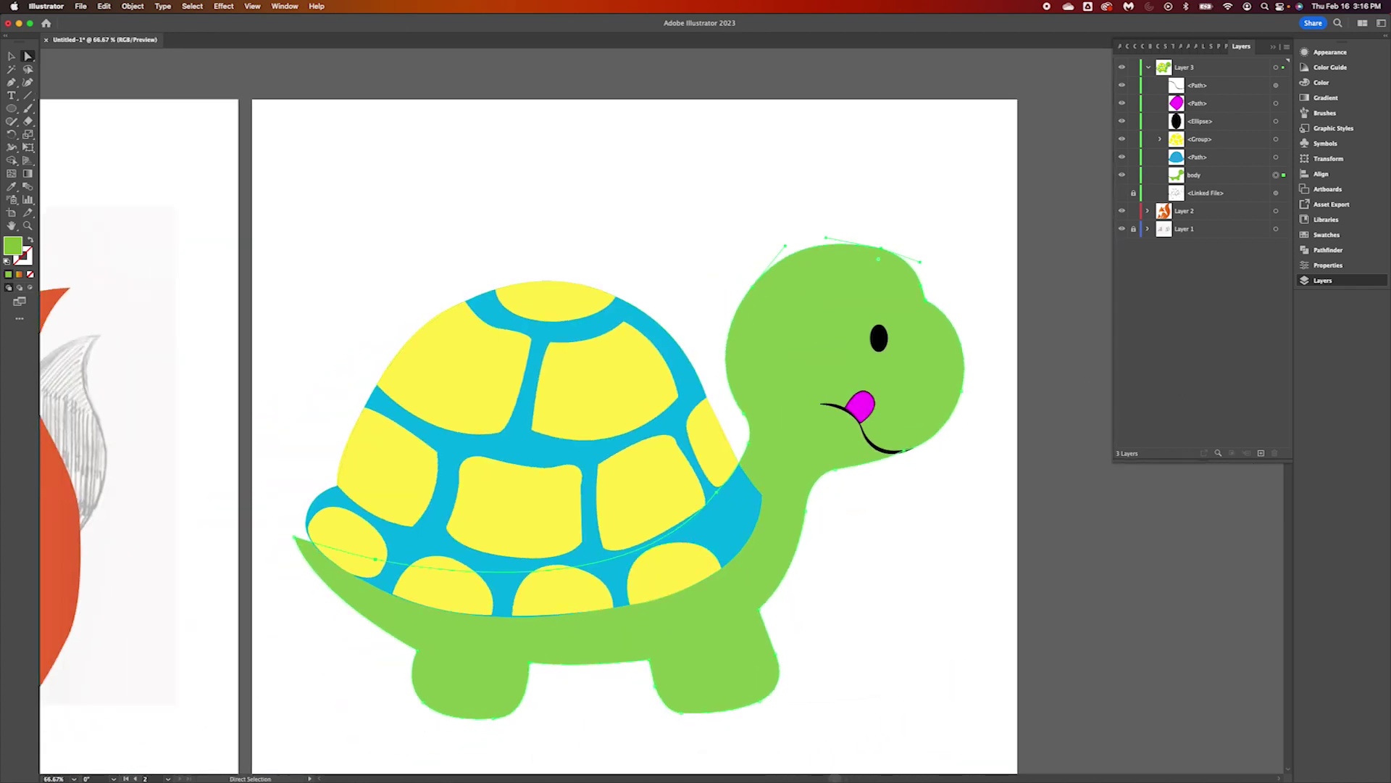
Give the green body shape a black 3 pt stroke
{"action": "left_click", "coordinate": [1333, 265]}
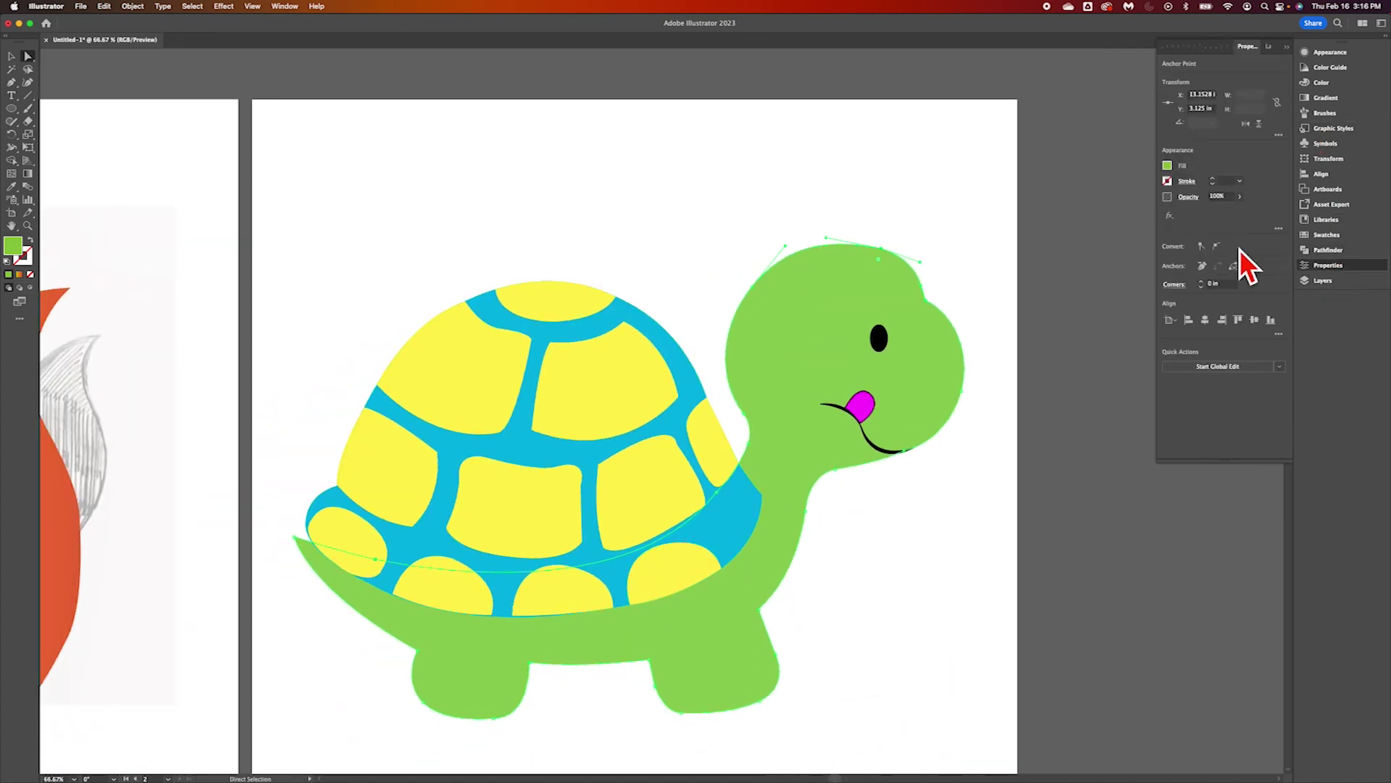
{"action": "left_click", "coordinate": [1168, 181]}
{"action": "left_click", "coordinate": [1102, 226]}
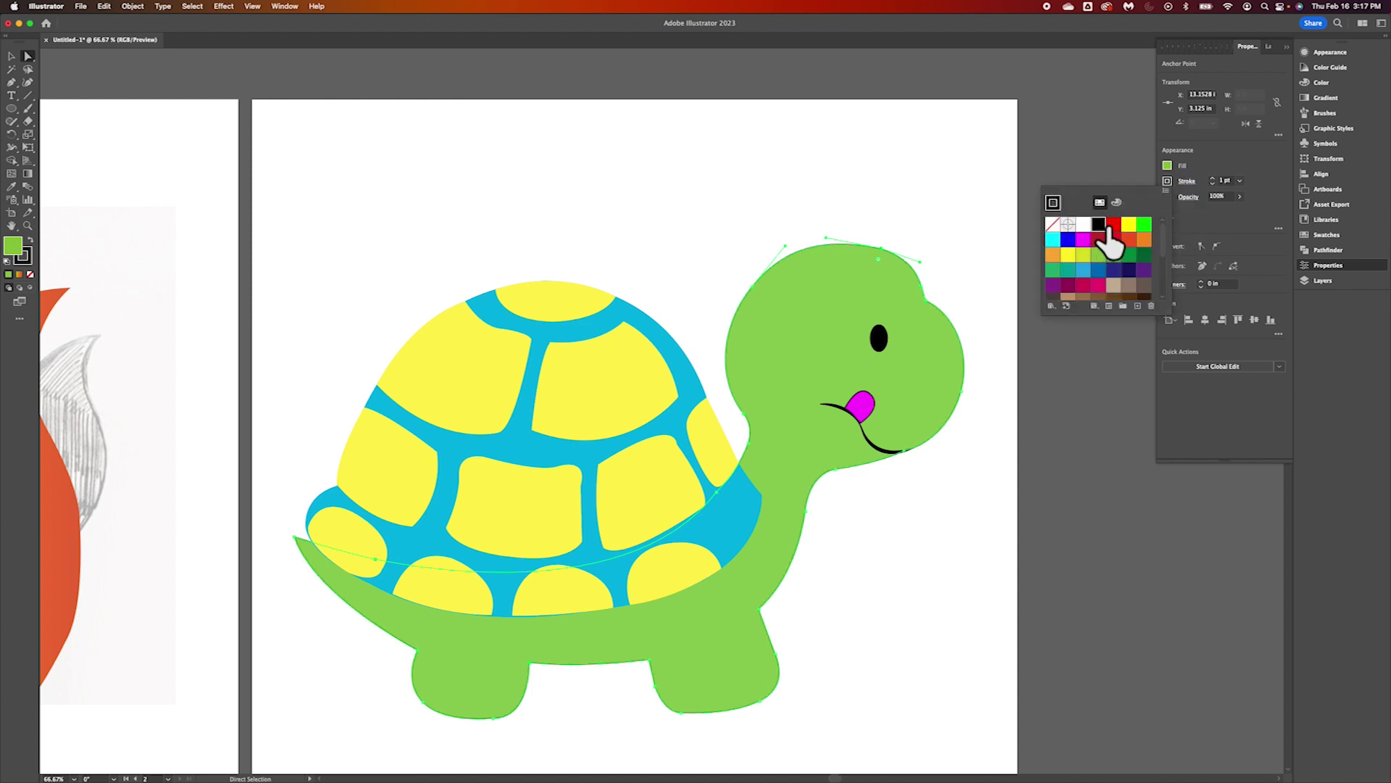
{"action": "left_click", "coordinate": [1219, 183]}
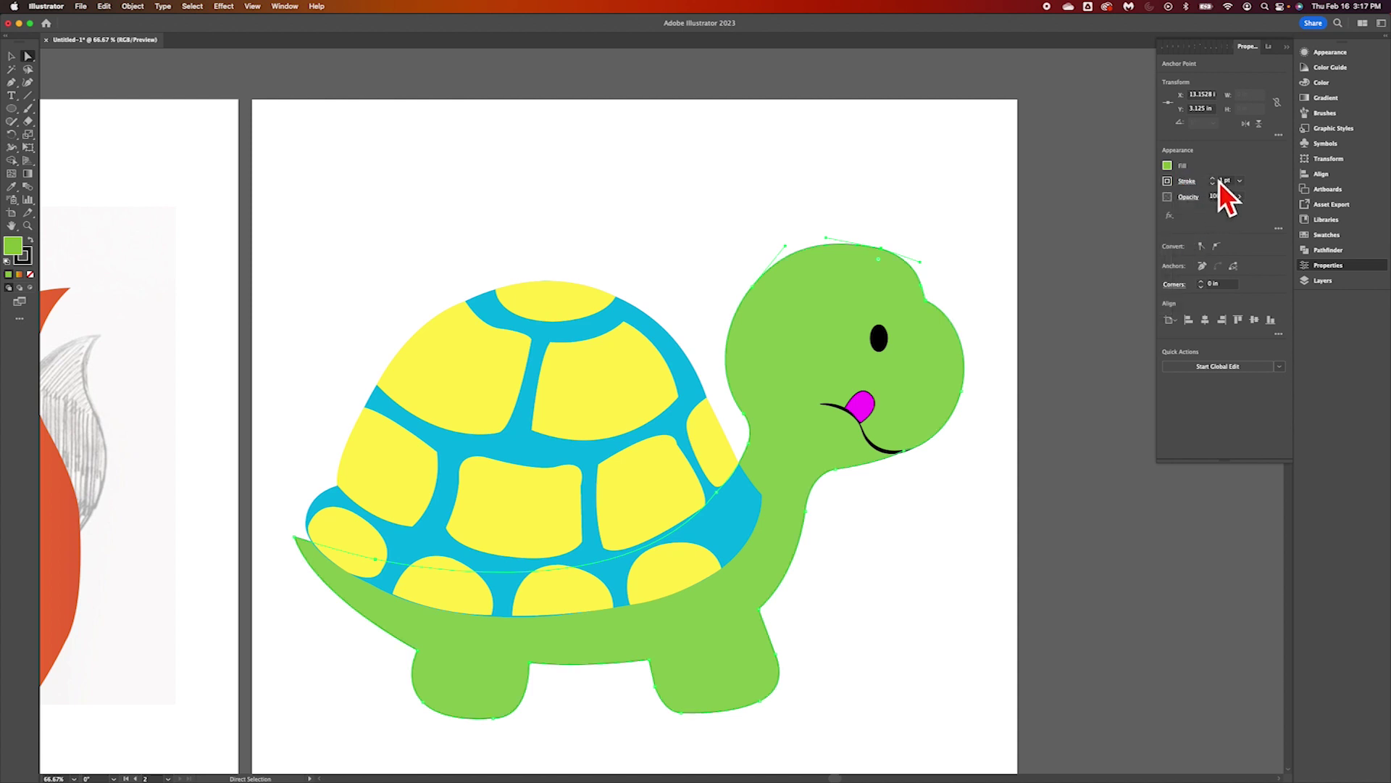
{"action": "key", "text": "Up"}
{"action": "key", "text": "Up"}
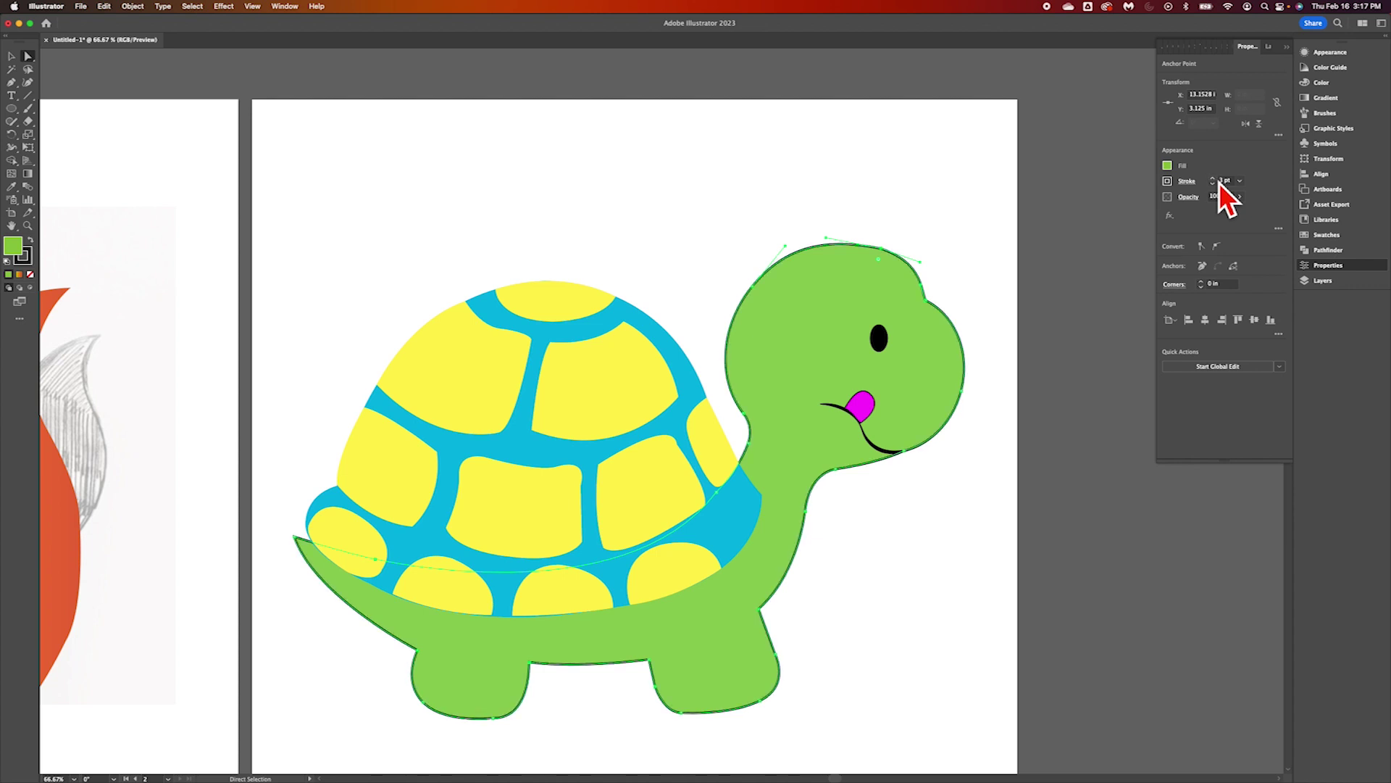
Select the blue shell path and outline it with a black 3 pt stroke
{"action": "left_click", "coordinate": [1326, 280]}
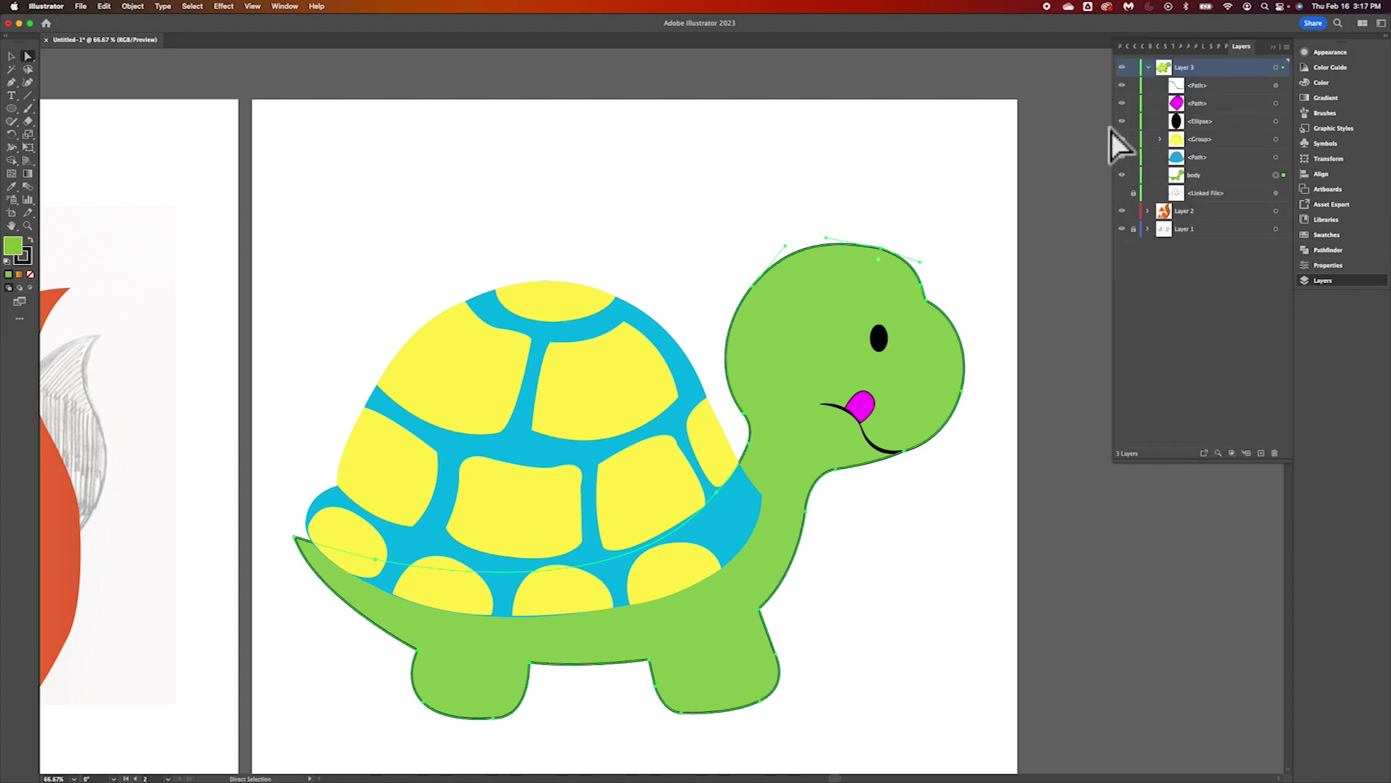
{"action": "left_click", "coordinate": [1225, 158]}
{"action": "left_click", "coordinate": [1284, 158]}
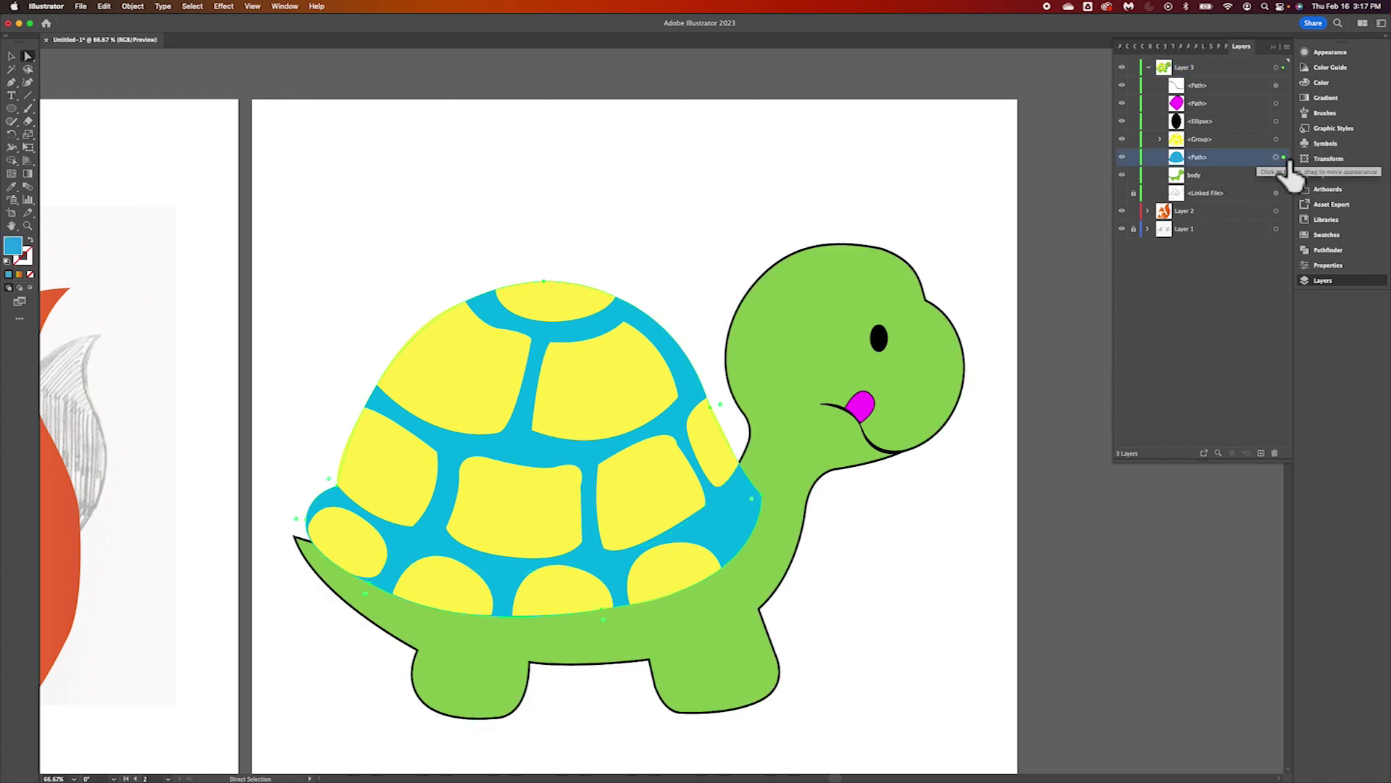
{"action": "left_click", "coordinate": [1329, 266]}
{"action": "left_click", "coordinate": [1174, 184]}
{"action": "left_click", "coordinate": [1099, 225]}
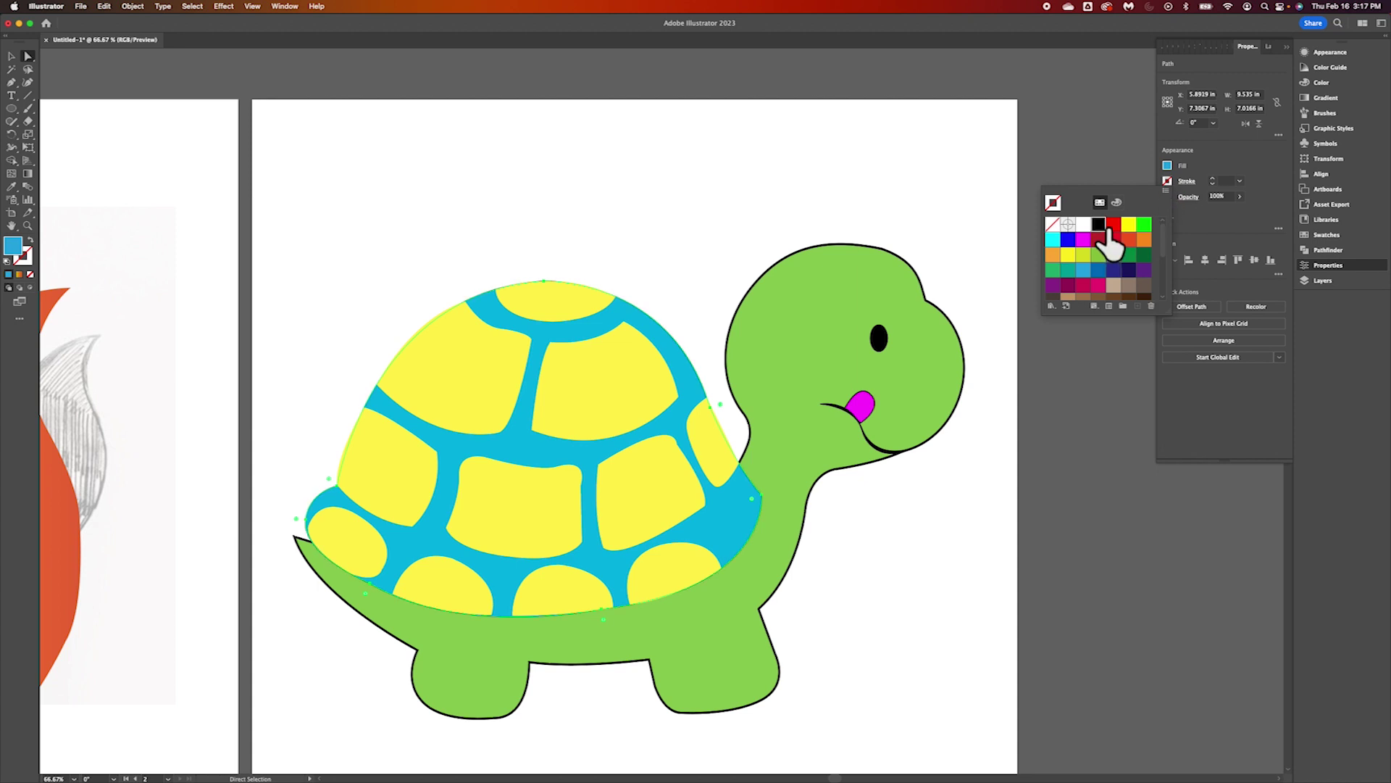
{"action": "left_click", "coordinate": [1221, 181]}
{"action": "type", "text": "3"}
{"action": "key", "text": "Return"}
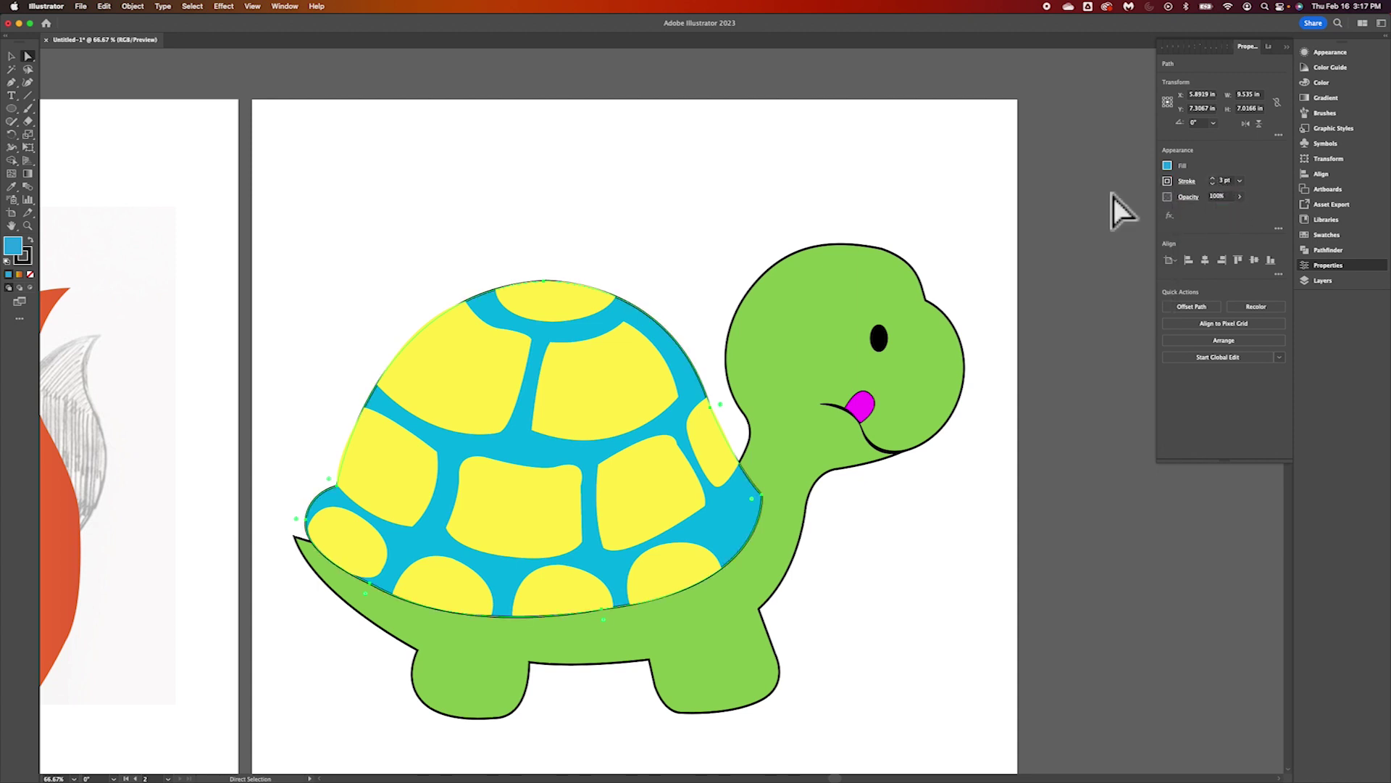
{"action": "left_click", "coordinate": [946, 203]}
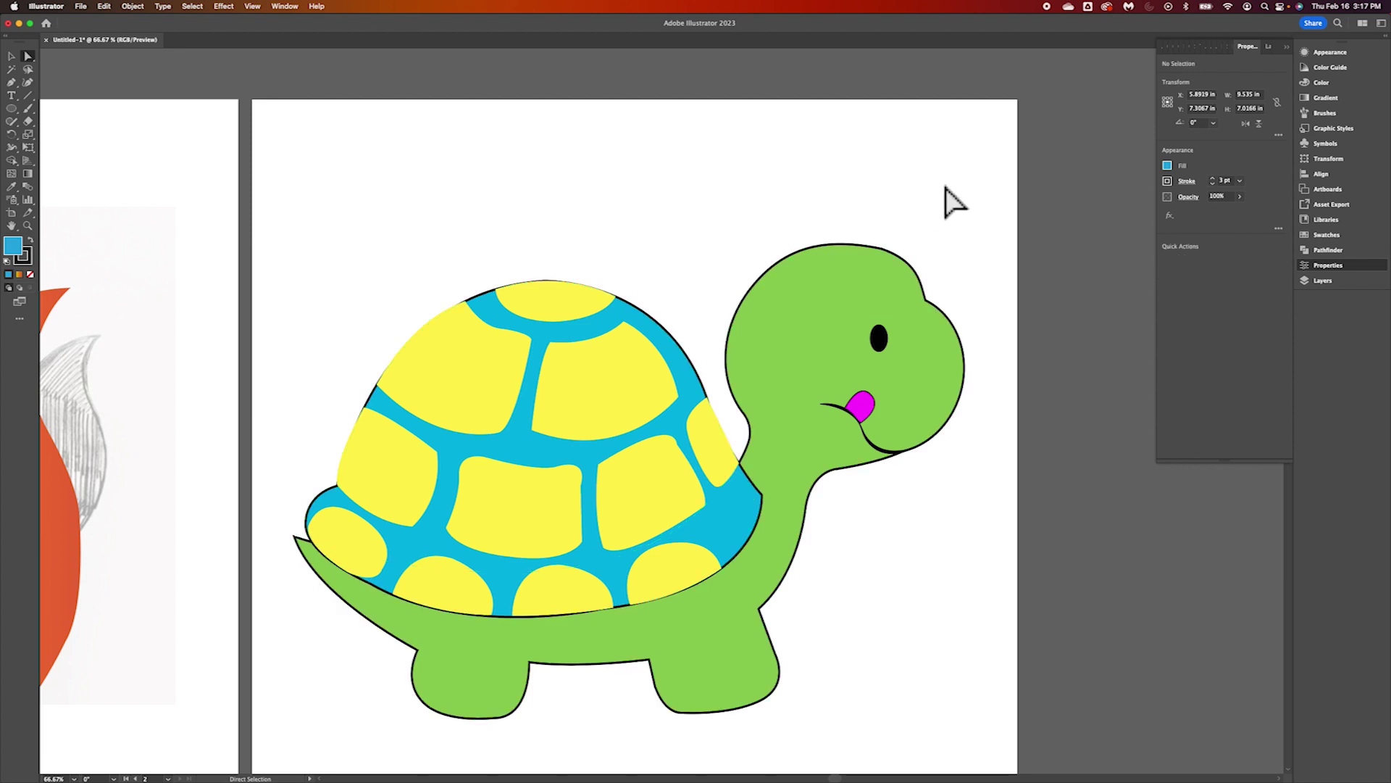
Round the body outline's corner at the top of the head and deselect the shape
{"action": "left_click", "coordinate": [885, 254]}
{"action": "left_click_drag", "start_coordinate": [882, 264], "coordinate": [802, 381]}
{"action": "left_click", "coordinate": [938, 227]}
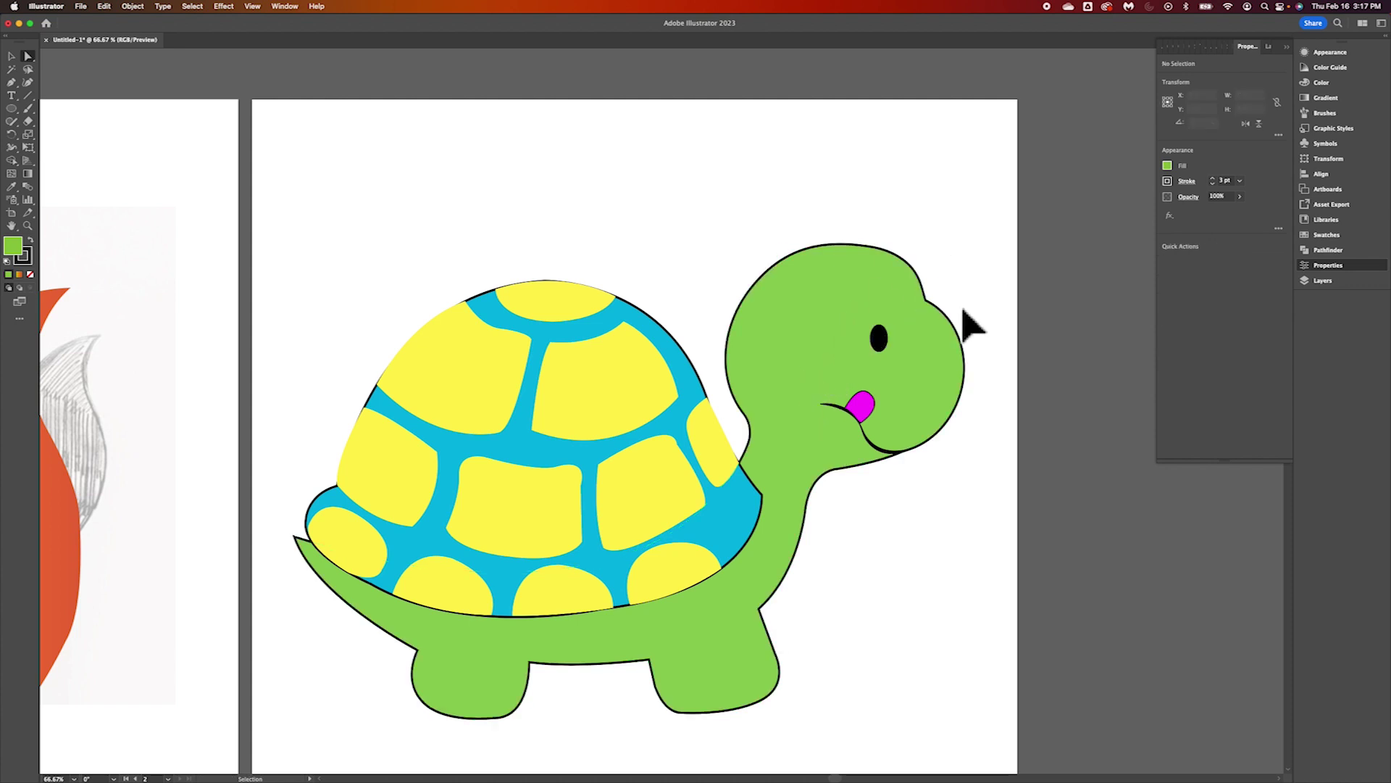
Examine the outlines and colors of the whole turtle, from the head and shell down to the legs
{"action": "key", "text": "super+minus"}
{"action": "key", "text": "super+equal"}
{"action": "key", "text": "super+equal"}
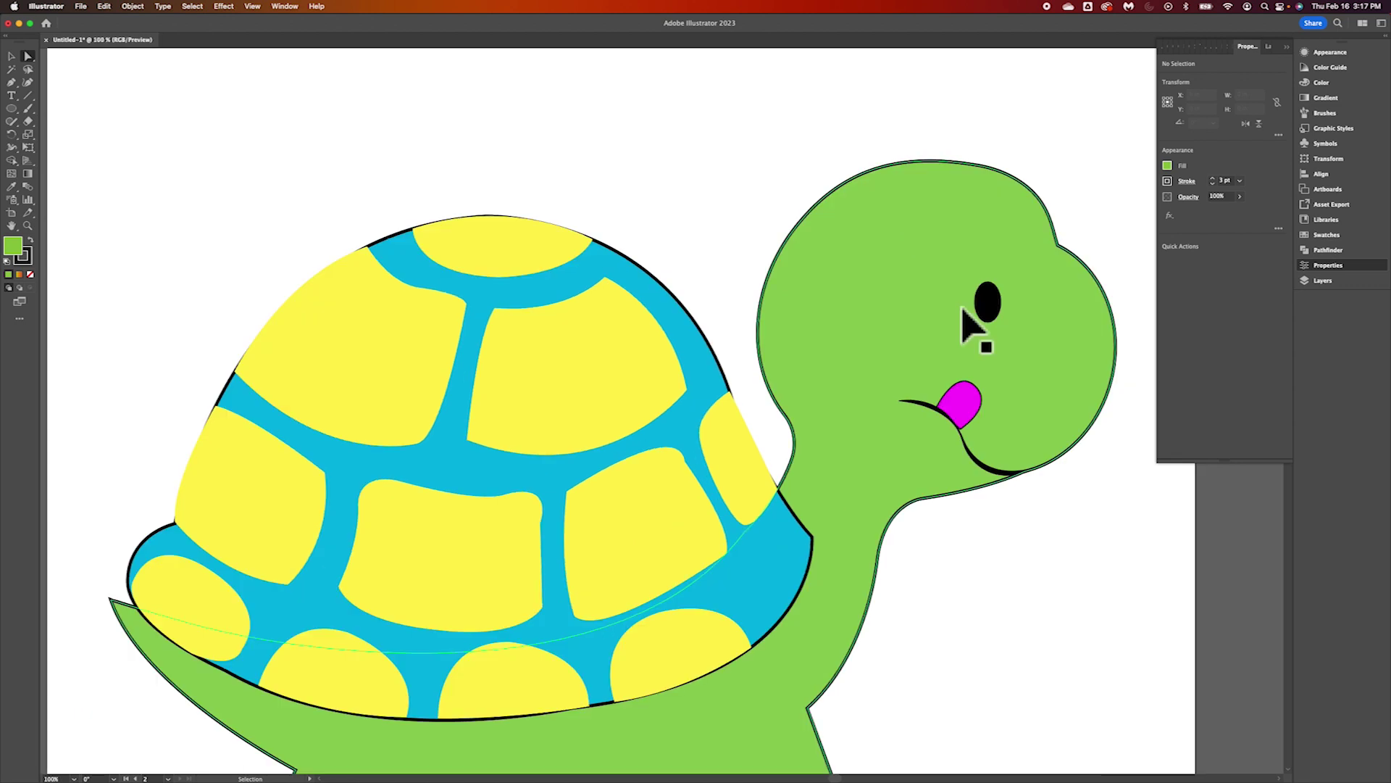
{"action": "scroll", "coordinate": [856, 341], "scroll_direction": "down", "scroll_amount": 3}
{"action": "scroll", "coordinate": [856, 340], "scroll_direction": "up", "scroll_amount": 1}
{"action": "scroll", "coordinate": [857, 340], "scroll_direction": "up", "scroll_amount": 3}
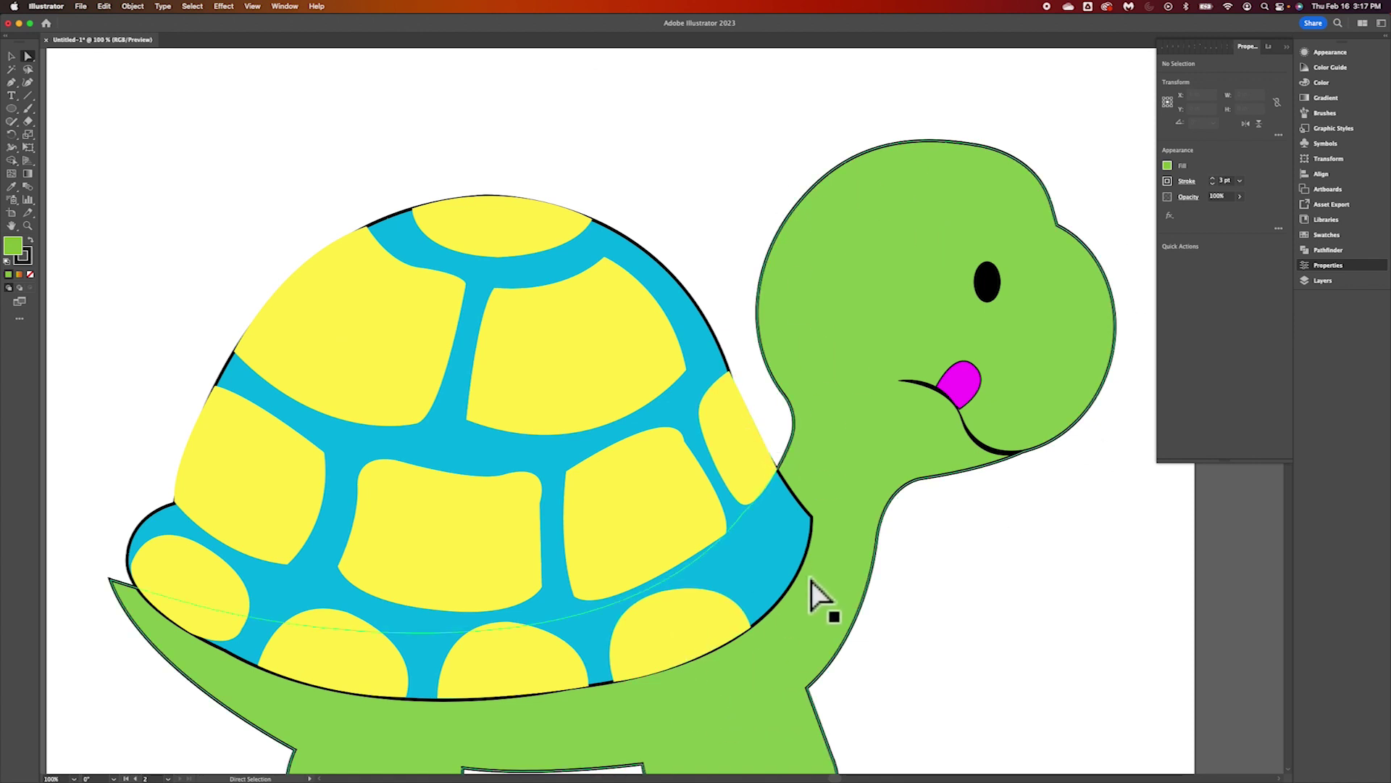
{"action": "scroll", "coordinate": [817, 567], "scroll_direction": "down", "scroll_amount": 4}
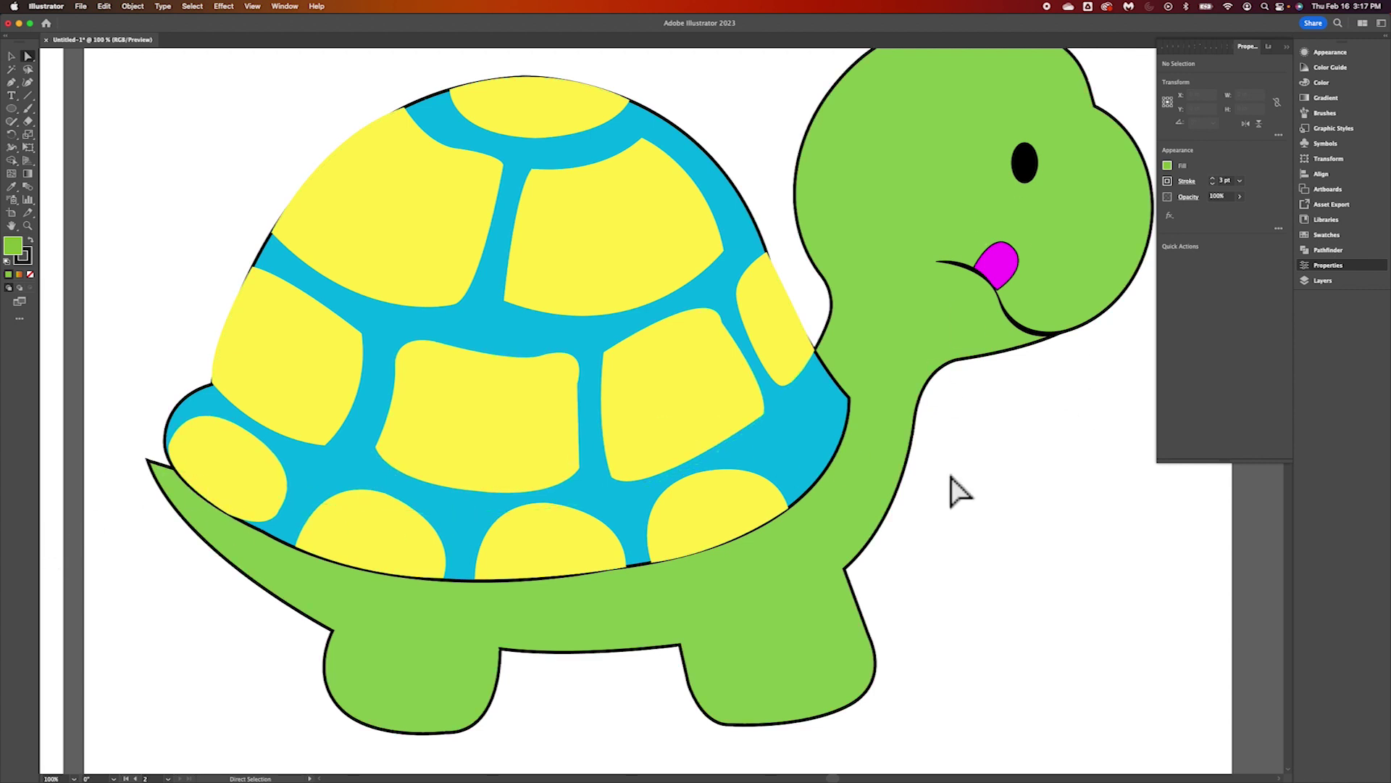
{"action": "scroll", "coordinate": [749, 429], "scroll_direction": "right", "scroll_amount": 2}
{"action": "scroll", "coordinate": [749, 429], "scroll_direction": "up", "scroll_amount": 2}
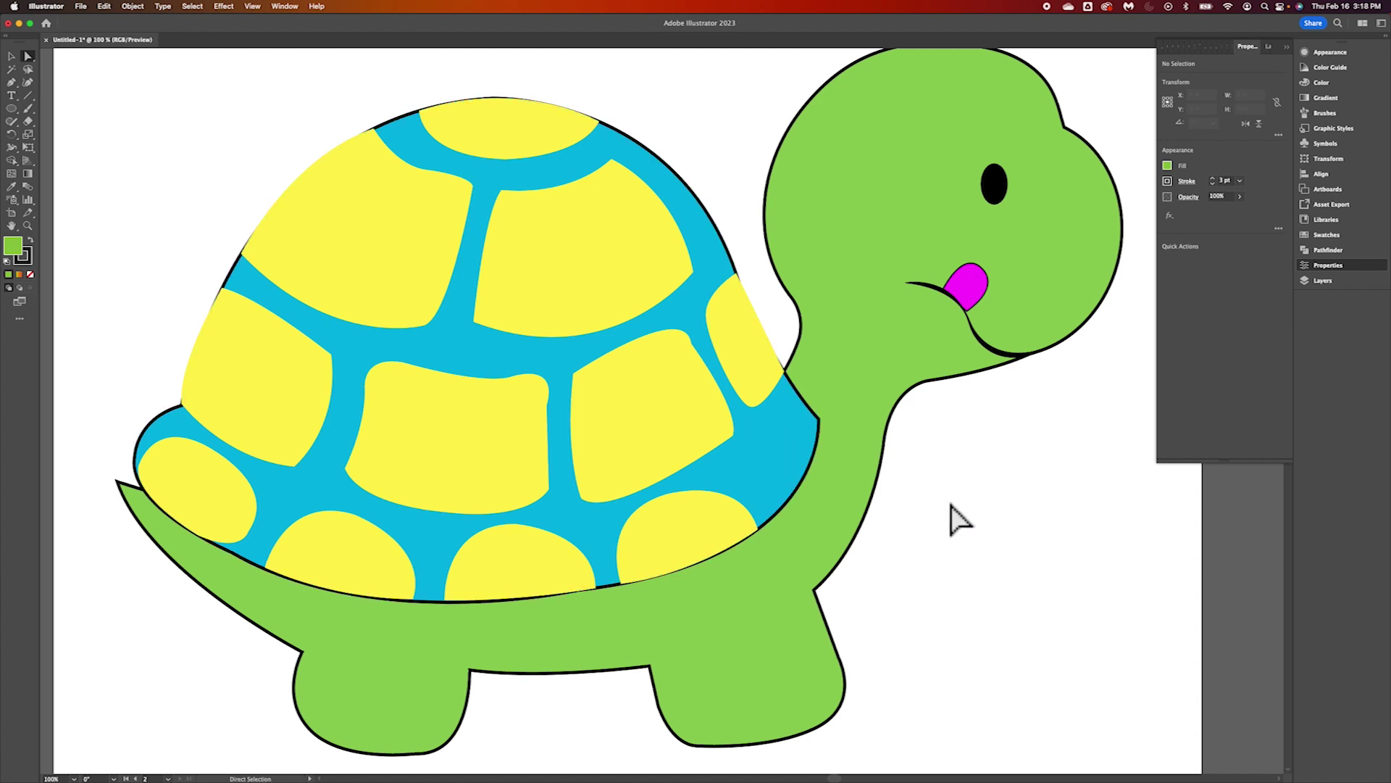
{"action": "key", "text": "super+minus"}
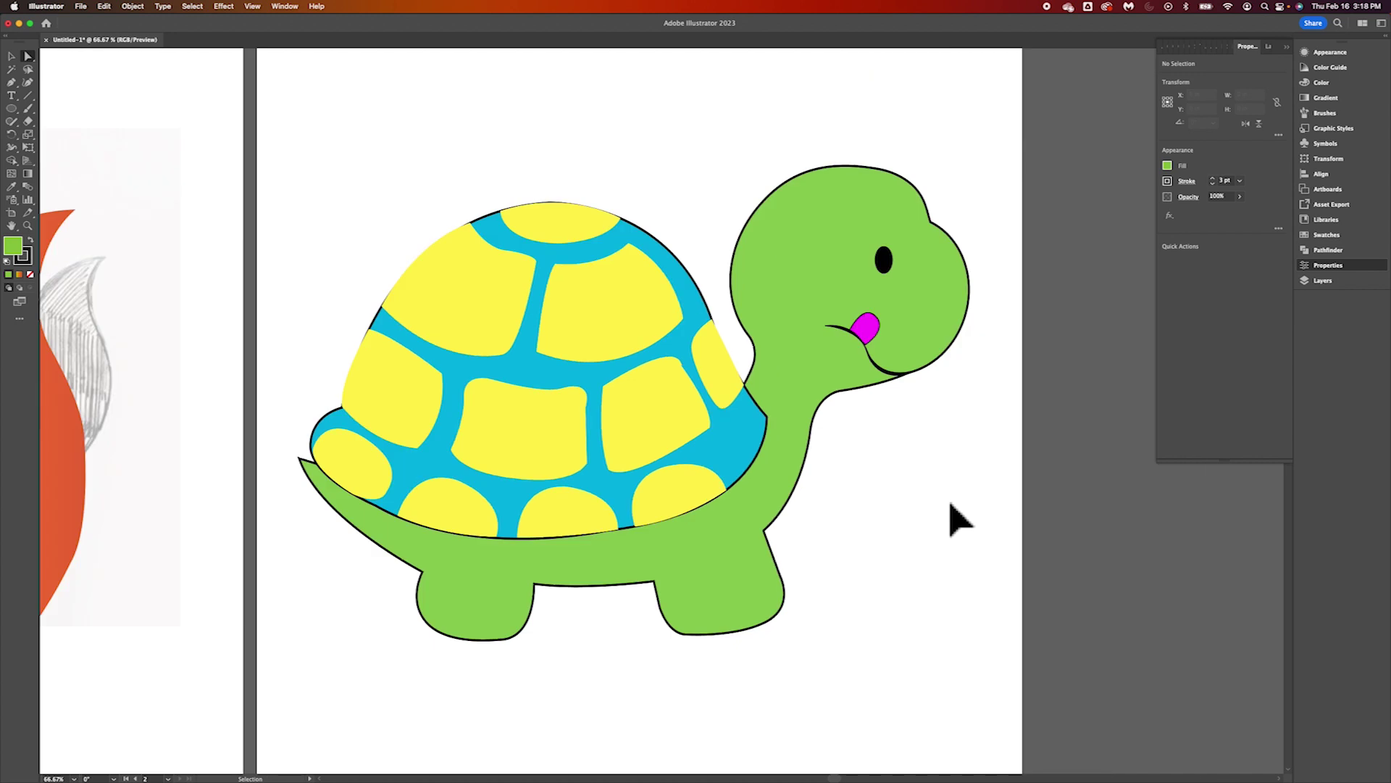